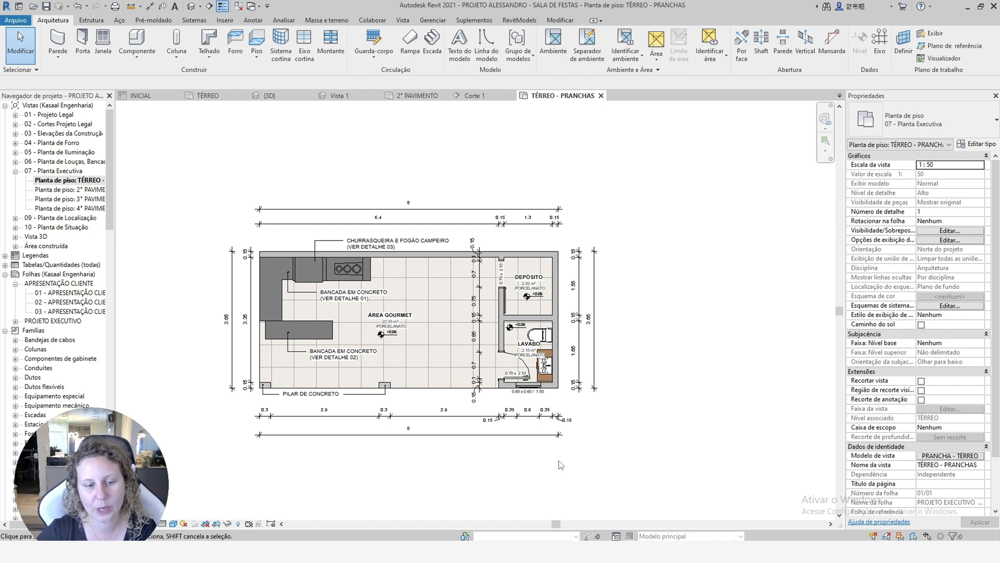
Examine the building from several sides in the 3D view and compare it with the 2° PAVIMENTO floor plan.
left_click(269, 95)
scroll(300, 209, "down", 3)
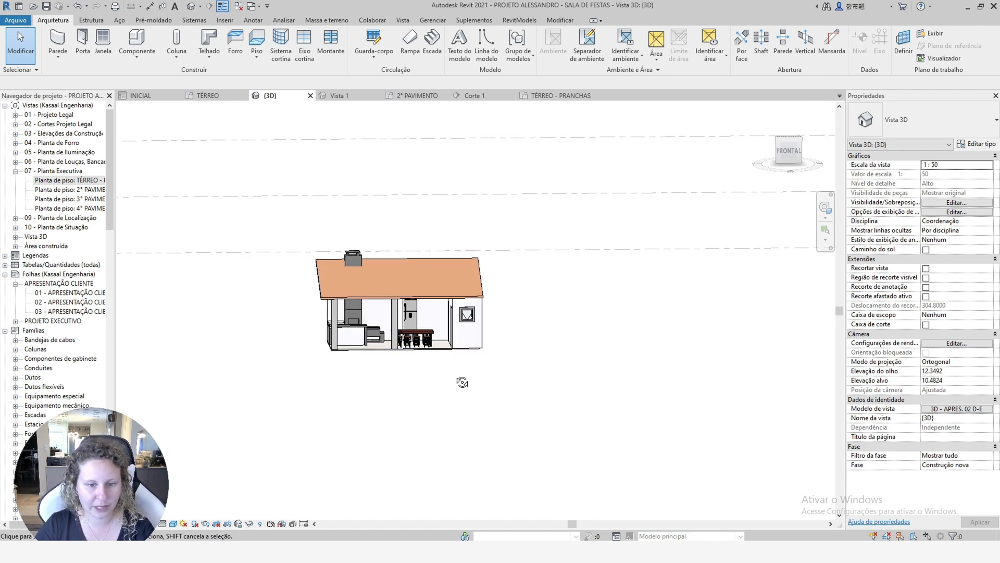
middle_click_drag(462, 382, 435, 344, "shift")
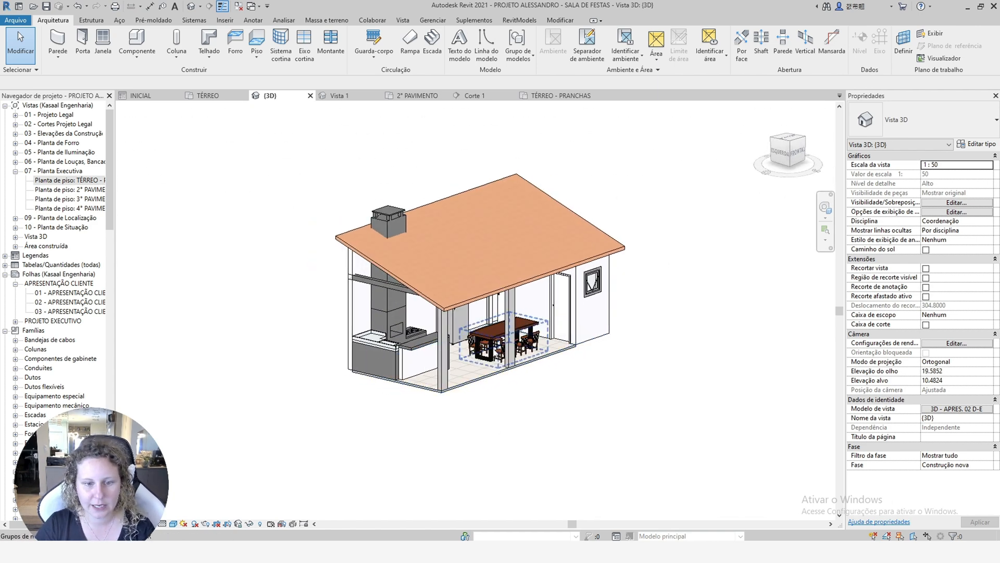
middle_click_drag(570, 408, 283, 409, "shift")
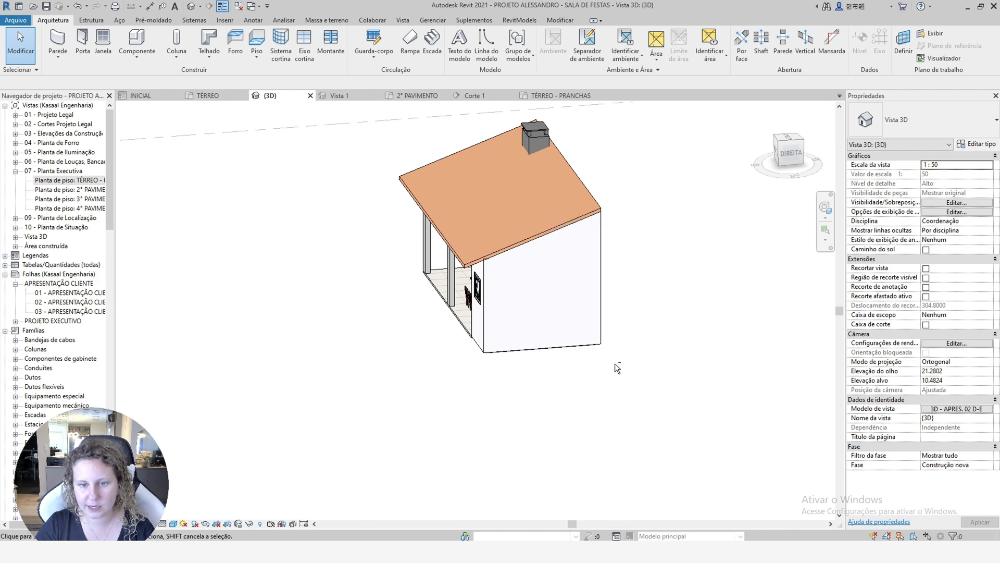
middle_click_drag(617, 368, 575, 364, "shift")
middle_click_drag(498, 395, 557, 300, "shift")
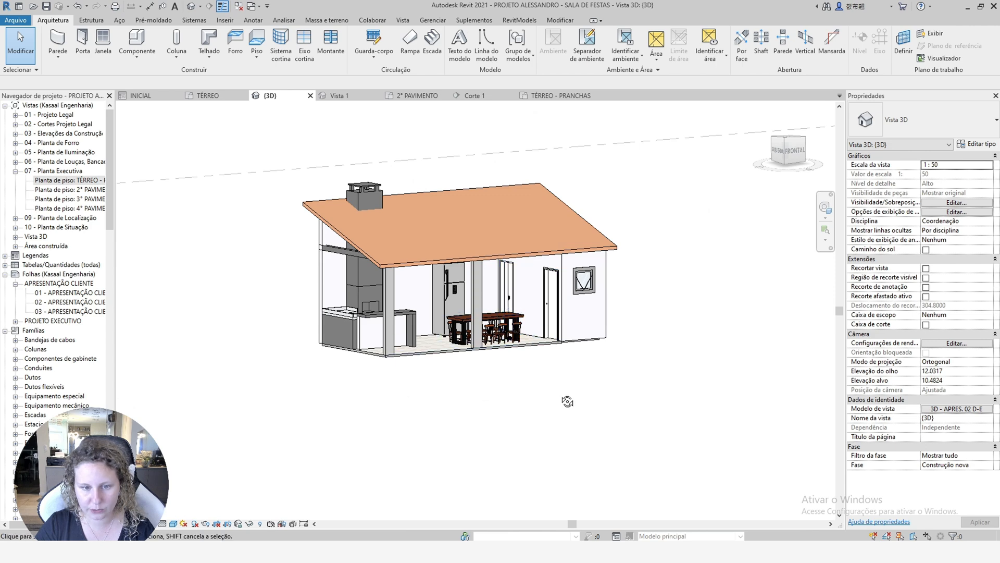
middle_click_drag(567, 401, 464, 433, "shift")
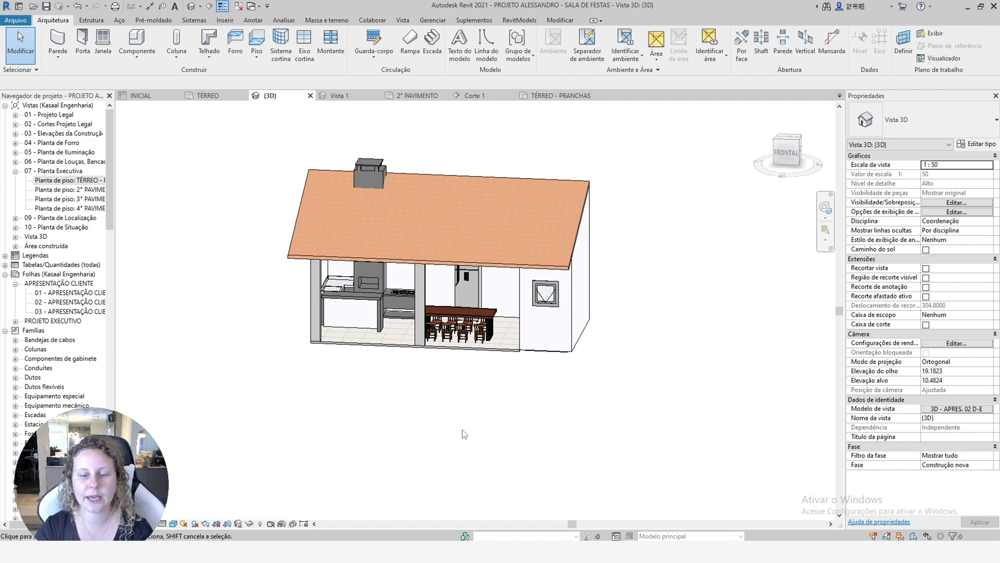
middle_click_drag(582, 456, 527, 258, "shift")
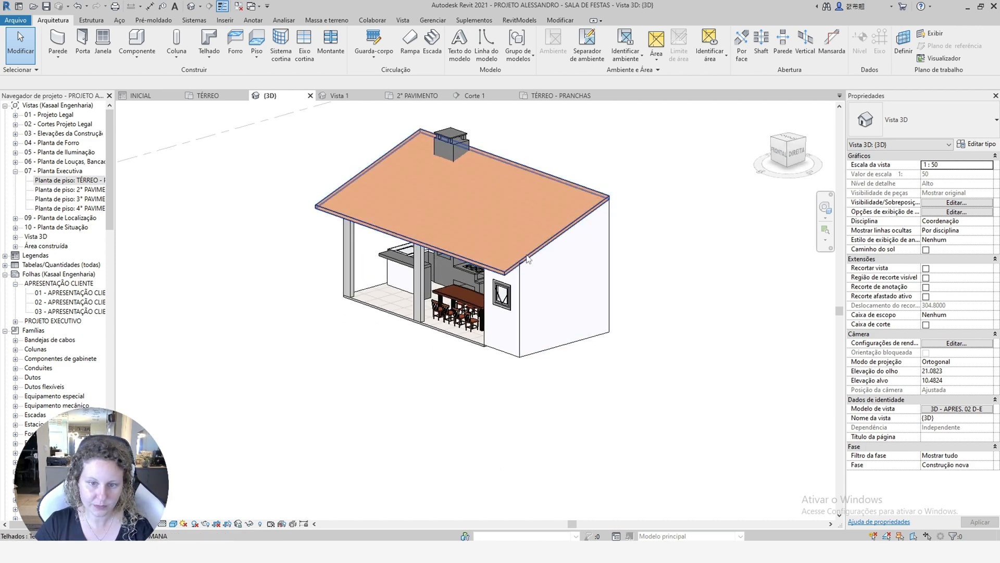
middle_click_drag(402, 389, 501, 410, "shift")
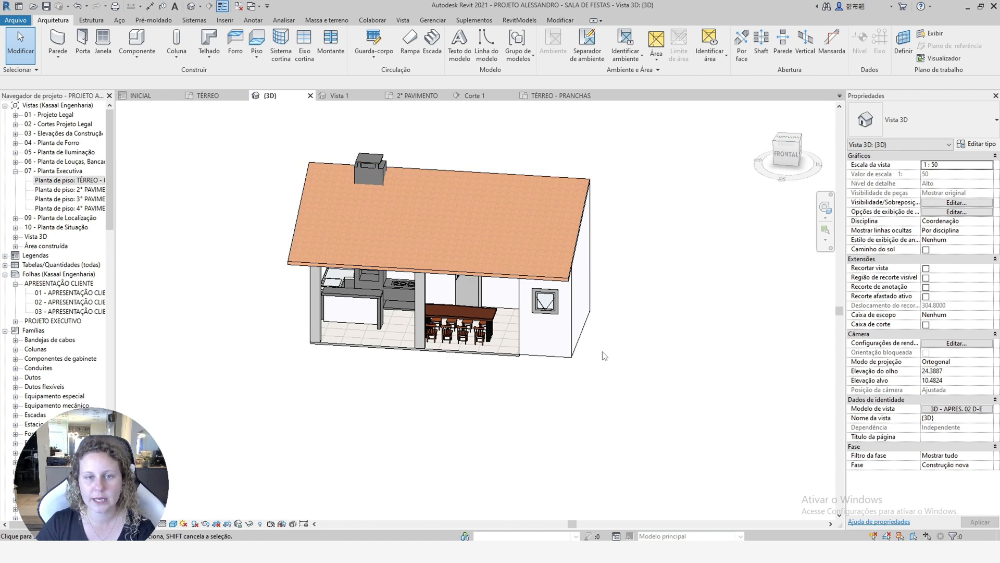
scroll(605, 347, "down", 1)
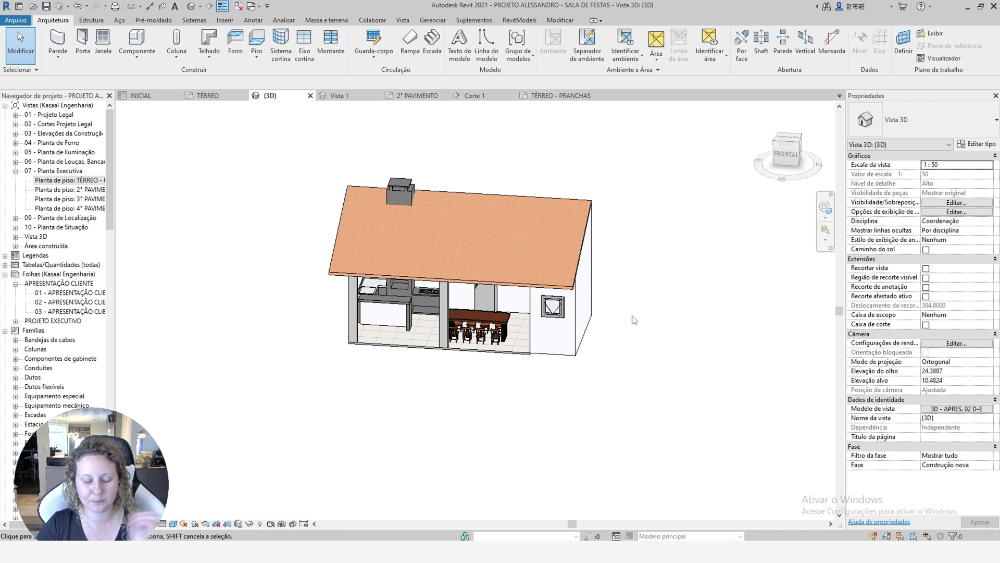
middle_click_drag(488, 377, 463, 379, "shift")
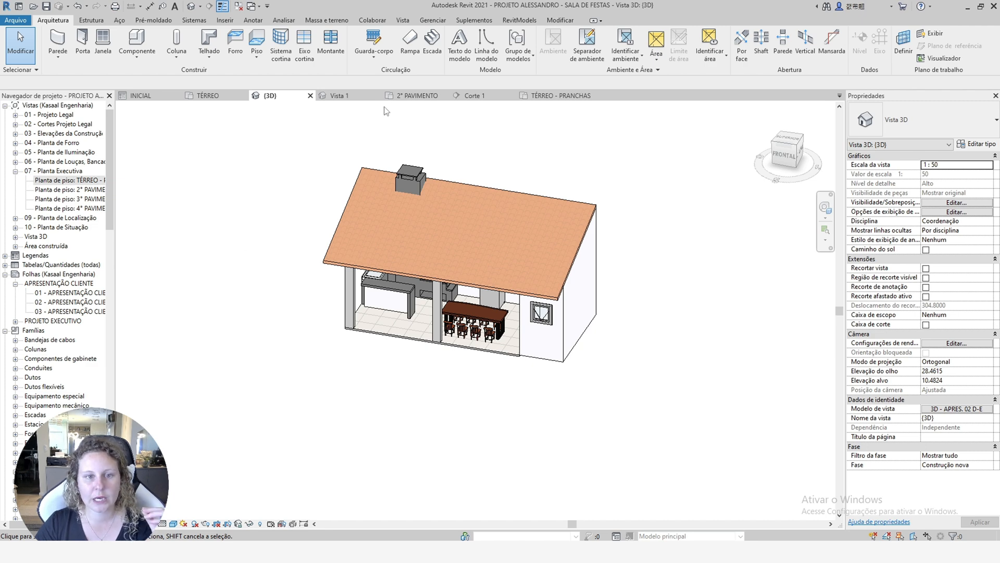
left_click(413, 96)
scroll(252, 236, "down", 2)
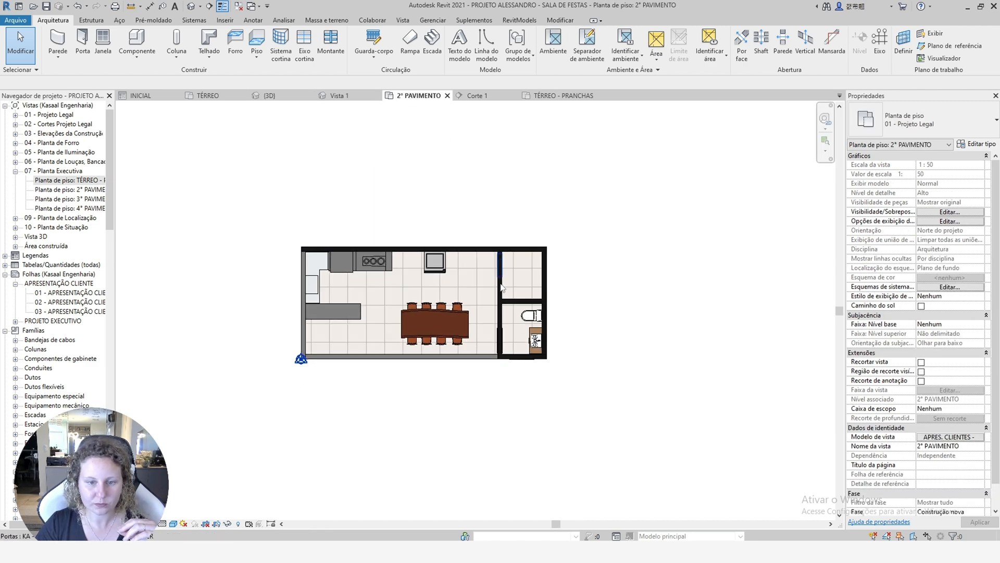
scroll(552, 266, "up", 2)
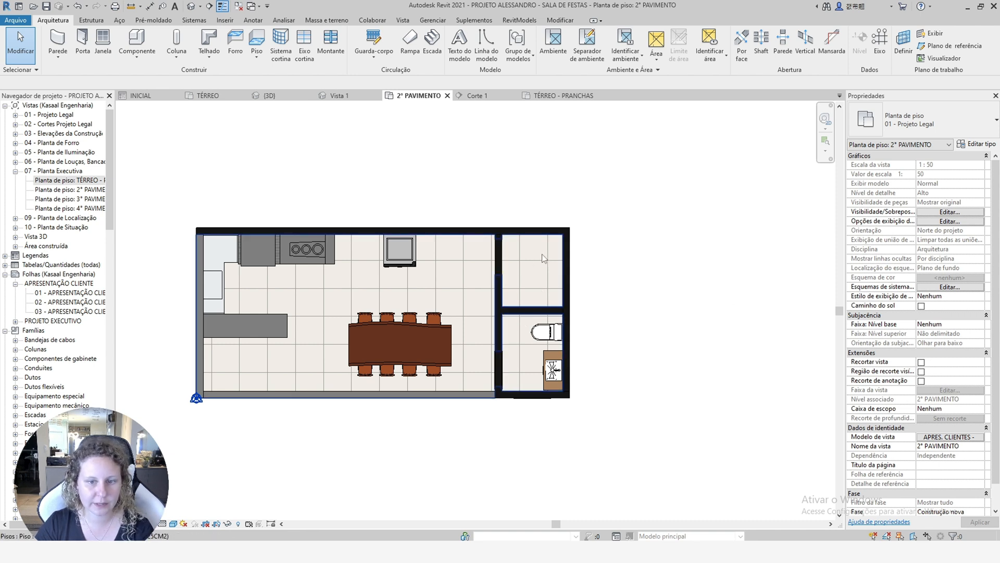
left_click(279, 97)
middle_click_drag(509, 375, 407, 108, "shift")
Start a floor in the 2° PAVIMENTO plan with the type KA - DECK EM MADEIRA, dismissing the save reminder.
left_click(417, 96)
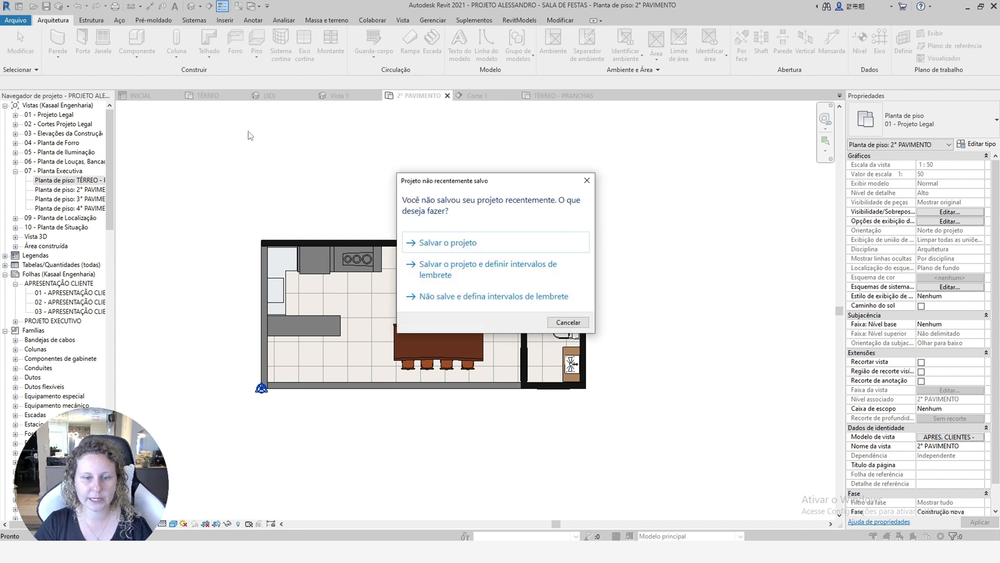
left_click(587, 181)
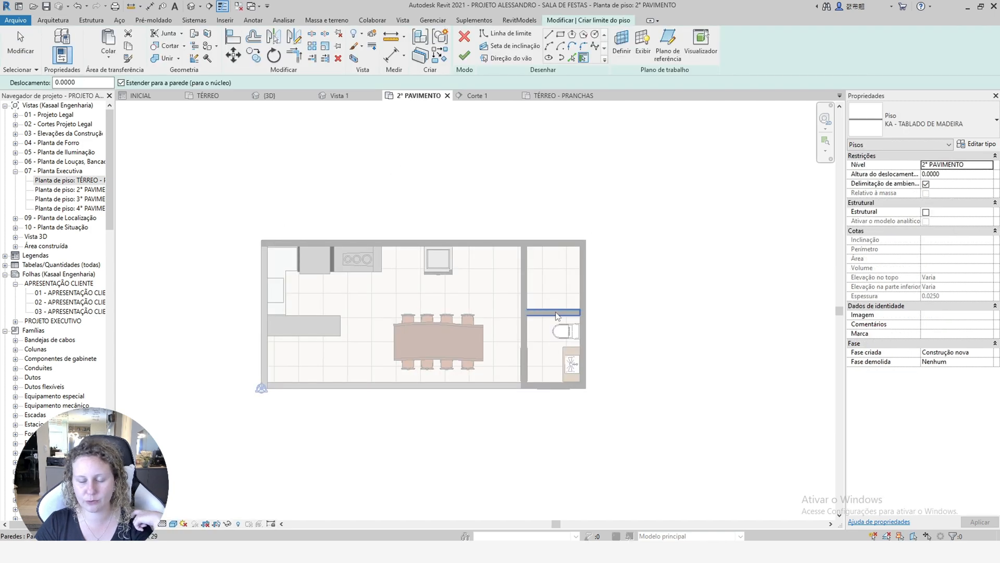
left_click(917, 124)
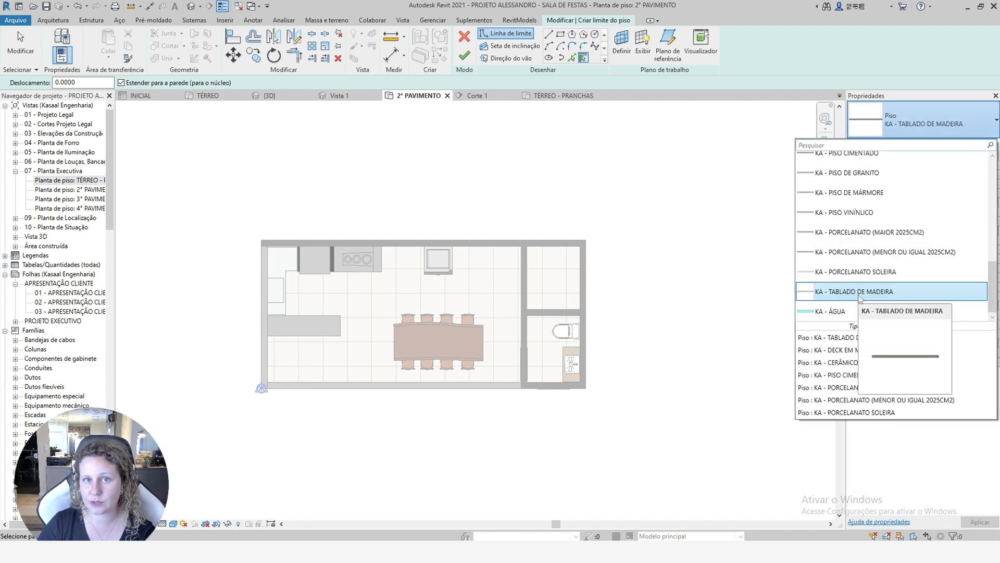
left_click_drag(993, 289, 992, 214)
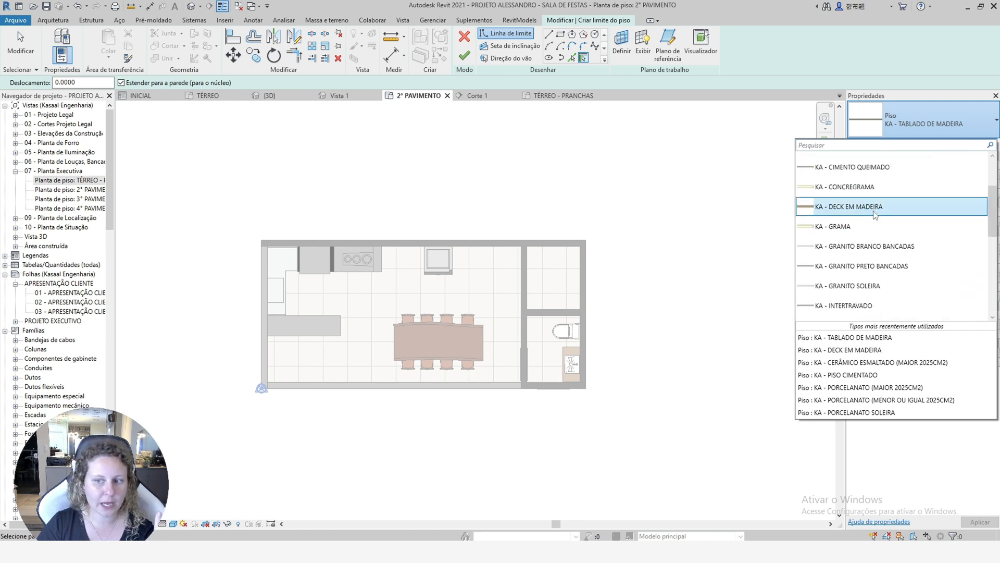
left_click(864, 208)
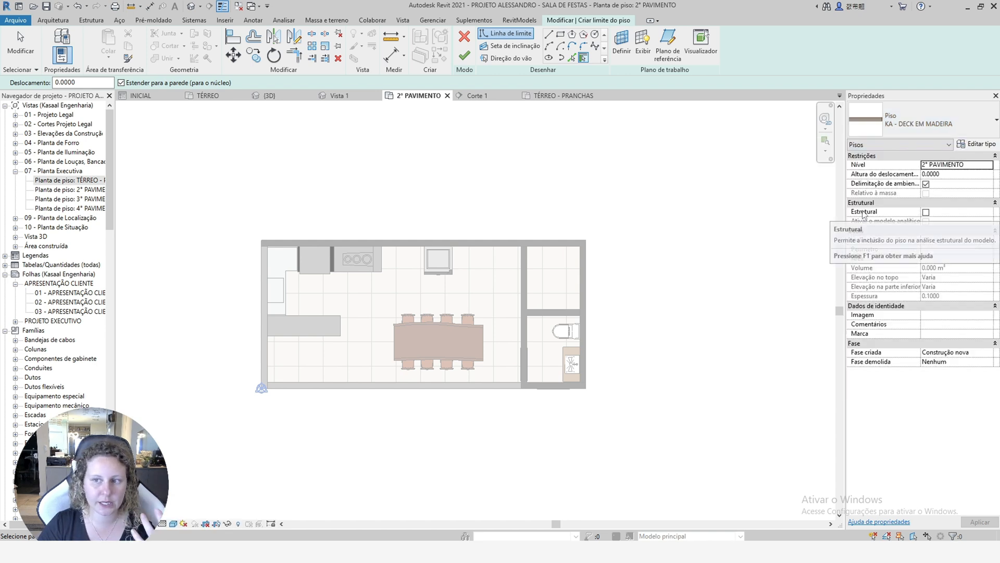
Duplicate the wood deck floor type under the name KA - TABLADO DE MADEIRA 2.
left_click(979, 149)
left_click(740, 57)
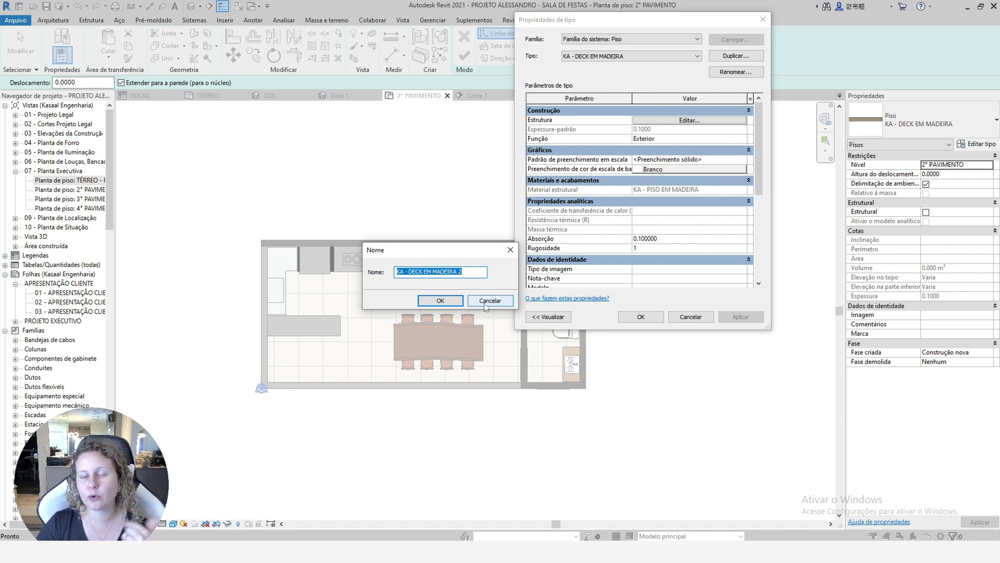
left_click(424, 272)
left_click_drag(409, 272, 459, 272)
type("TABA")
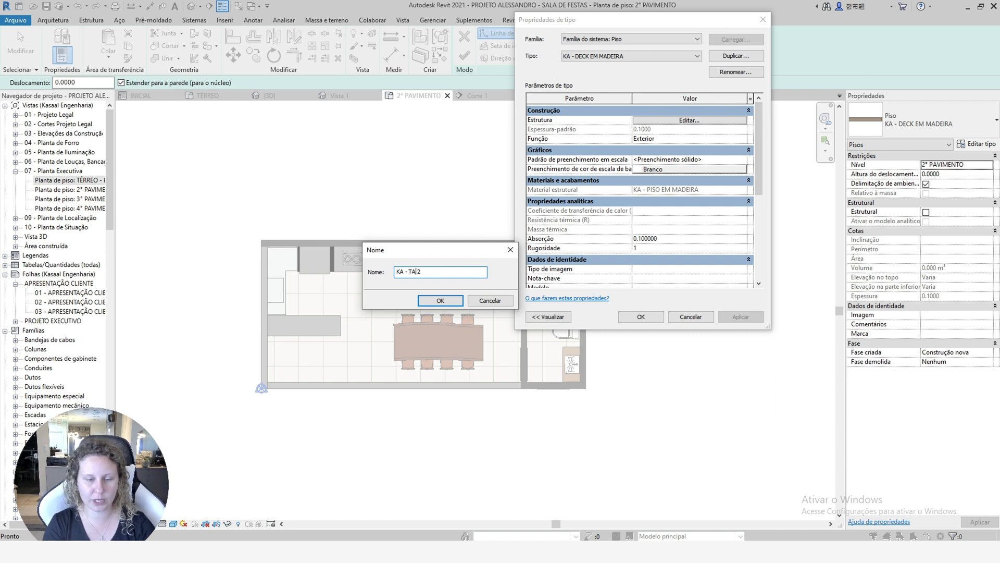
type("LADO DE MADEIRA")
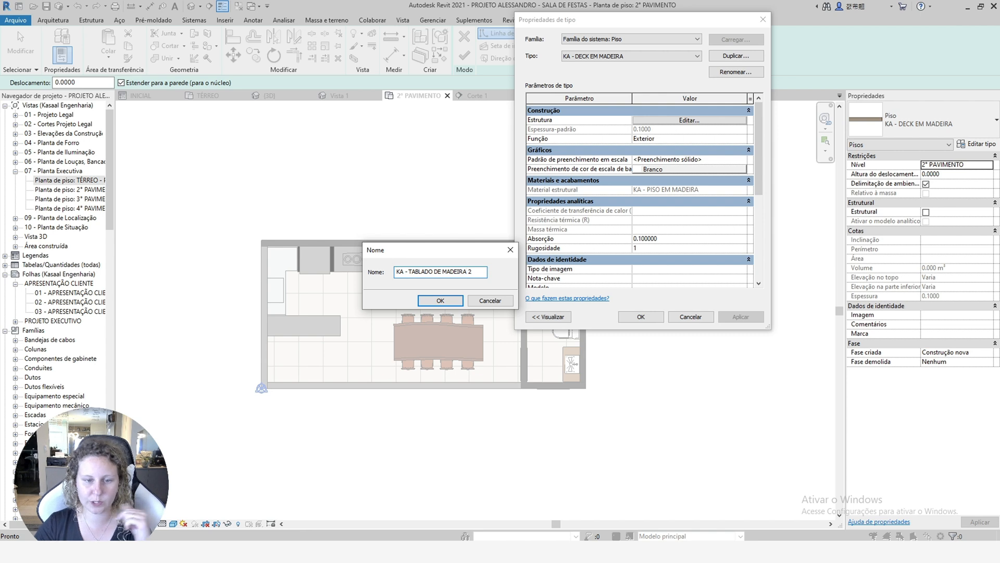
left_click(437, 301)
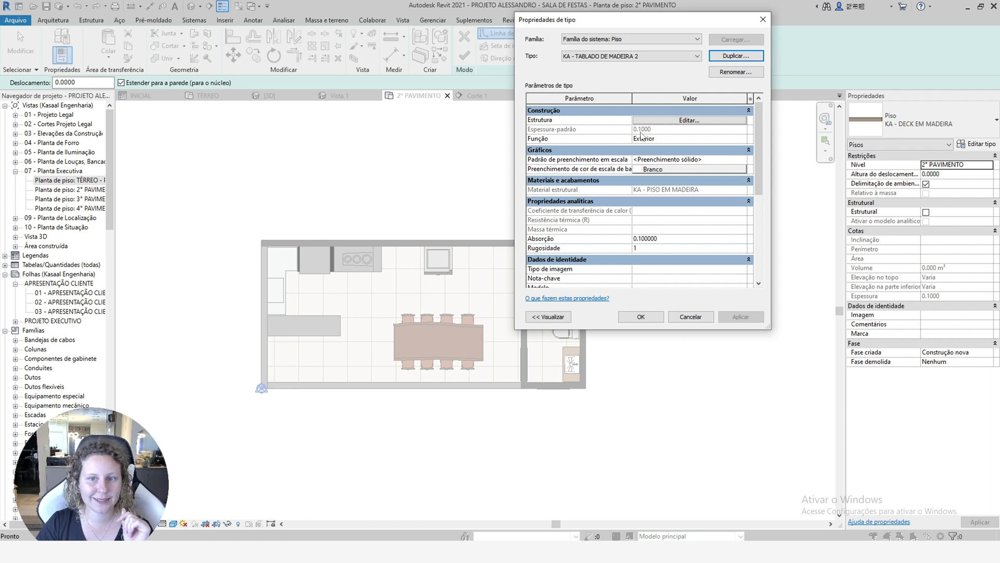
Set the finish layer thickness of the new floor type to 0.025 and accept the type properties.
left_click(684, 125)
left_click(635, 126)
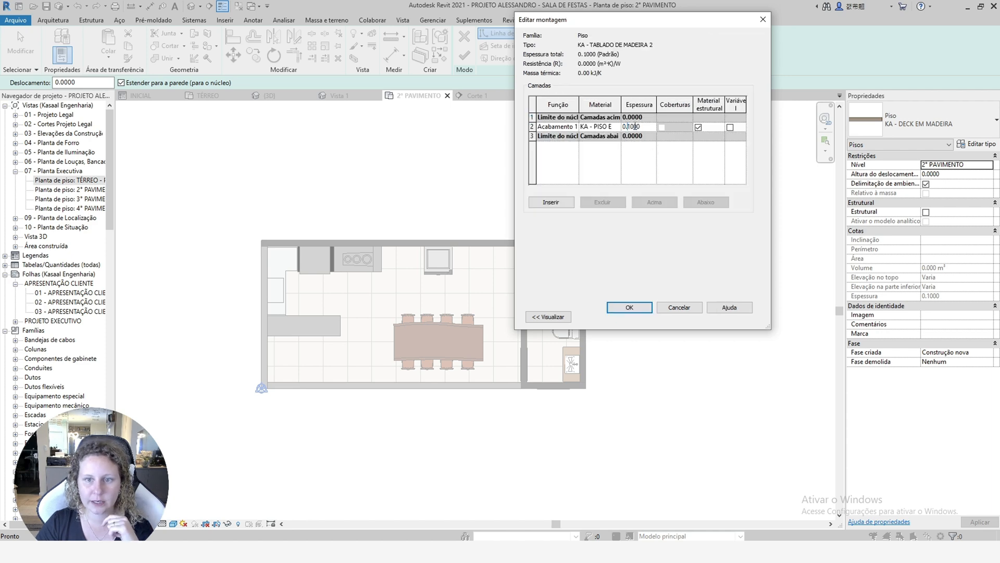
double_click(635, 126)
type("0.025")
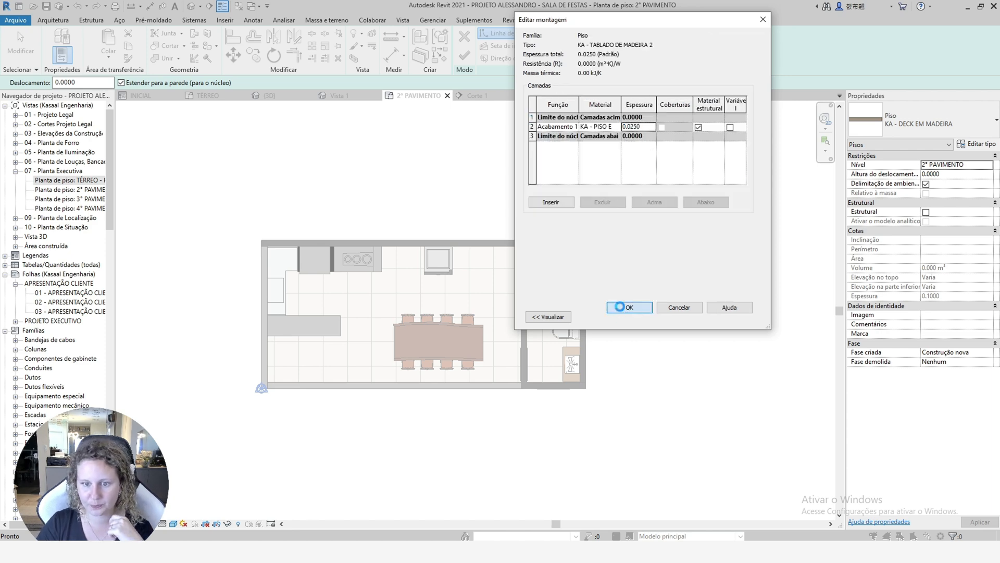
left_click(626, 308)
left_click(648, 319)
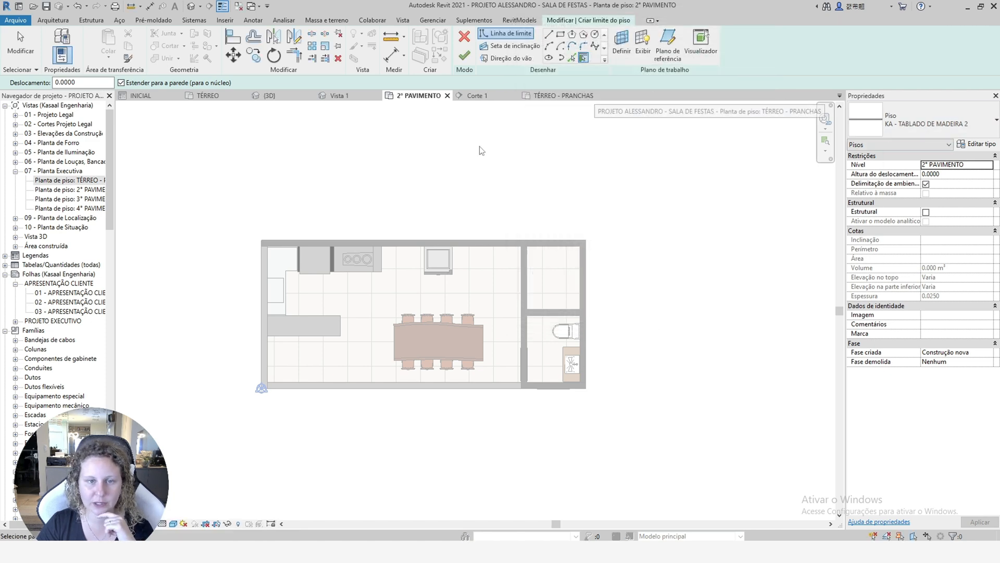
Sketch a 1.30 x 1.55 m rectangular floor inside the walls of the storage room above the lavabo, and finish it without attaching the walls.
left_click(560, 36)
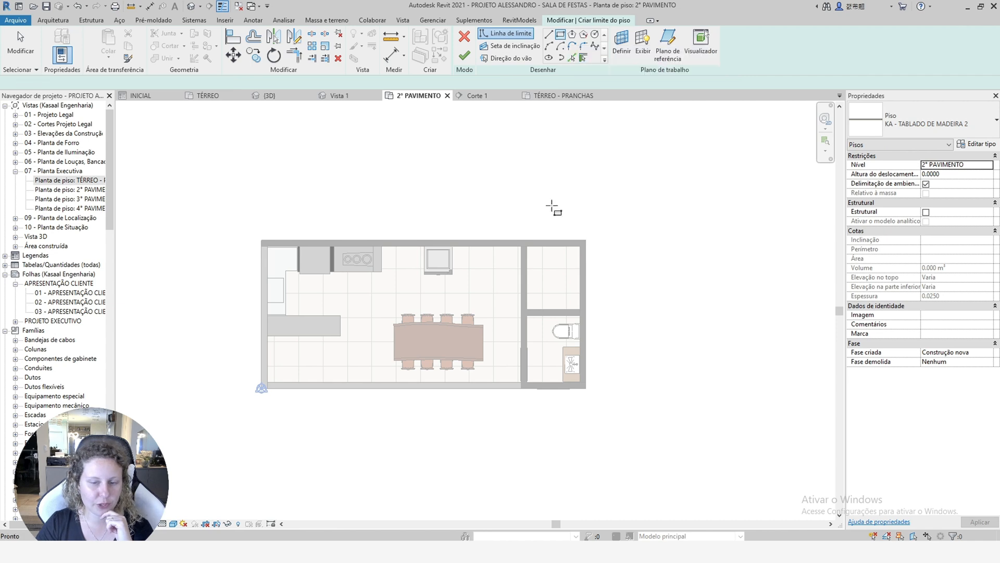
scroll(542, 250, "up", 4)
left_click(525, 204)
left_click(648, 350)
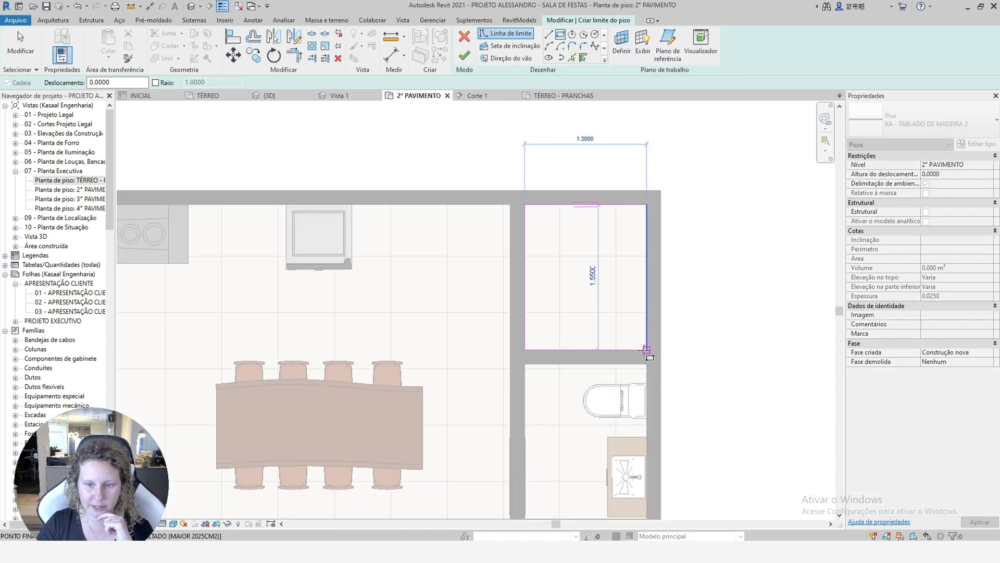
left_click(464, 57)
scroll(640, 218, "down", 4)
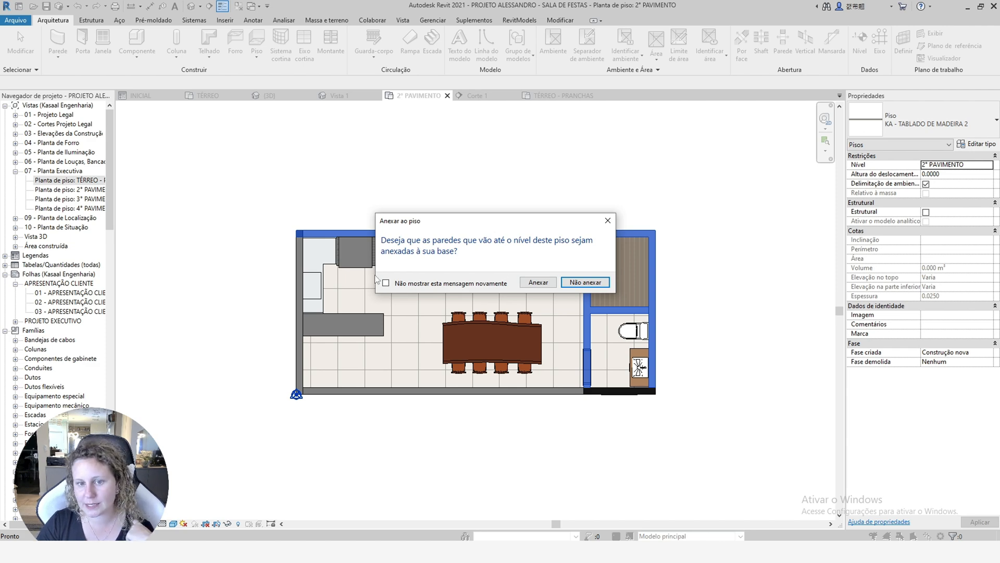
left_click(585, 282)
scroll(615, 266, "up", 3)
key("Escape")
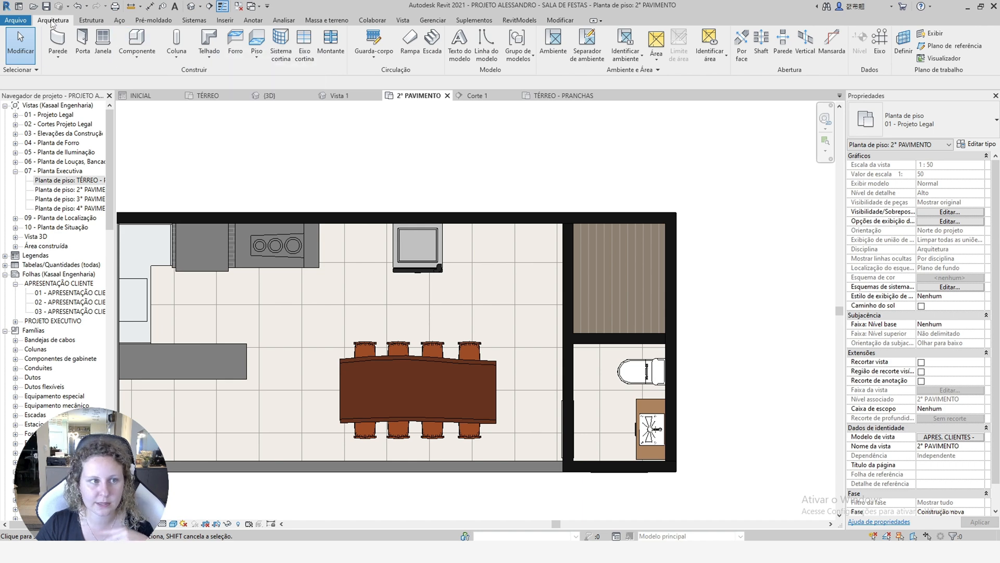
Place a 250 Litros water tank of the KA - CAIXAS DE ÁGUA family in the middle of the new wood floor.
left_click(137, 39)
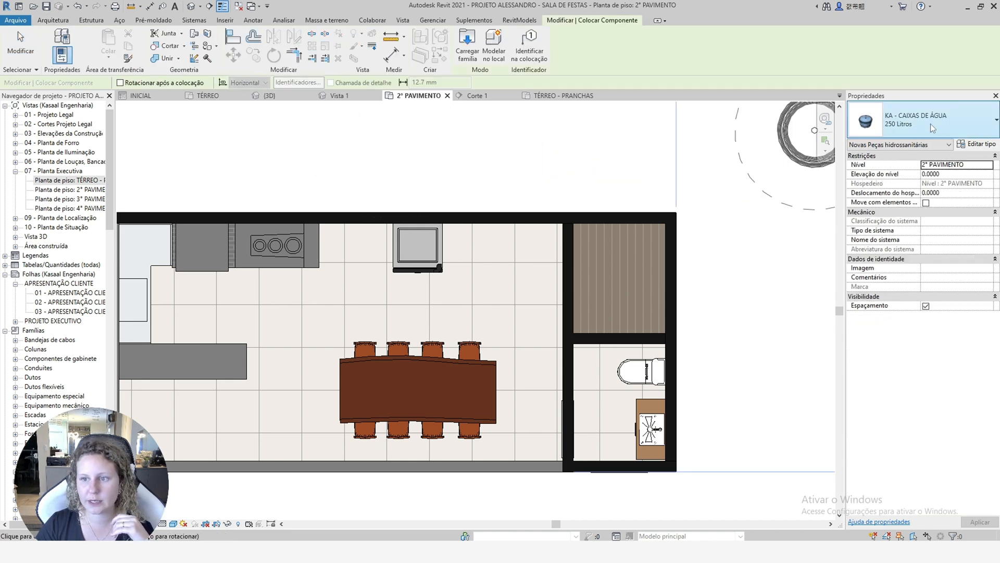
left_click(948, 117)
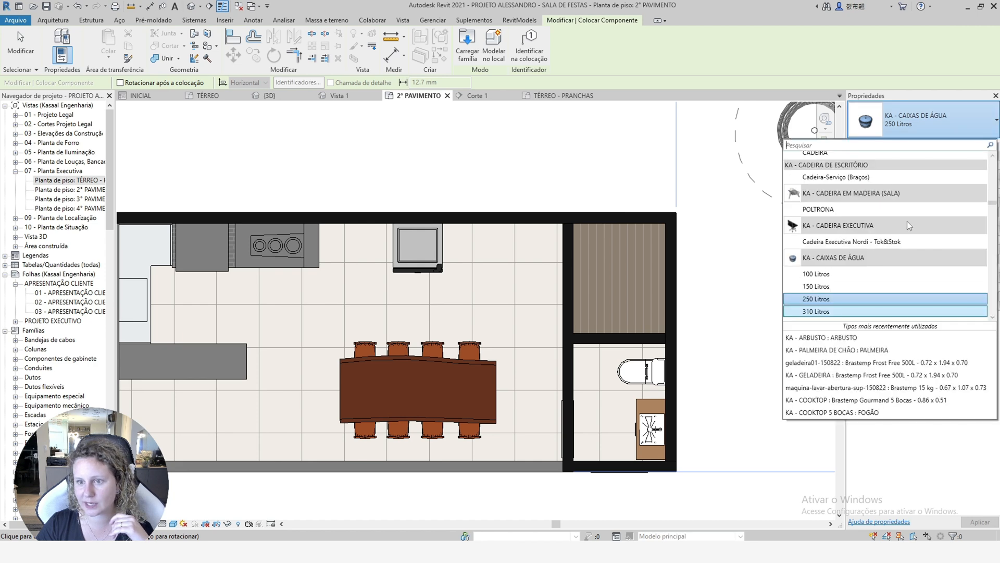
left_click(842, 146)
type("CAIXA")
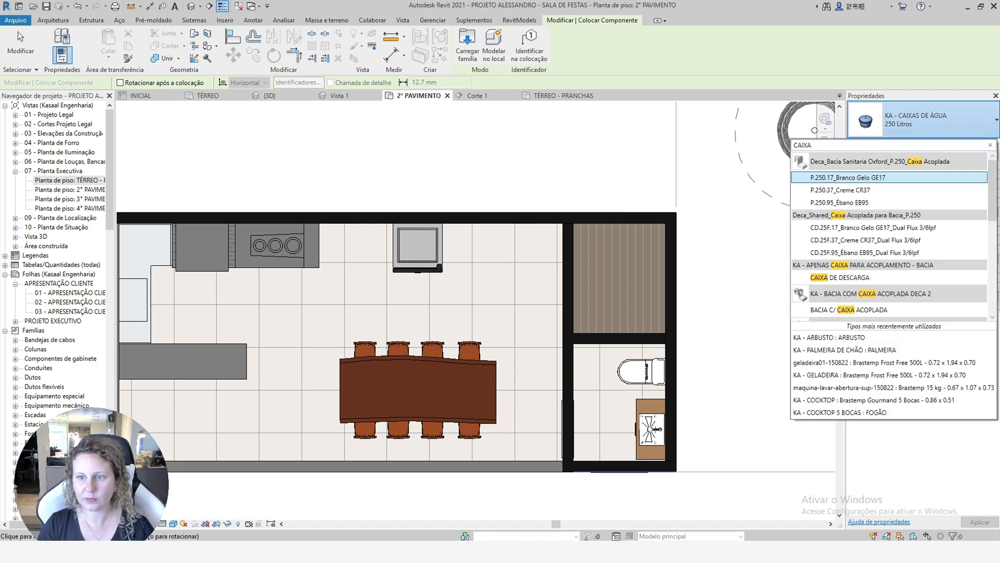
left_click_drag(989, 176, 992, 267)
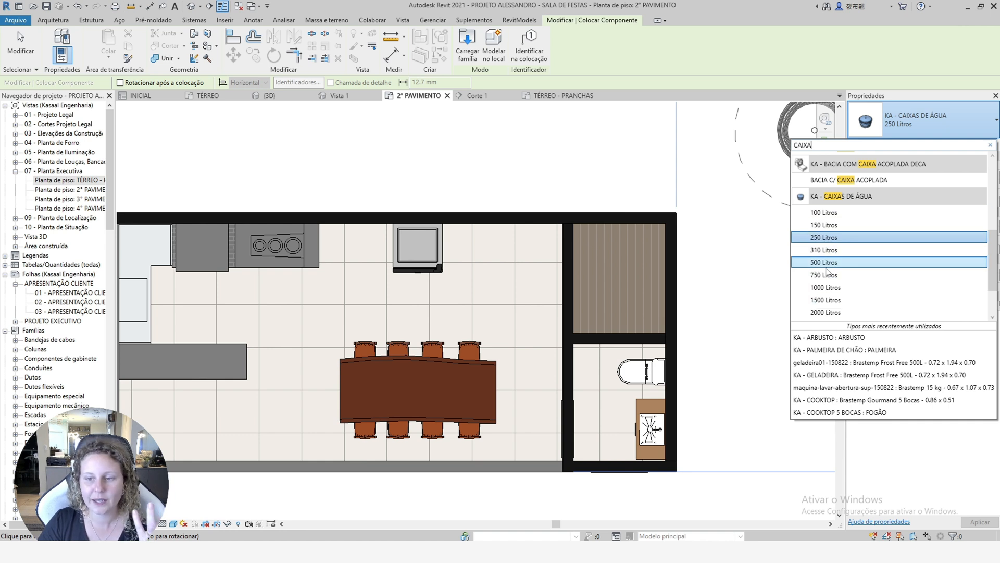
left_click(836, 239)
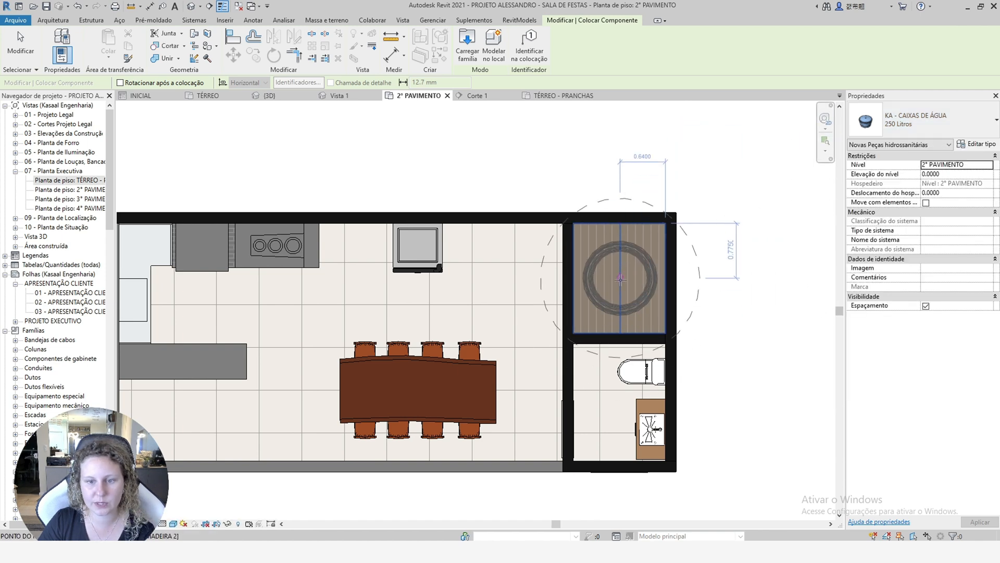
left_click(621, 278)
key("Escape")
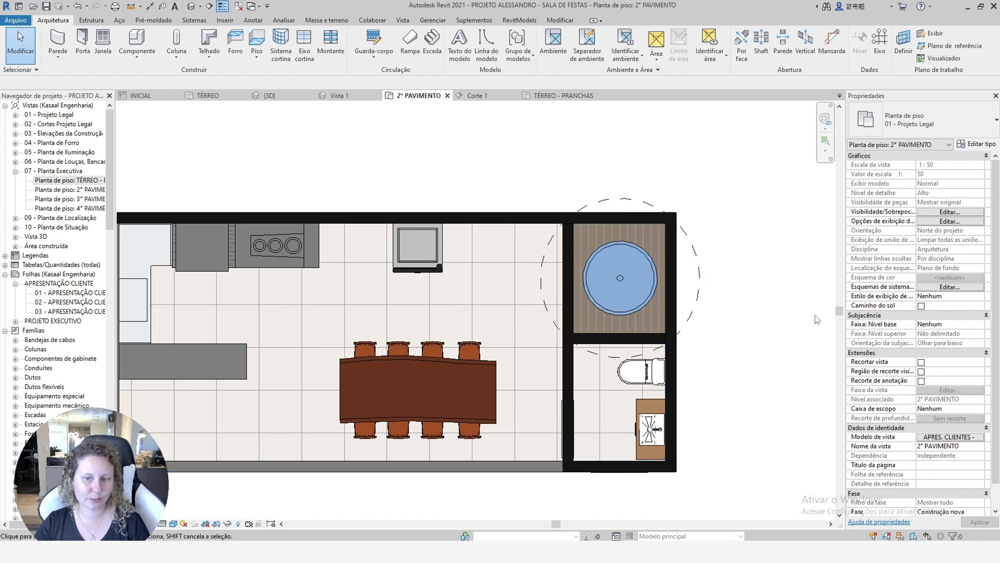
Move the water tank toward the building's rear wall, its centre about 0.53 m from the wall, and open the 3D view.
left_click(604, 275)
left_click_drag(620, 277, 621, 259)
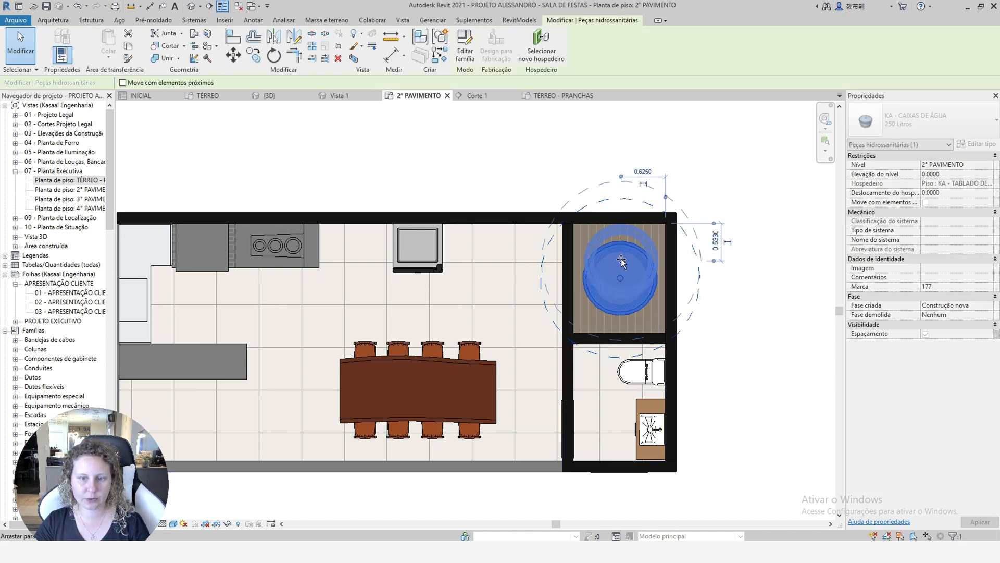
left_click(761, 328)
left_click(271, 95)
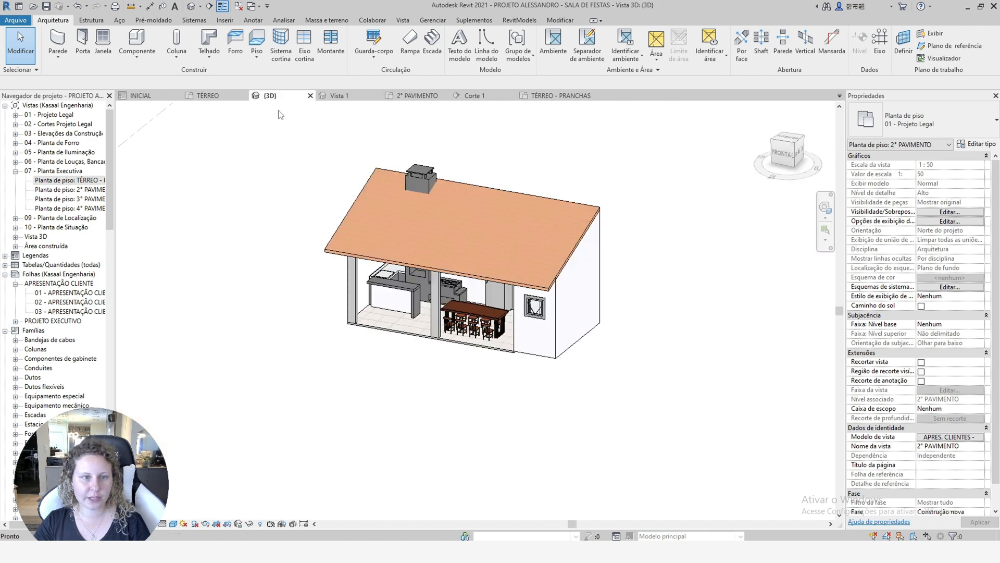
Hide the ceramic tile roof in the 3D view.
left_click(463, 271)
left_click(318, 359)
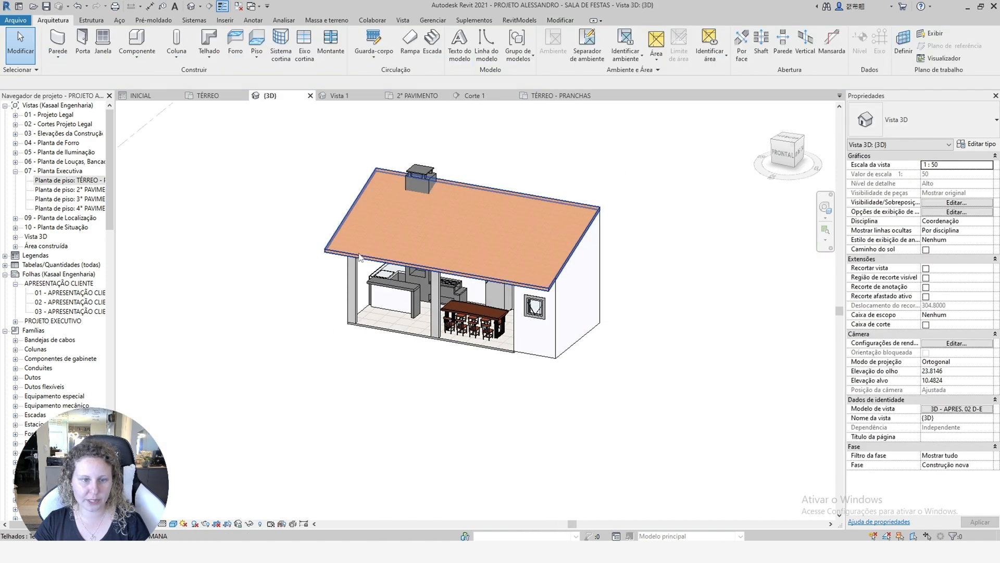
left_click(347, 253)
right_click(350, 230)
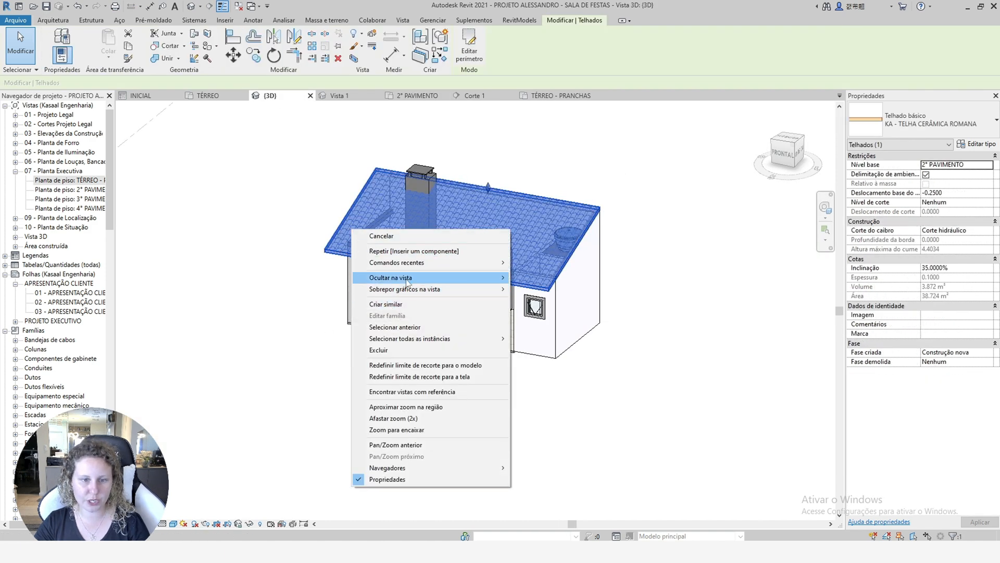
mouse_move(406, 283)
left_click(539, 277)
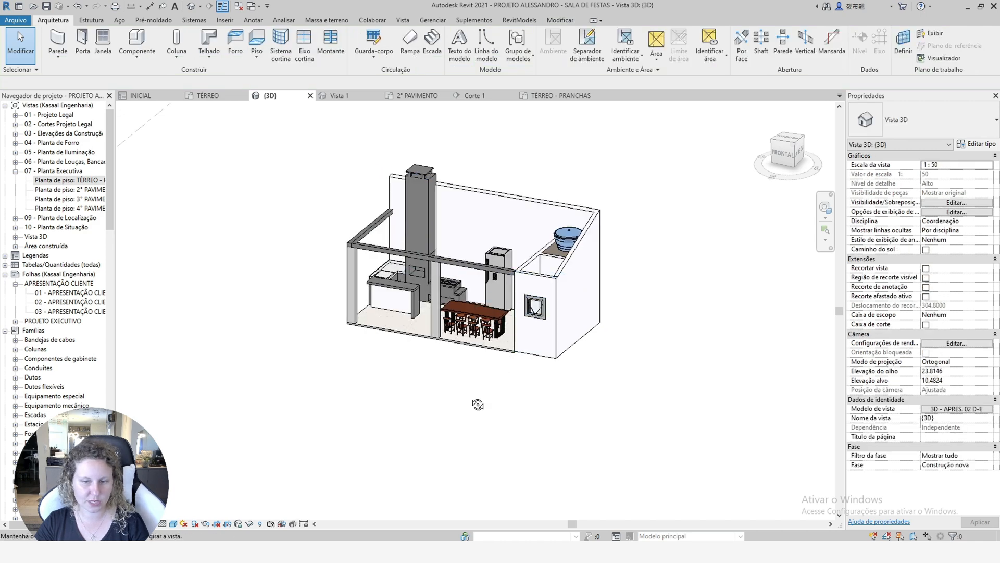
Edit the wood floor's boundary on the 2° PAVIMENTO plan, moving its hall-side edge onto the wall so the floor is about 1.42 m wide.
middle_click_drag(477, 405, 669, 349, "shift")
scroll(513, 215, "up", 3)
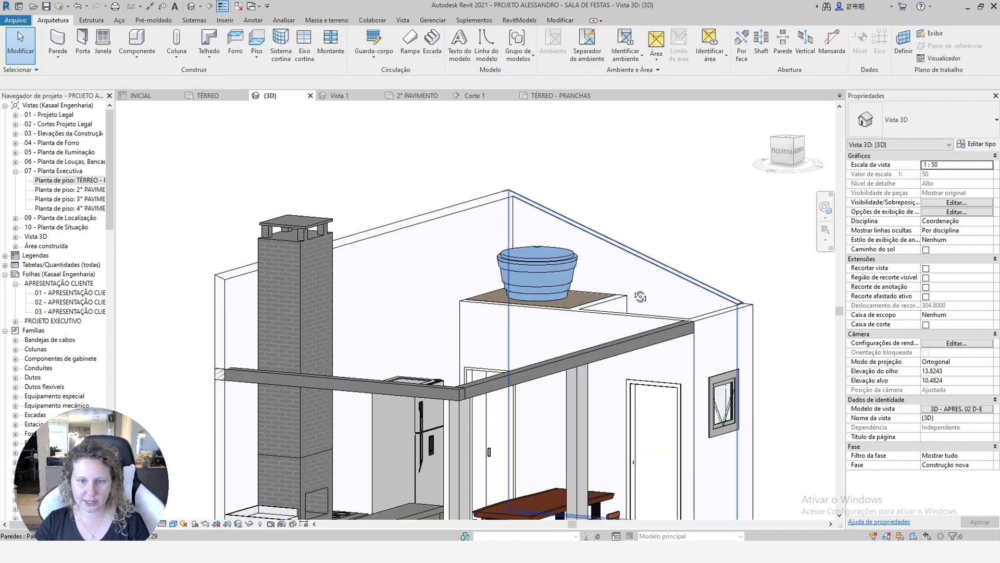
middle_click_drag(640, 296, 583, 282, "shift")
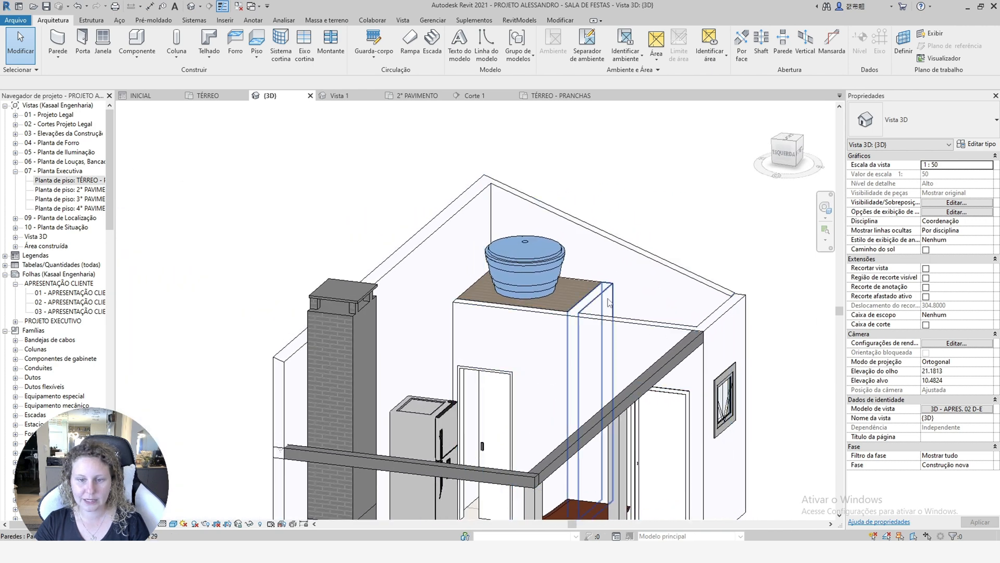
left_click(474, 292)
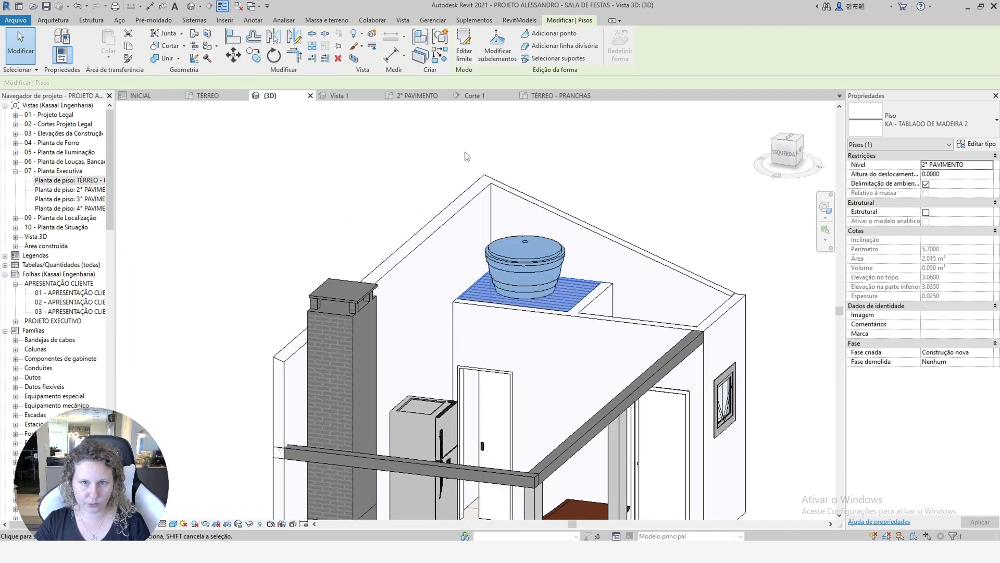
left_click(420, 95)
left_click(465, 44)
scroll(570, 258, "up", 4)
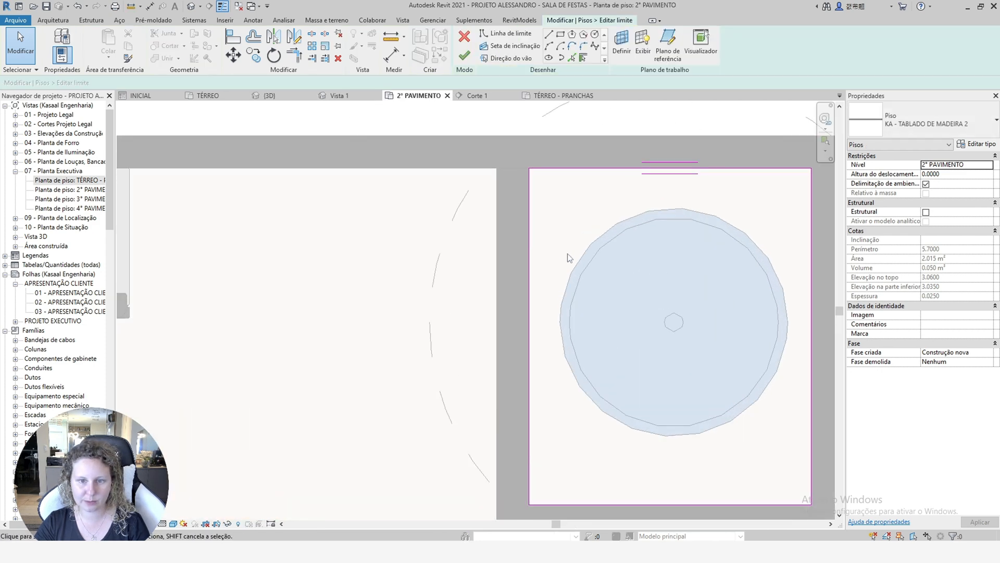
mouse_move(529, 274)
left_mouse_down()
mouse_move(484, 277)
mouse_move(504, 267)
left_mouse_up()
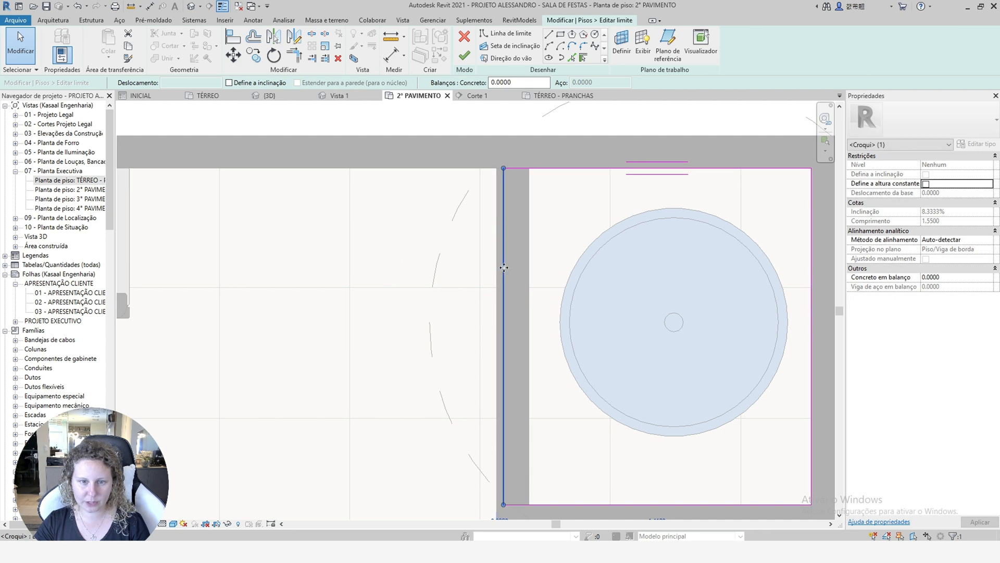
Move the wood floor's edge on the lavabo side onto the dividing wall and finish the boundary.
scroll(459, 164, "down", 2)
scroll(608, 399, "up", 2)
left_click(610, 380)
left_click_drag(612, 380, 616, 405)
scroll(534, 357, "down", 2)
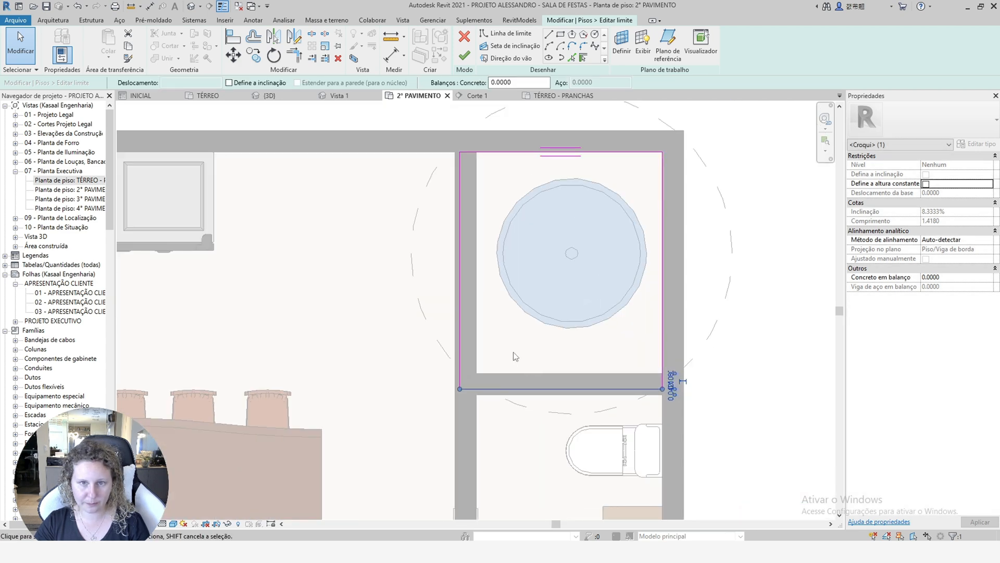
left_click(465, 55)
left_click(584, 286)
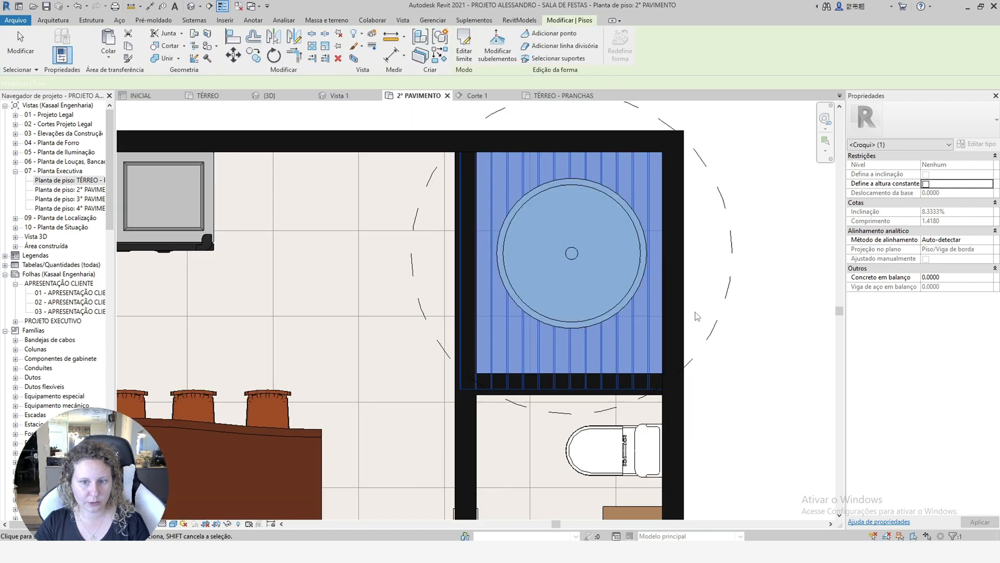
left_click(697, 317)
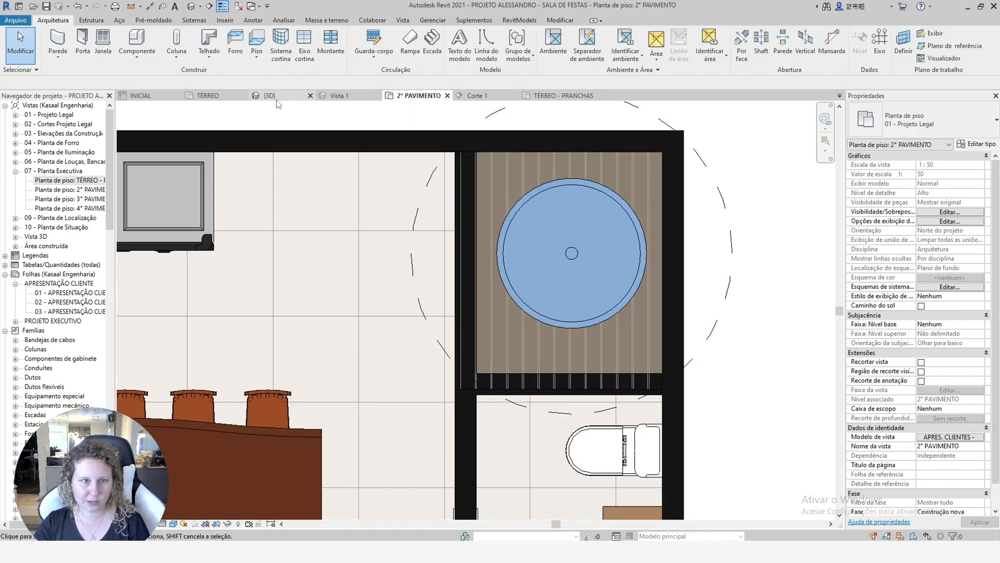
Raise the wood floor above its level by setting its height offset to 0.025.
left_click(463, 388)
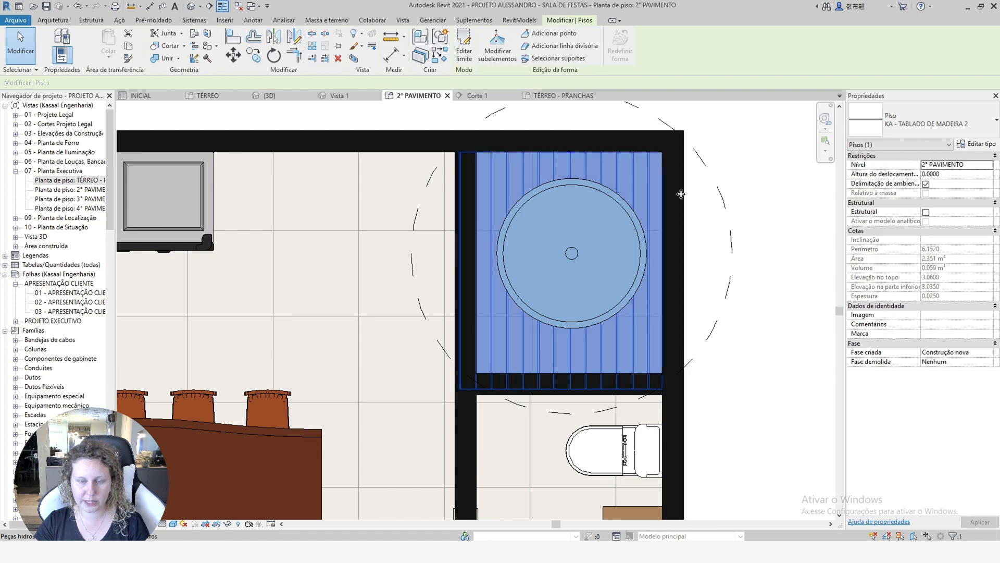
left_click(260, 96)
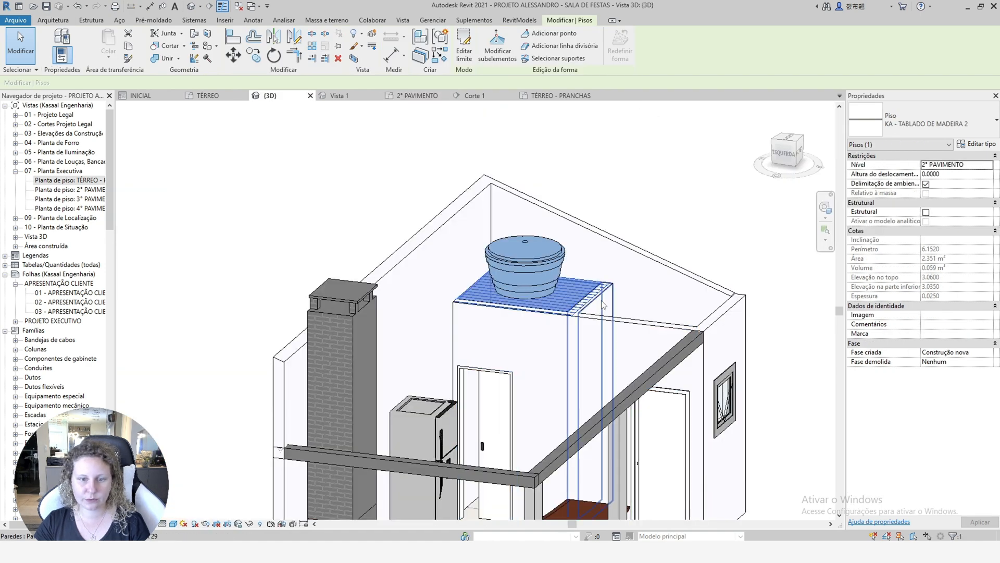
scroll(603, 304, "up", 2)
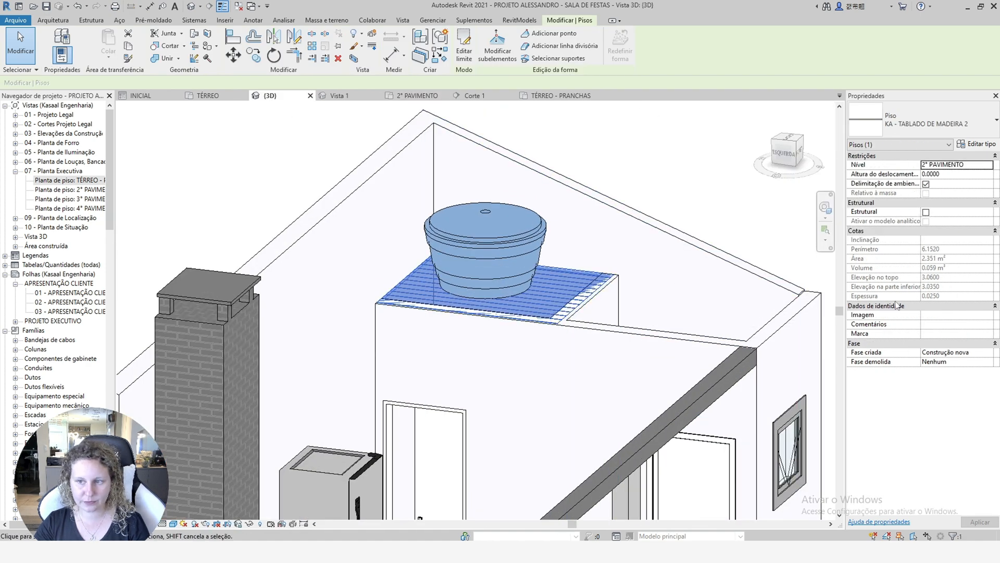
left_click(956, 175)
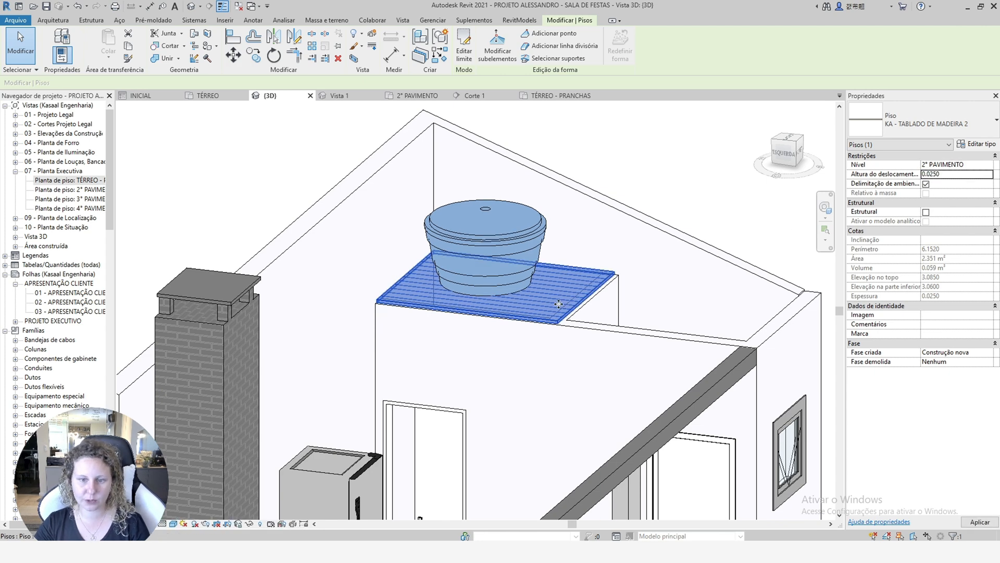
left_click(763, 237)
Examine the raised wood platform and the water tank in 3D from several sides.
middle_click_drag(583, 355, 443, 365, "shift")
middle_click_drag(685, 376, 618, 443, "shift")
scroll(364, 339, "down", 3)
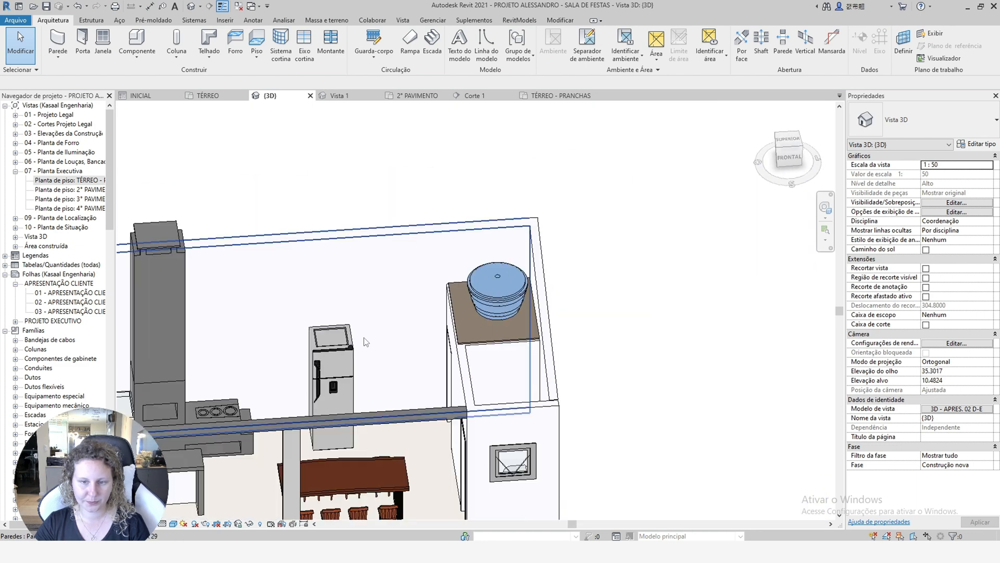
middle_click_drag(656, 339, 797, 360, "shift")
scroll(412, 350, "up", 3)
middle_click_drag(521, 374, 529, 312, "shift")
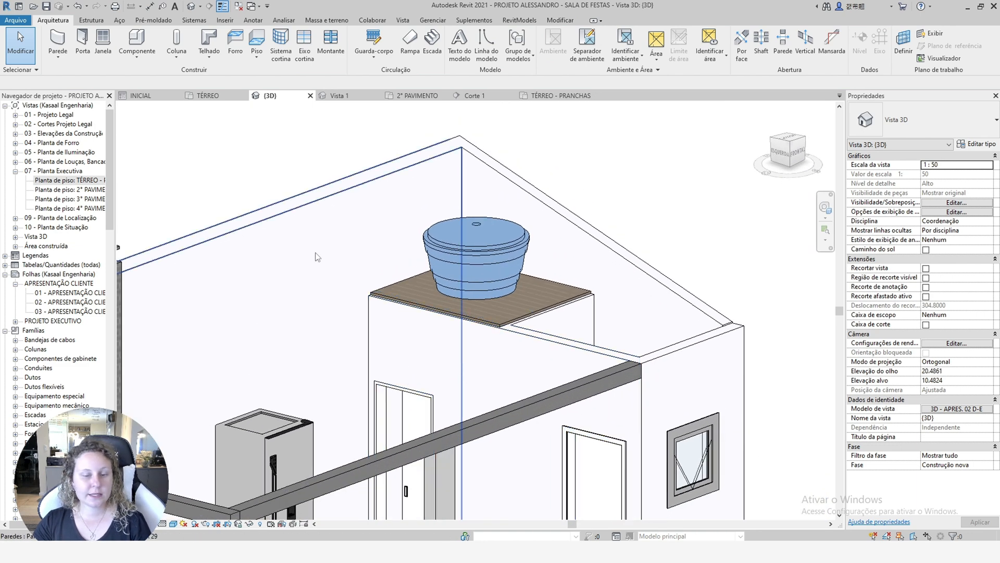
scroll(386, 253, "down", 4)
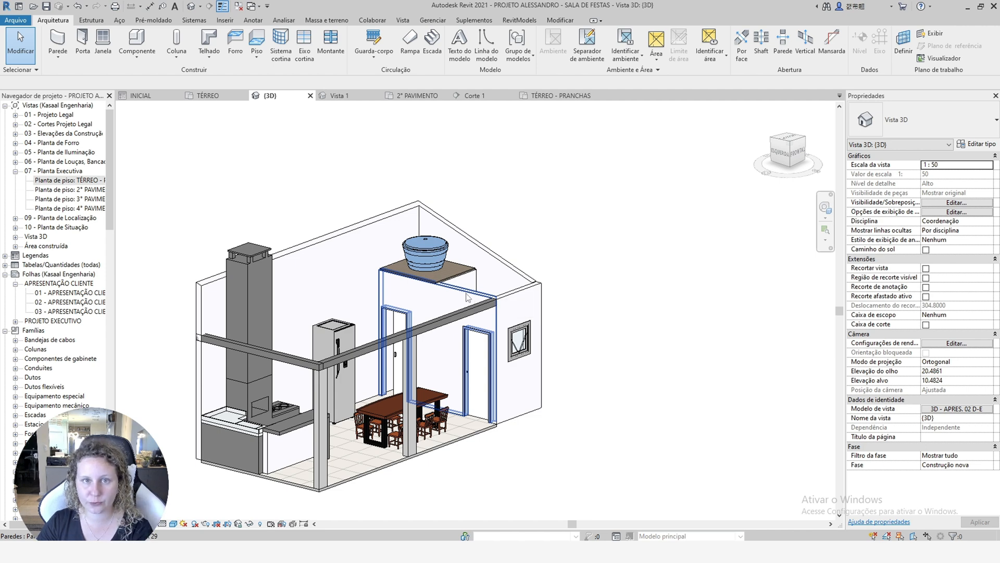
scroll(560, 472, "down", 3)
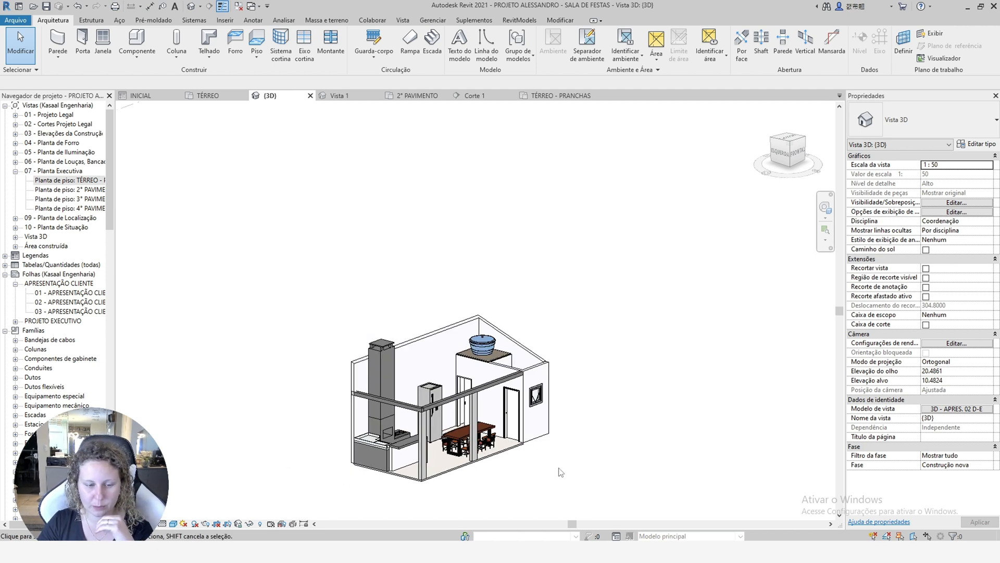
Reveal the hidden elements, unhide the ceramic tile roof in the 3D view, and leave the reveal mode.
left_click(260, 523)
left_click(513, 343)
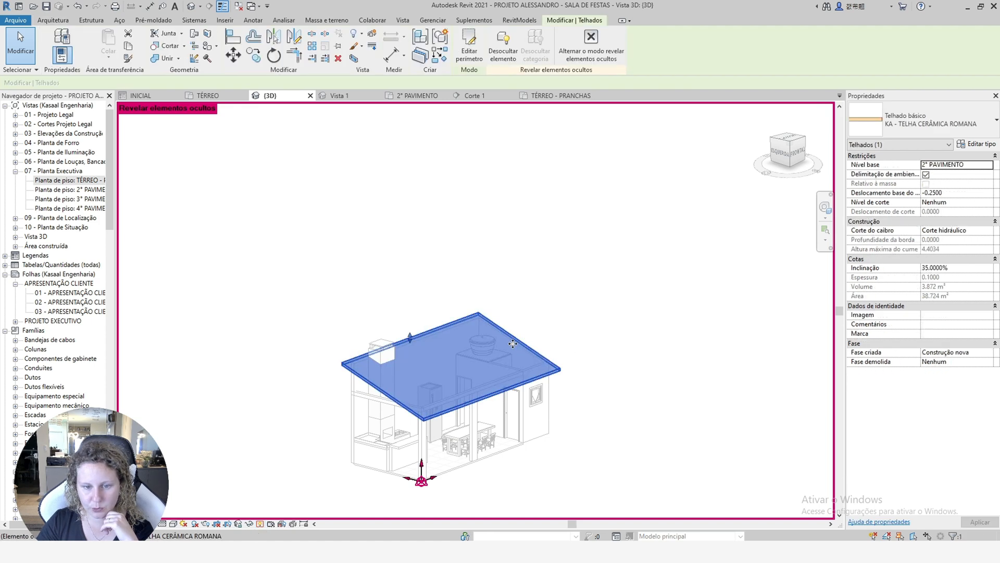
right_click(513, 344)
mouse_move(626, 138)
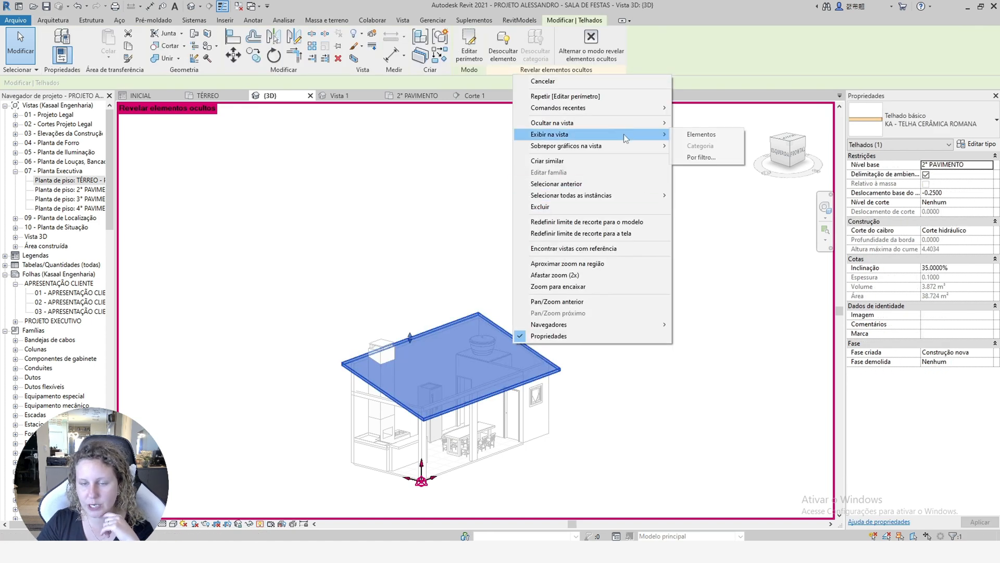
left_click(694, 136)
left_click(261, 524)
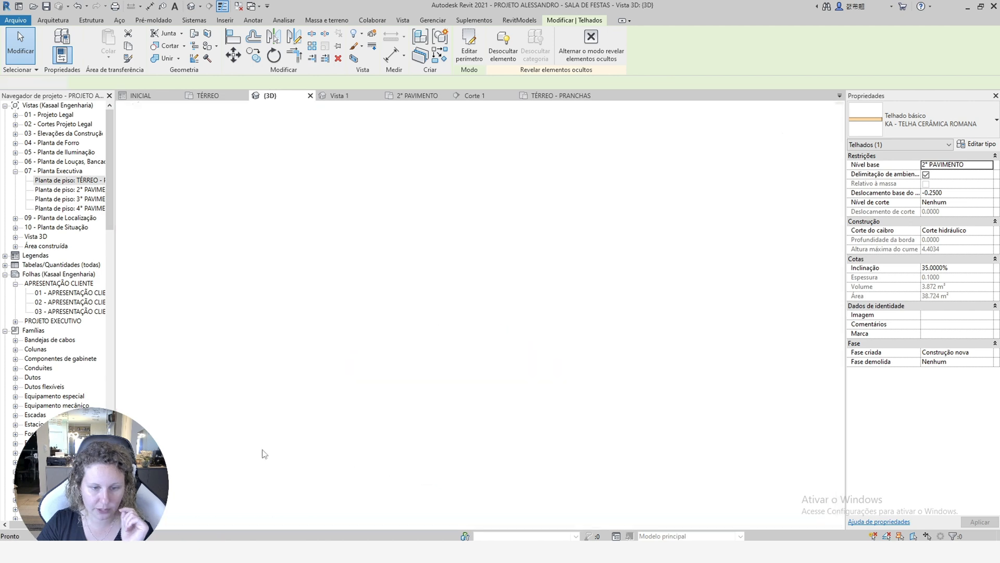
left_click(657, 409)
Attach the top of the wall between the hall and the storage room and lavabo to the roof.
middle_click_drag(544, 472, 495, 412, "shift")
scroll(494, 410, "up", 5)
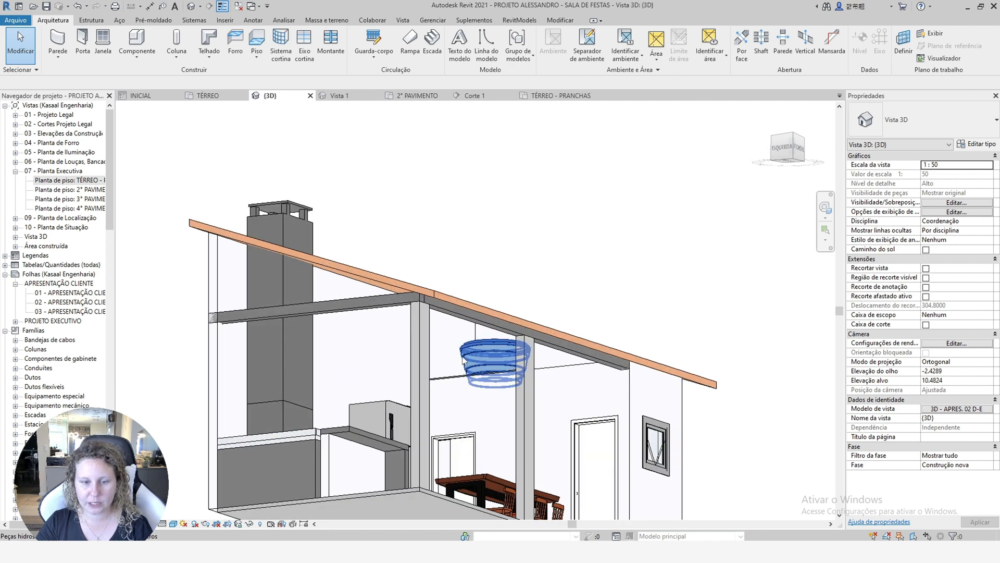
scroll(494, 410, "down", 3)
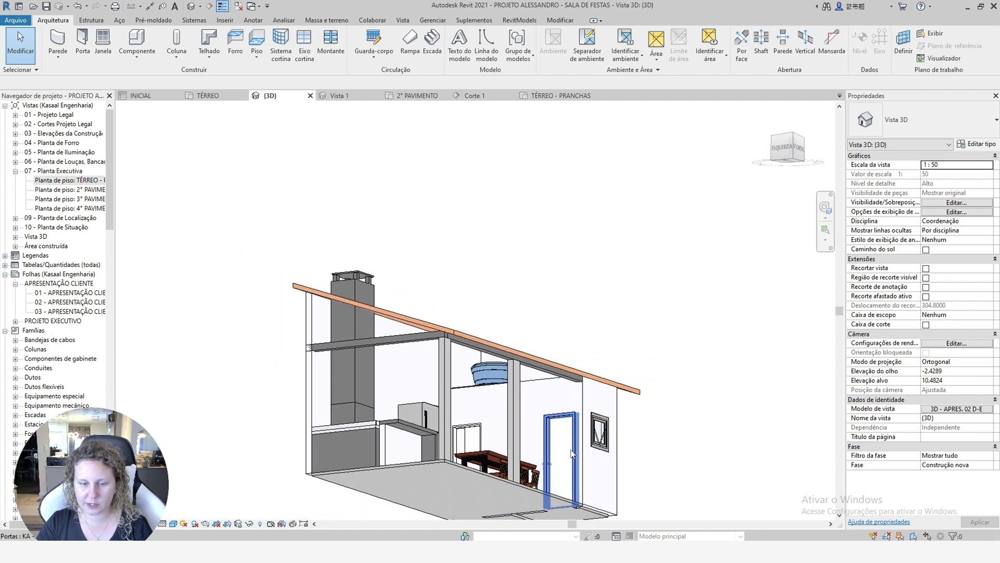
left_click(489, 409)
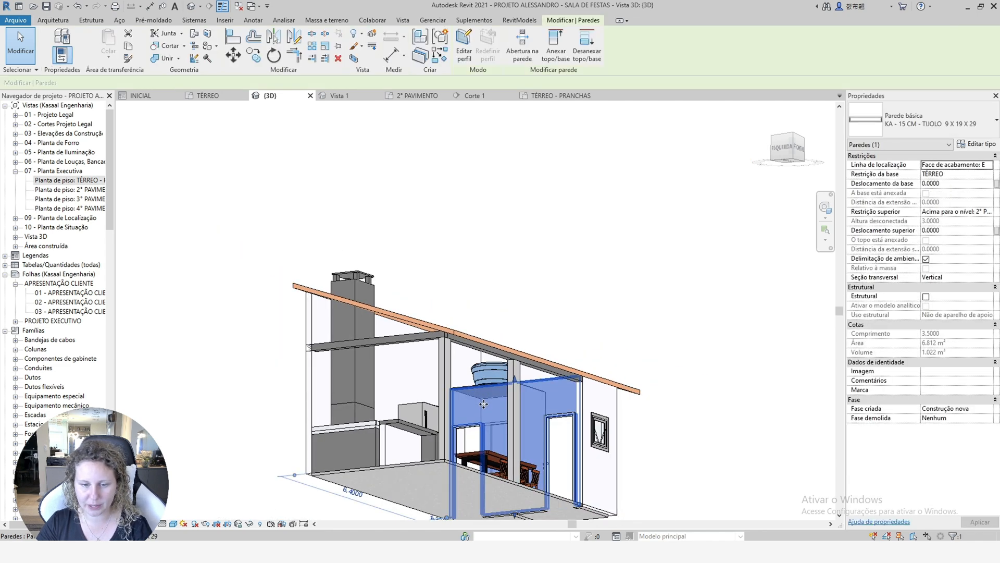
left_click(556, 43)
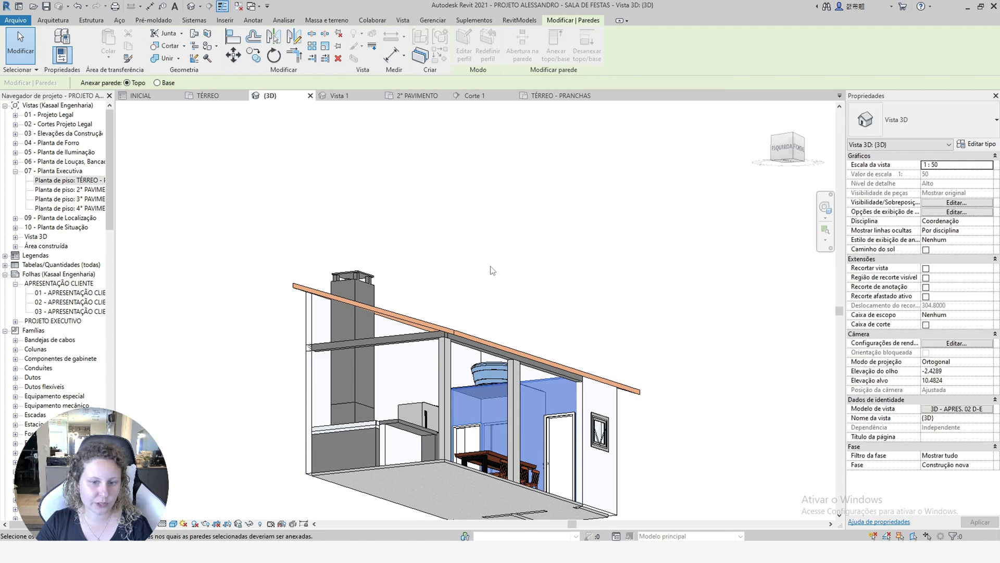
left_click(378, 315)
left_click(615, 257)
middle_click_drag(617, 333, 575, 284, "shift")
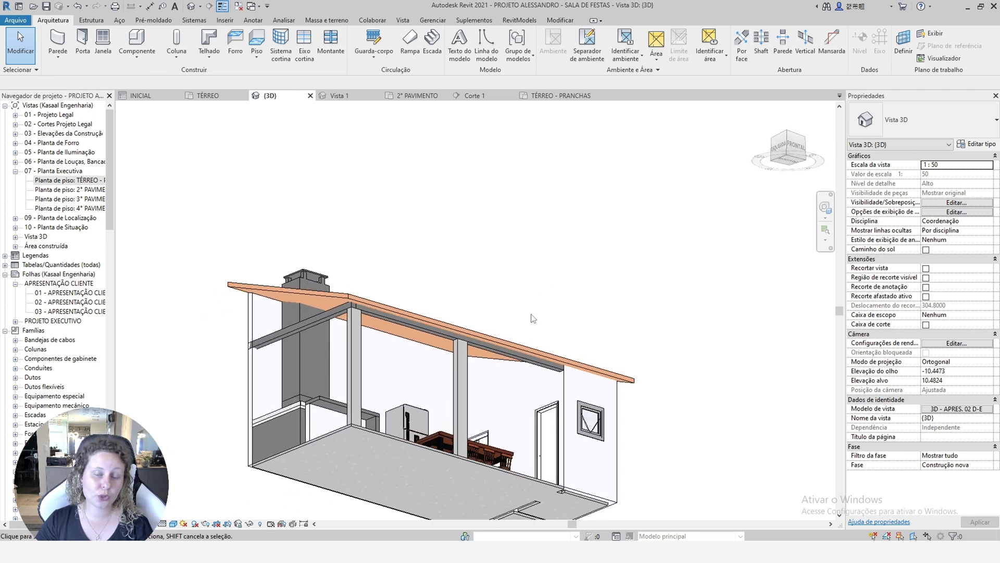
Detach the top of the hall-side storage room and lavabo wall from the roof.
left_click(490, 403)
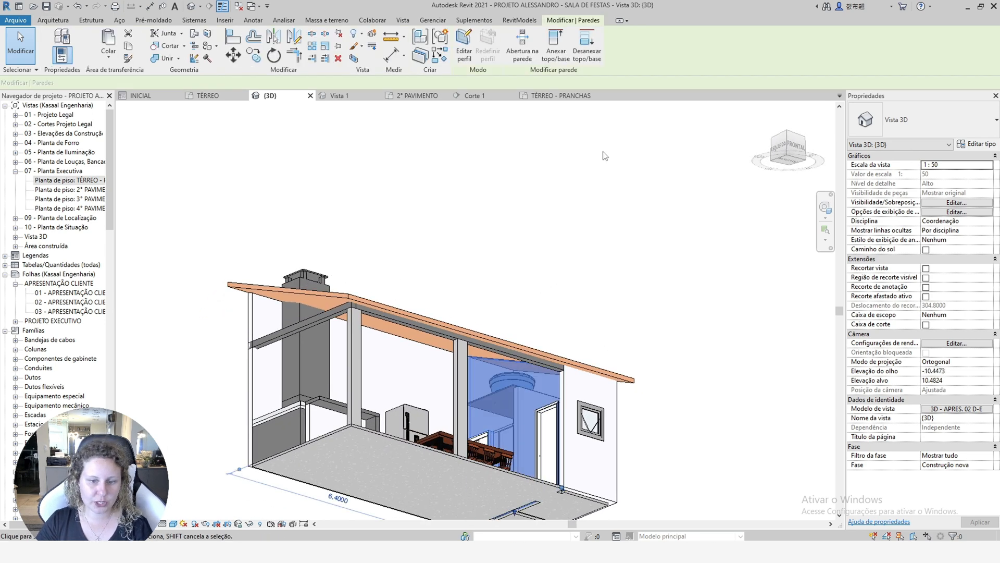
left_click(628, 382)
left_click(642, 319)
scroll(655, 308, "down", 3)
middle_click_drag(655, 308, 643, 444, "shift")
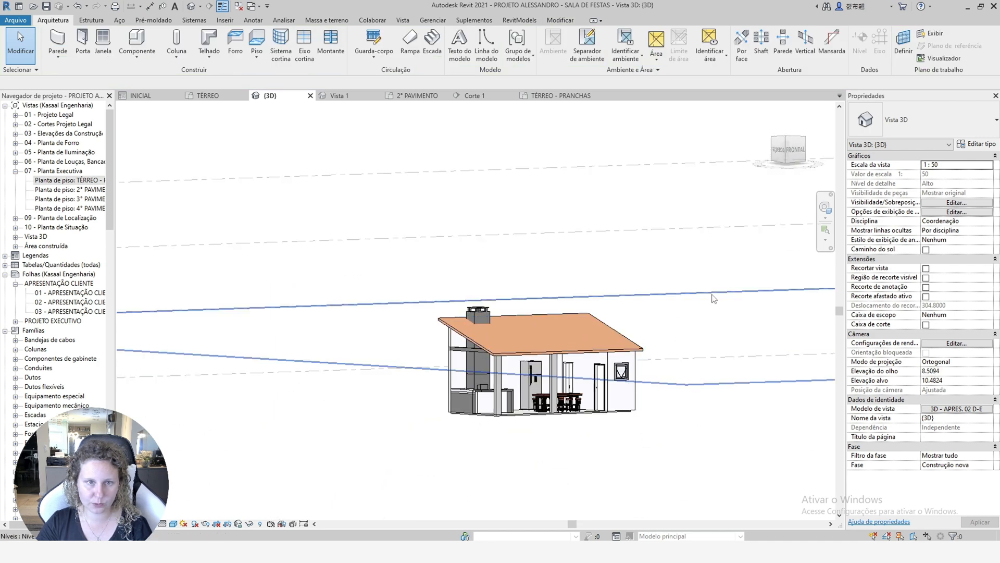
Draw a KA - PAREDE INTERNA MADEIRA 5 CM wall about 3.43 m long on 2° PAVIMENTO along the hall side of the storage room and lavabo.
left_click(417, 96)
scroll(473, 314, "down", 2)
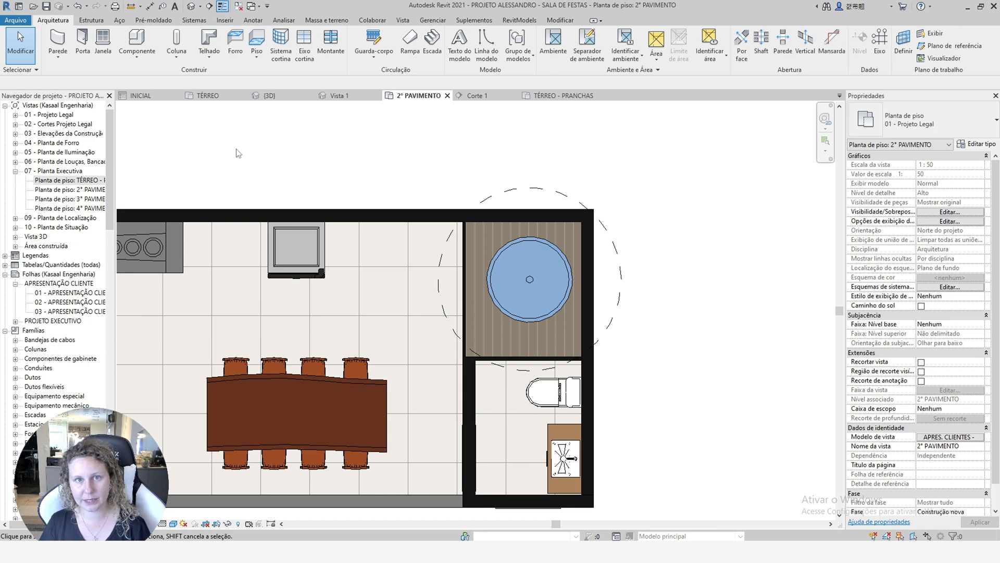
key("w")
key("a")
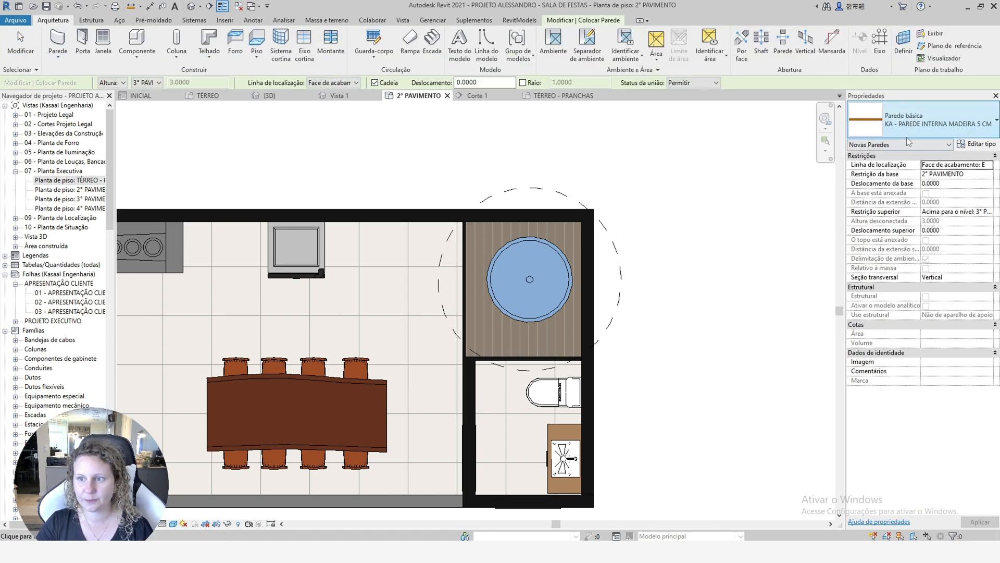
scroll(455, 236, "up", 8)
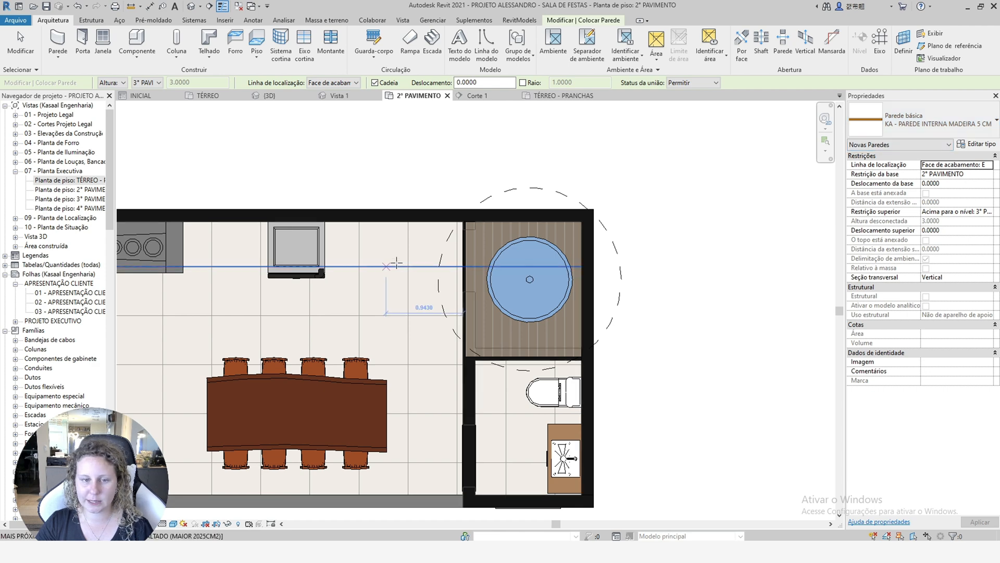
scroll(502, 144, "down", 8)
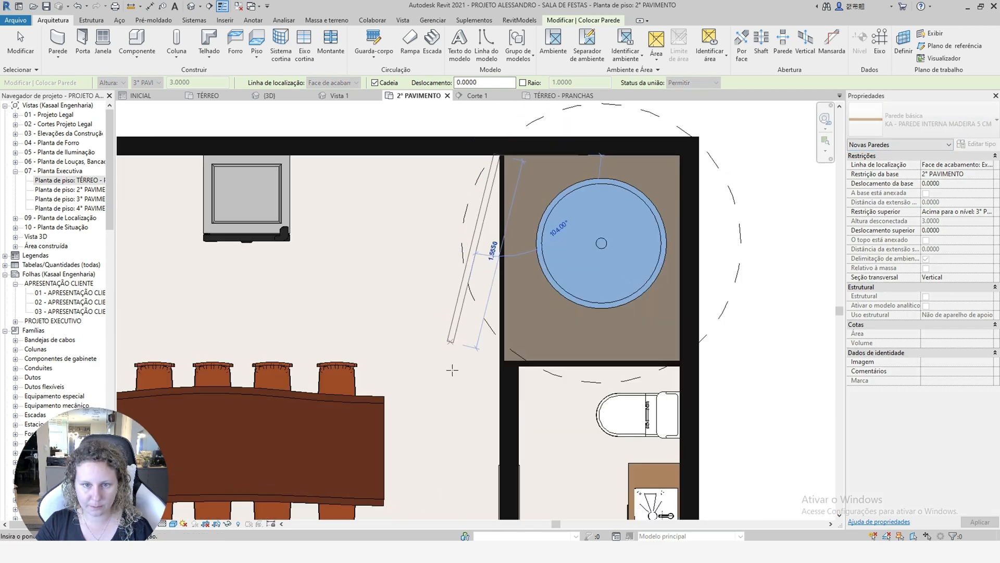
scroll(505, 405, "up", 8)
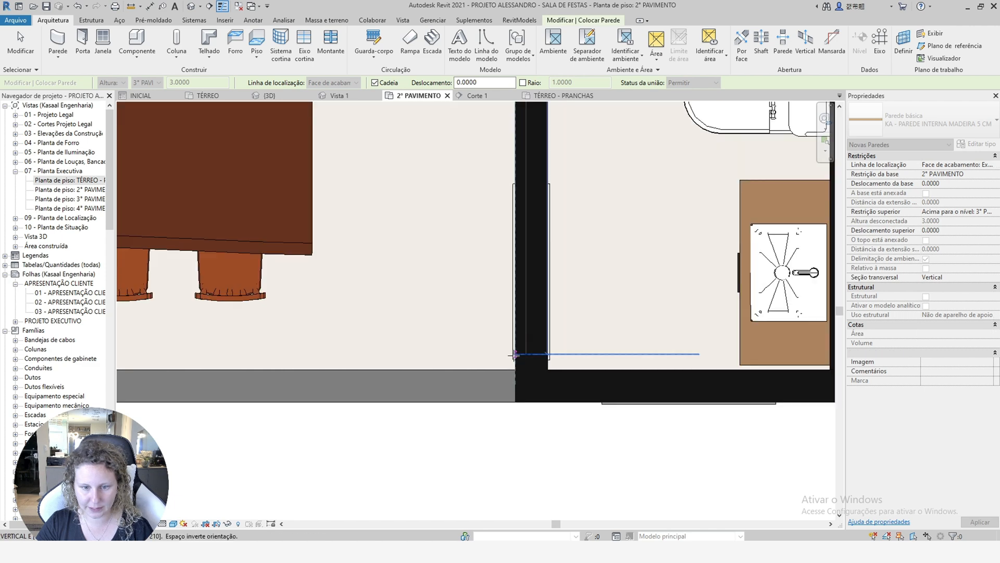
scroll(518, 372, "down", 8)
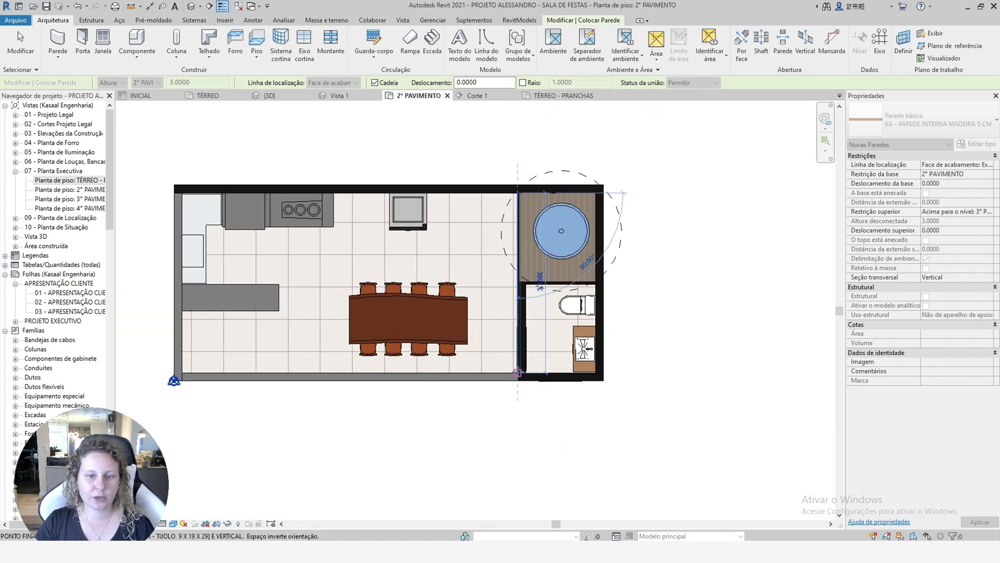
scroll(521, 338, "up", 10)
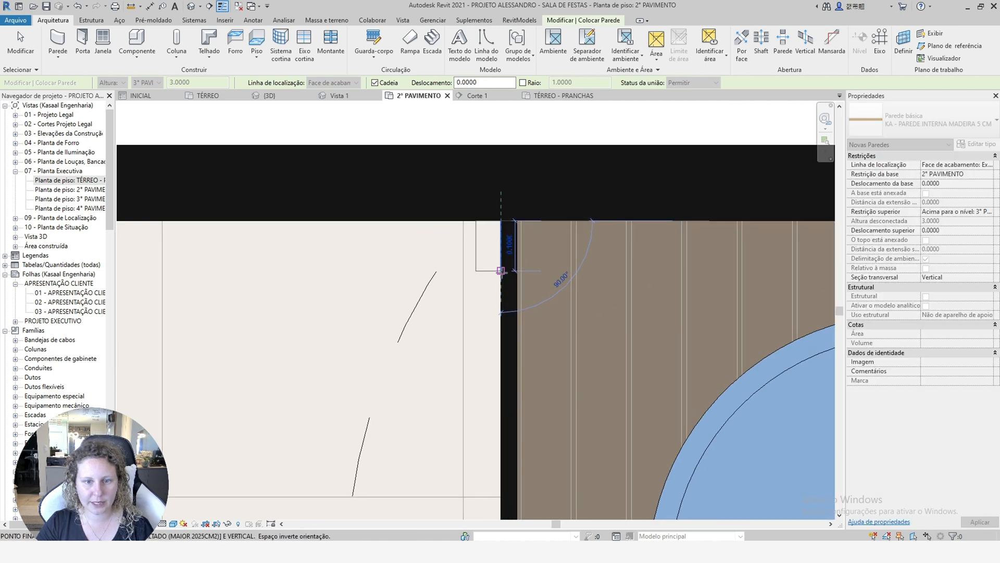
scroll(477, 320, "down", 3)
scroll(471, 344, "up", 3)
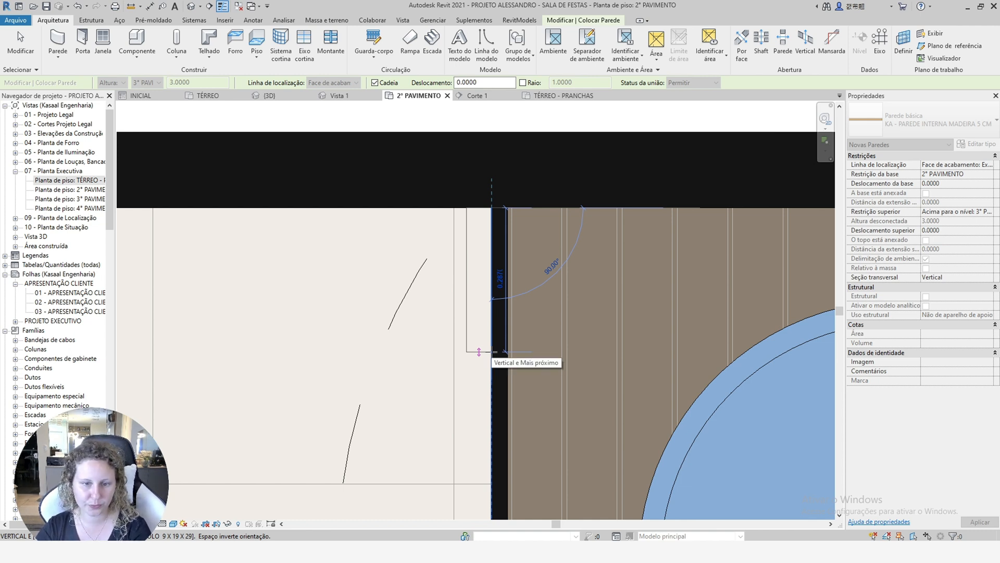
key("space")
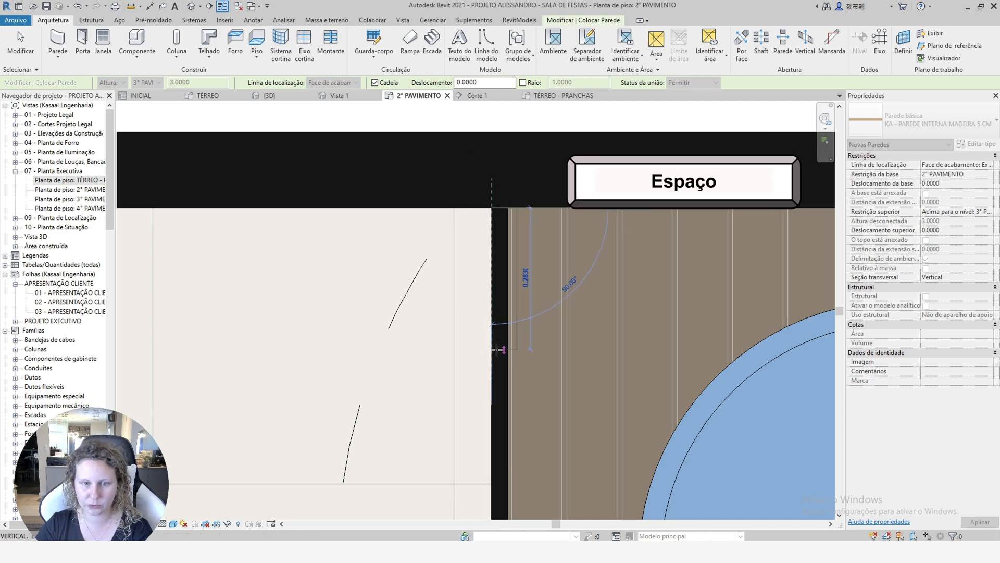
scroll(498, 334, "down", 4)
scroll(483, 428, "up", 5)
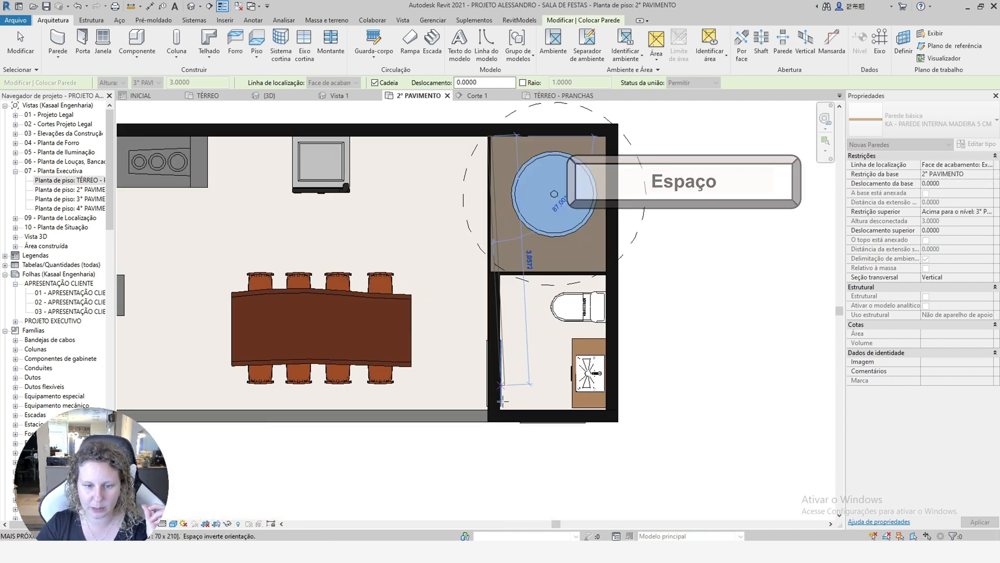
left_click(455, 404)
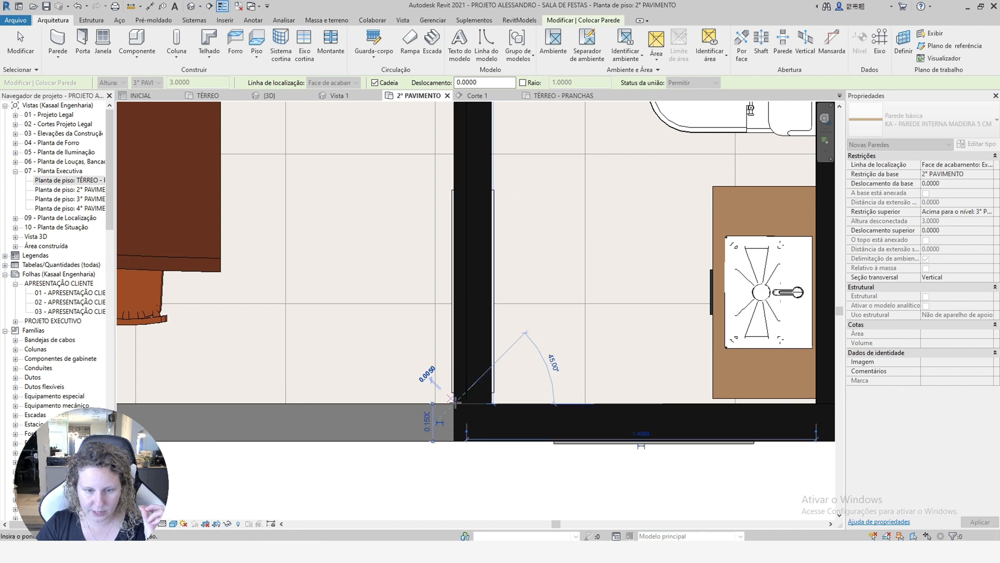
key("Escape")
key("Escape")
scroll(476, 417, "up", 3)
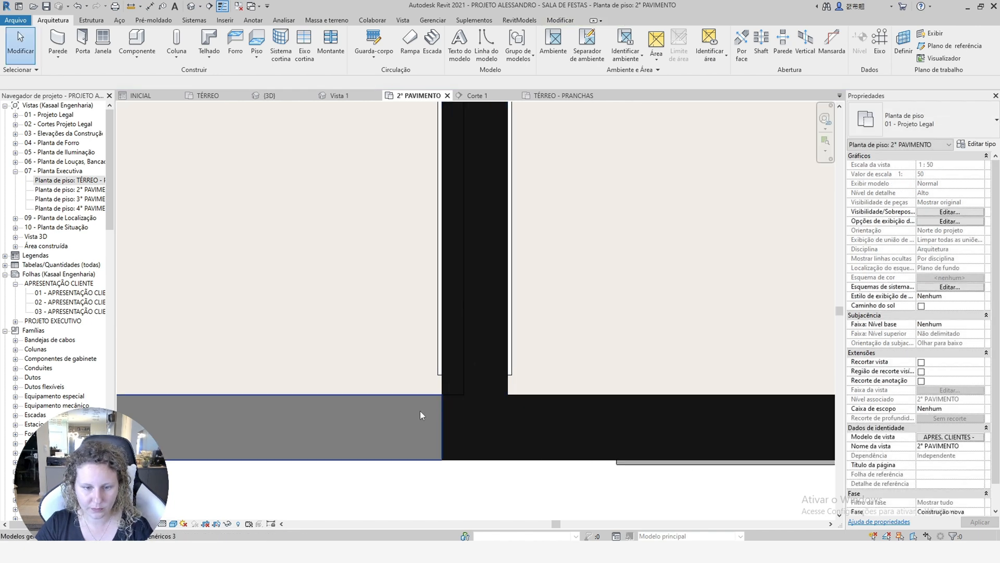
left_click(466, 389)
scroll(466, 390, "down", 2)
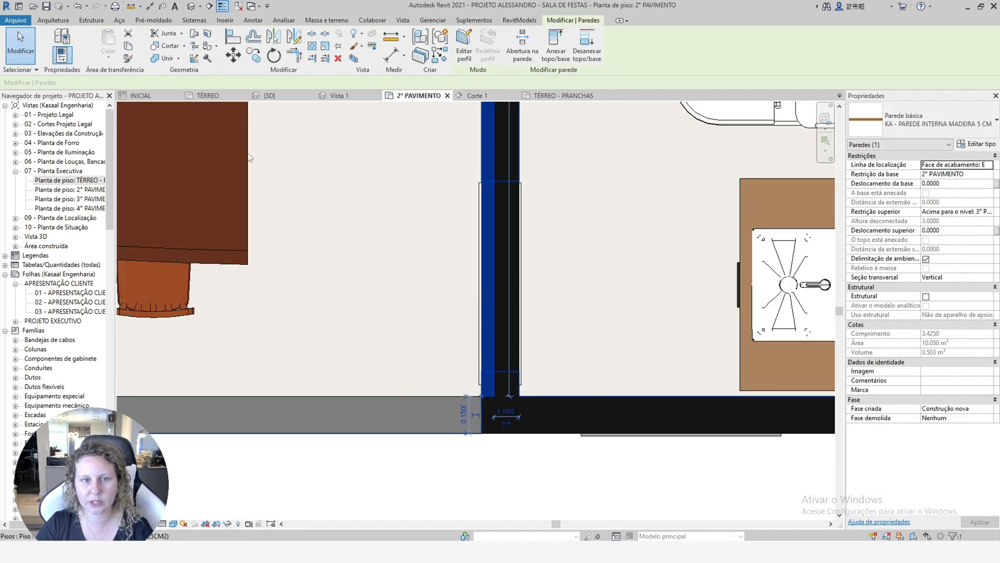
Attach the top of the new wooden wall to the ceramic tile roof in the 3D view.
left_click(269, 95)
scroll(434, 349, "down", 3)
scroll(555, 398, "up", 2)
left_click(565, 401)
middle_click_drag(546, 409, 602, 416, "shift")
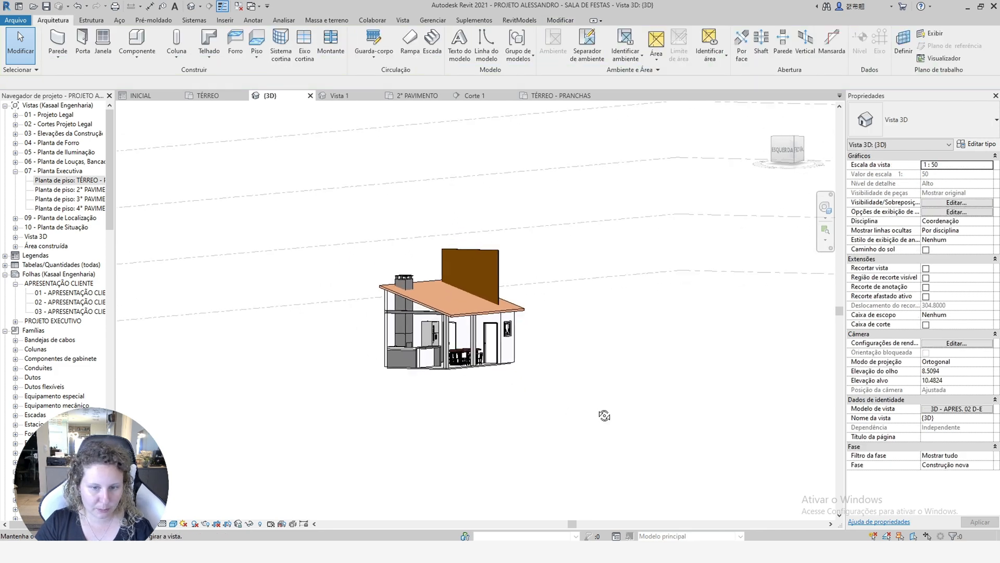
scroll(456, 255, "up", 2)
scroll(458, 266, "up", 3)
left_click(533, 198)
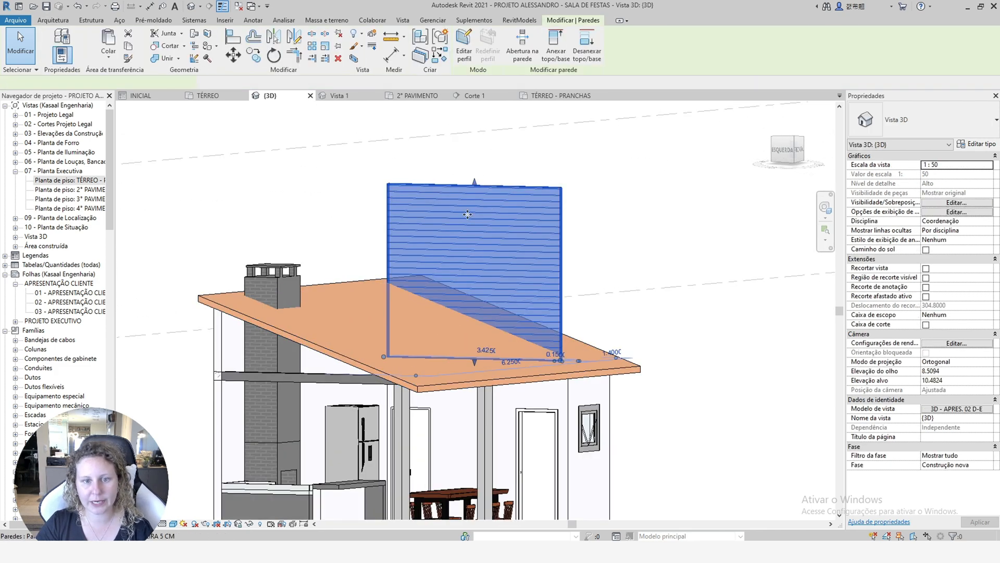
left_click(567, 60)
left_click(620, 361)
left_click(719, 330)
scroll(510, 166, "down", 2)
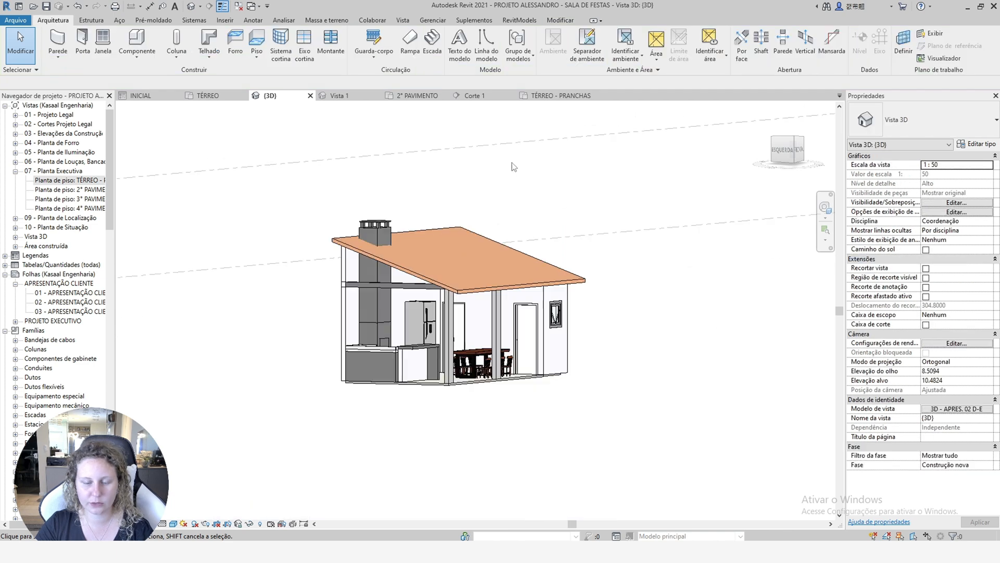
middle_click_drag(512, 165, 416, 448, "shift")
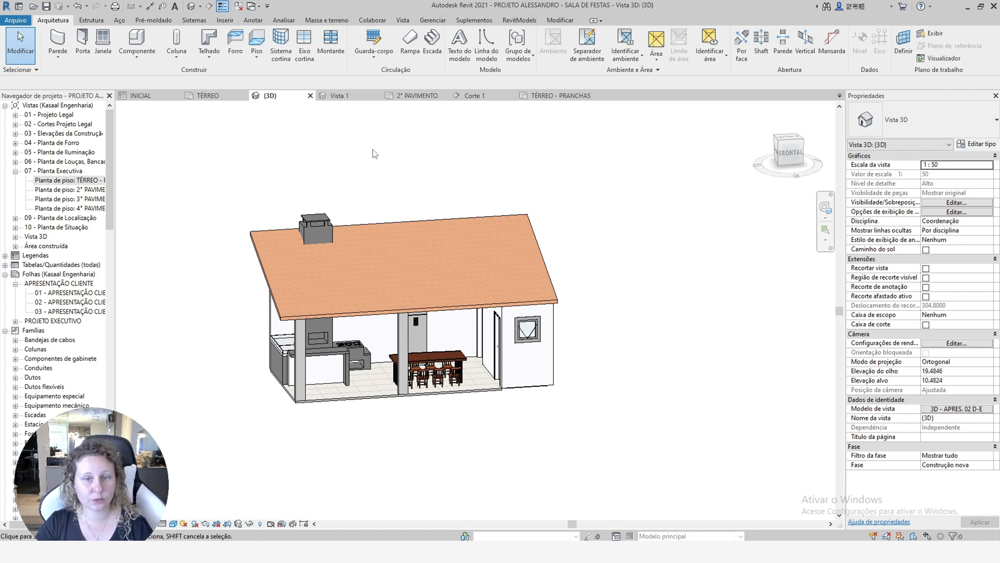
Reveal the hidden elements in the TÉRREO - PRANCHAS plan, unhide both section lines, and leave the reveal mode.
left_click(563, 98)
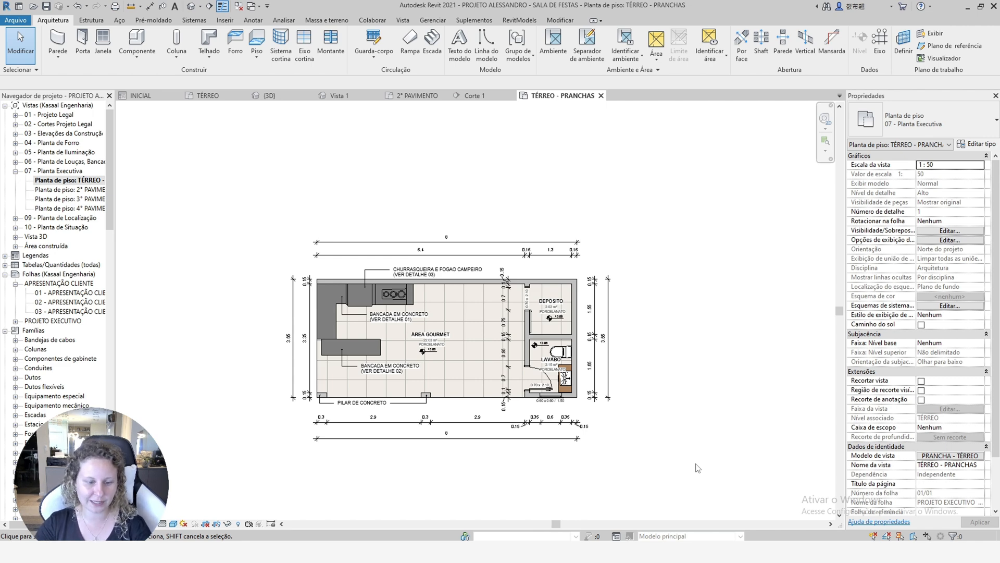
left_click(238, 524)
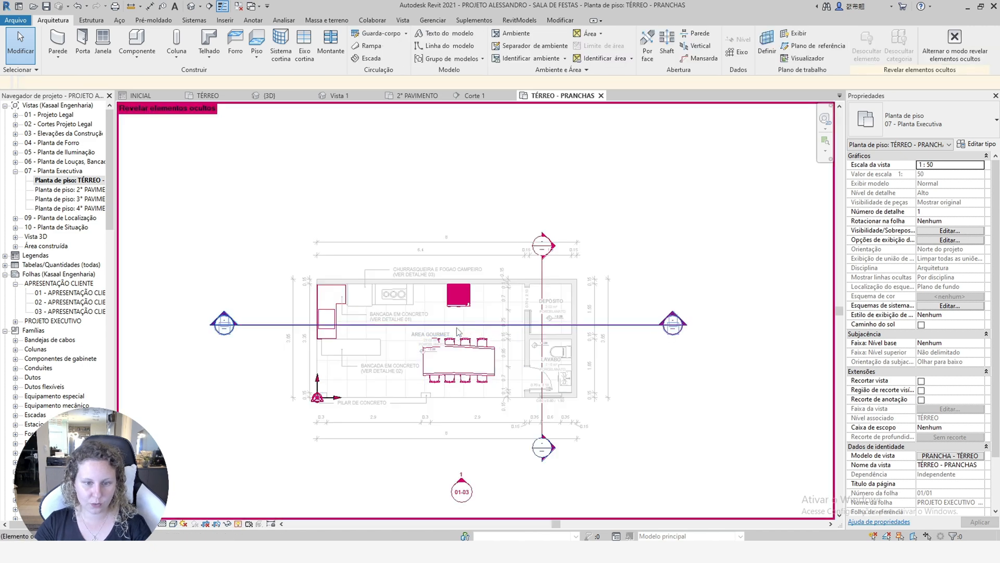
left_click(494, 325)
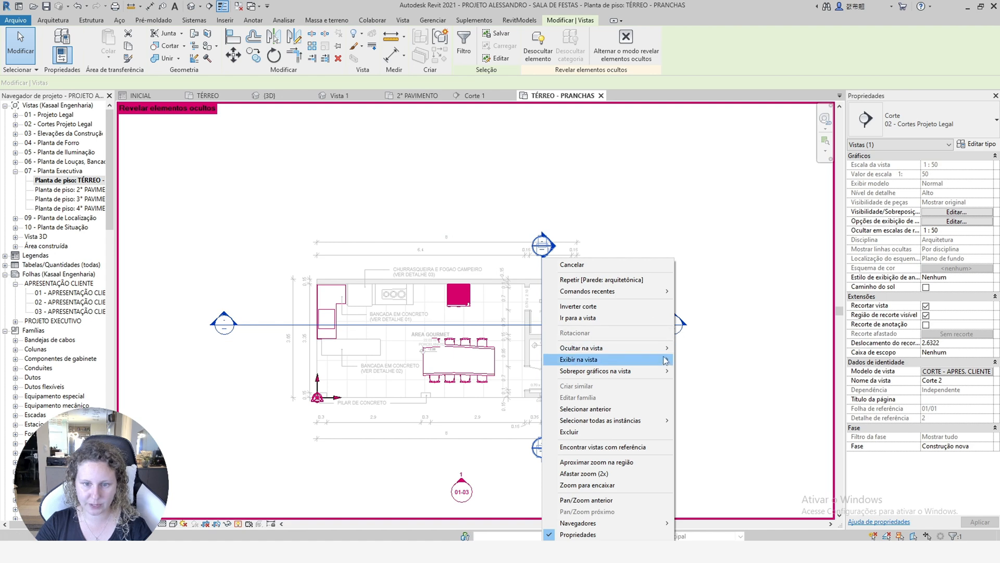
mouse_move(646, 359)
left_click(693, 360)
left_click(238, 524)
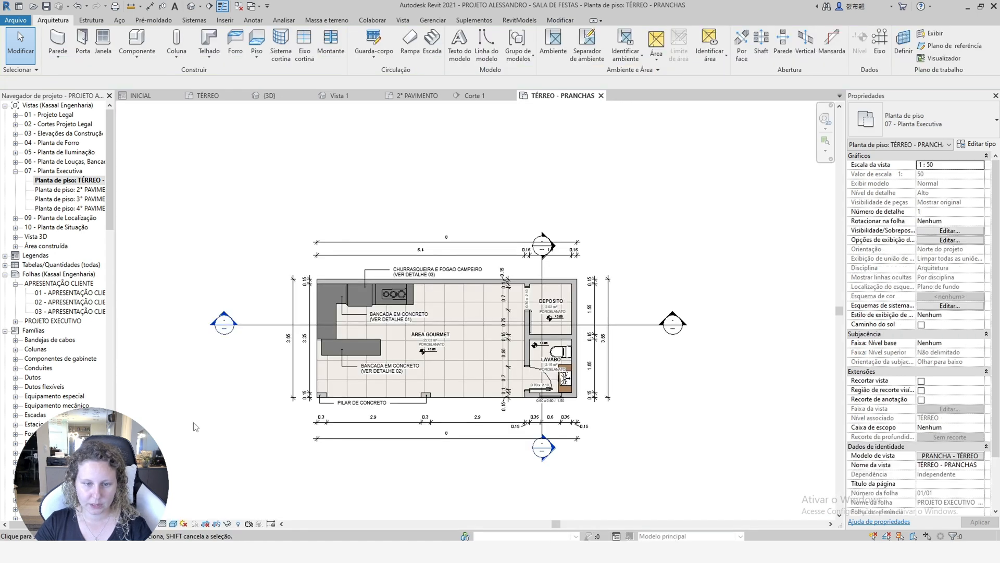
Delete the horizontal and vertical section lines together with their views, Corte 2 and Corte 1.
left_click(320, 324)
key("Delete")
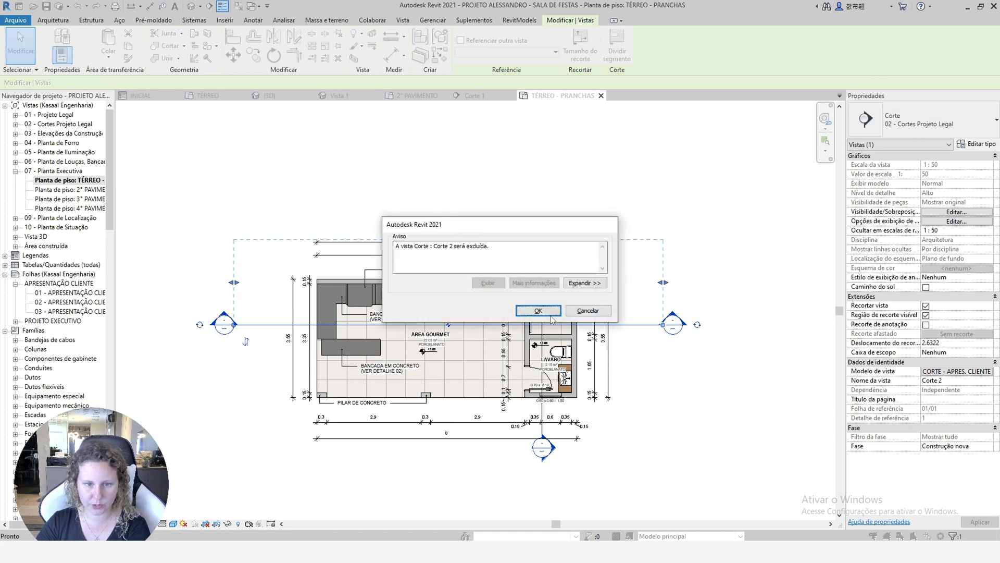
left_click(538, 314)
left_click(542, 275)
key("Delete")
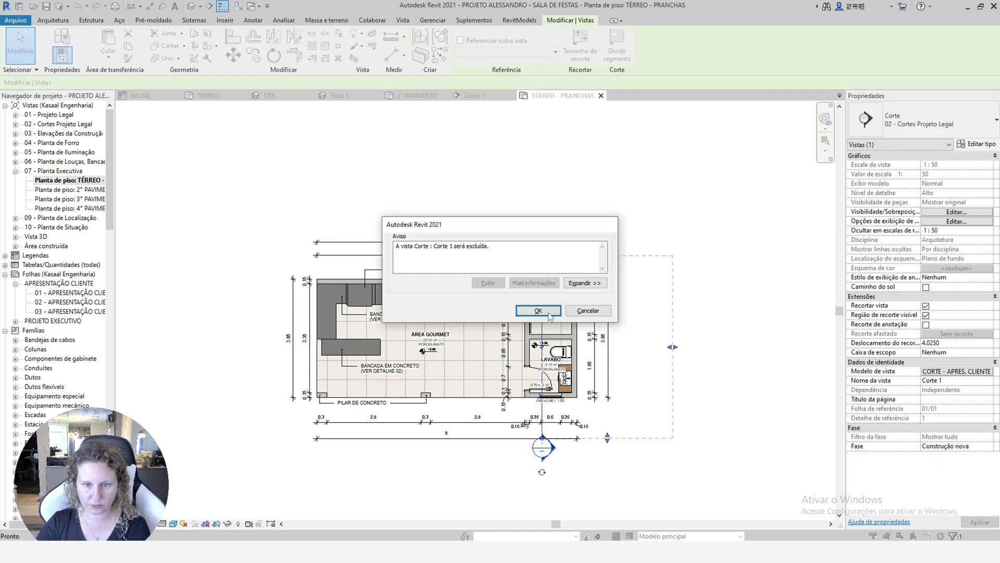
left_click(538, 314)
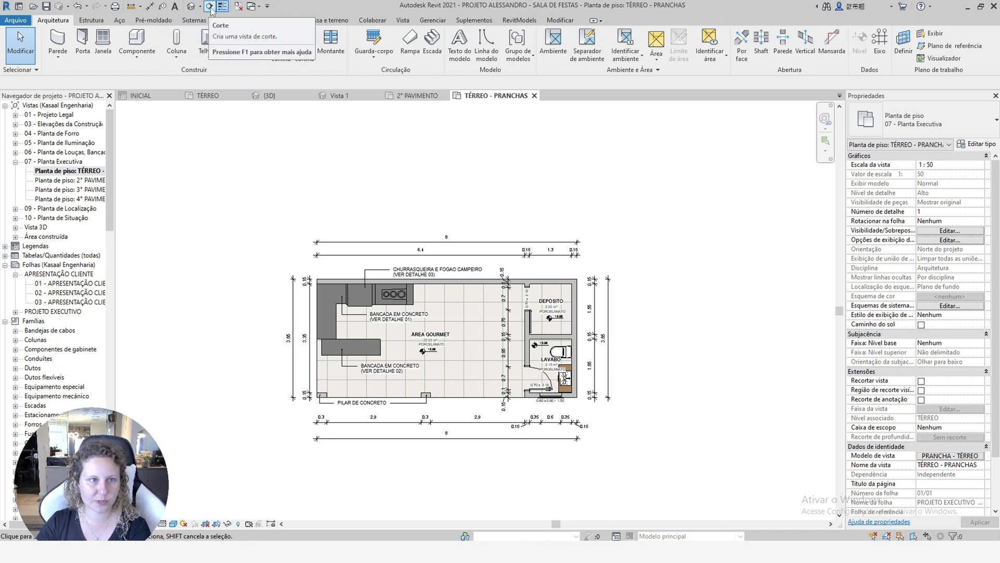
Draw a horizontal section line across the gourmet area and the storage room, extending beyond the dimensions on both sides.
left_click(253, 20)
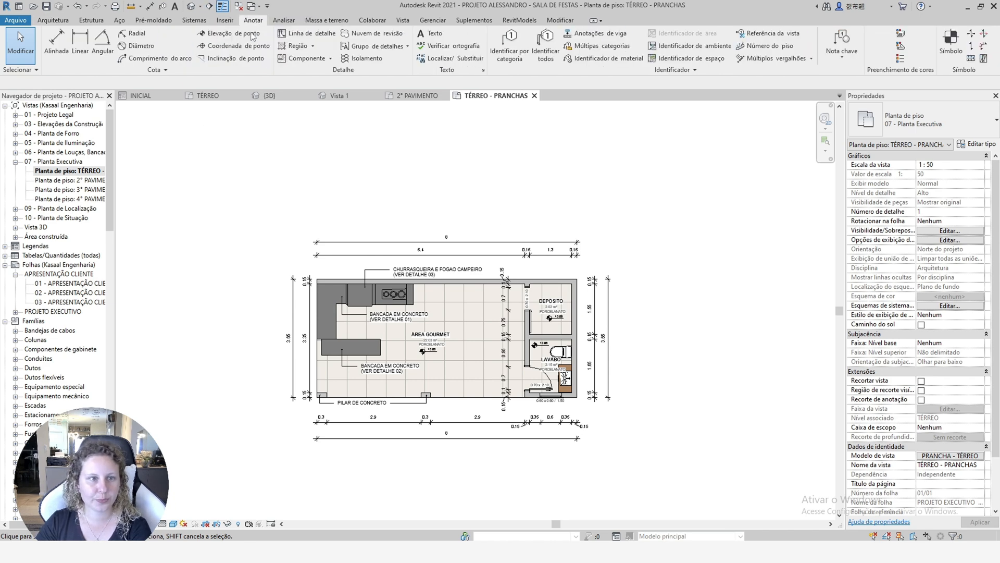
left_click(405, 20)
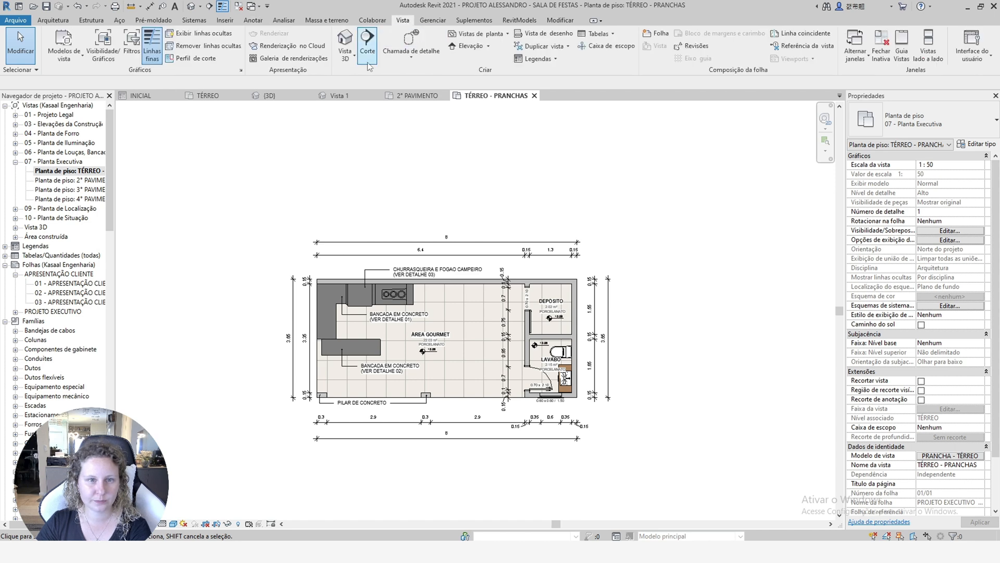
left_click(368, 45)
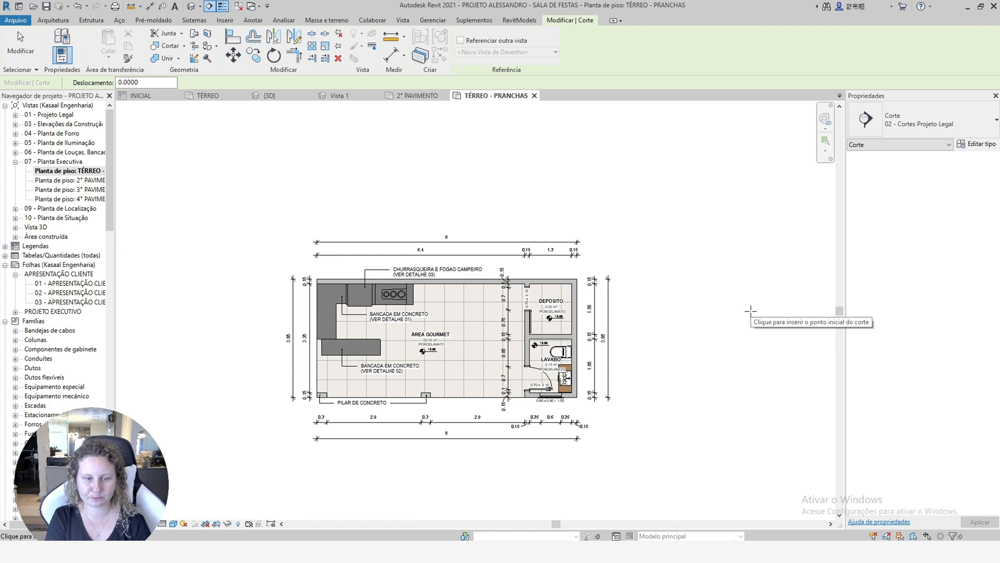
left_click(267, 316)
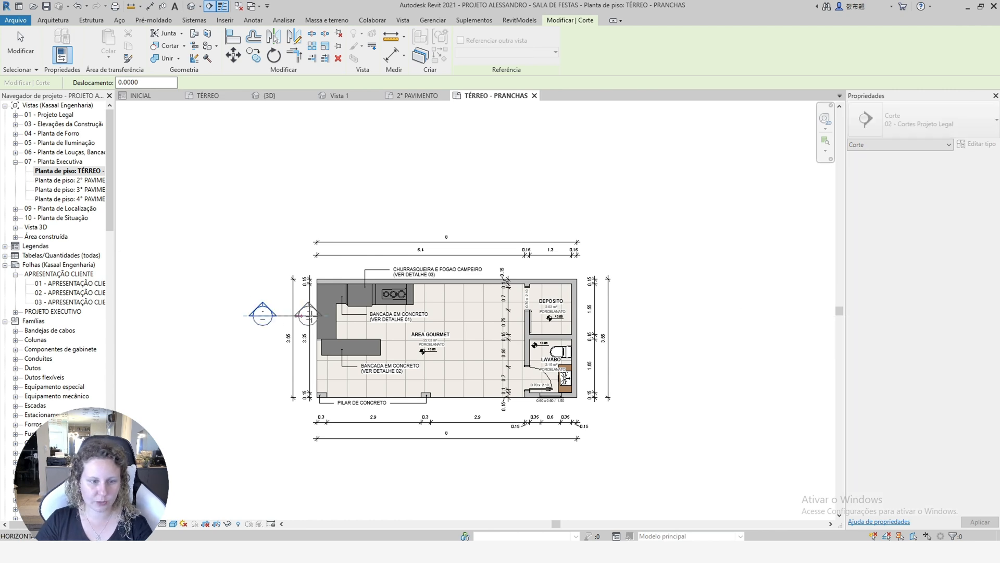
left_click(632, 315)
key("Escape")
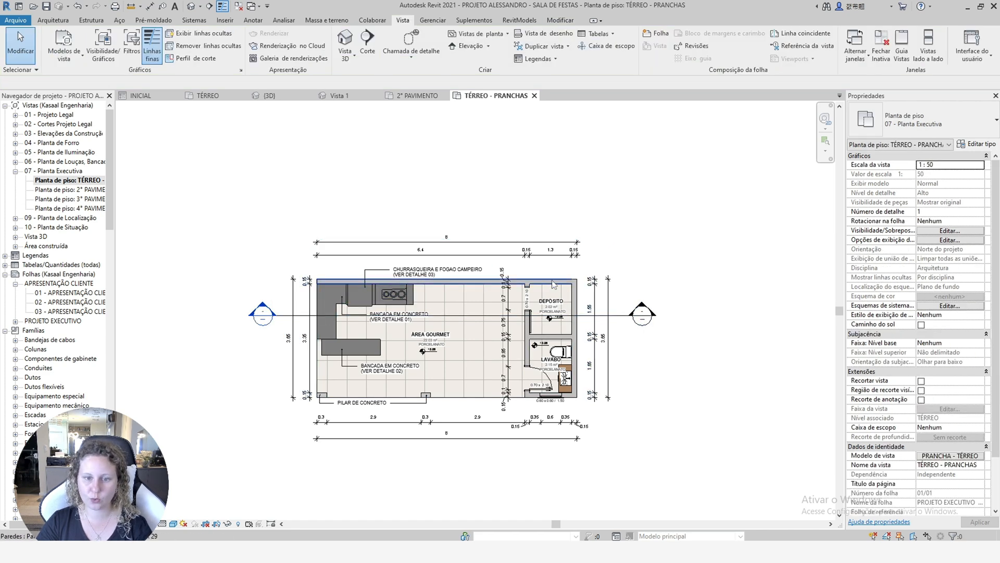
Draw a vertical section line through the storage room and lavabo, extending beyond the dimensions at both ends.
left_click(367, 44)
left_click(551, 218)
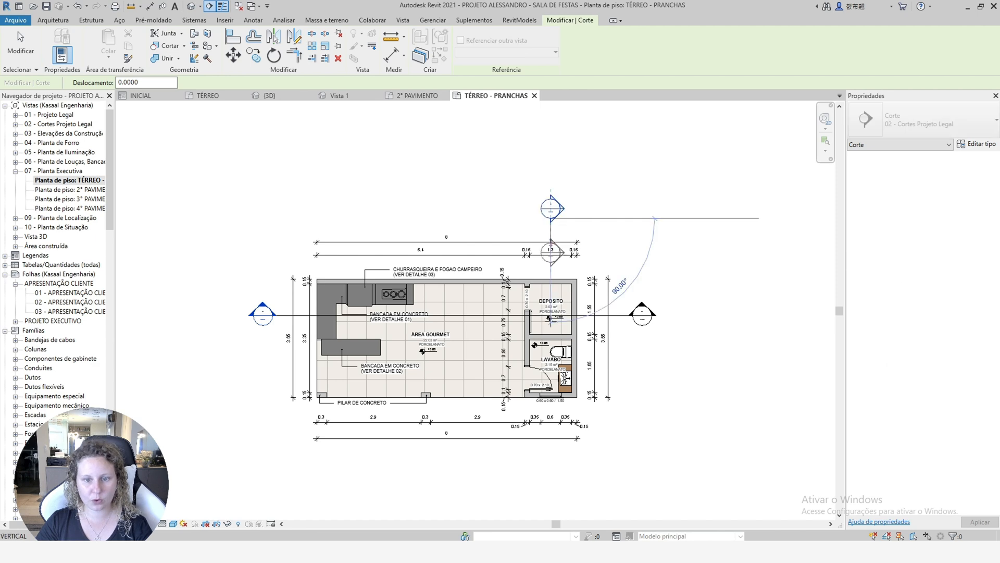
left_click(550, 461)
key("Escape")
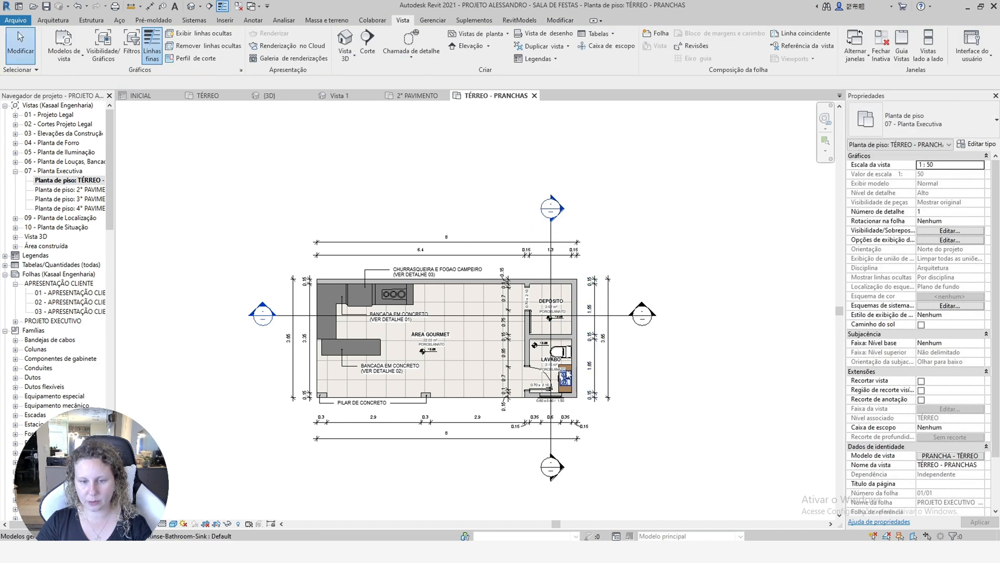
Nudge the vertical section line left towards the hall-side wall of the storage room and lavabo.
left_click(551, 271)
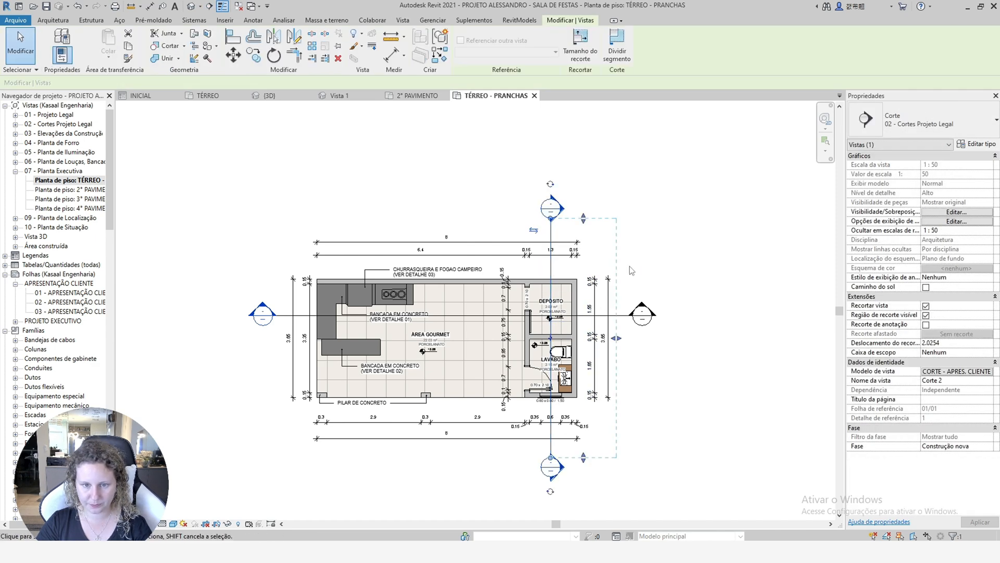
key("Left")
key("Left")
key("Left")
key("Left")
key("Escape")
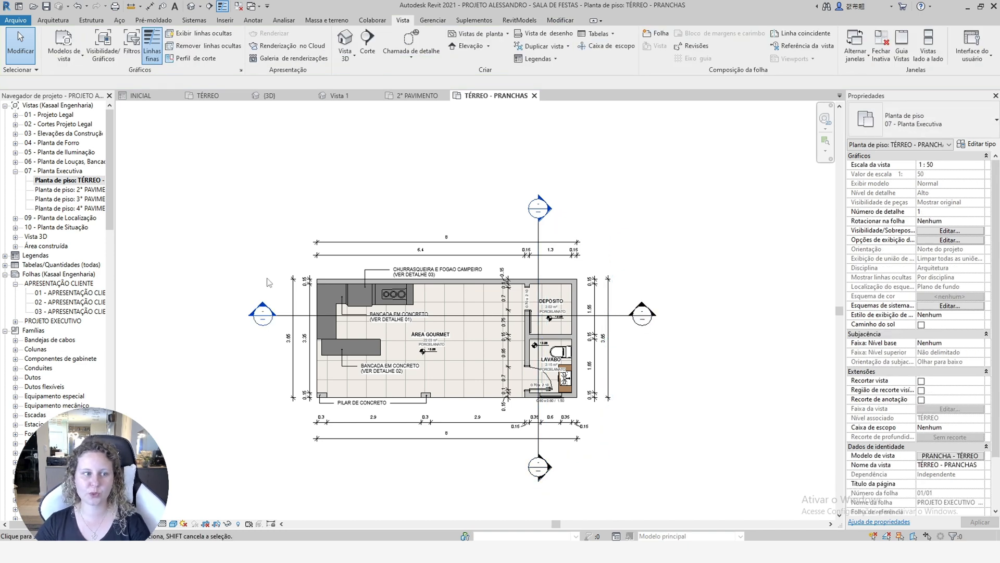
Collapse the 07 - Planta Executiva views, expand 02 - Cortes Projeto Legal, and open the Corte 1 section.
left_click(15, 171)
left_click(16, 124)
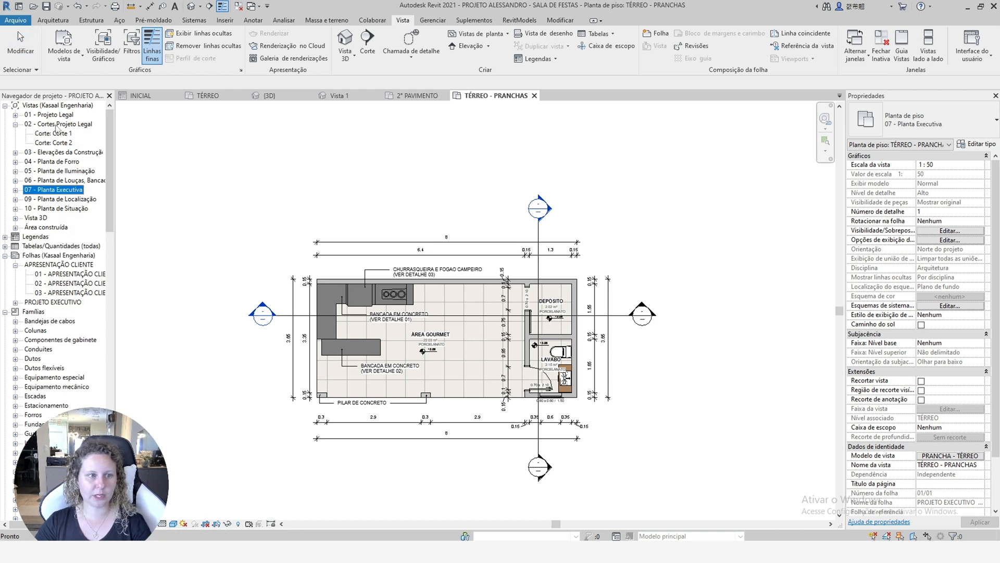
double_click(55, 133)
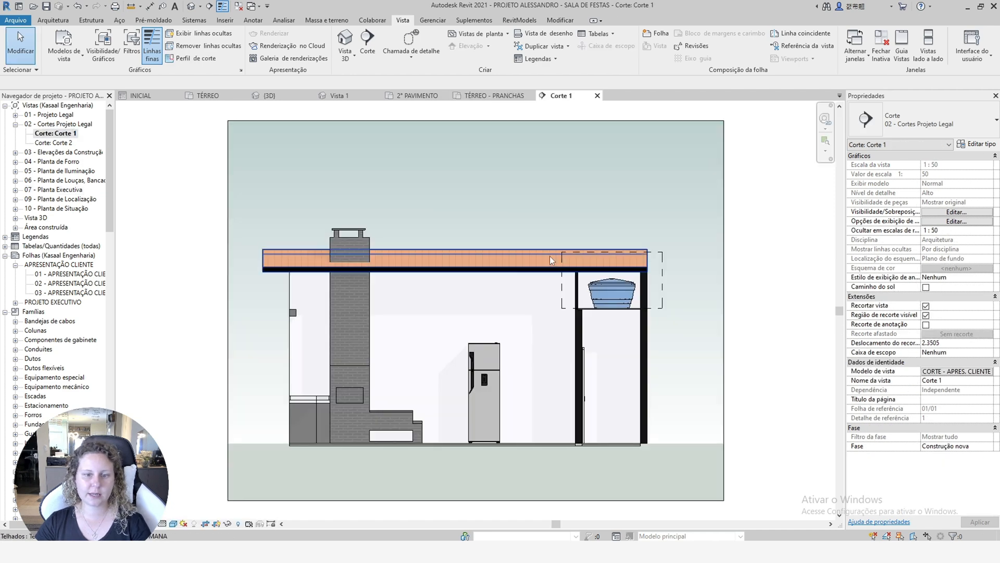
Close the Corte 1 view and reopen it from the horizontal section line on the TÉRREO - PRANCHAS plan.
left_click(597, 95)
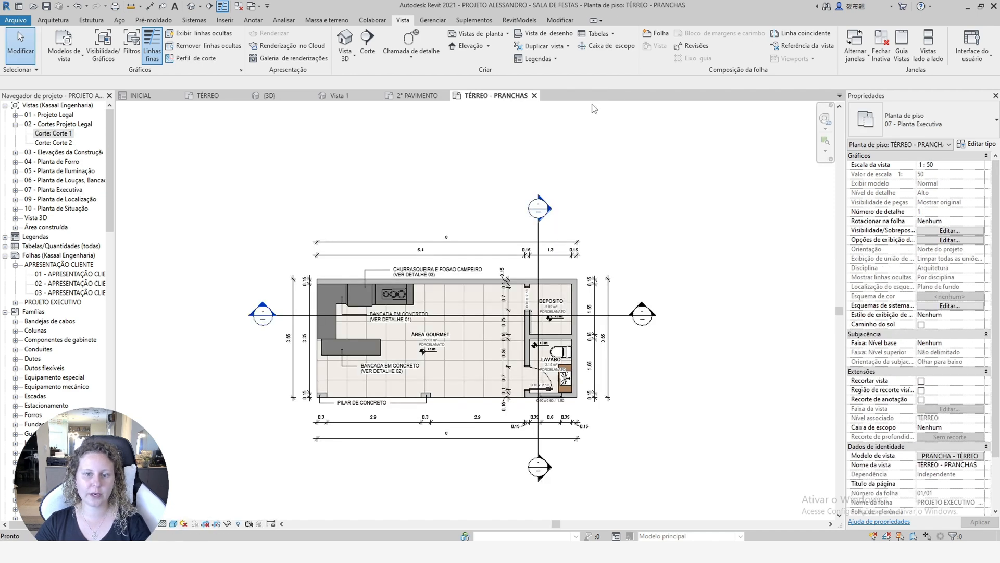
left_click(431, 317)
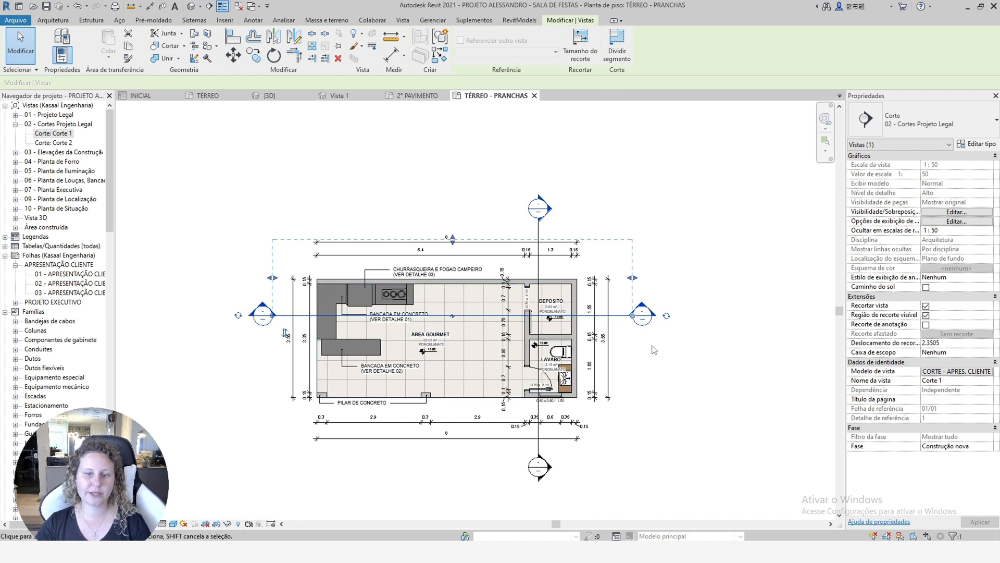
right_click(625, 318)
left_click(667, 110)
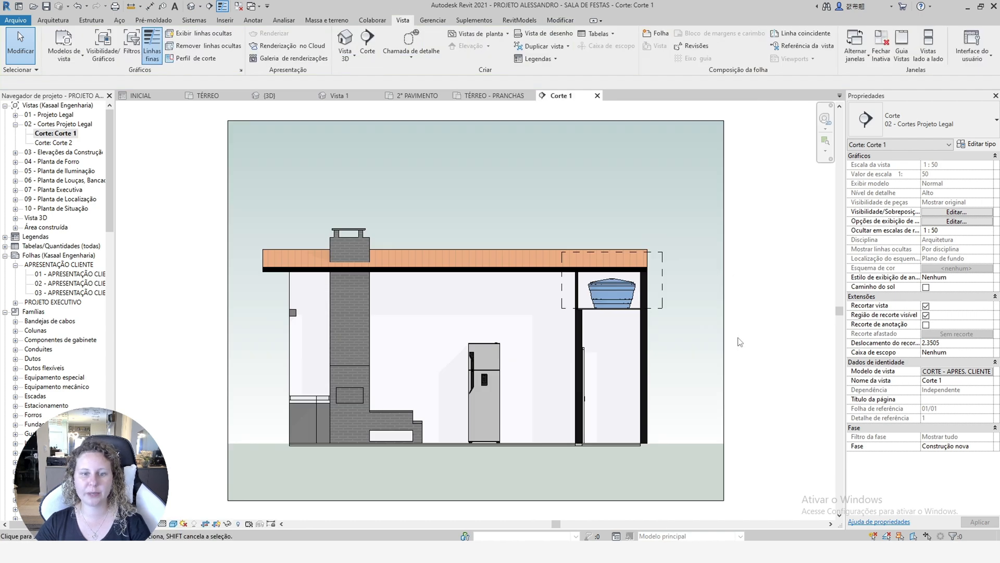
scroll(740, 343, "down", 2)
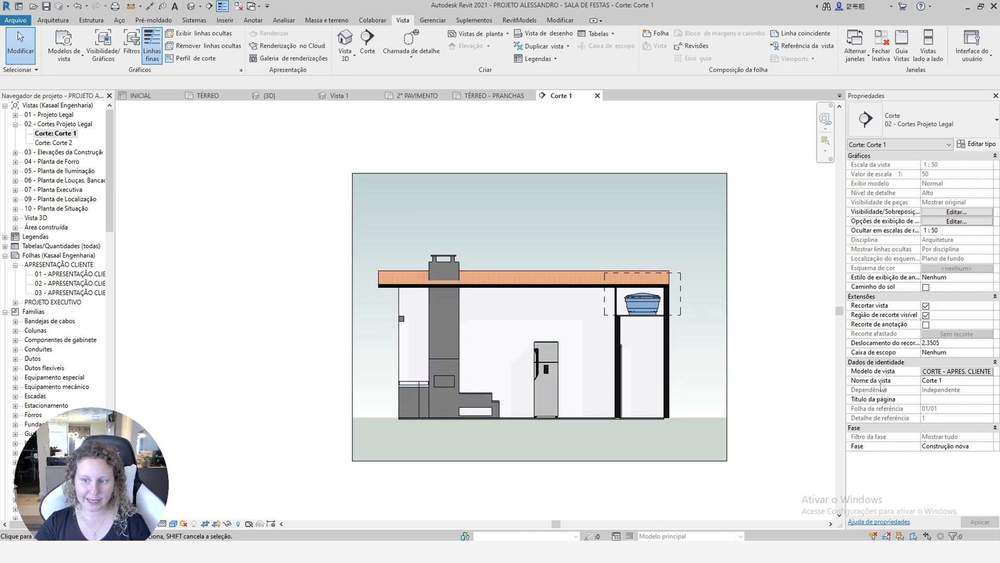
Apply the CORTE - EXECUTIVO view template to the Corte 1 section.
left_click(970, 373)
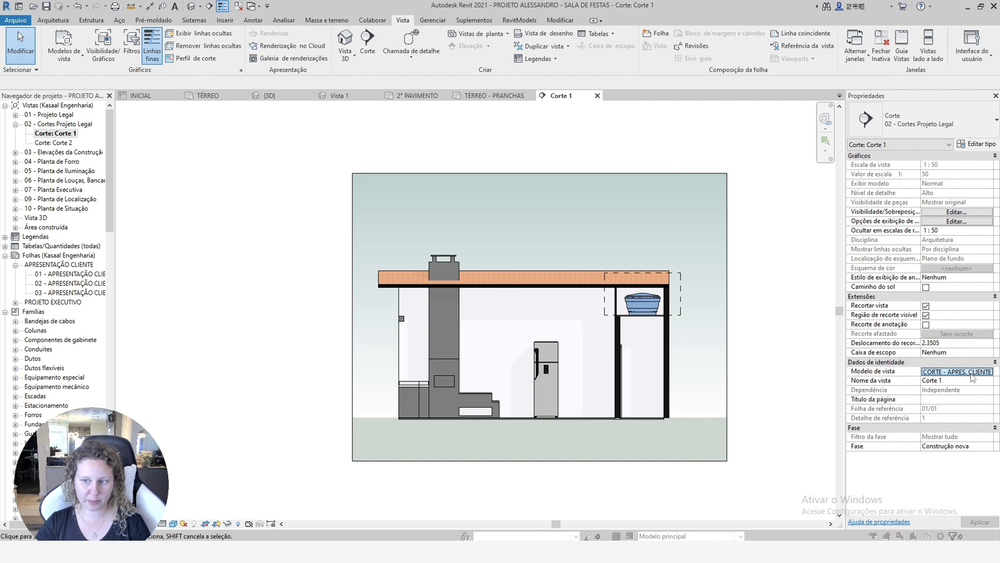
left_click(611, 249)
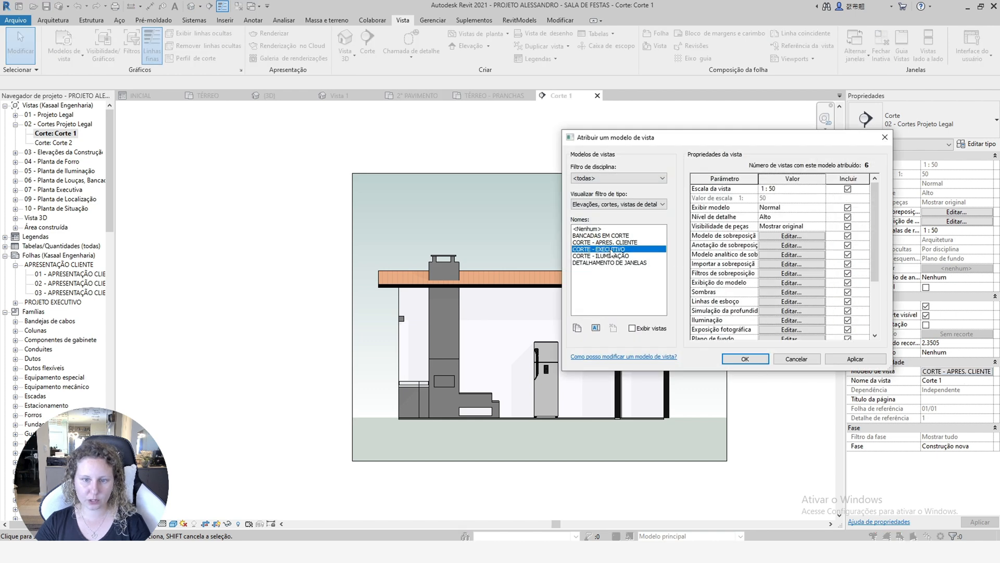
left_click(745, 359)
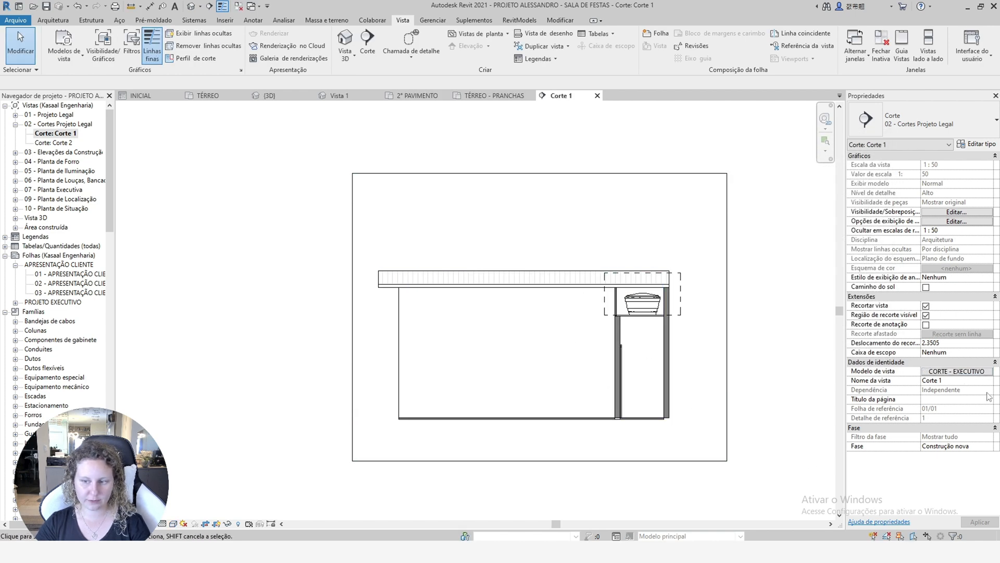
Preview the BANCADAS EM CORTE, CORTE - APRES. CLIENTE, CORTE - EXECUTIVO, CORTE - ILUMINAÇÃO and DETALHAMENTO DE JANELAS view templates on Corte 1.
left_click(981, 373)
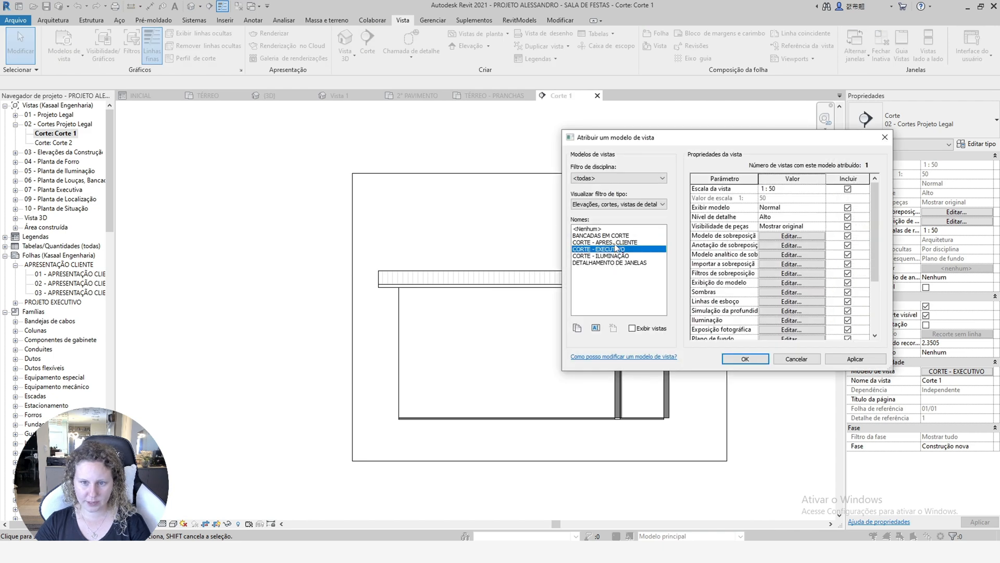
left_click(615, 243)
left_click(619, 237)
left_click(846, 359)
left_click(608, 243)
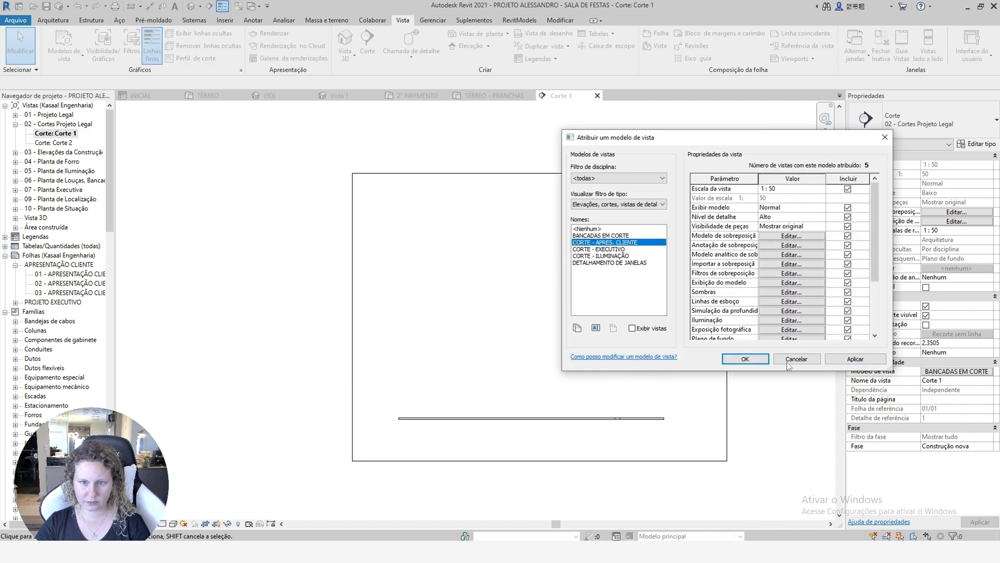
left_click(855, 359)
left_click(619, 250)
left_click(840, 359)
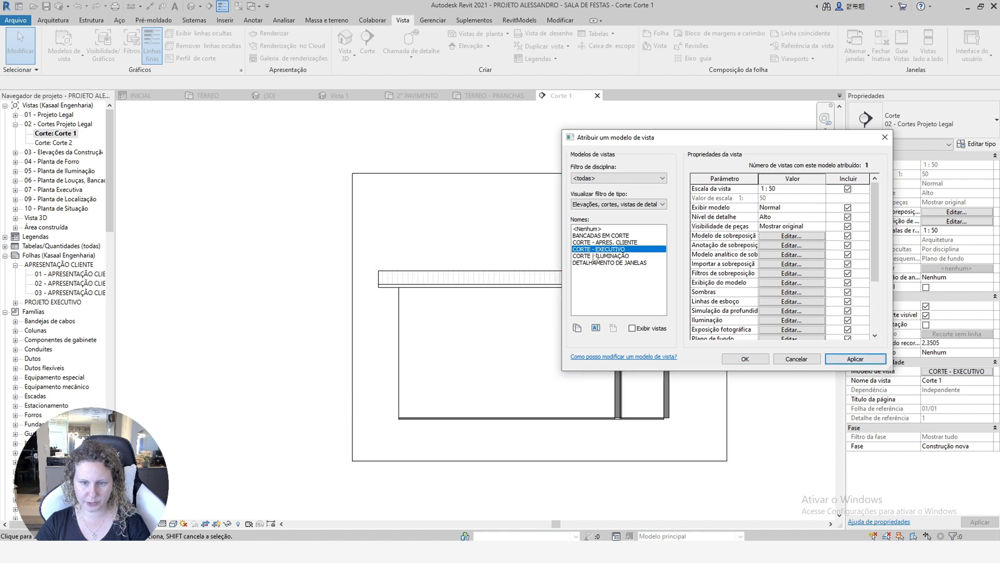
left_click(605, 256)
left_click(855, 359)
left_click(594, 263)
left_click(857, 361)
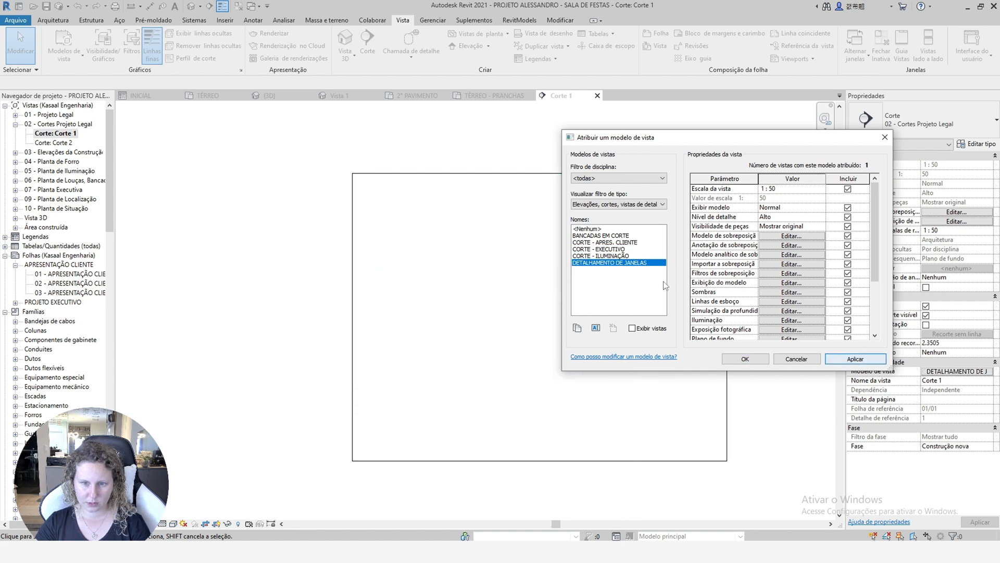
Assign the CORTE - APRES. CLIENTE view template to the Corte 1 section.
left_click(604, 242)
left_click(844, 360)
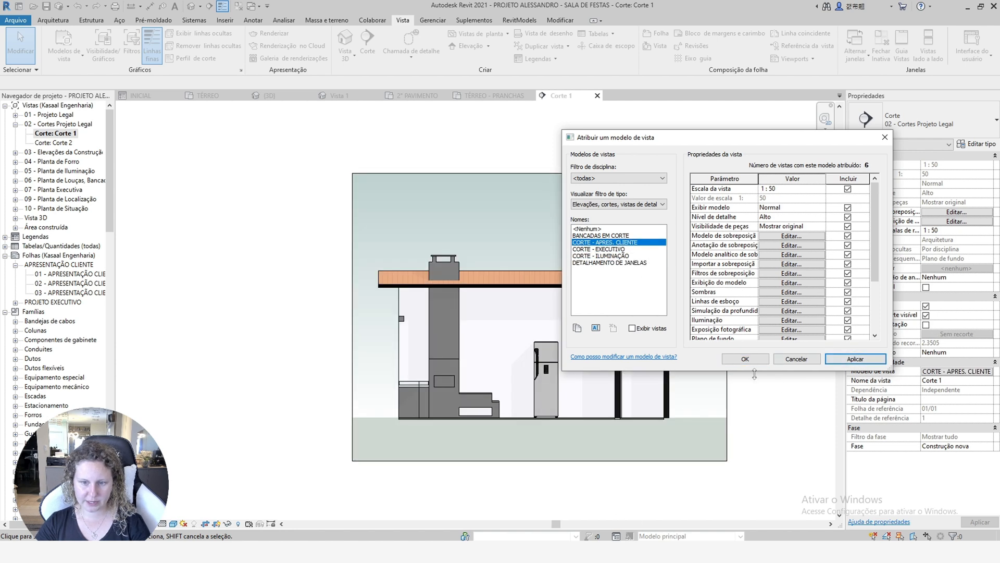
left_click(745, 359)
Hide the refrigerator element in the Corte 1 section view.
scroll(558, 440, "up", 3)
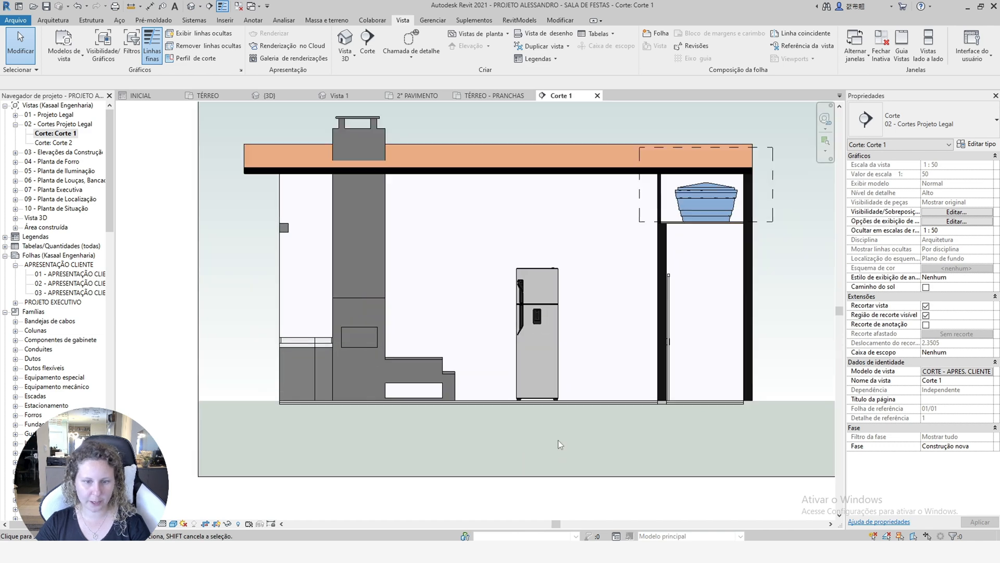
left_click(545, 314)
right_click(547, 314)
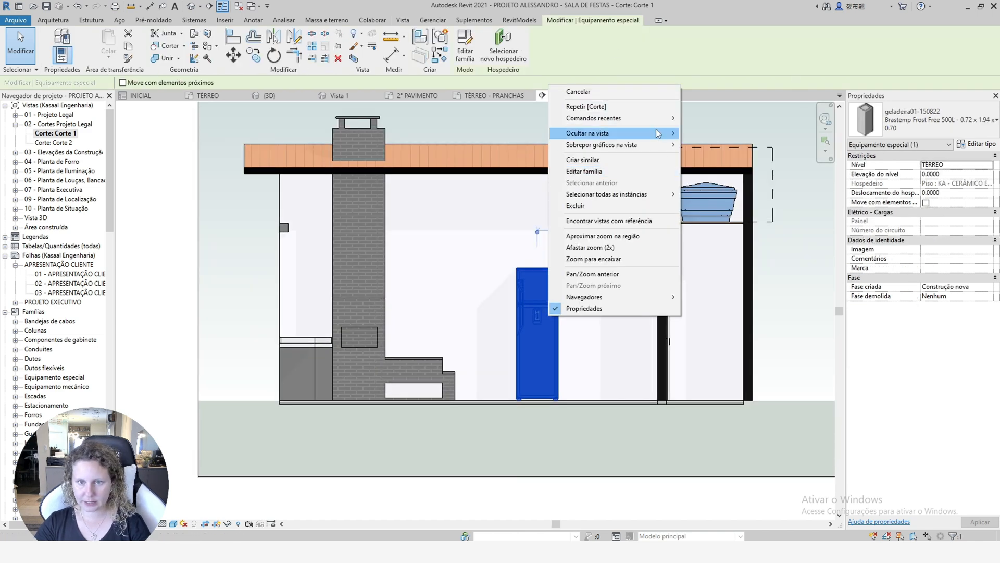
mouse_move(661, 136)
left_click(718, 135)
scroll(790, 296, "down", 3)
middle_click_drag(651, 457, 496, 466)
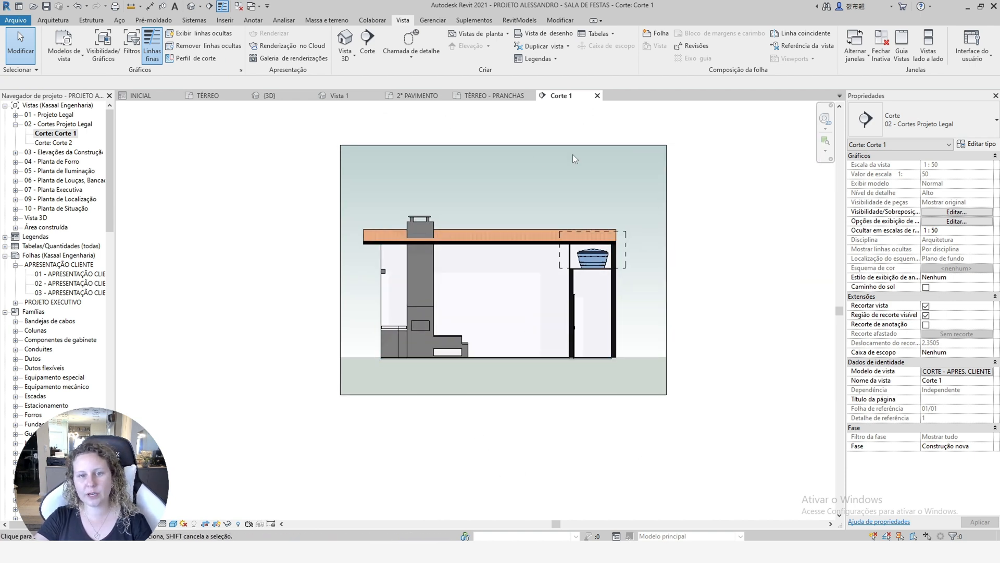
Hide the crop region boundary of Corte 1, and switch the view cropping off and back on.
left_click(216, 524)
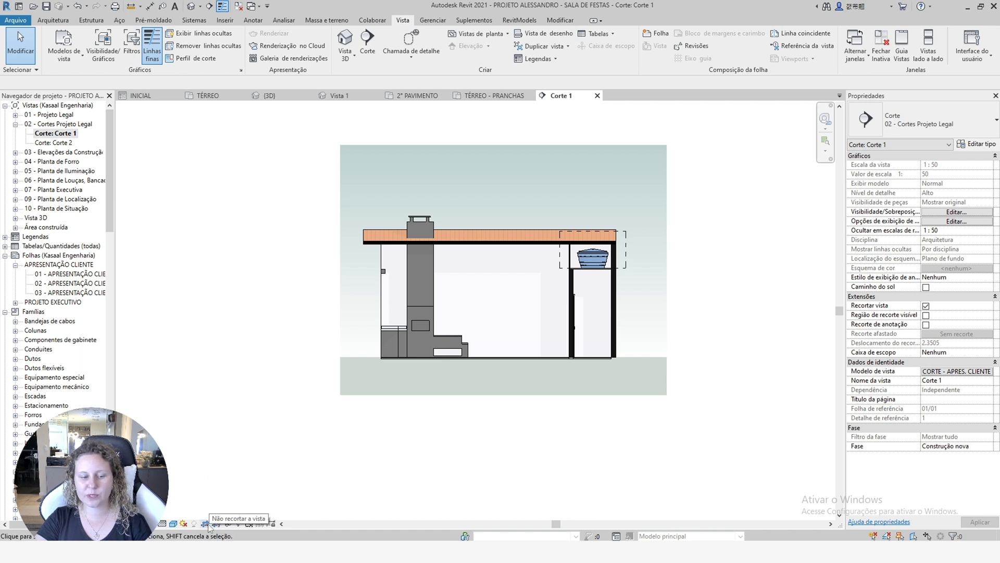
left_click(206, 524)
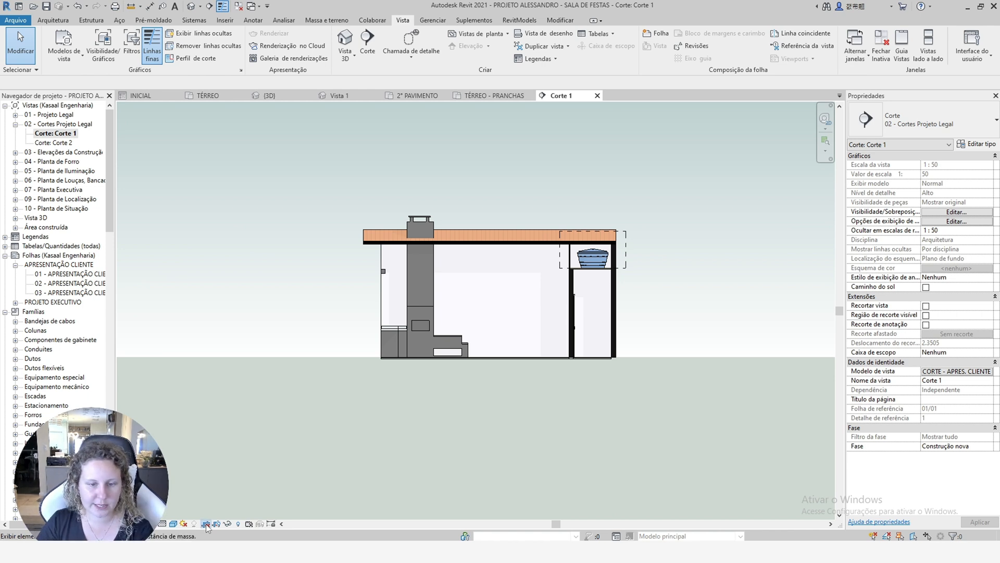
left_click(205, 524)
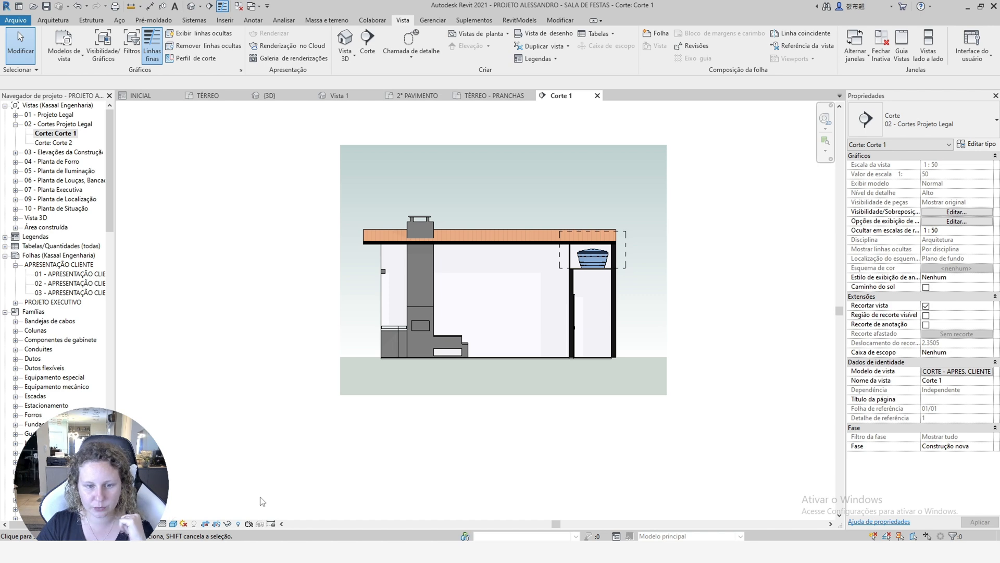
Check the horizontal section line on the TÉRREO - PRANCHAS plan, and examine the walls, floor, counter and barbecue in Corte 1.
scroll(508, 287, "up", 2)
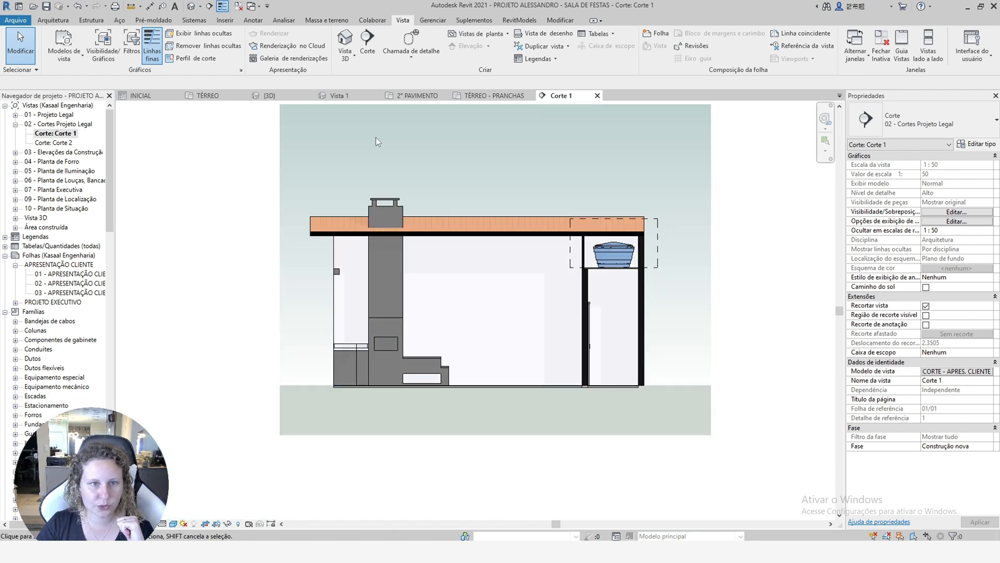
left_click(489, 95)
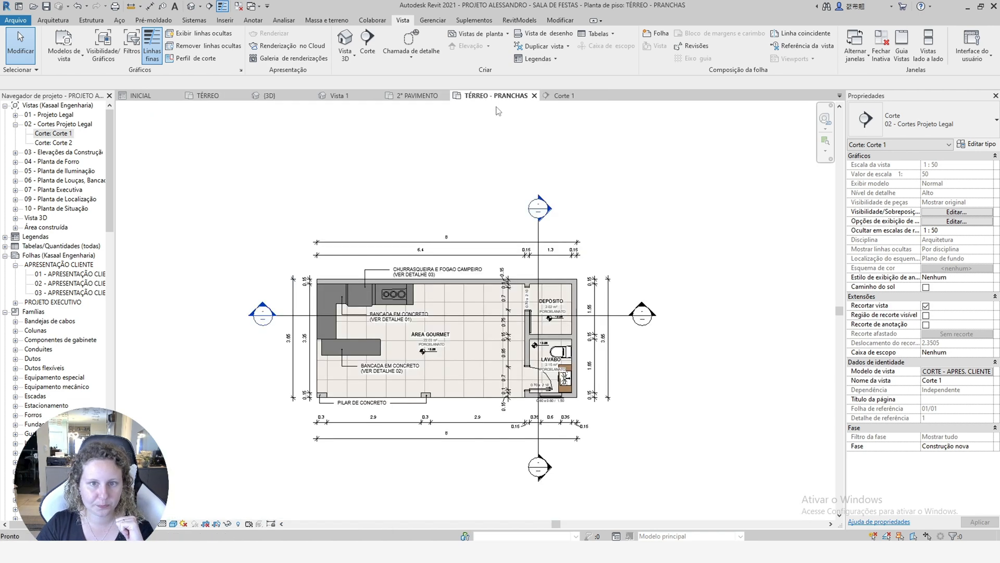
scroll(337, 312, "up", 2)
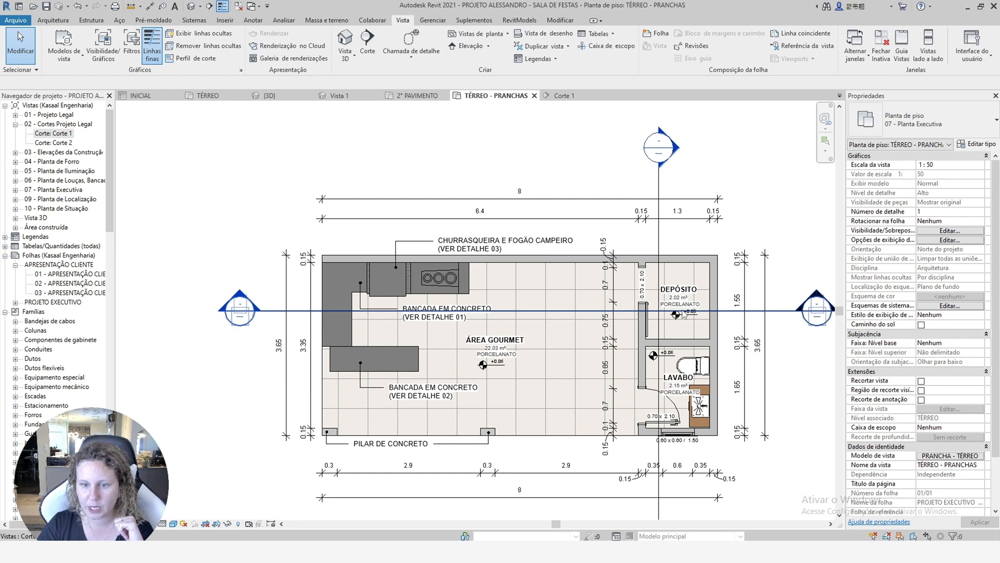
double_click(717, 314)
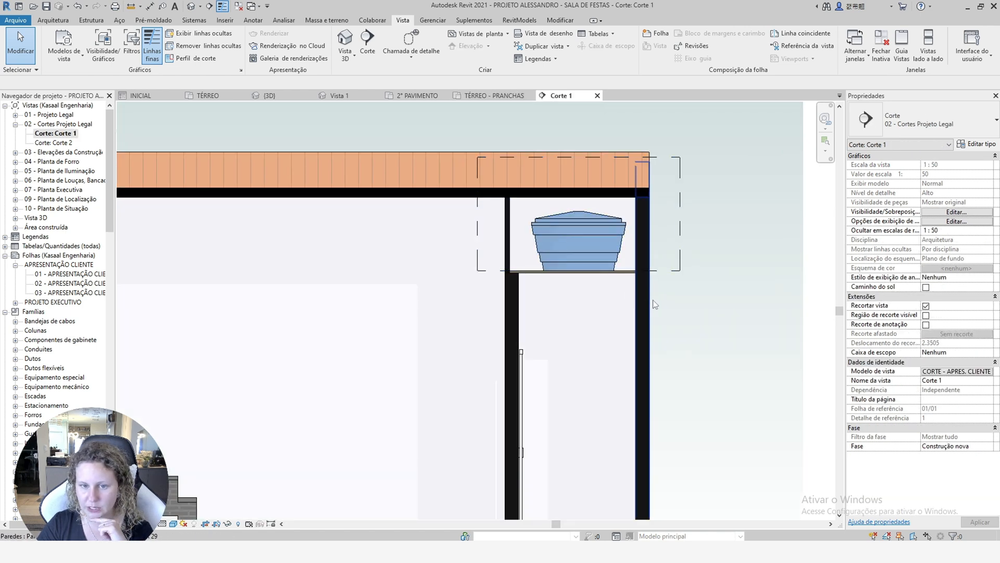
scroll(654, 299, "down", 3)
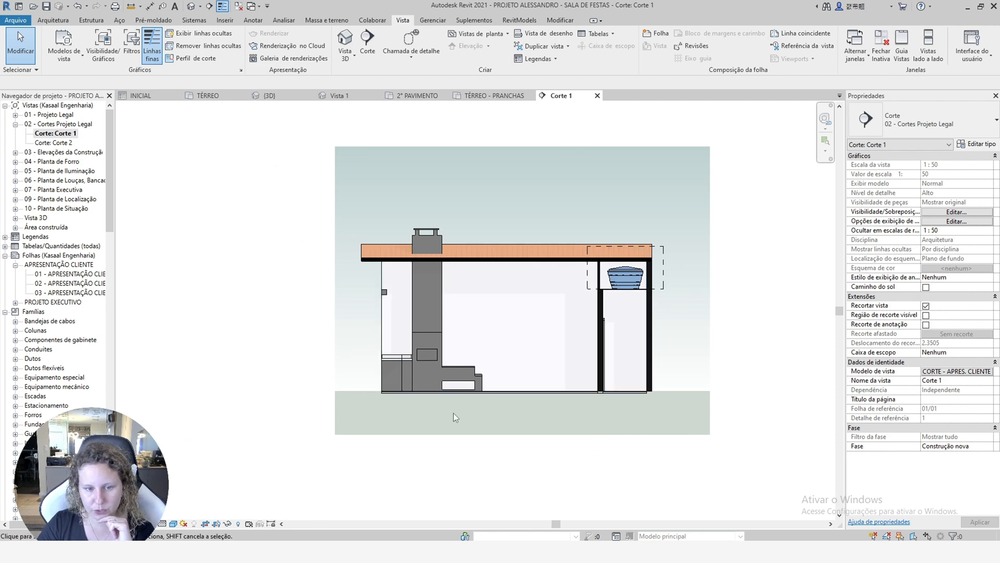
scroll(411, 394, "up", 5)
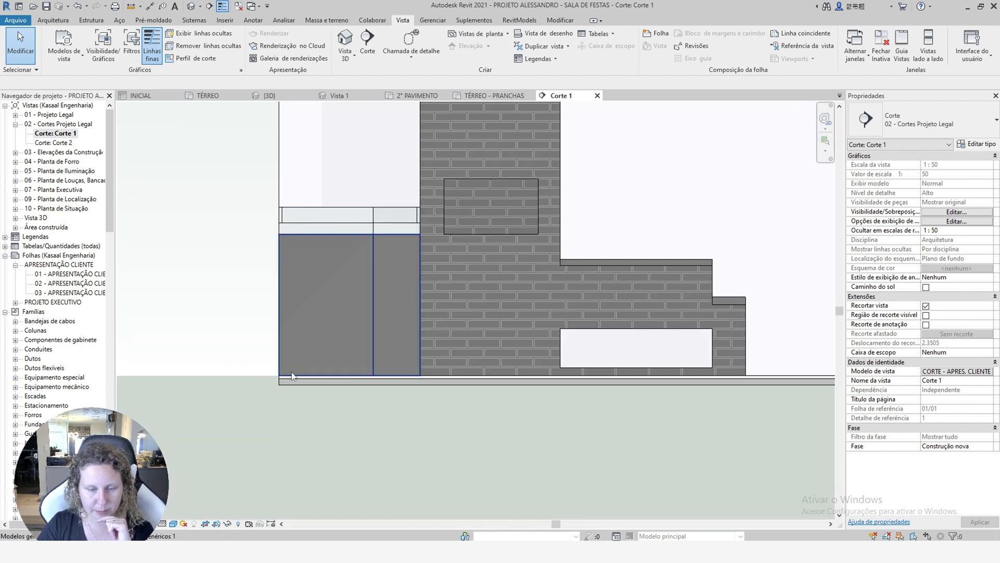
scroll(292, 375, "down", 3)
scroll(447, 372, "down", 3)
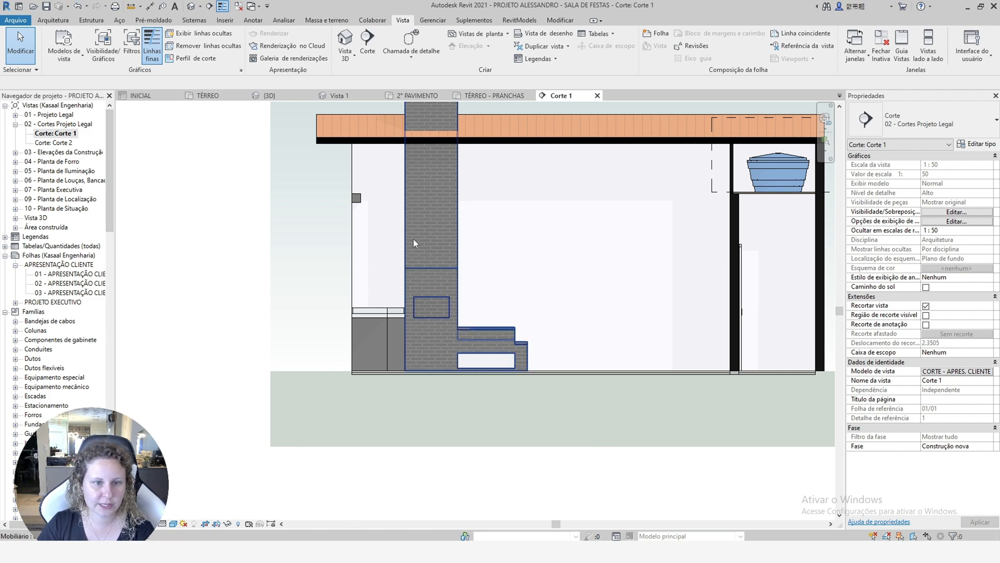
scroll(159, 281, "up", 2)
scroll(191, 324, "down", 2)
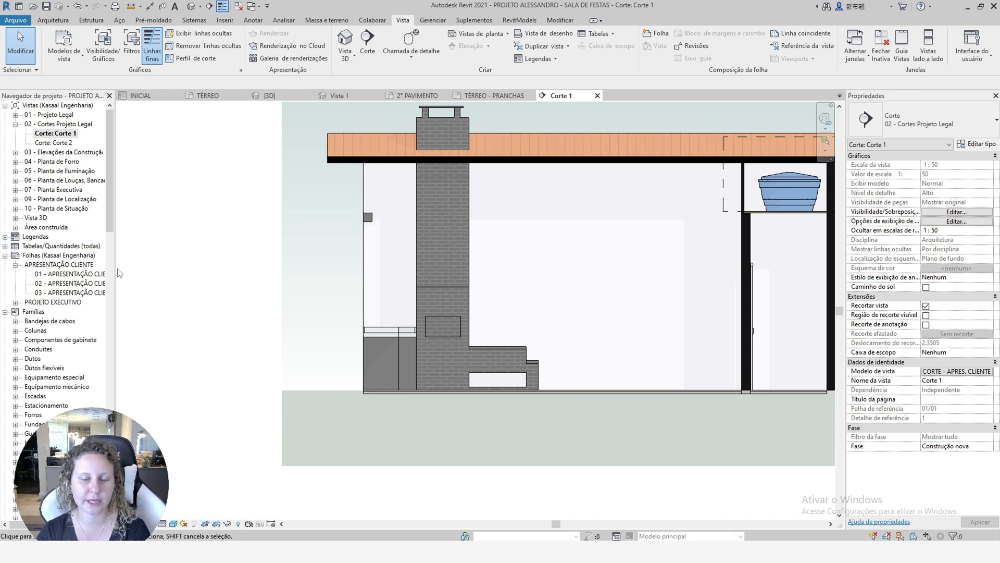
scroll(155, 281, "down", 3)
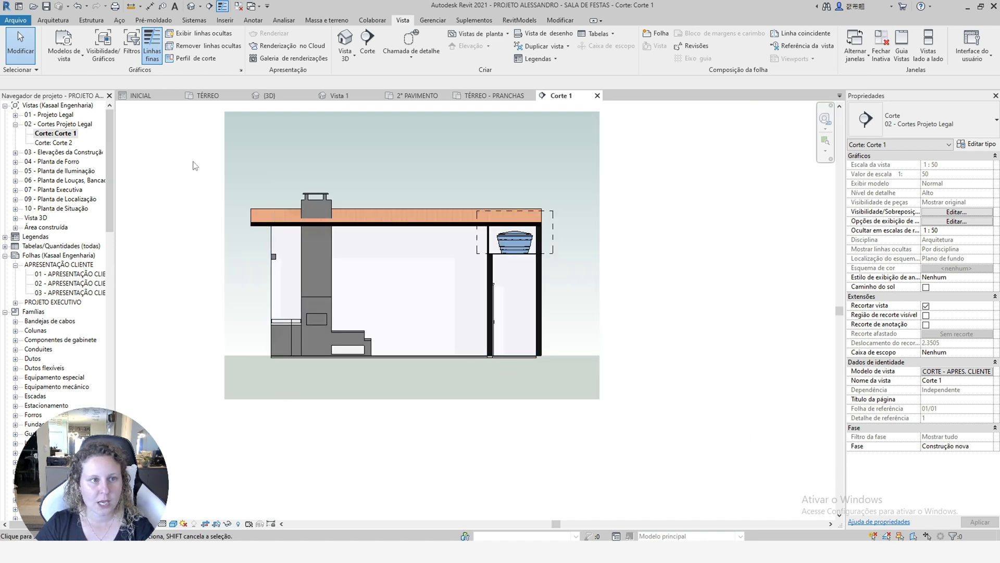
left_click(255, 21)
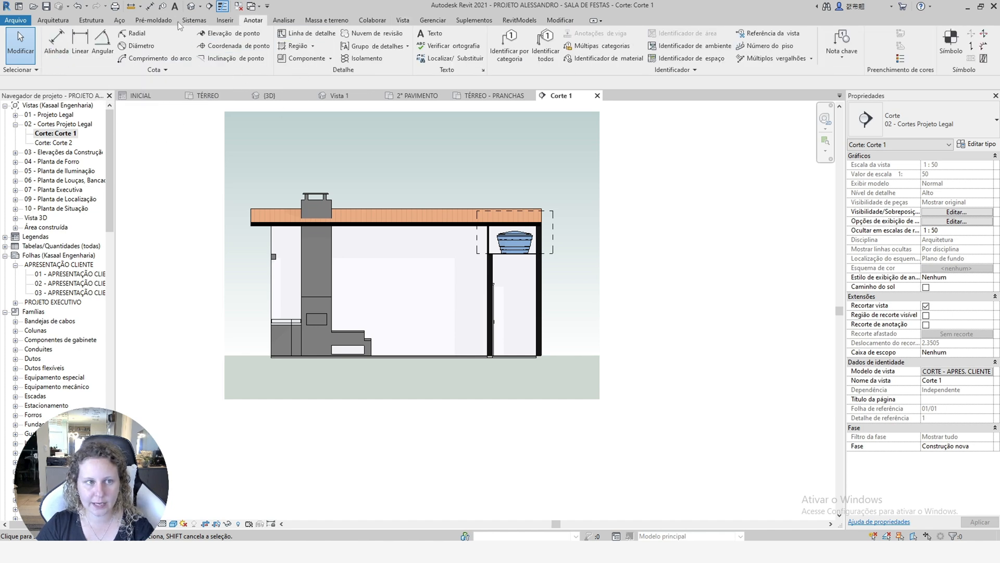
left_click(150, 7)
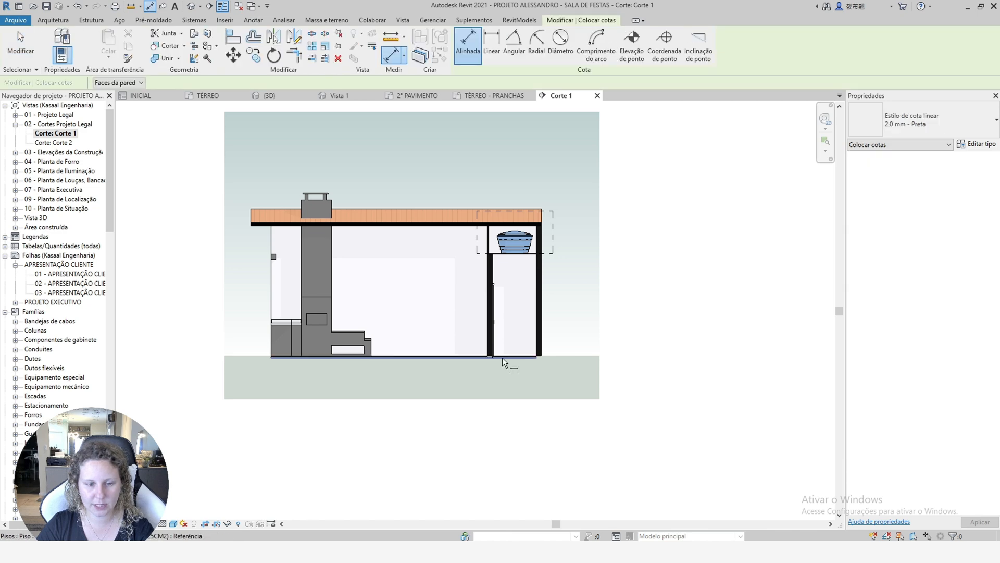
scroll(335, 308, "up", 2)
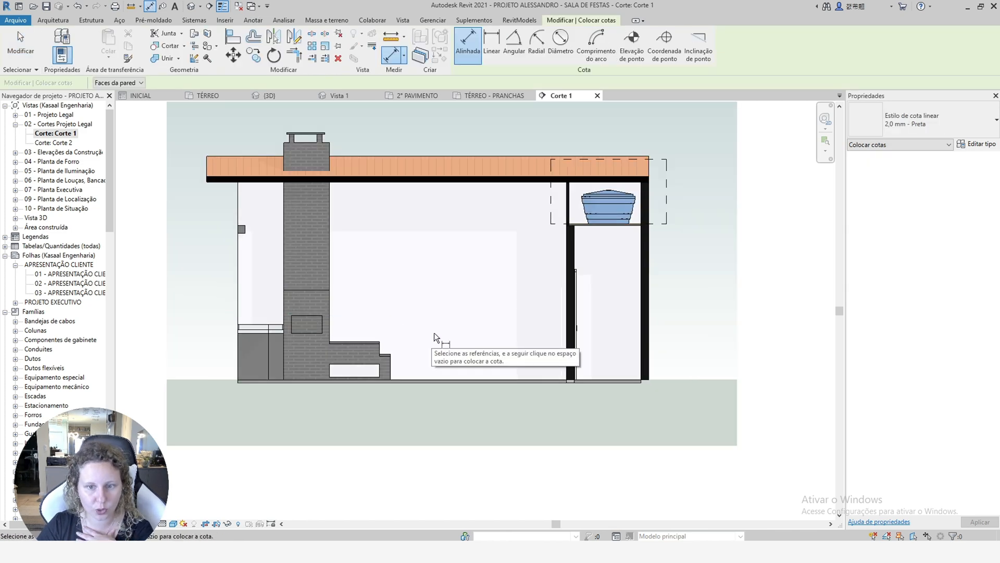
scroll(523, 355, "up", 2)
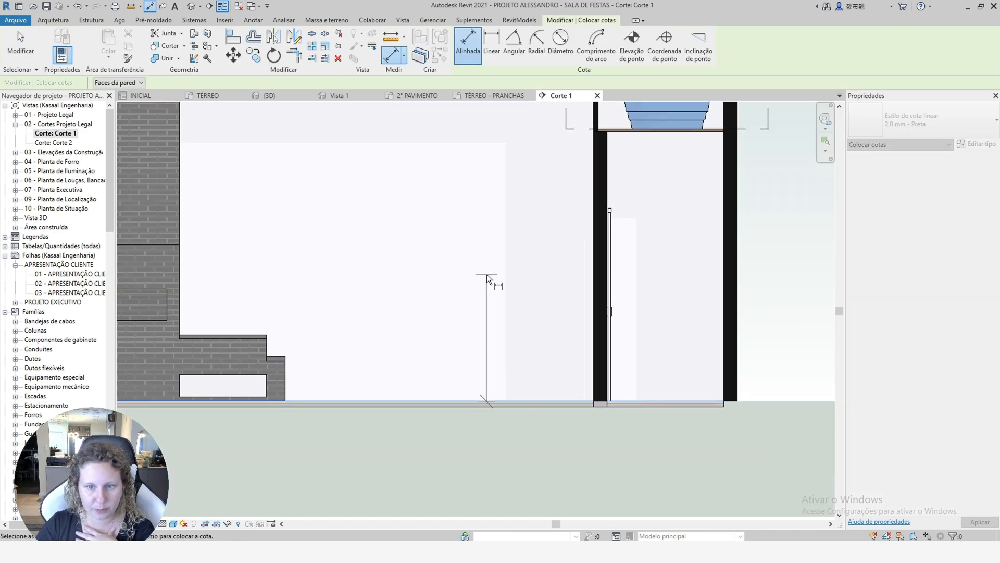
scroll(482, 268, "down", 2)
scroll(564, 229, "up", 2)
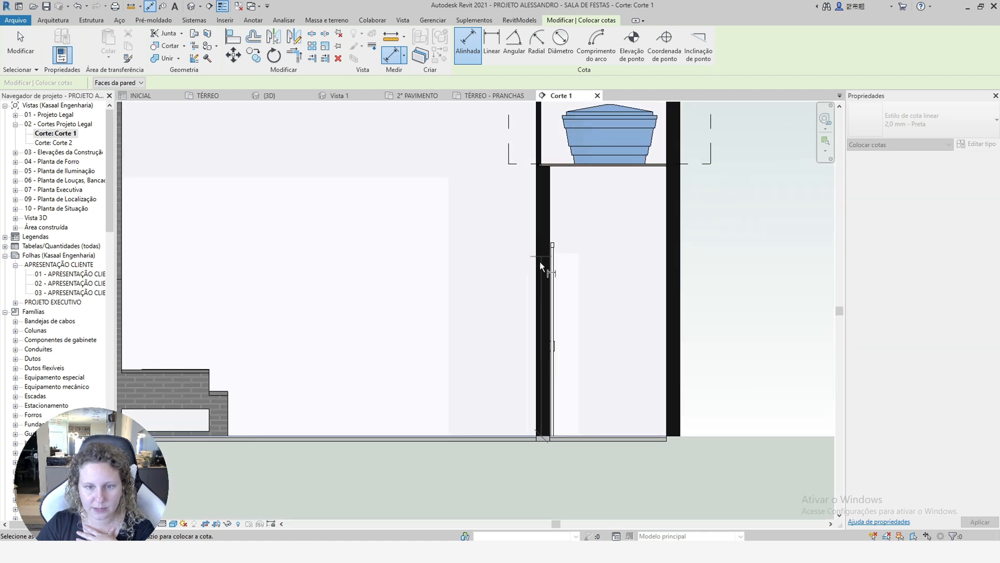
scroll(556, 295, "down", 2)
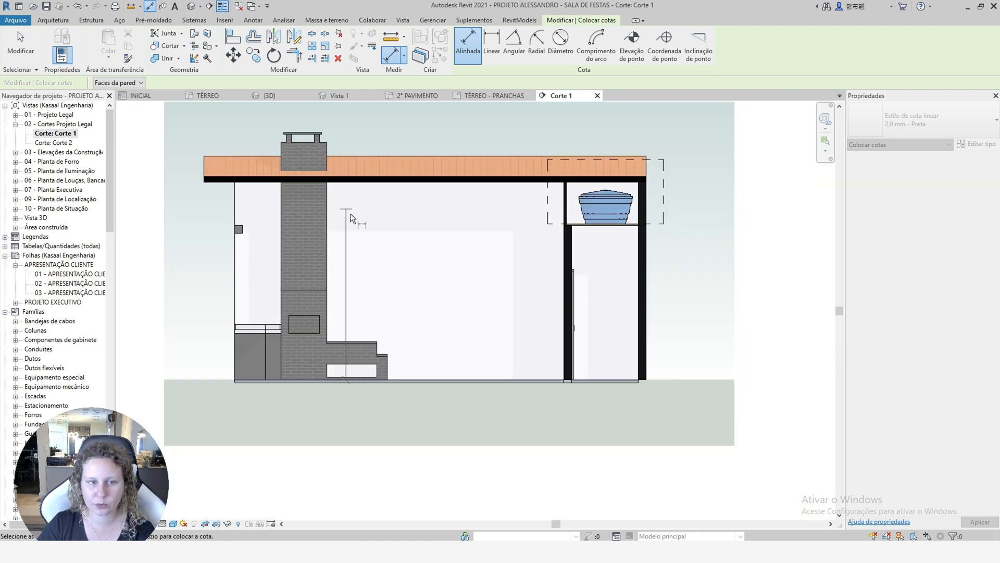
scroll(473, 255, "up", 1)
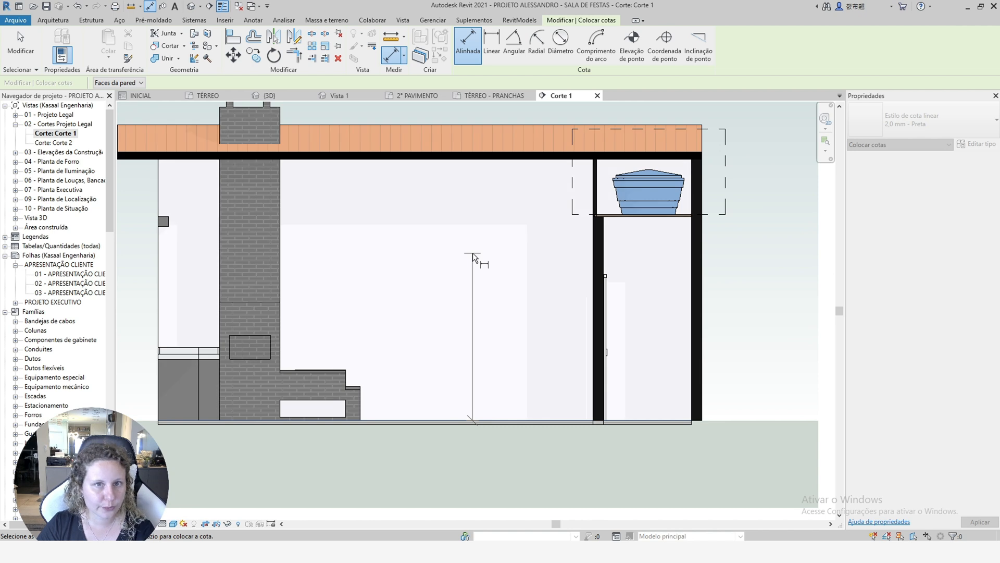
scroll(436, 226, "up", 2)
scroll(437, 226, "down", 2)
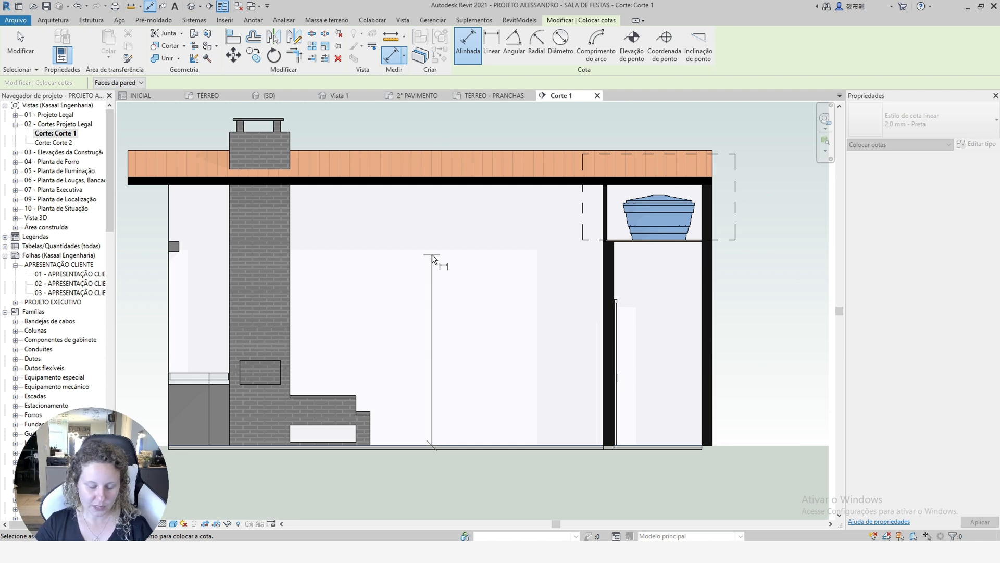
scroll(433, 256, "up", 1)
scroll(442, 300, "down", 2)
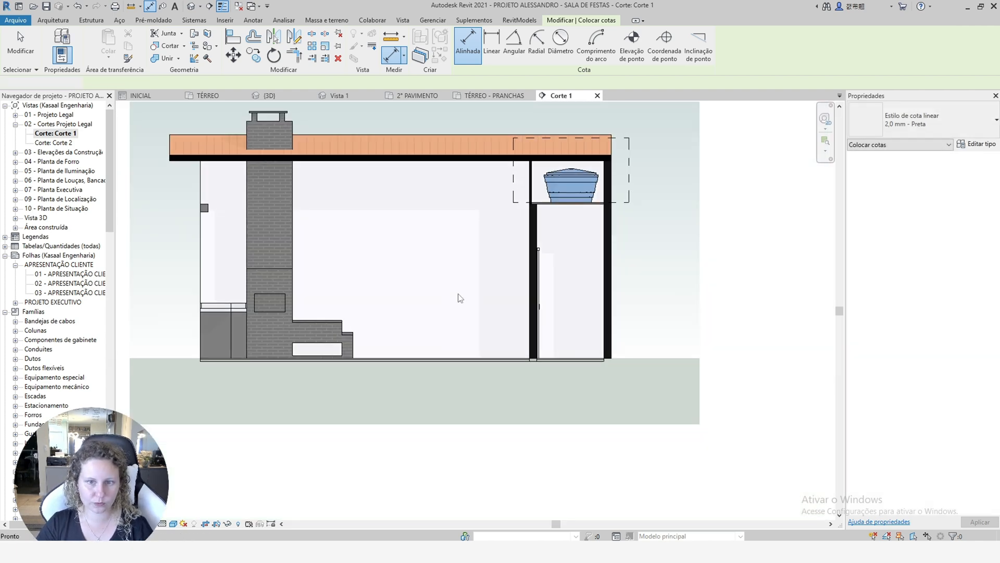
key("Escape")
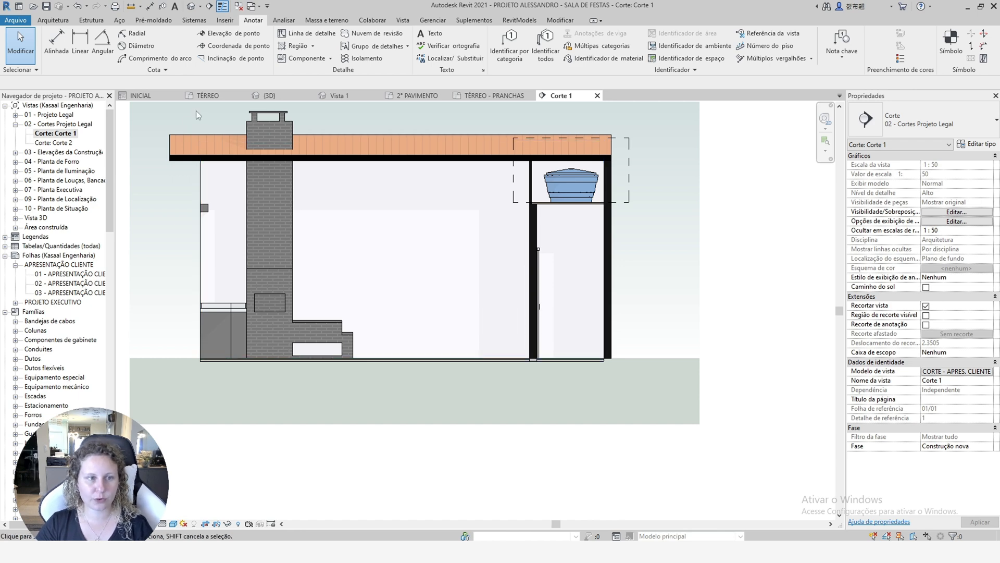
On the TÉRREO floor plan, place automatic ceilings of type KA - FORRO DE PVC in the bathroom and the small room beside it.
left_click(218, 95)
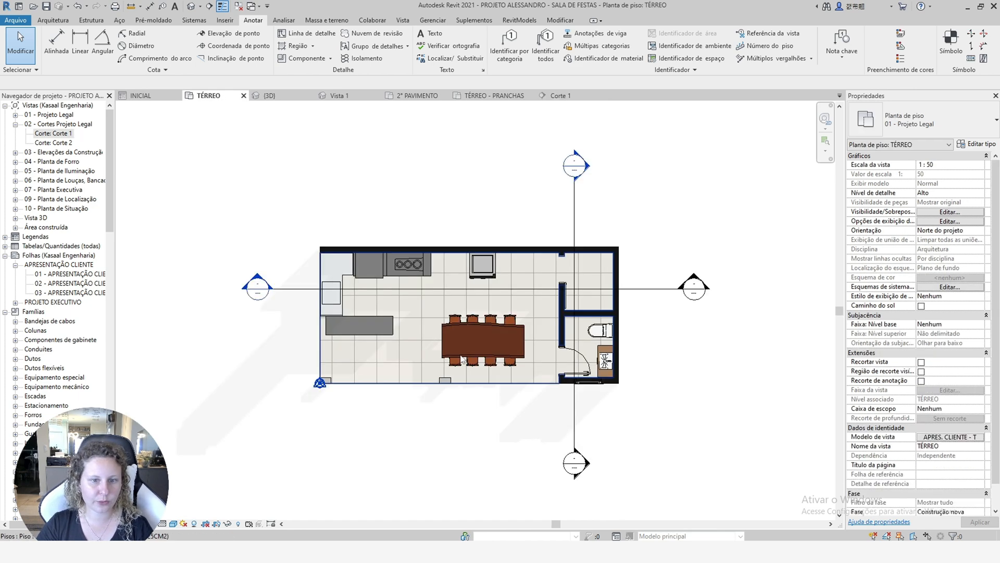
scroll(651, 323, "up", 3)
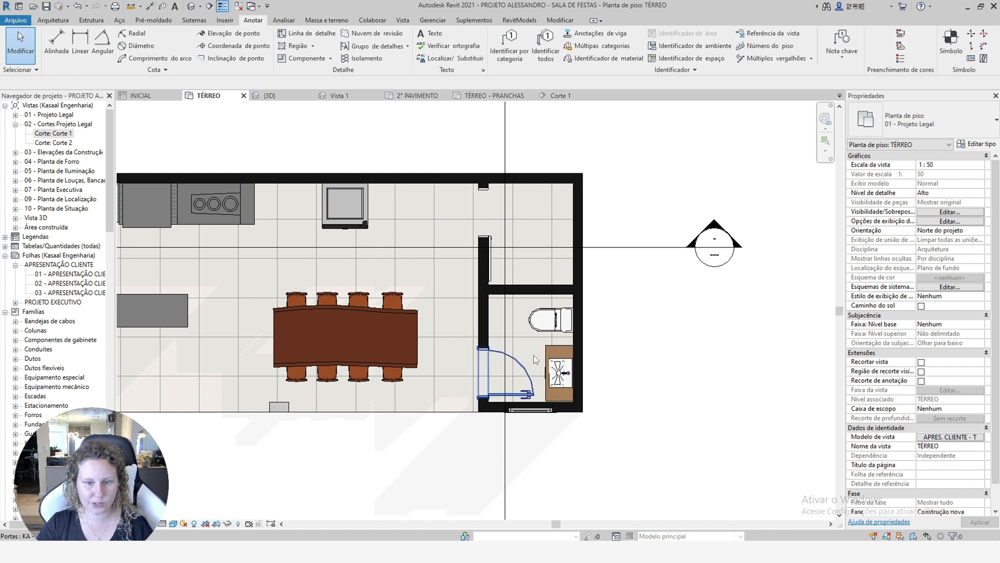
scroll(767, 388, "down", 2)
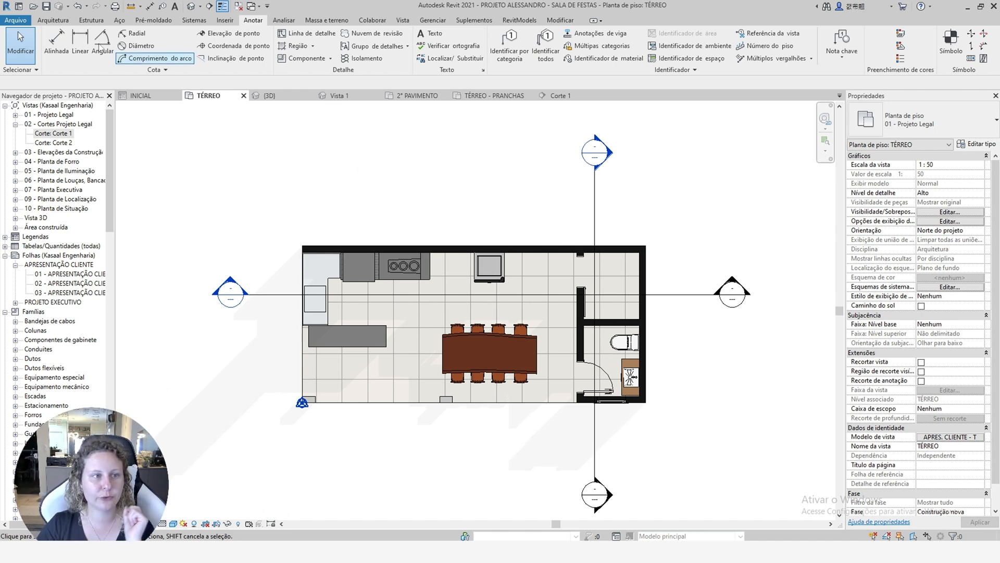
left_click(52, 20)
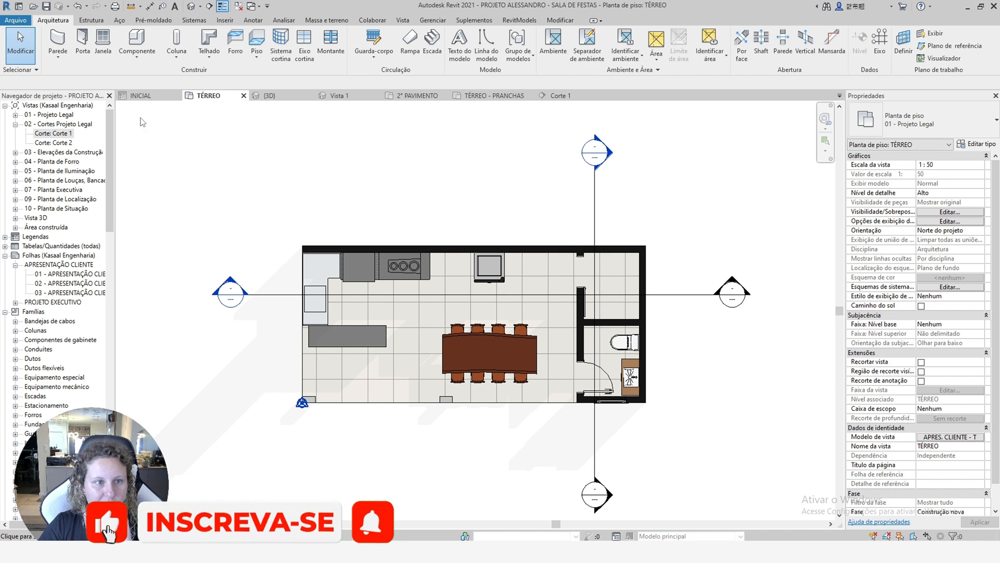
left_click(235, 45)
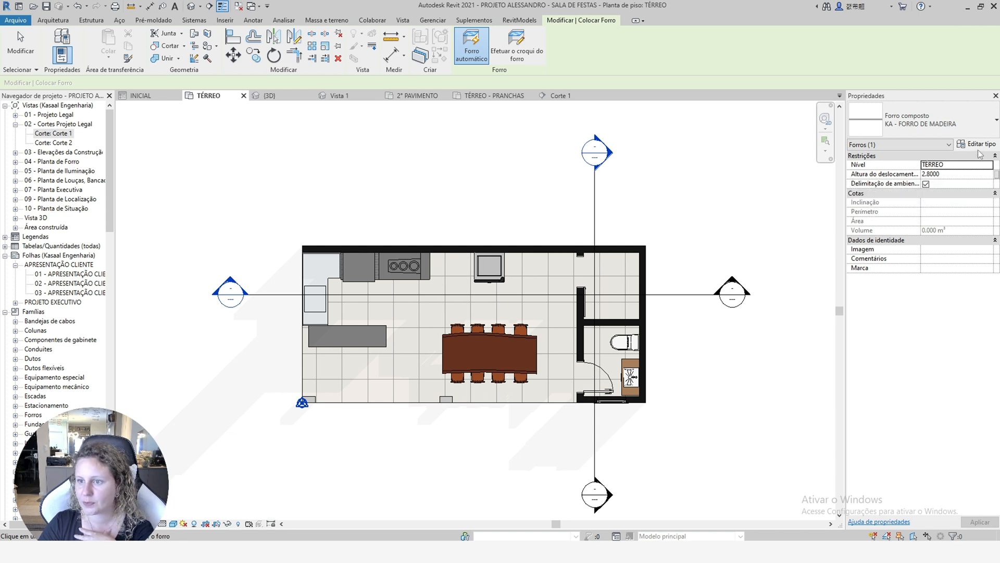
left_click(918, 130)
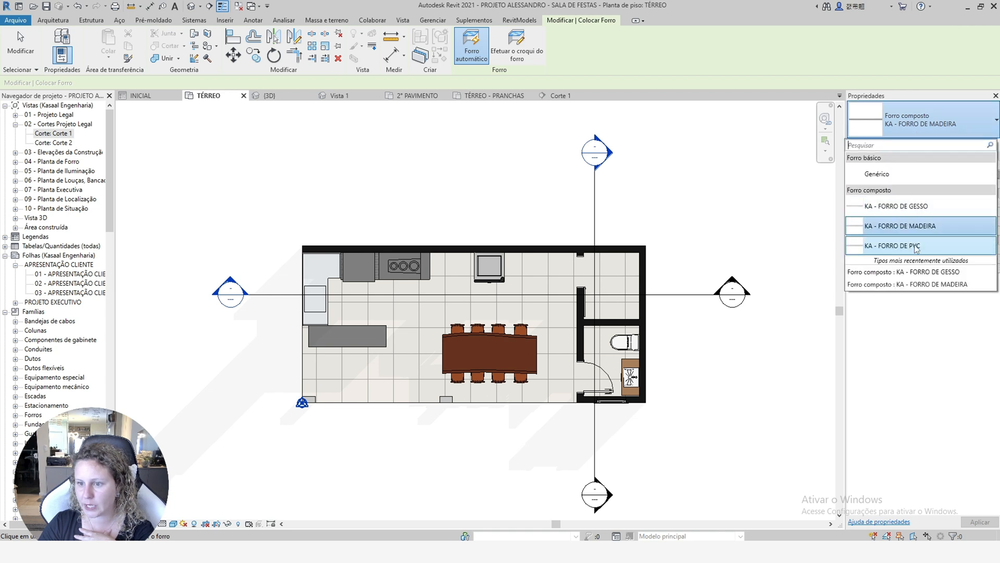
left_click(916, 248)
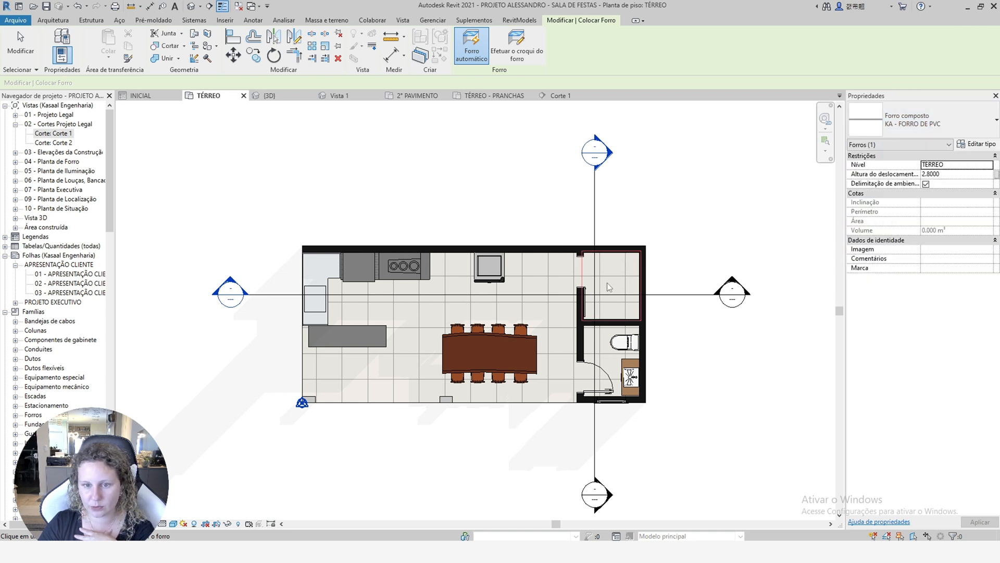
scroll(623, 304, "up", 2)
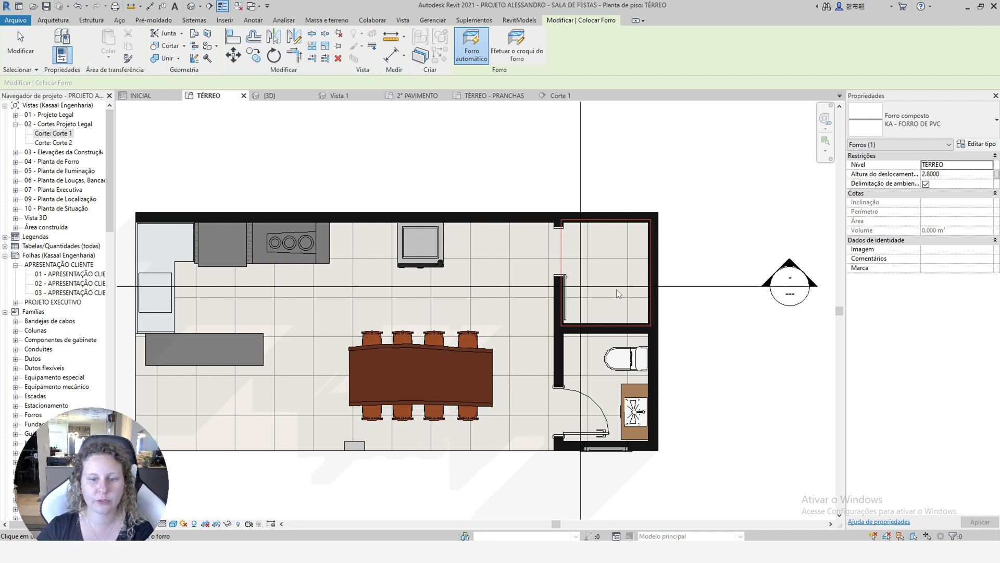
left_click(617, 289)
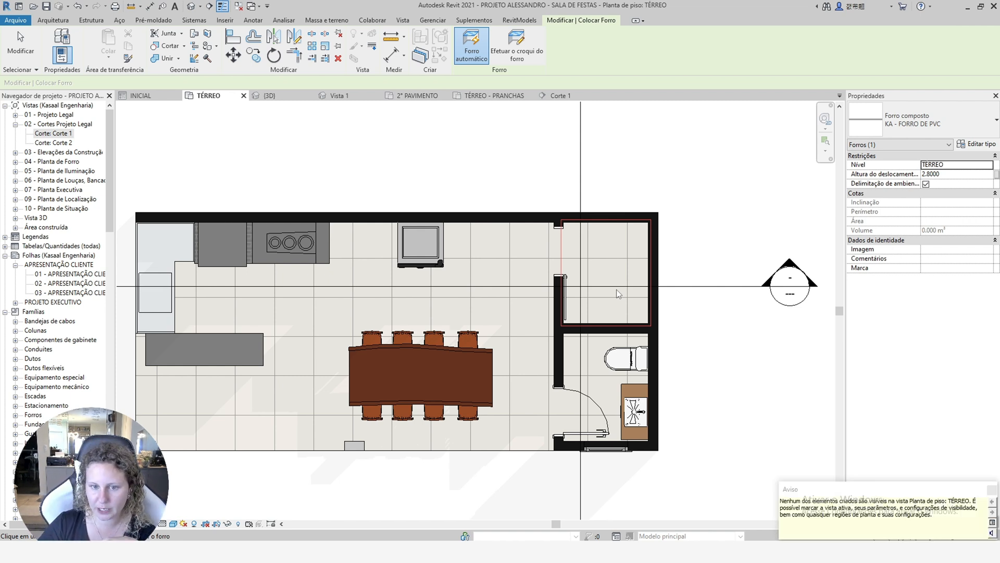
left_click(590, 374)
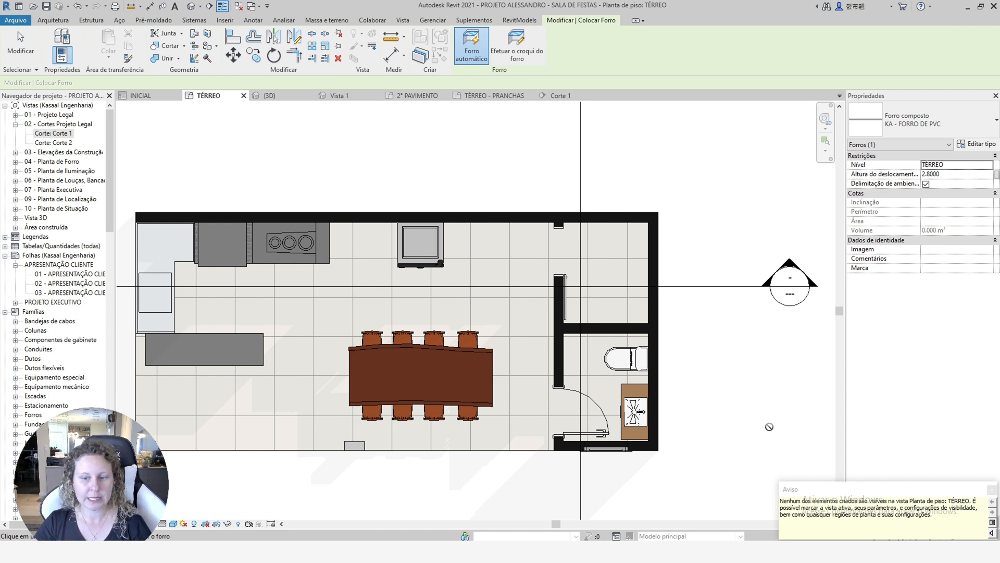
key("Escape")
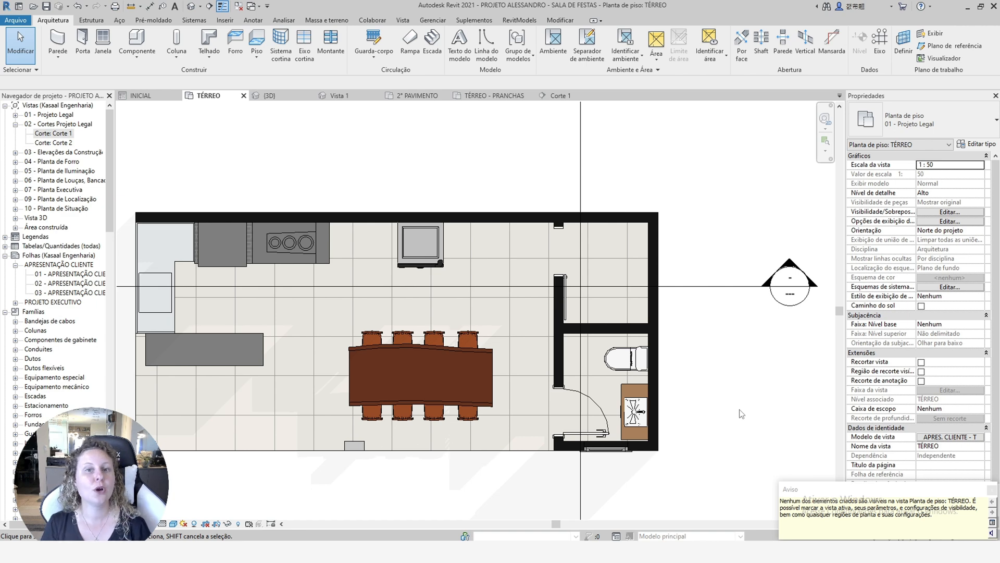
Check the two new PVC ceilings in the TÉRREO reflected ceiling plan, close that view and inspect the ceiling in Corte 1.
left_click(15, 162)
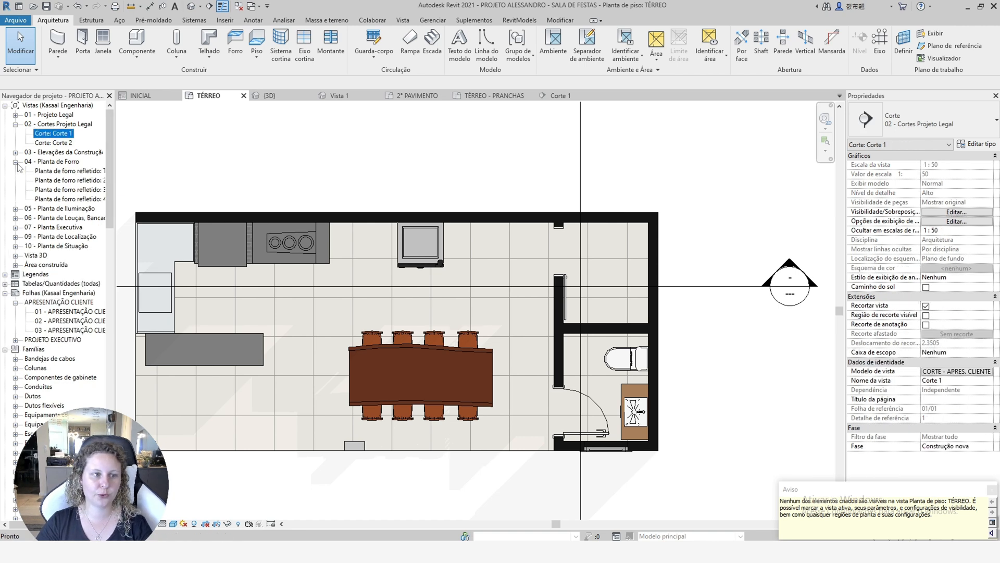
double_click(68, 171)
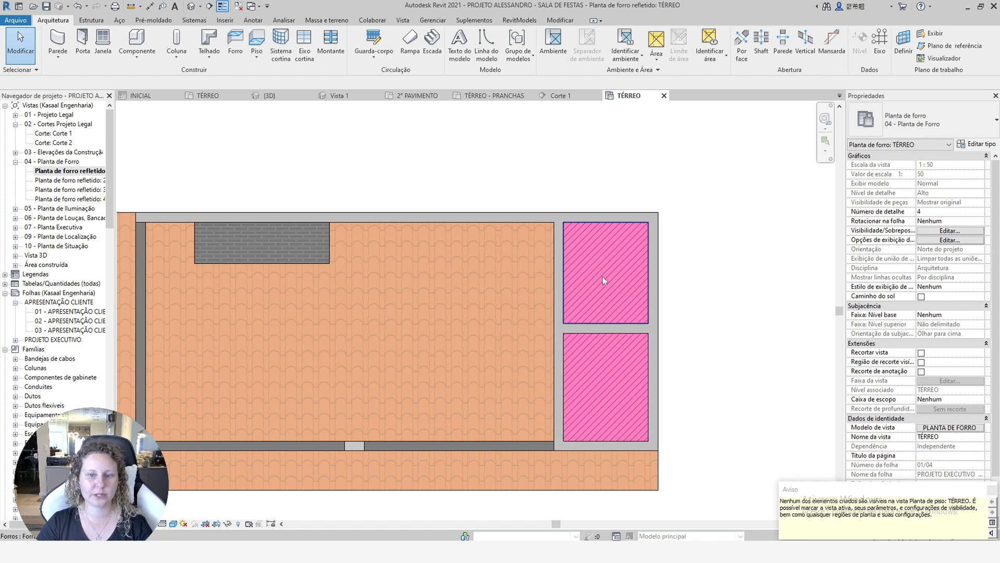
left_click(663, 96)
left_click(558, 96)
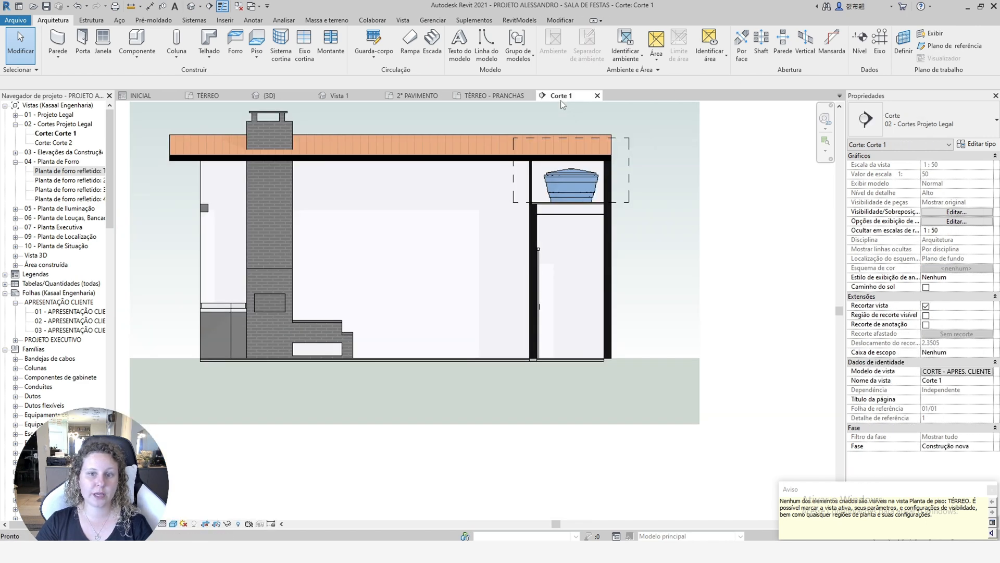
scroll(583, 213, "up", 5)
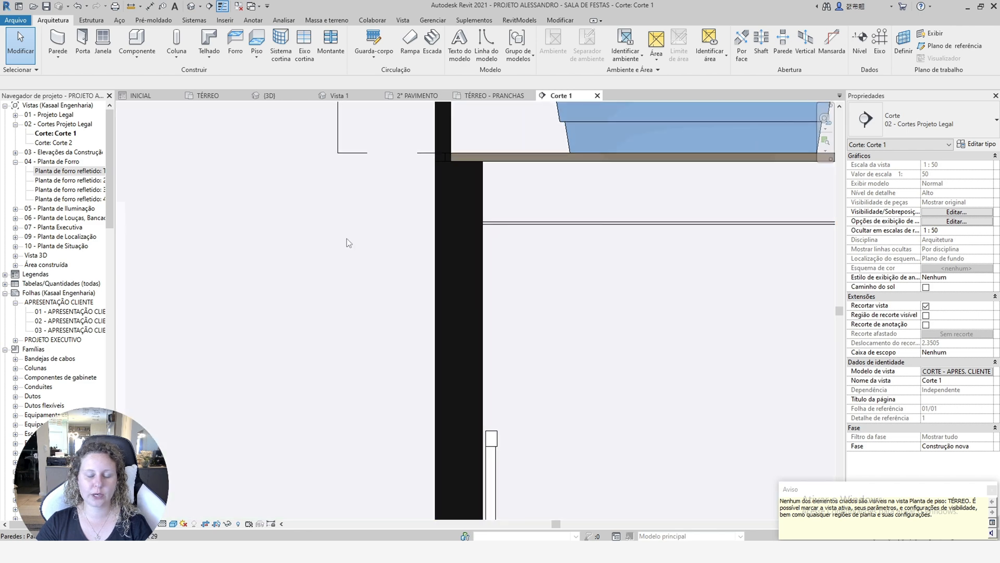
scroll(528, 234, "down", 6)
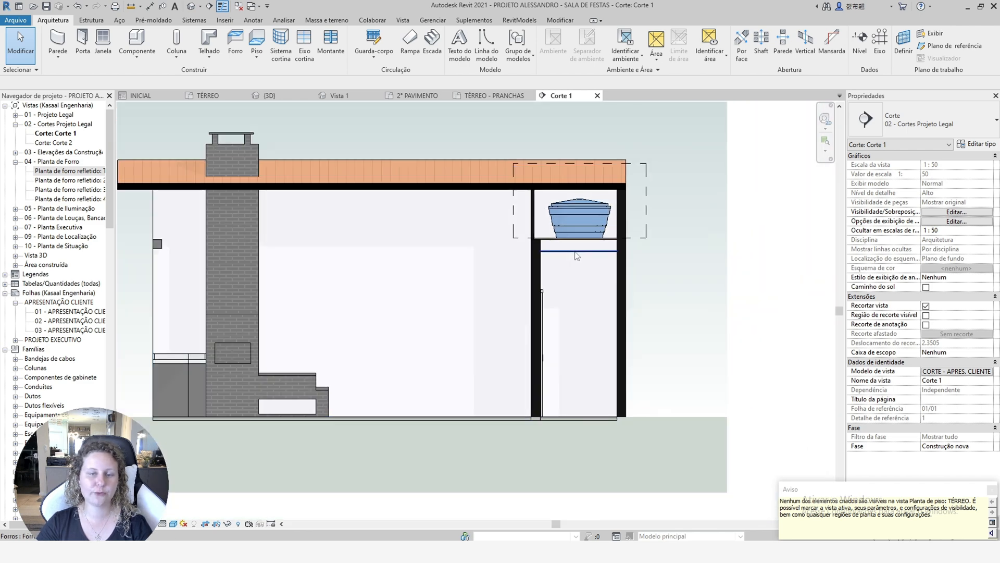
scroll(521, 312, "down", 2)
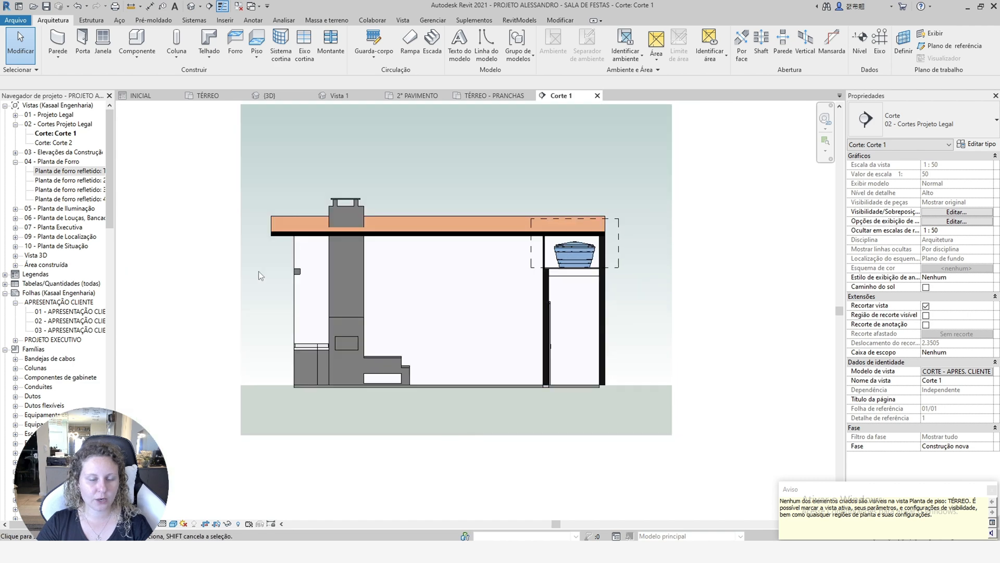
Measure the height from the floor to the underside of the beam above the counter in Corte 1, without placing the dimension.
scroll(263, 275, "up", 5)
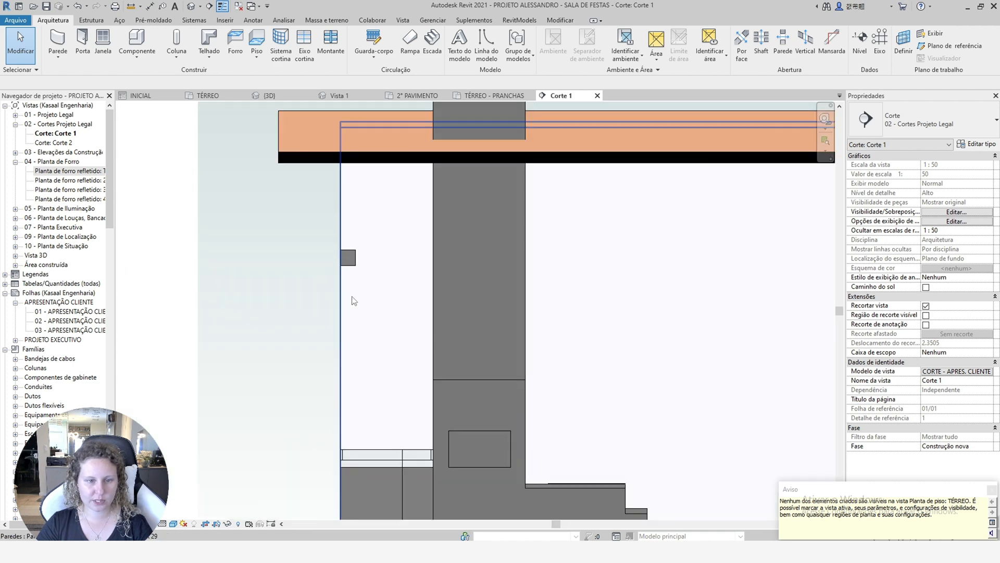
left_click(149, 6)
scroll(432, 261, "down", 3)
scroll(607, 450, "up", 4)
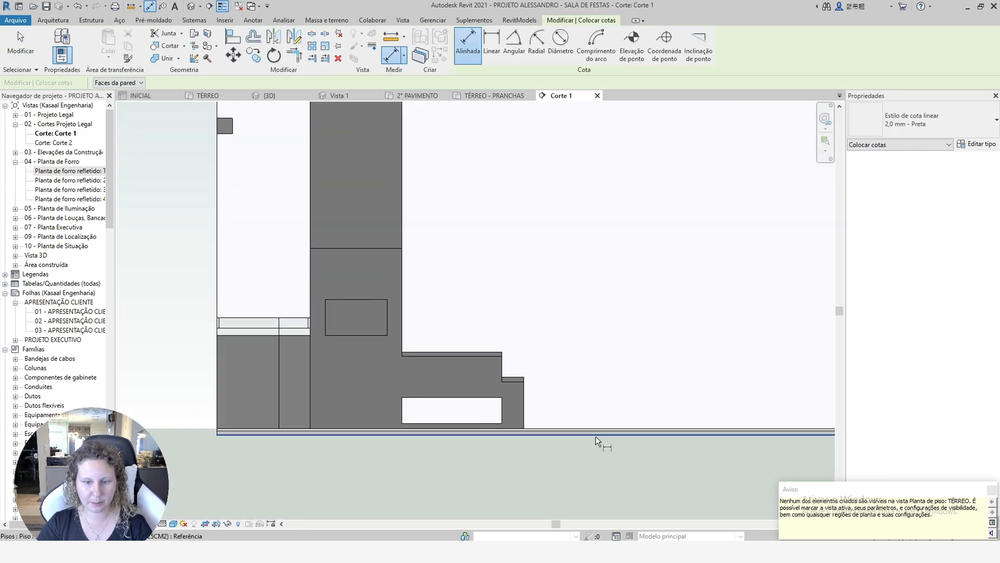
left_click(556, 430)
scroll(597, 396, "down", 4)
scroll(442, 270, "up", 5)
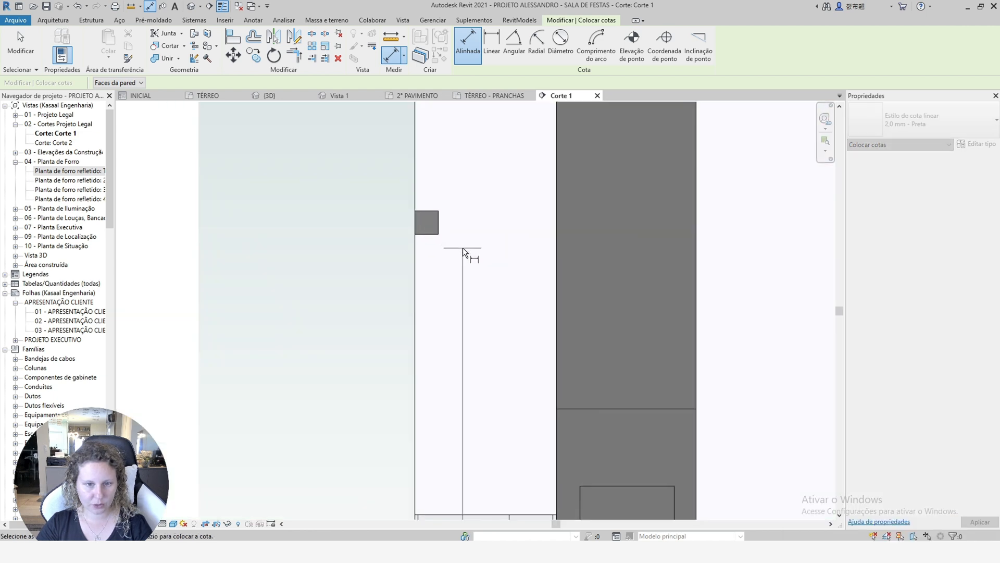
left_click(430, 232)
scroll(480, 317, "down", 4)
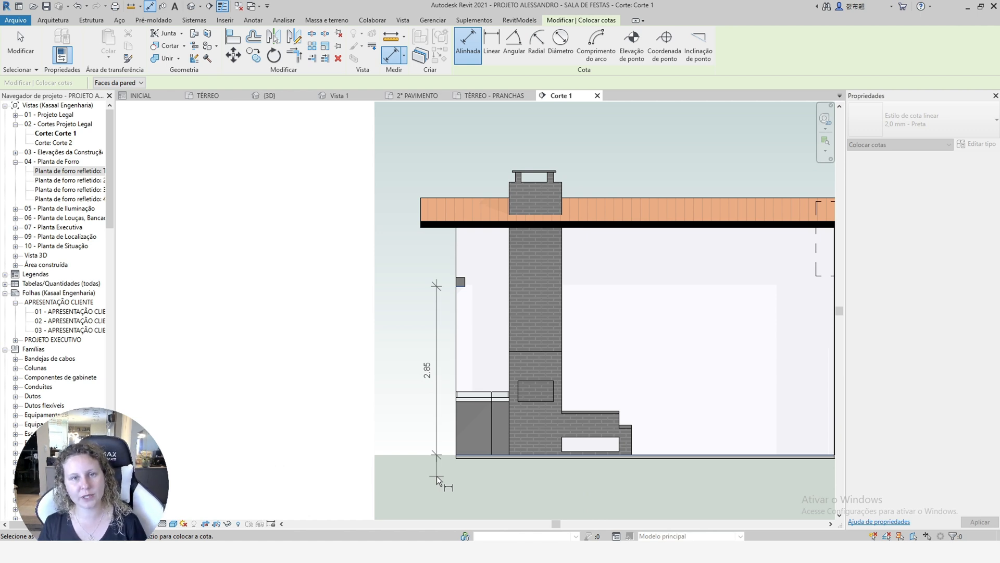
key("Escape")
key("Escape")
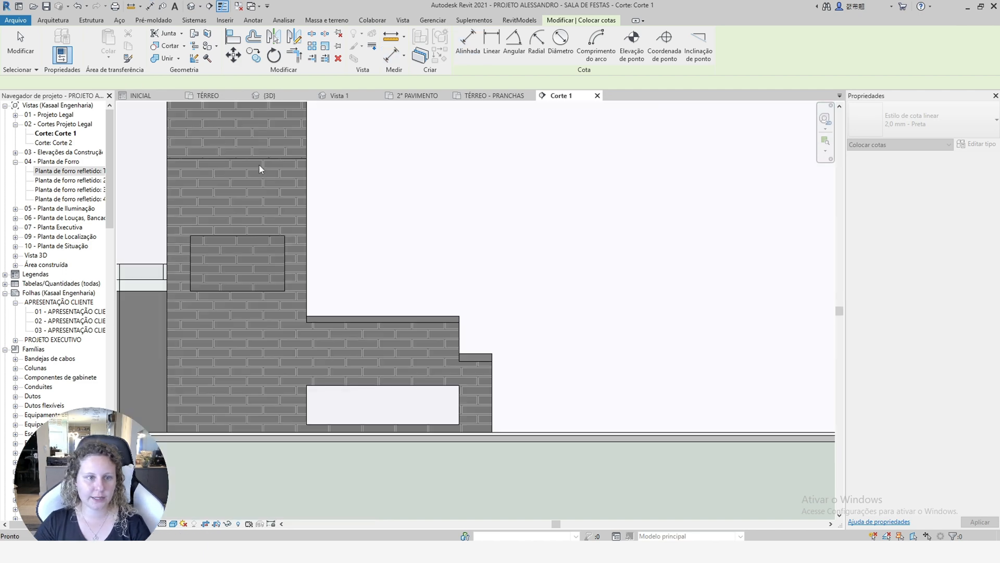
Examine the beam above the counter and the open side of the building from several angles in the 3D view.
left_click(272, 95)
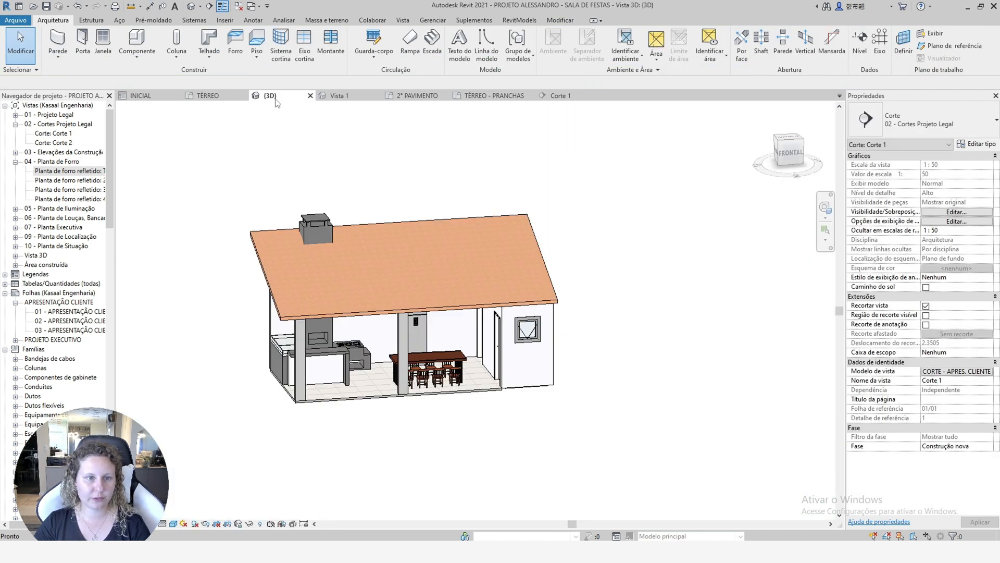
scroll(438, 377, "down", 3)
middle_click_drag(464, 400, 584, 389, "shift")
scroll(584, 389, "up", 2)
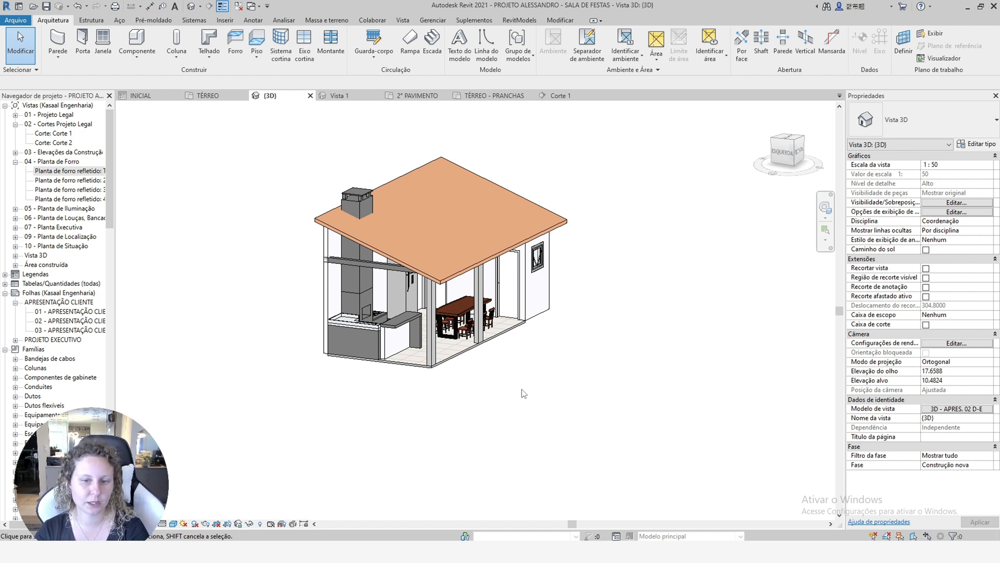
left_click(389, 270)
middle_click_drag(498, 400, 540, 282, "shift")
left_click(599, 361)
middle_click_drag(599, 361, 512, 367, "shift")
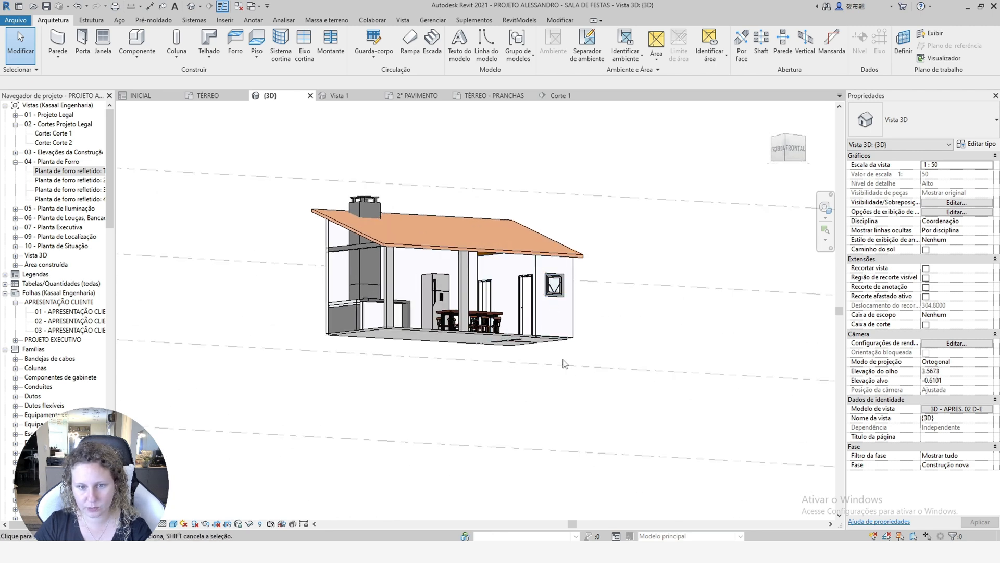
In Corte 1, place an aligned dimension chain outside the open side, from floor to beam underside, beam top and roof top.
left_click(567, 95)
scroll(641, 399, "down", 5)
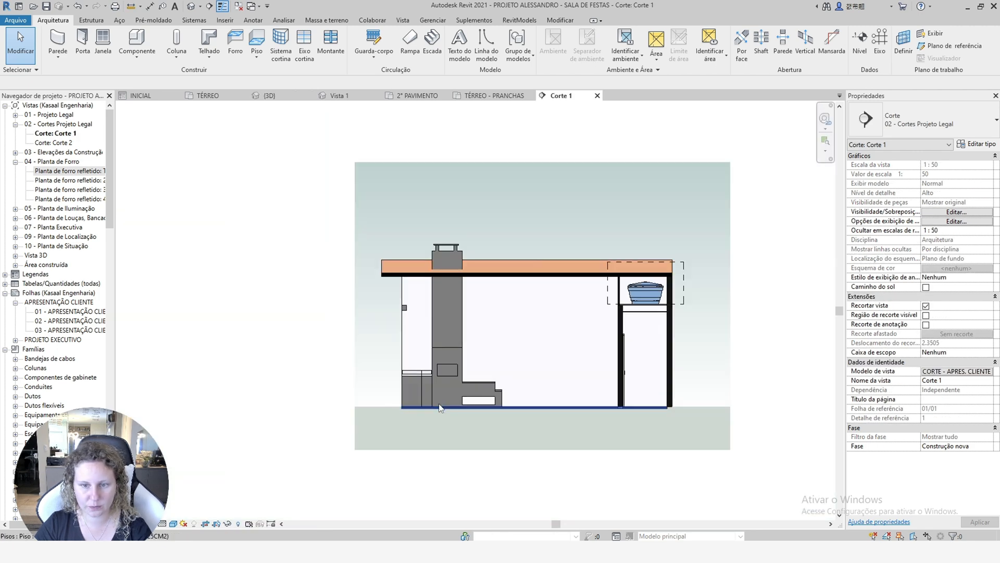
scroll(669, 351, "up", 2)
scroll(669, 353, "down", 2)
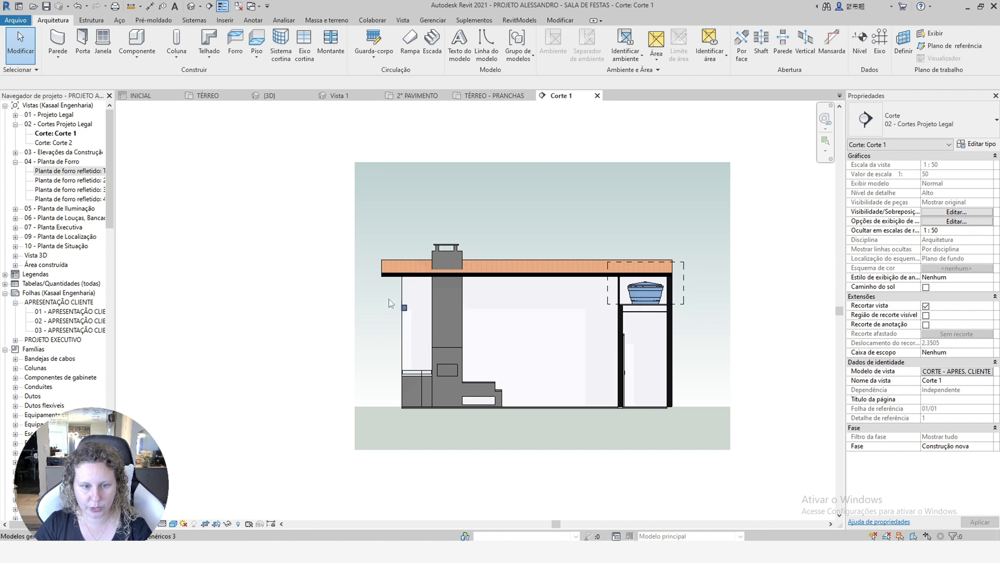
left_click(150, 7)
scroll(542, 426, "up", 6)
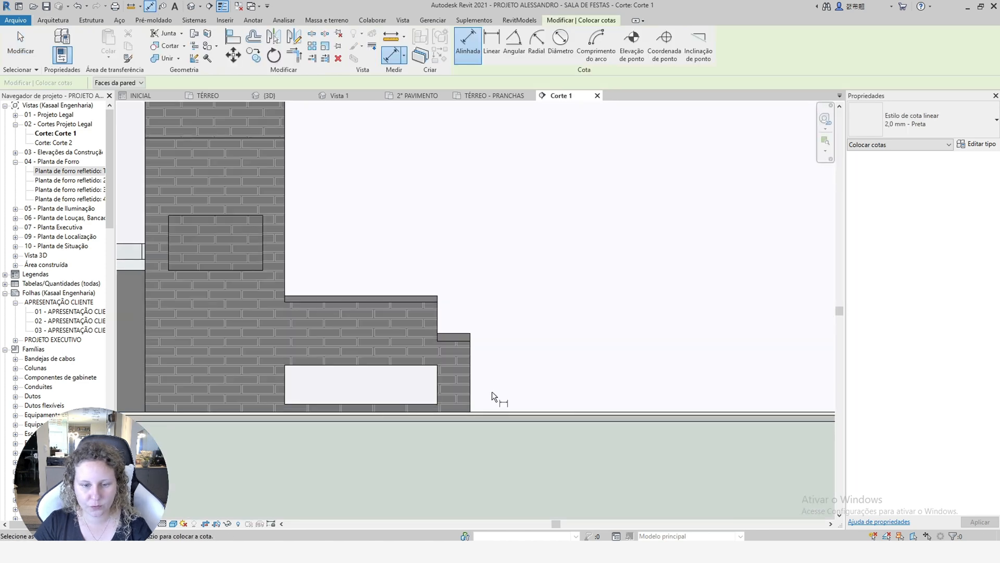
scroll(614, 430, "down", 3)
left_click(615, 429)
scroll(573, 396, "down", 3)
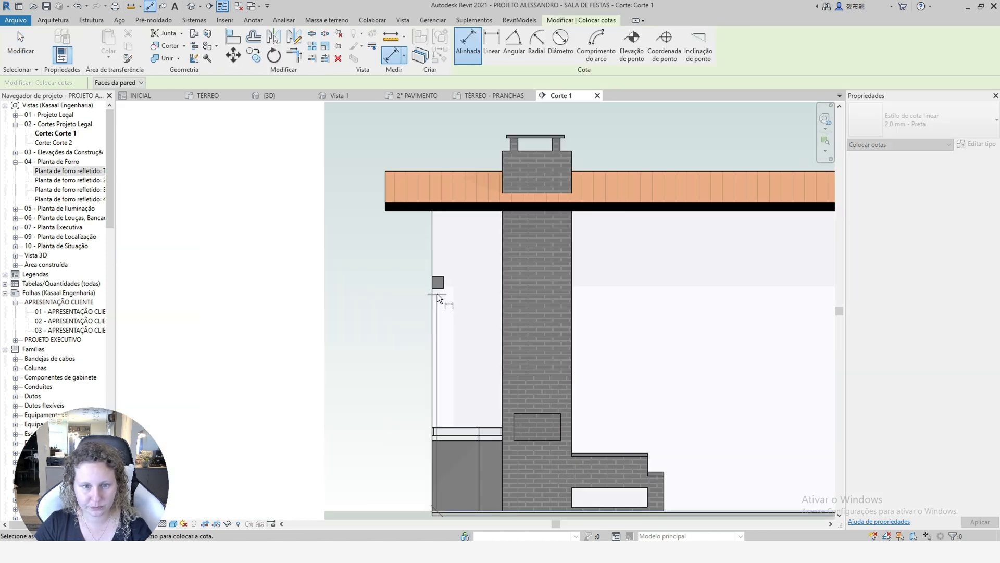
scroll(437, 297, "down", 1)
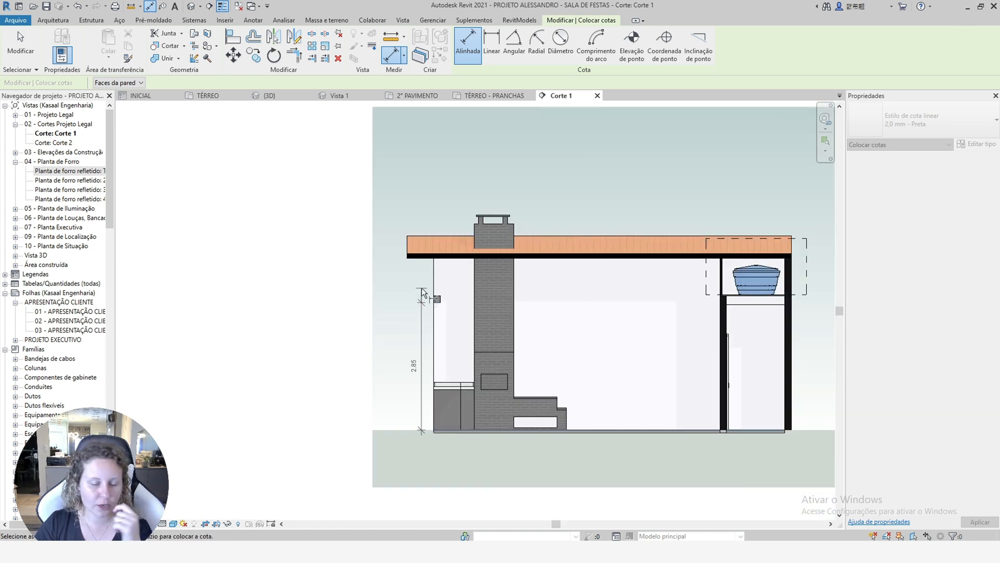
scroll(427, 290, "up", 2)
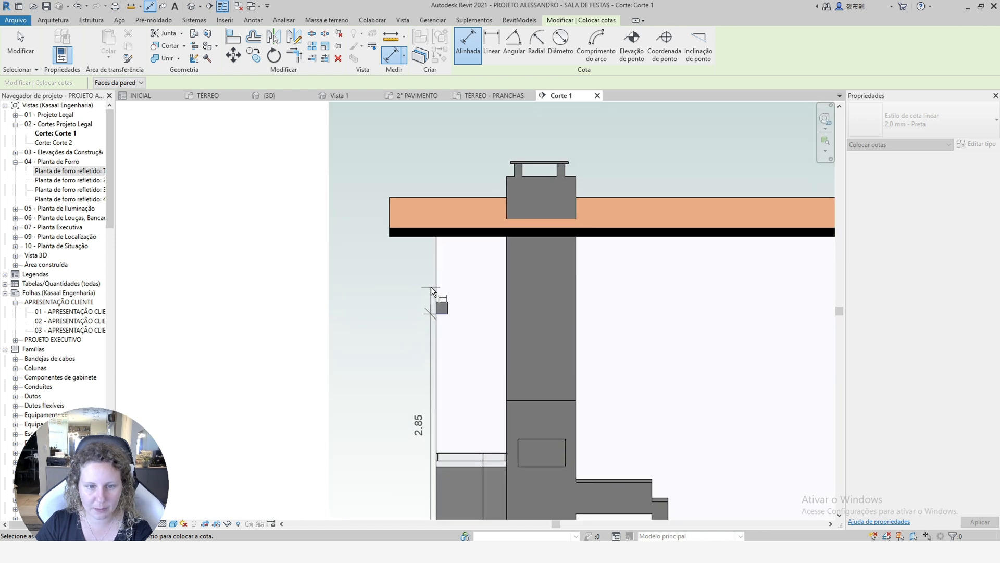
left_click(443, 301)
scroll(399, 315, "down", 2)
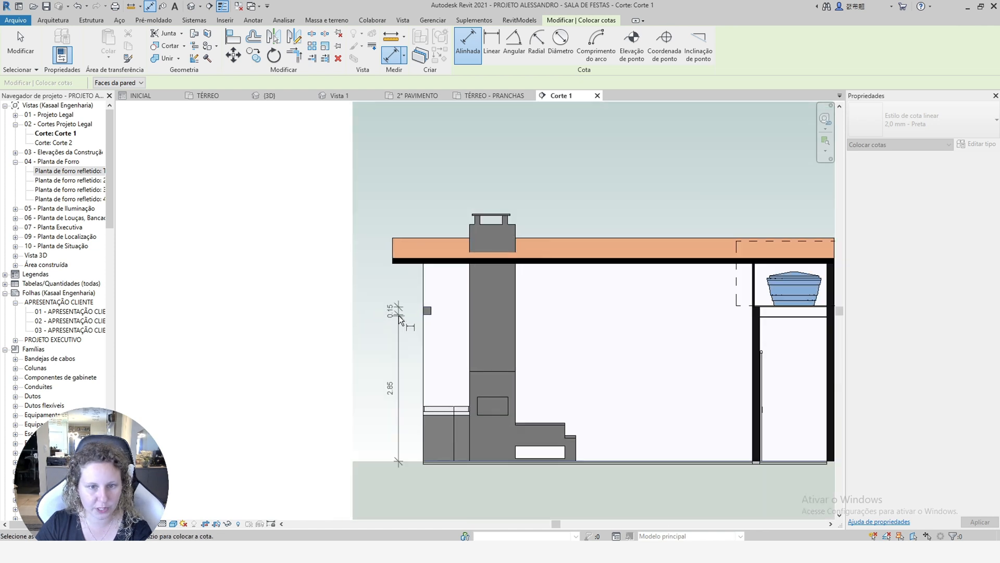
left_click(564, 235)
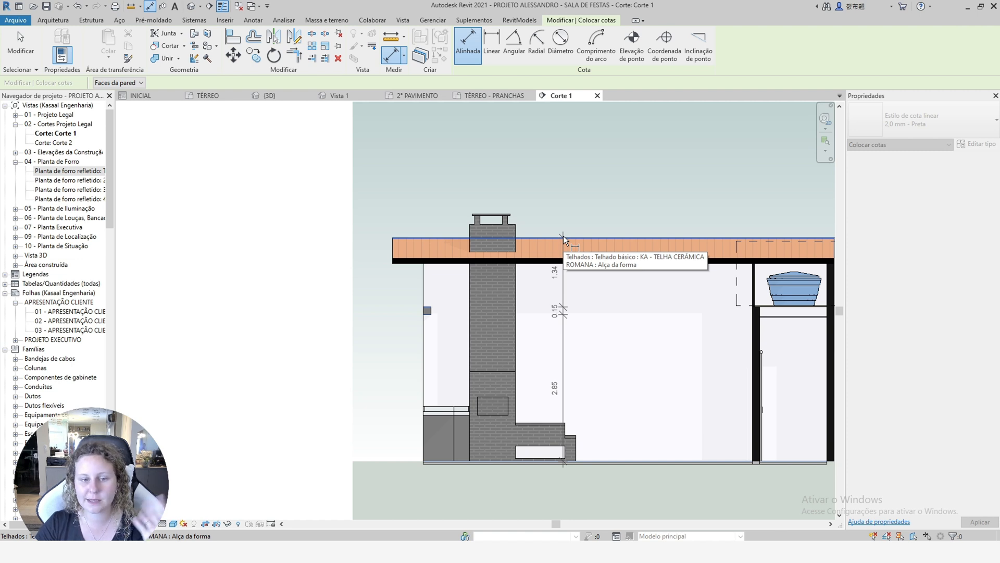
scroll(563, 236, "down", 2)
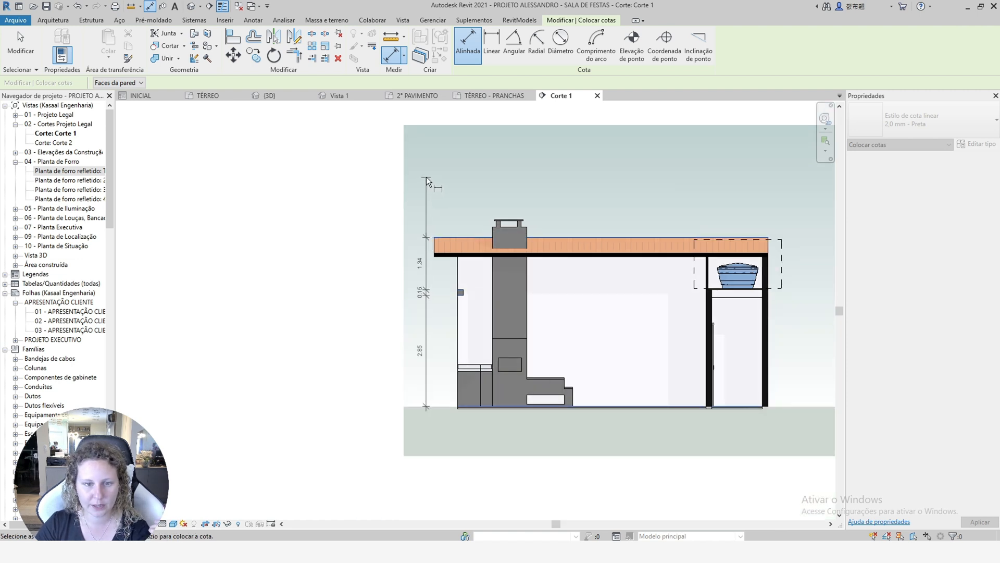
left_click(426, 178)
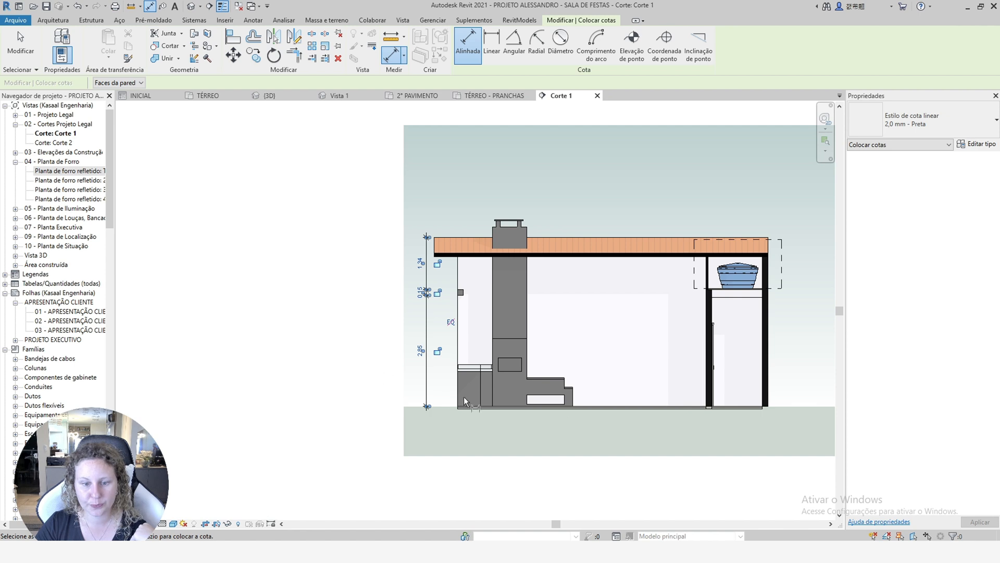
Add an aligned height dimension beside the chimney, from the floor to the top of its brick body.
scroll(573, 404, "up", 4)
left_click(578, 411)
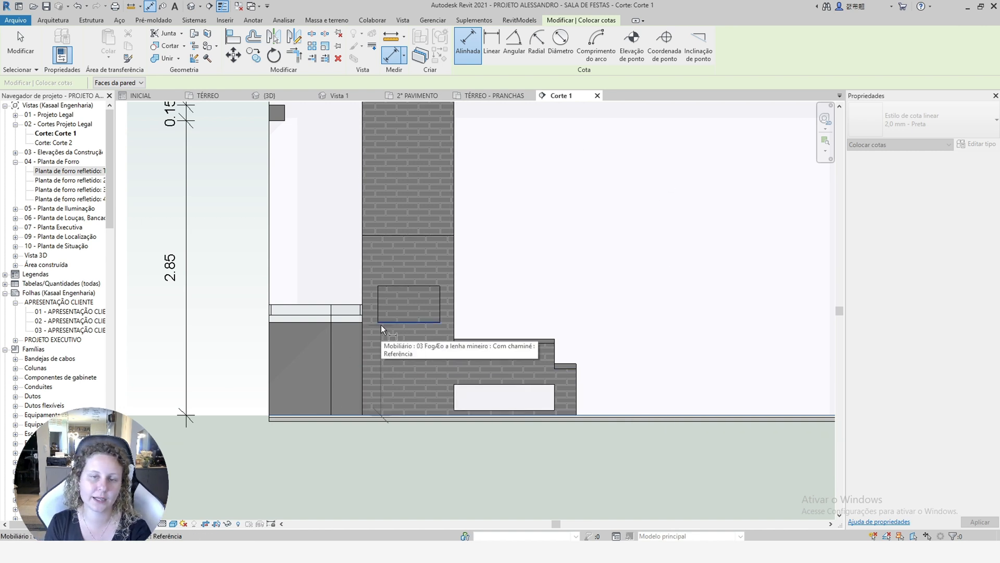
scroll(380, 324, "down", 4)
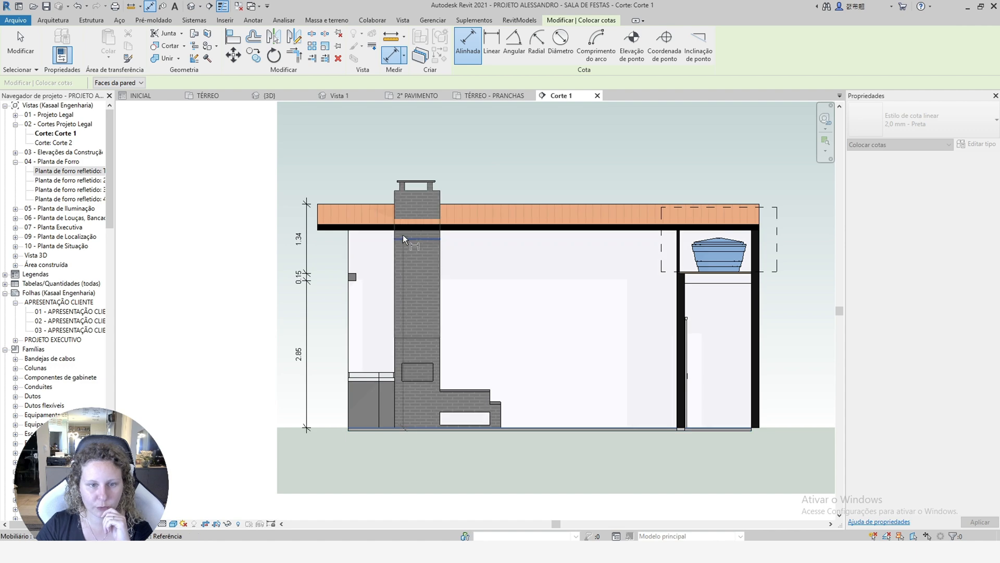
scroll(397, 191, "up", 4)
scroll(396, 188, "down", 3)
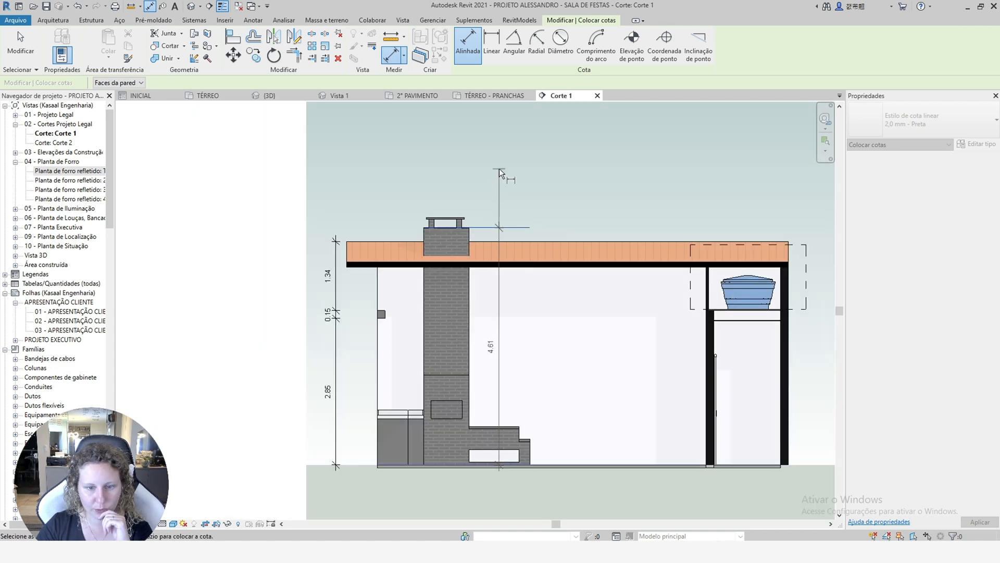
scroll(473, 228, "up", 5)
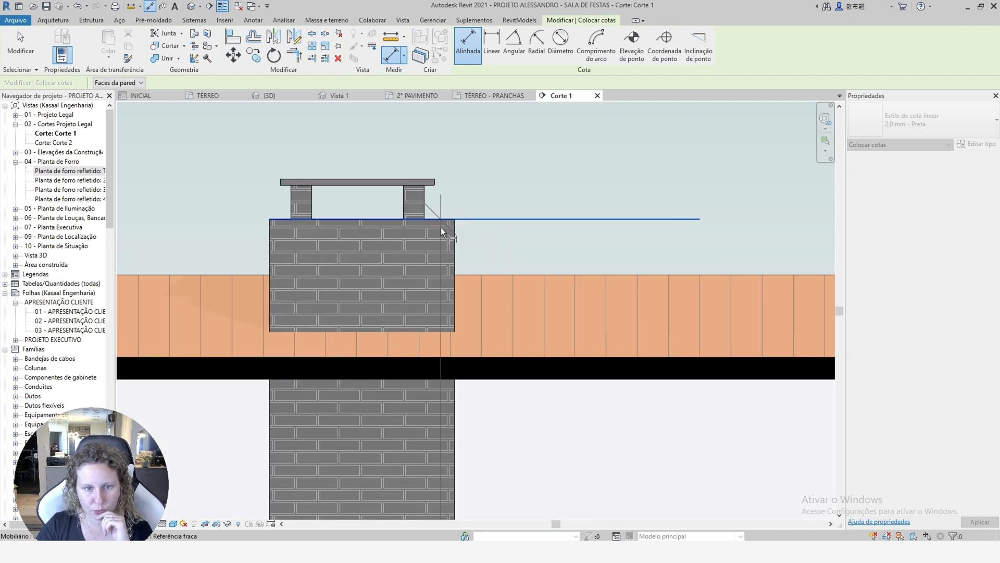
scroll(464, 209, "down", 4)
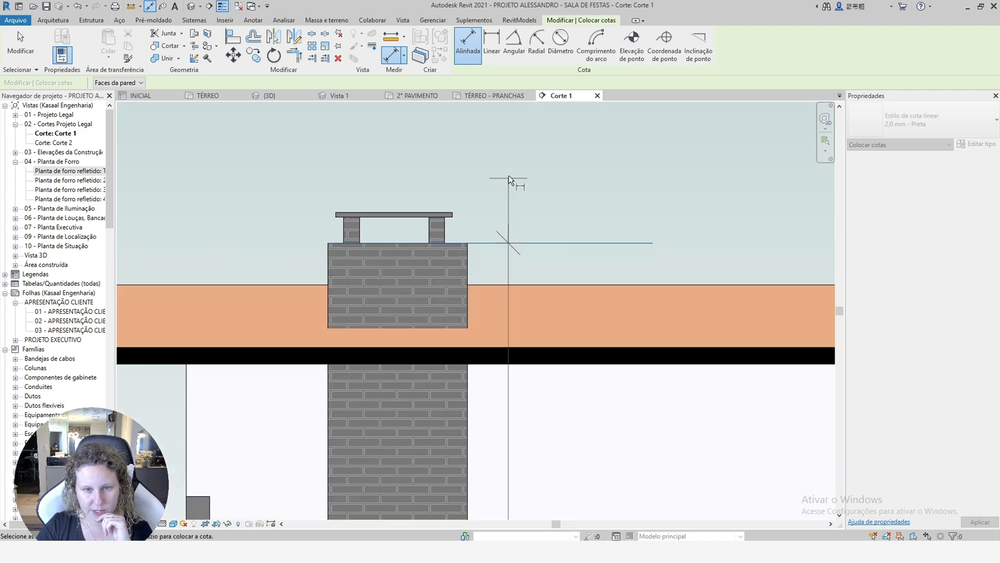
scroll(487, 271, "up", 2)
key("Escape")
Move the upper witness line of the chimney height dimension onto the top edge of the brick body.
scroll(508, 217, "up", 4)
left_click(536, 211)
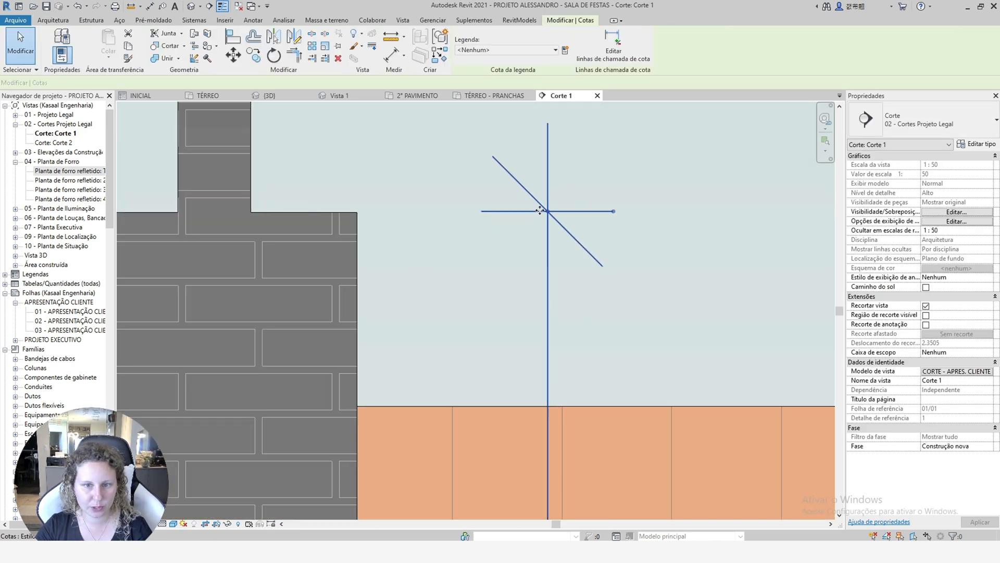
left_click_drag(548, 211, 536, 216)
scroll(249, 223, "up", 5)
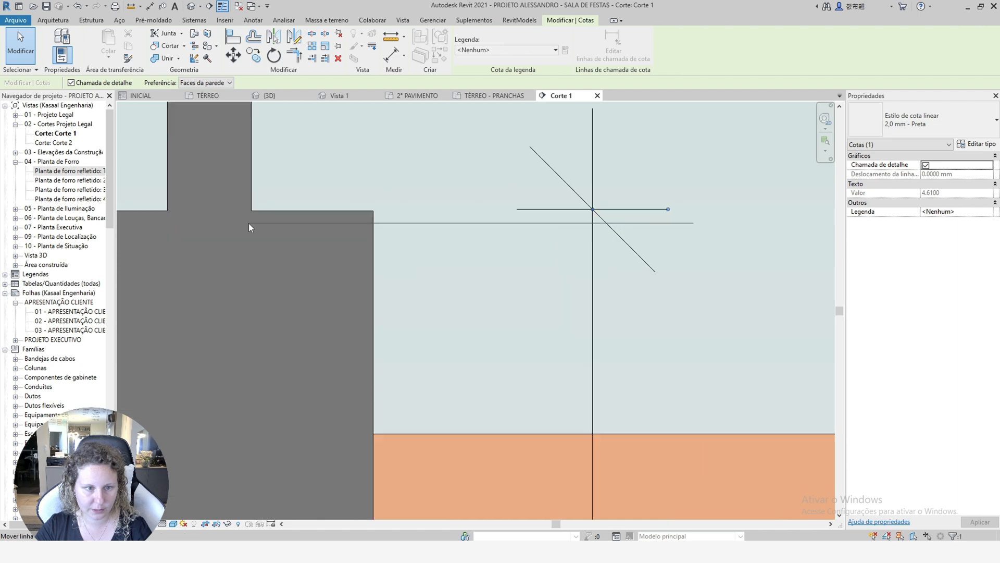
left_click(259, 200)
scroll(263, 199, "down", 5)
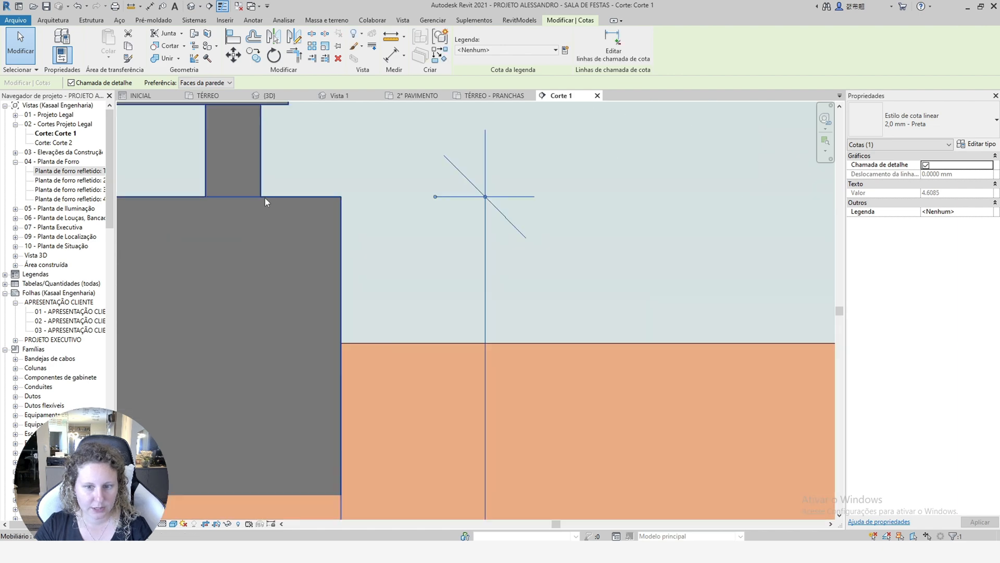
left_click(383, 339)
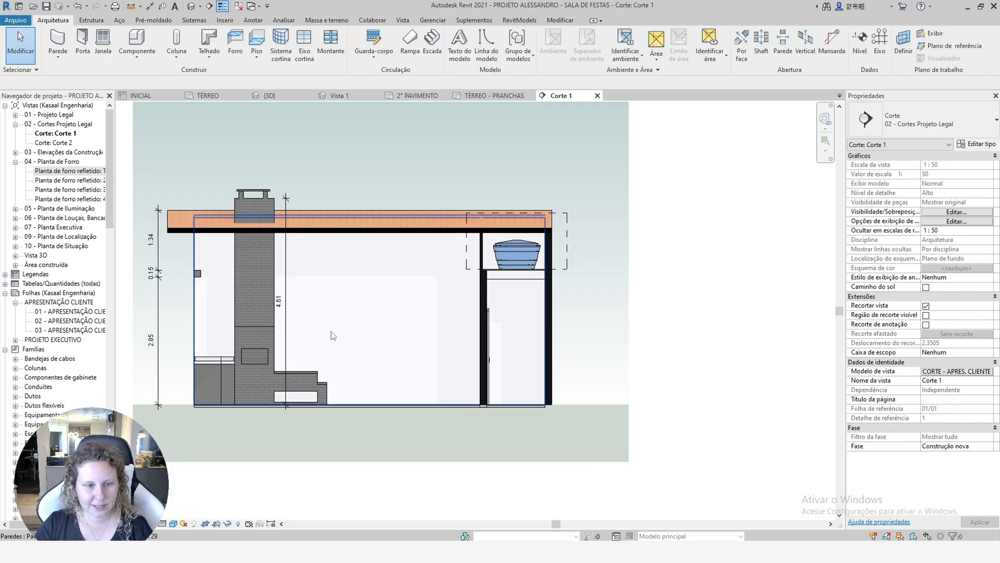
Nudge the chimney height dimension a little to the right, away from the brickwork.
middle_click_drag(306, 336, 384, 338)
left_click(363, 337)
key("Right")
key("Right")
key("Right")
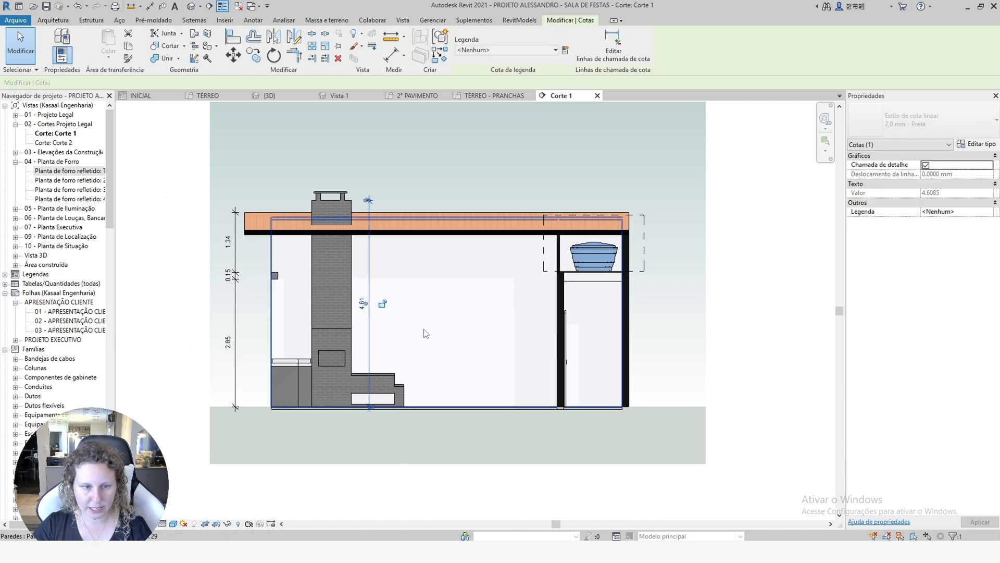
key("Right")
key("Right")
key("Escape")
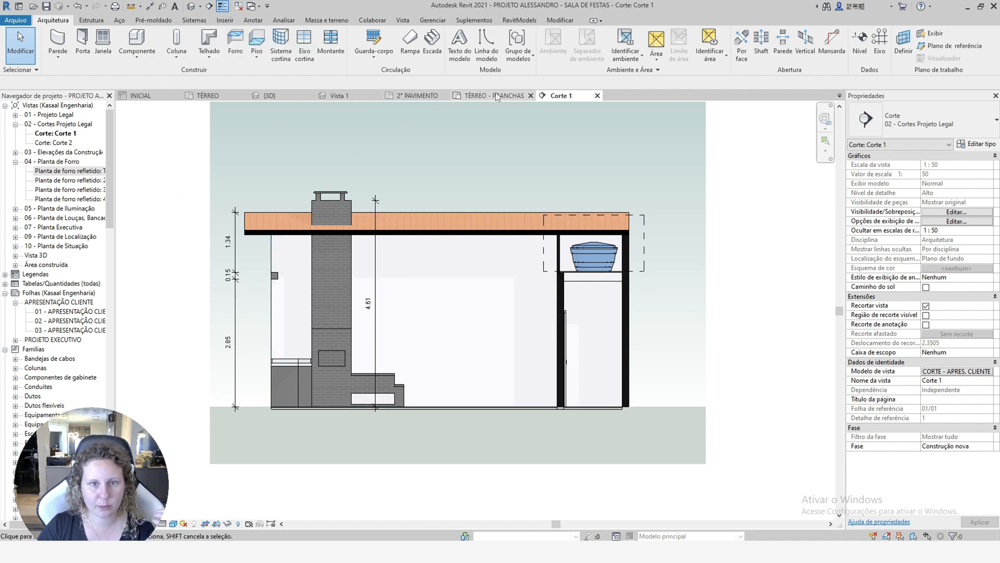
On the TÉRREO - PRANCHAS plan, shift the Corte 1 section line up through the DEPÓSITO door opening and open that section.
left_click(426, 96)
scroll(414, 120, "down", 4)
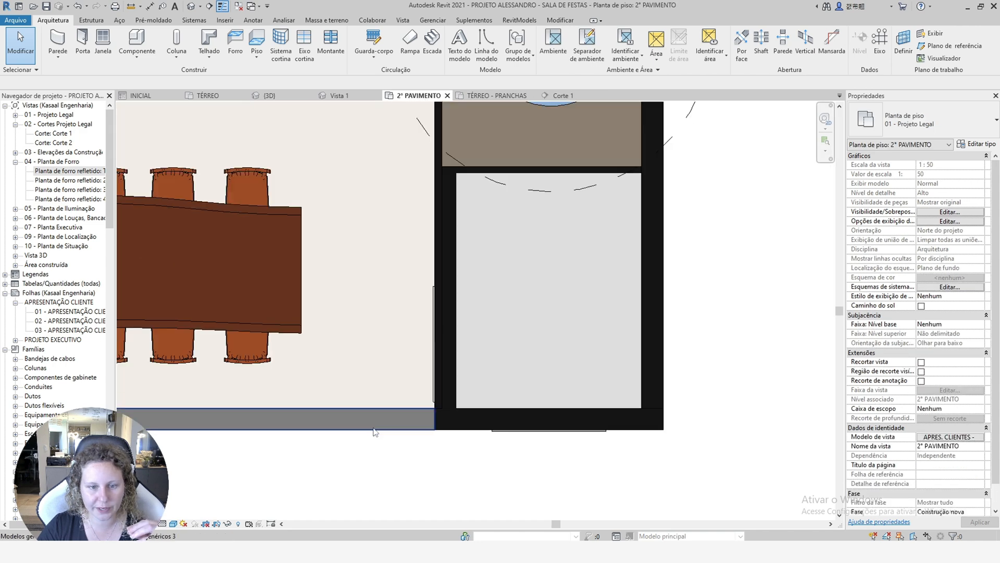
left_click(493, 96)
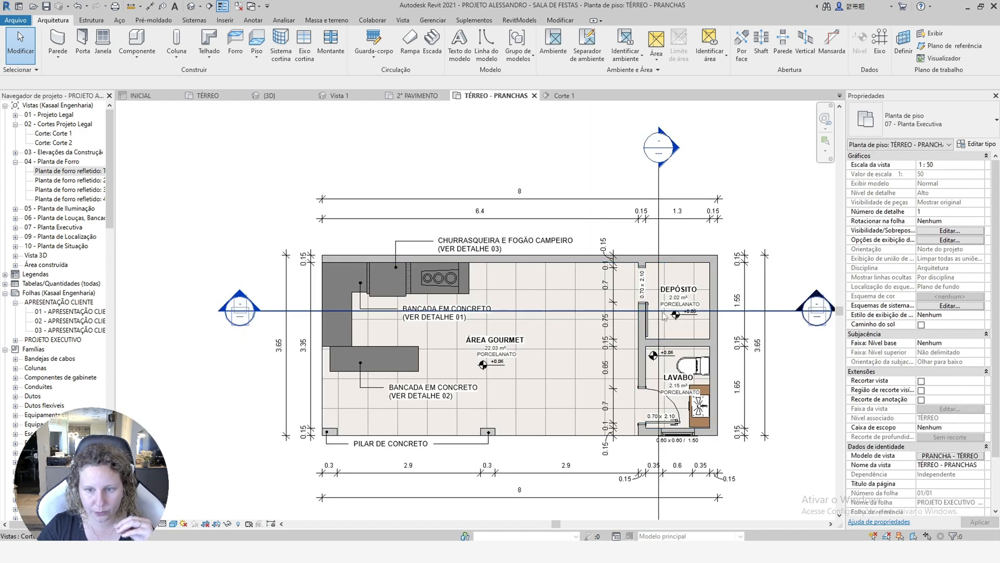
left_click(577, 311)
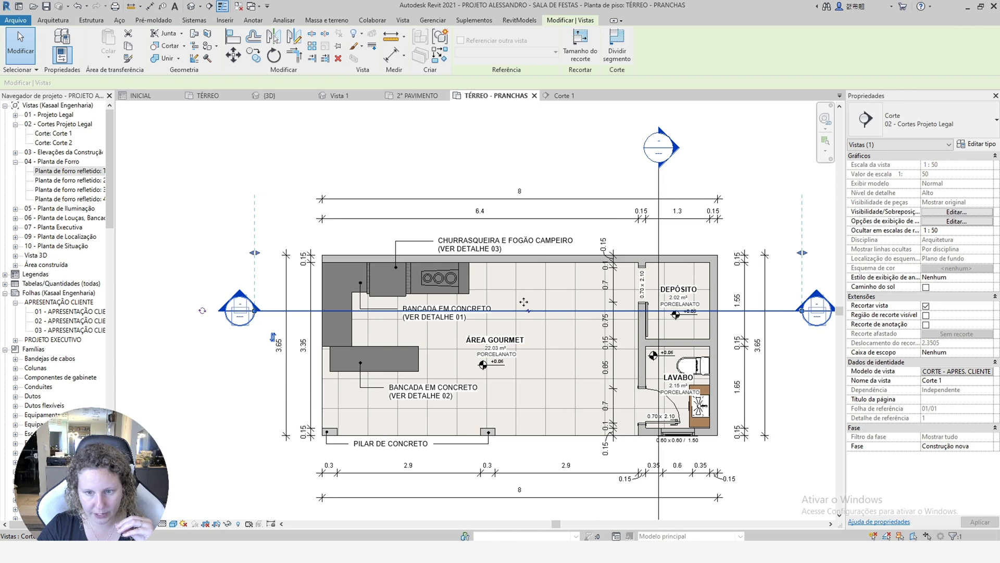
key("Up")
key("Up")
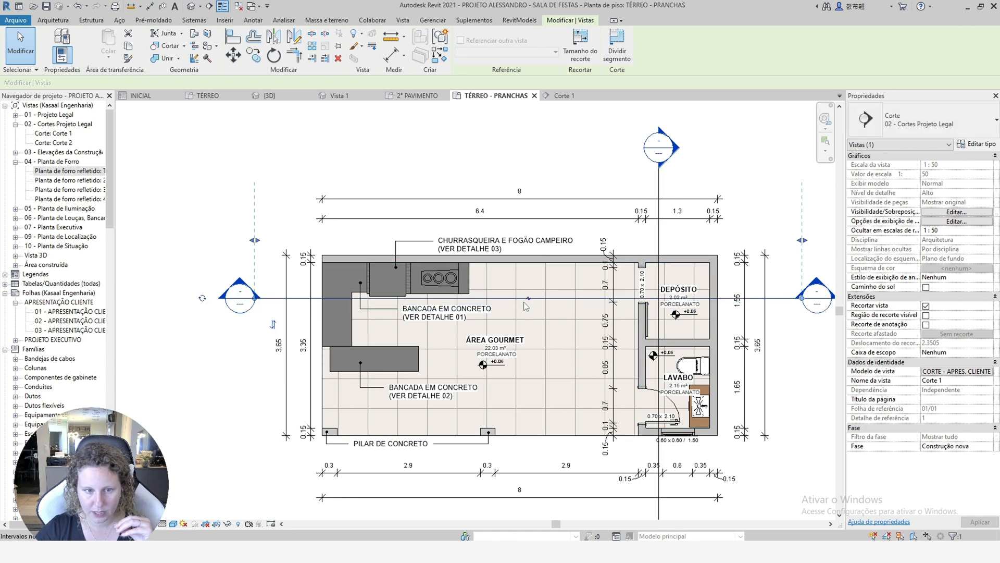
double_click(525, 303)
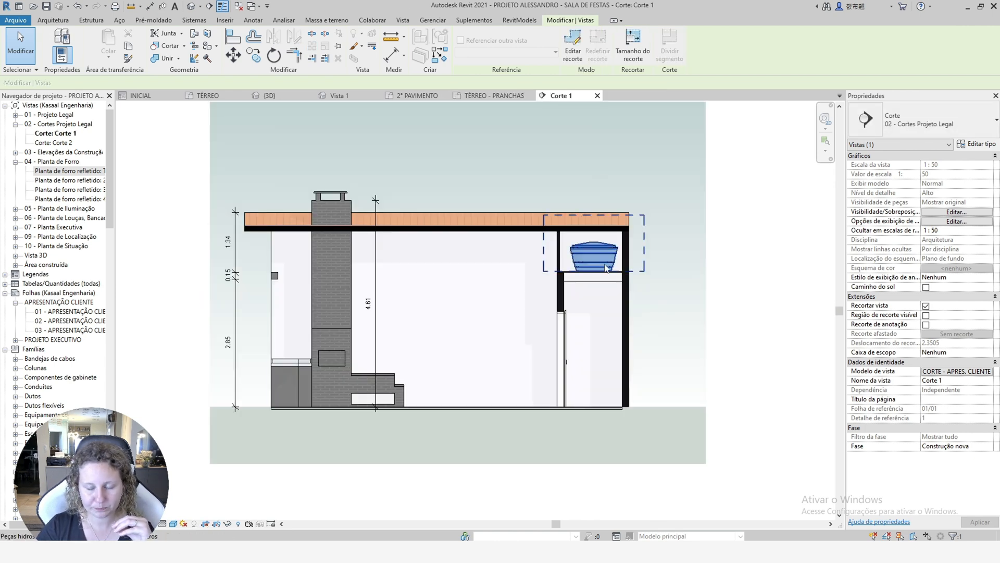
Place an aligned dimension chain beside the DEPÓSITO door in Corte 1, from the floor to the door head and roof top.
scroll(562, 352, "up", 3)
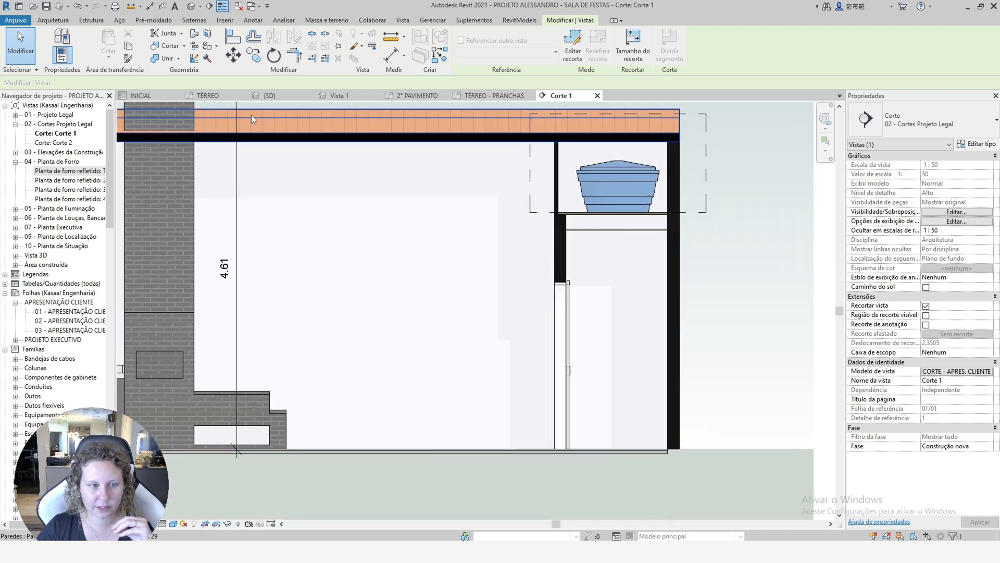
left_click(149, 6)
scroll(546, 448, "up", 5)
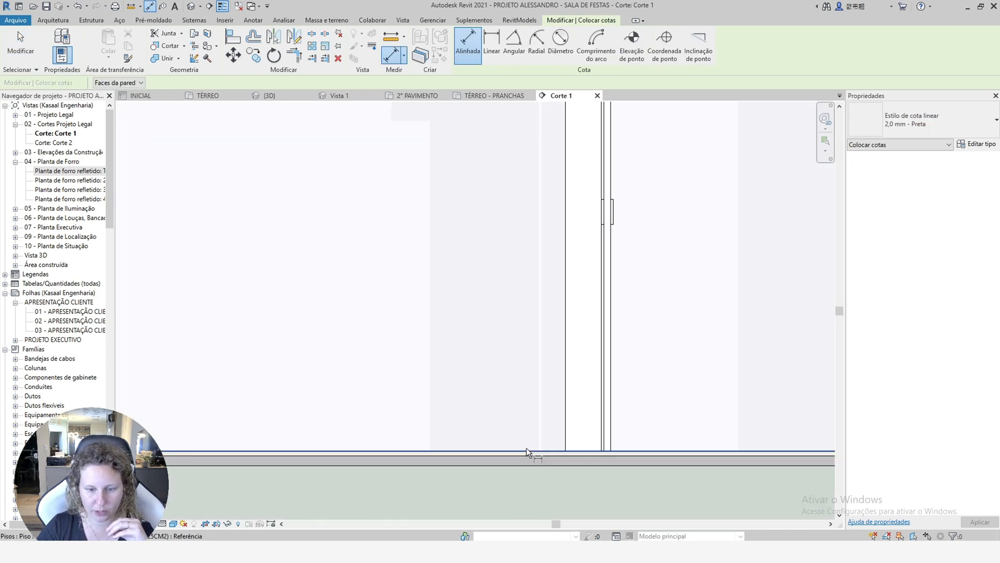
left_click(526, 449)
scroll(486, 452, "down", 3)
scroll(564, 142, "up", 5)
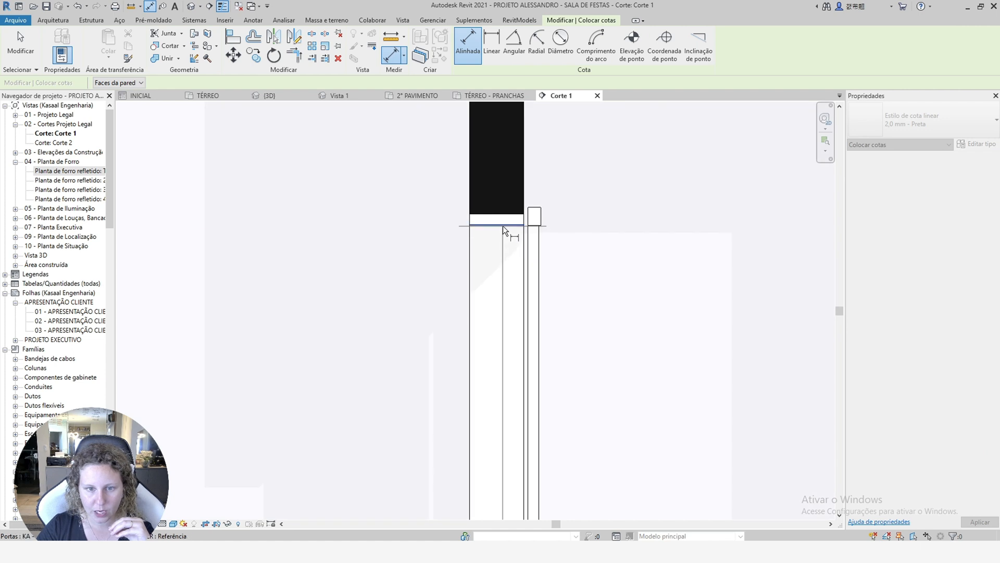
left_click(502, 226)
scroll(502, 226, "down", 3)
scroll(434, 305, "down", 4)
scroll(445, 204, "up", 3)
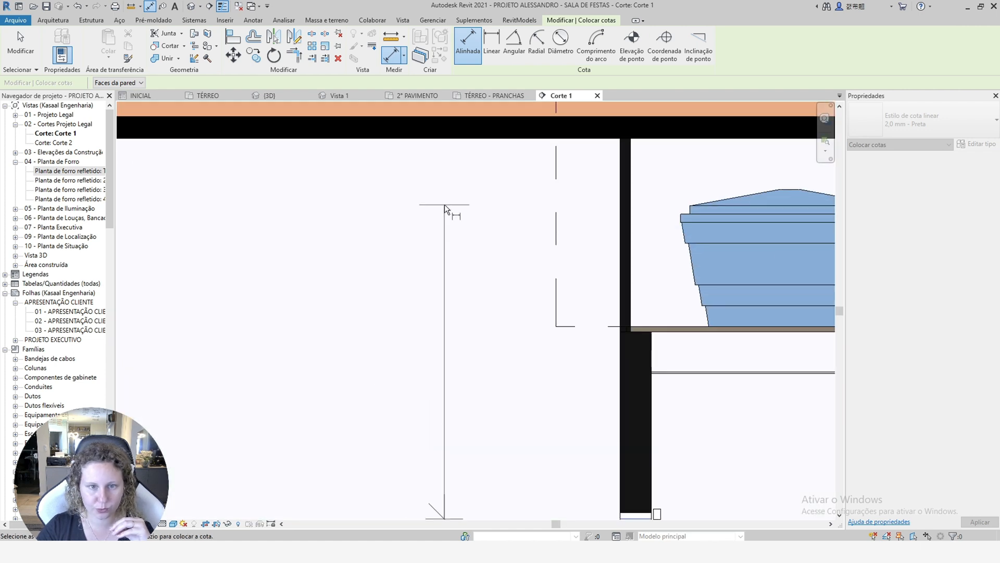
scroll(445, 205, "down", 5)
left_click(464, 214)
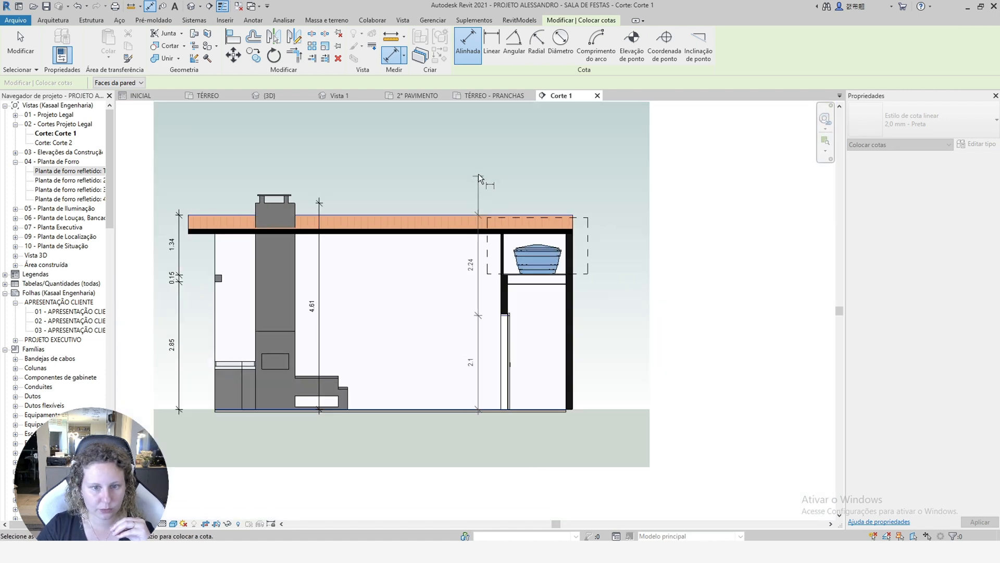
left_click(478, 170)
Place an aligned dimension chain outside the DEPÓSITO's outer wall, from the floor to the ceiling, water tank slab and roof top.
scroll(531, 406, "up", 3)
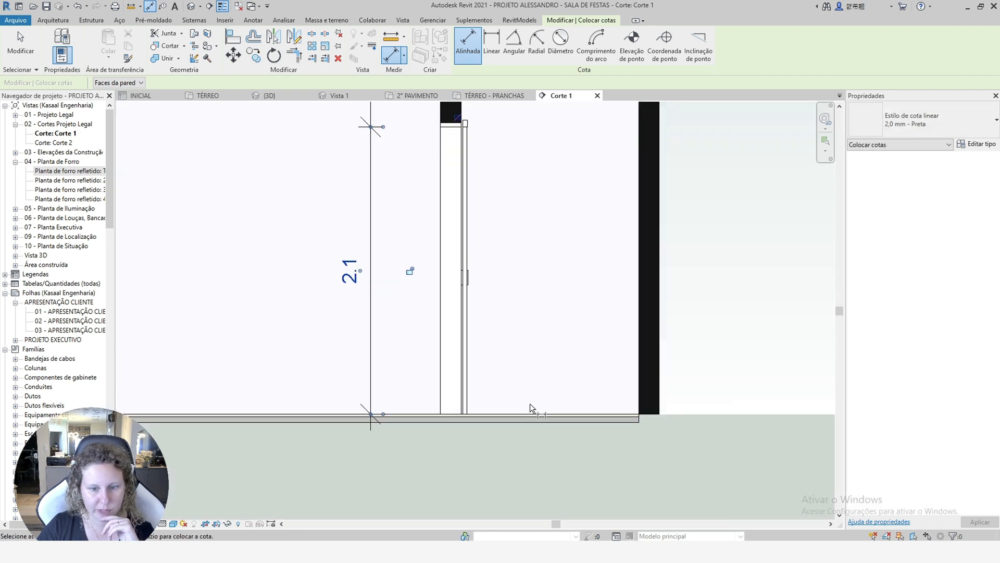
scroll(545, 416, "up", 1)
scroll(546, 419, "down", 4)
scroll(533, 288, "up", 2)
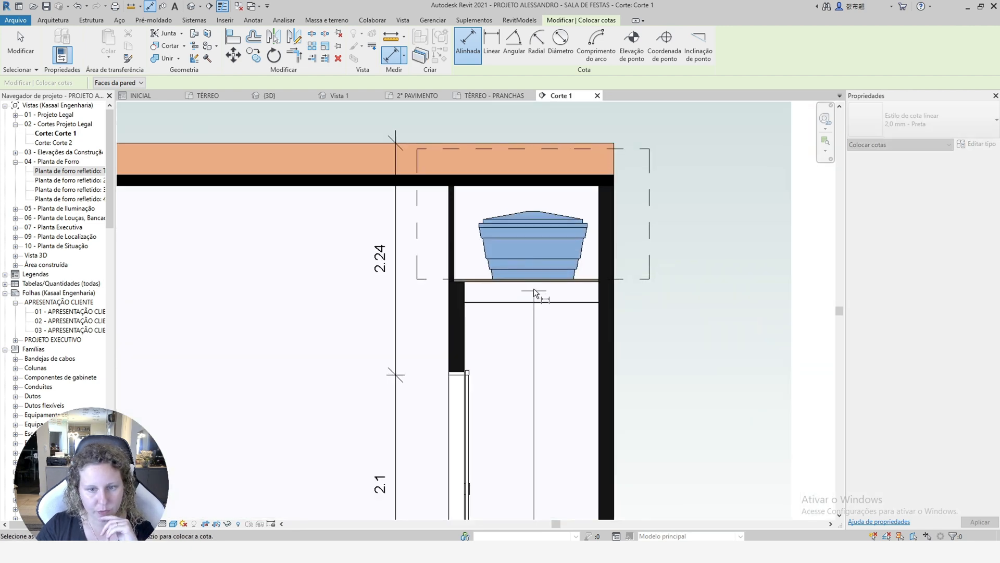
scroll(534, 288, "up", 3)
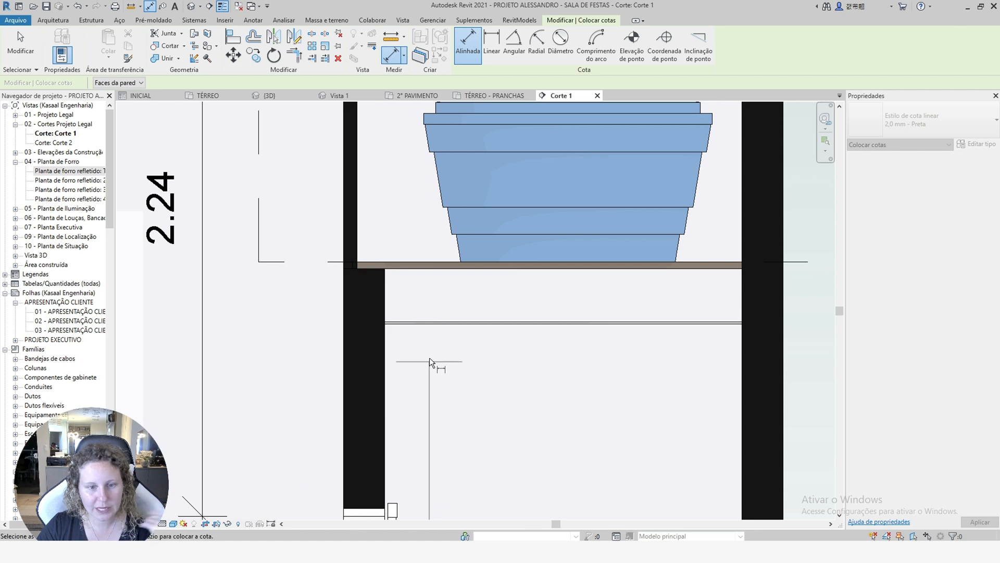
scroll(443, 341, "up", 2)
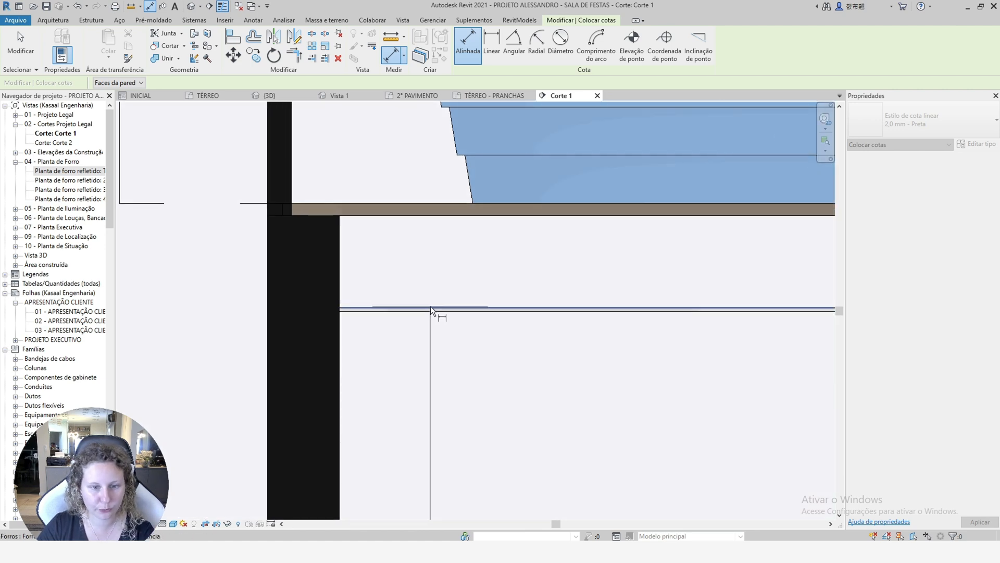
scroll(440, 338, "down", 3)
scroll(443, 333, "up", 1)
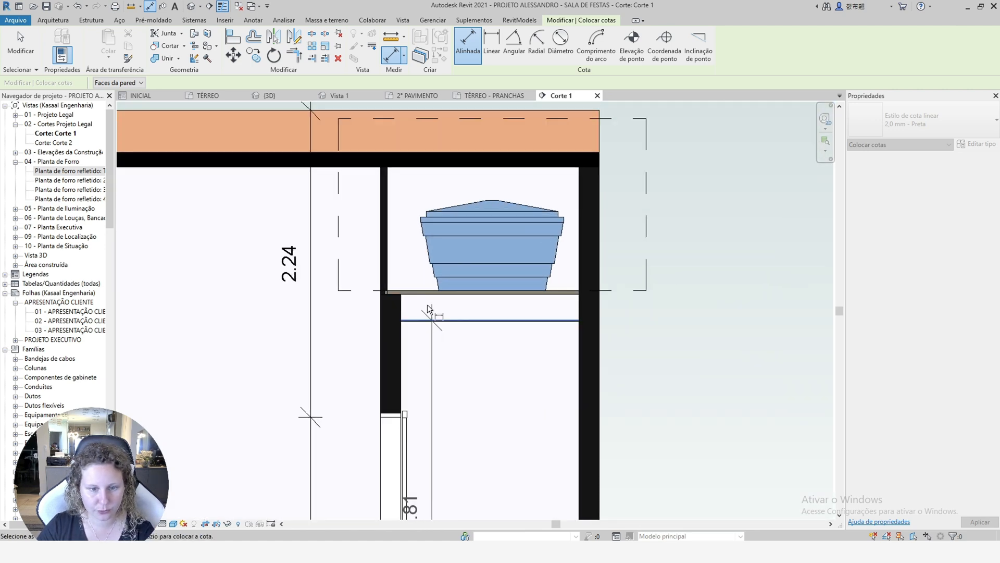
scroll(425, 297, "up", 4)
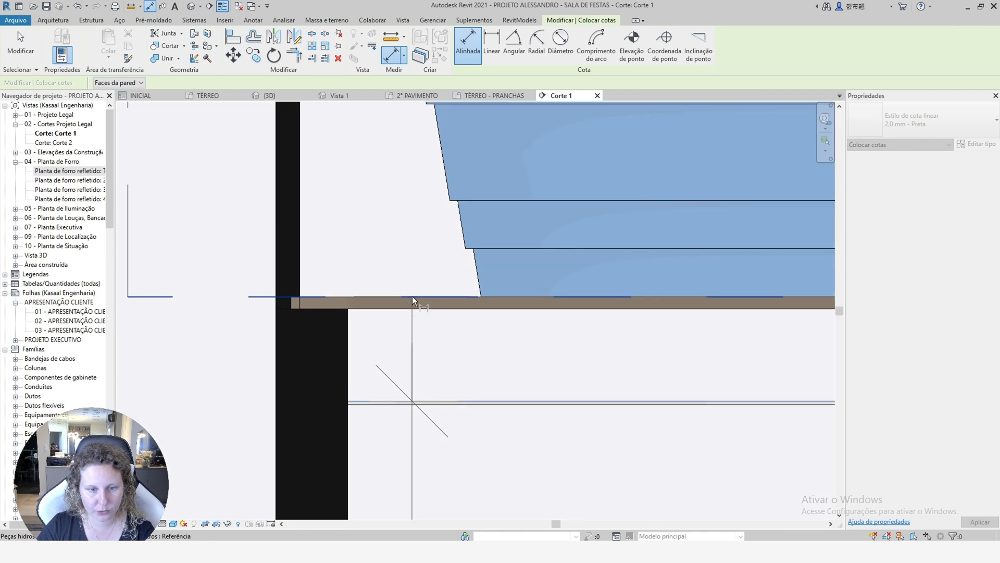
scroll(411, 296, "down", 5)
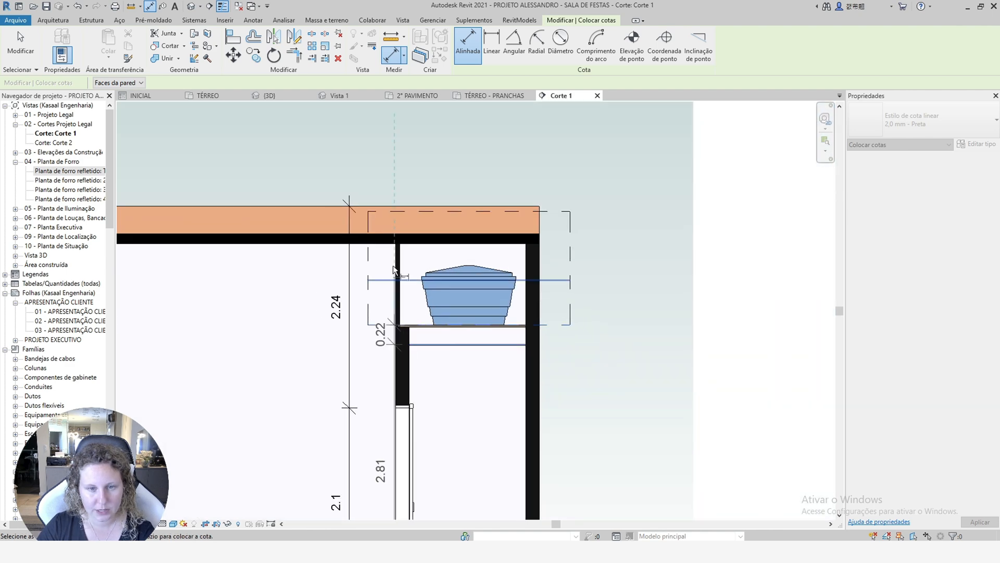
scroll(474, 252, "up", 2)
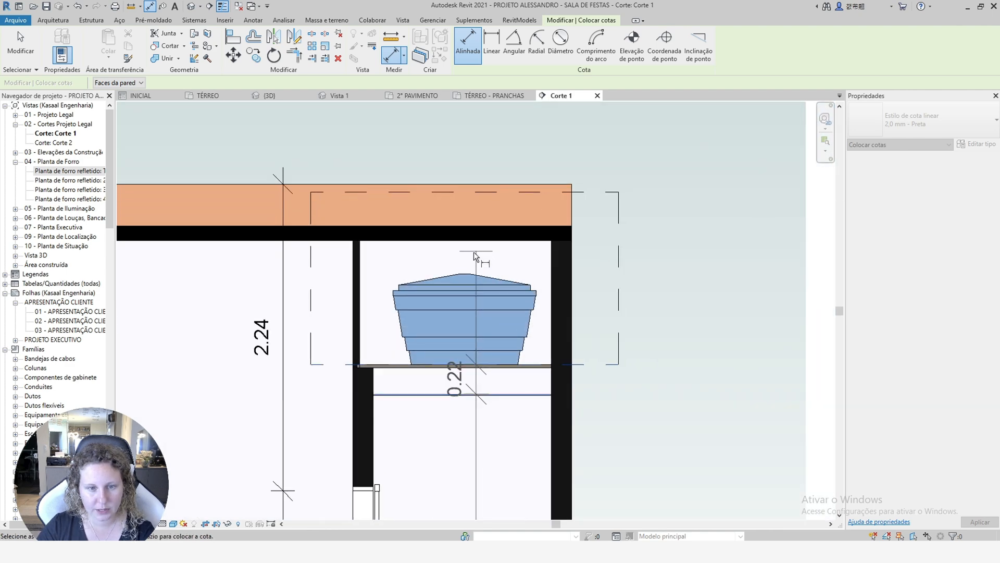
left_click(438, 181)
scroll(513, 270, "down", 4)
left_click(567, 194)
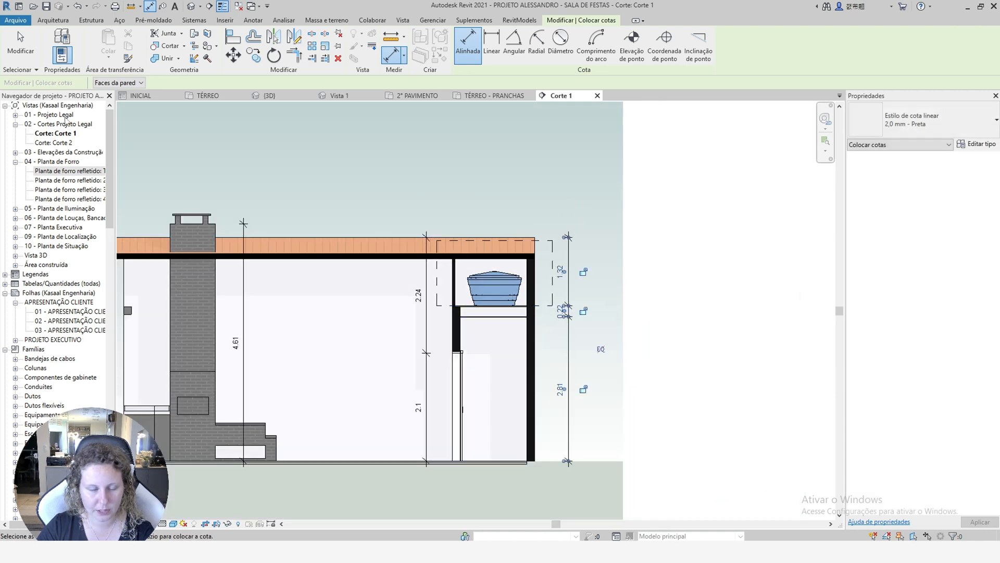
key("Escape")
Move the ceiling witness line of the outer dimension chain onto the underside of the DEPÓSITO ceiling.
scroll(527, 325, "up", 4)
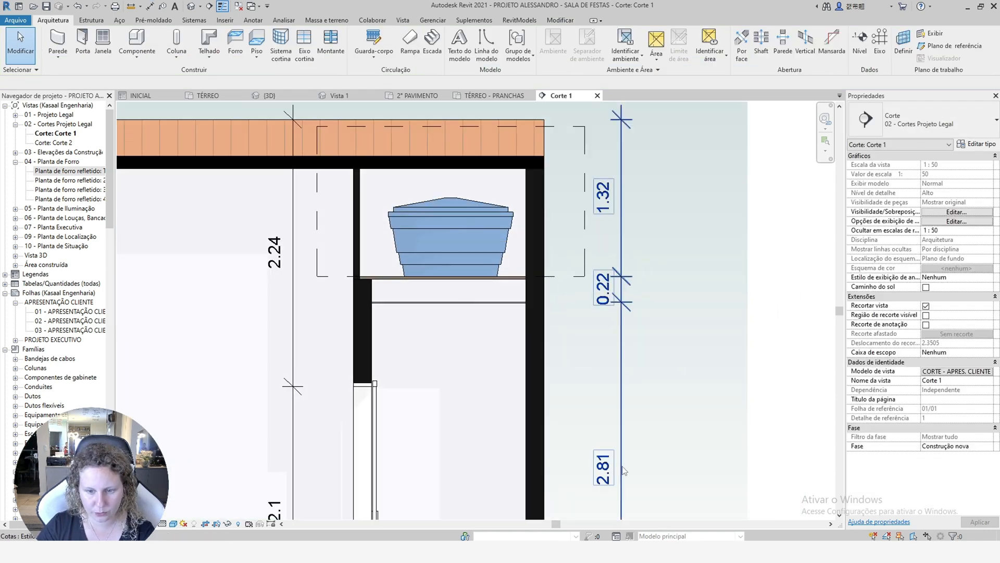
left_click(621, 471)
scroll(514, 338, "up", 3)
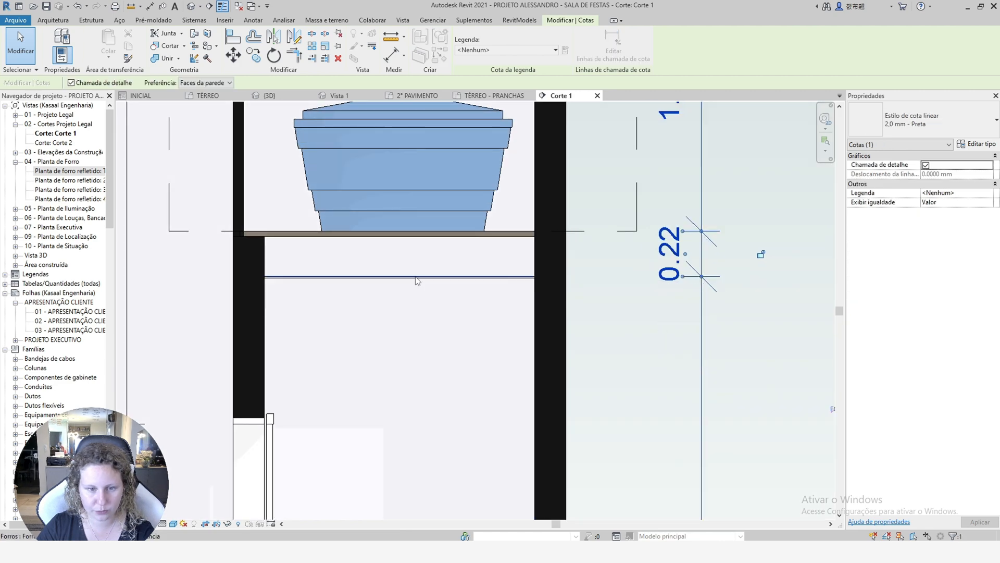
left_click_drag(404, 282, 404, 281)
scroll(421, 317, "down", 6)
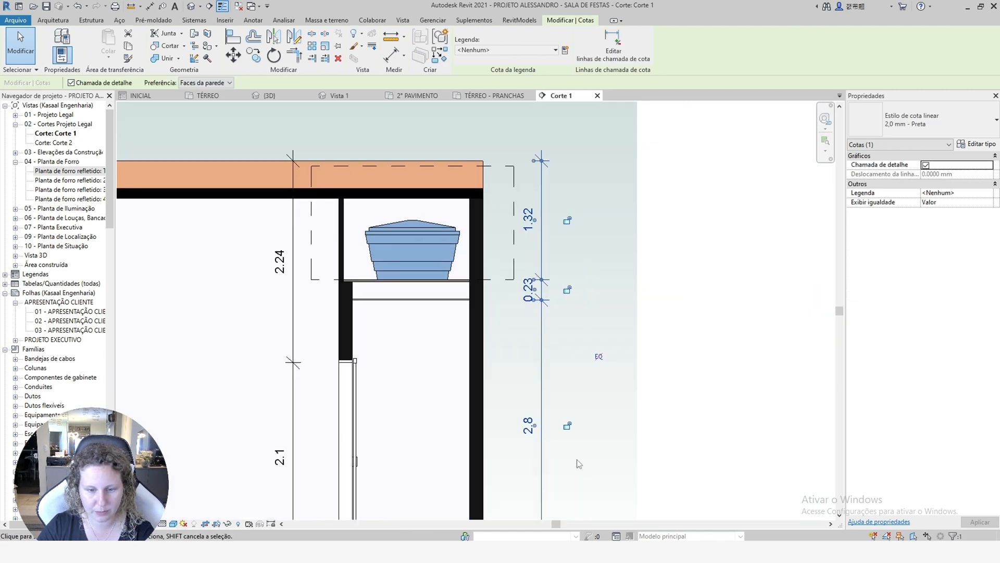
Move the slab witness line of the outer dimension chain onto the underside of the water tank slab.
scroll(423, 284, "up", 7)
left_click_drag(736, 276, 417, 284)
scroll(405, 305, "down", 5)
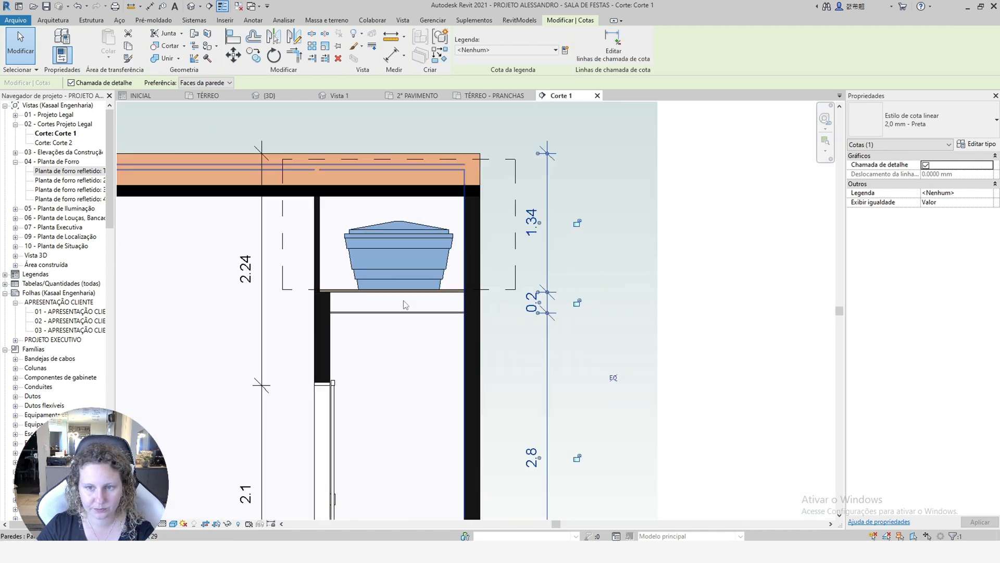
left_click(647, 305)
scroll(695, 318, "down", 1)
mouse_move(455, 453)
middle_mouse_down()
mouse_move(554, 486)
mouse_move(575, 472)
middle_mouse_up()
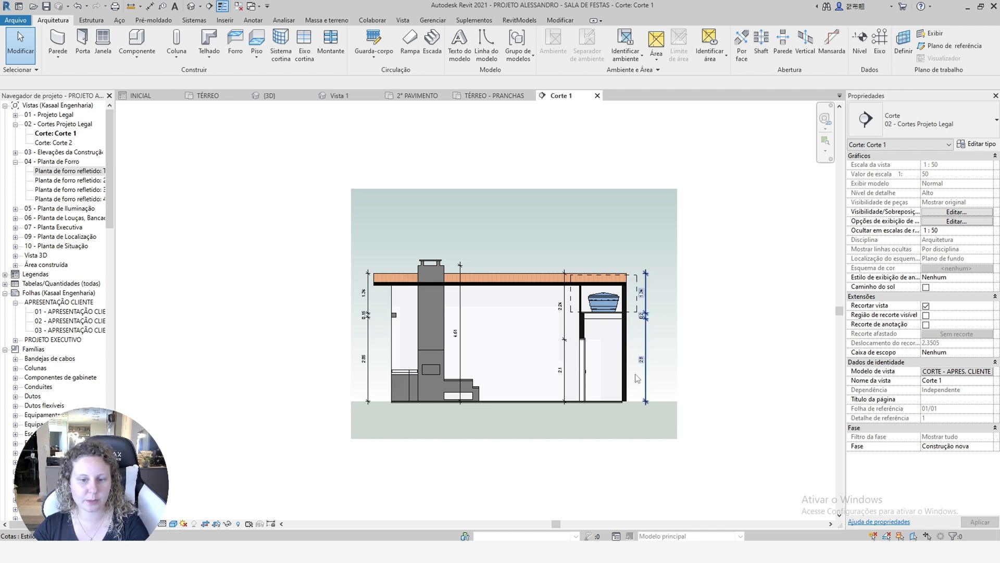
scroll(478, 355, "up", 2)
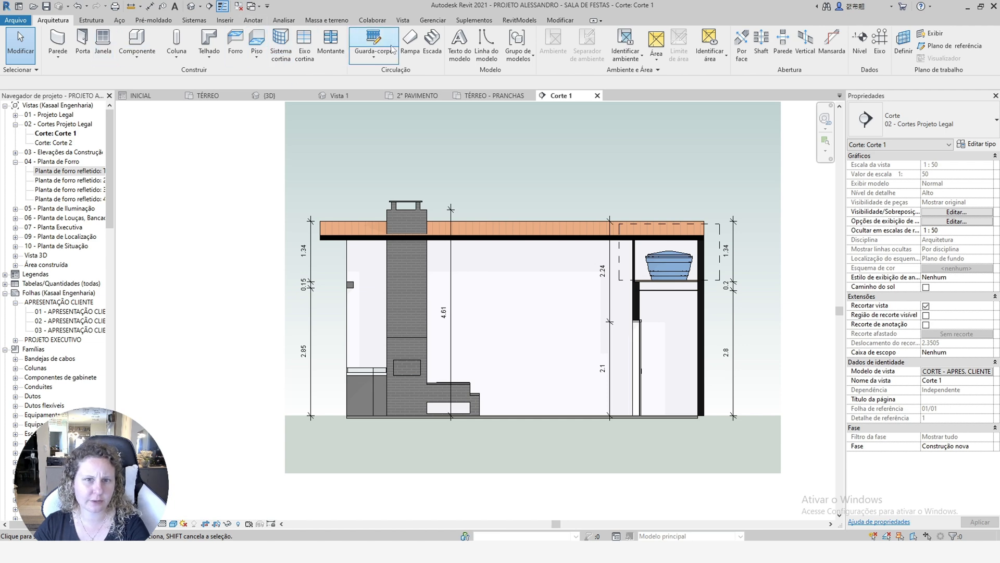
Add the text note ÁREA GOURMET in the open space between the chimney and the DEPÓSITO door.
left_click(254, 21)
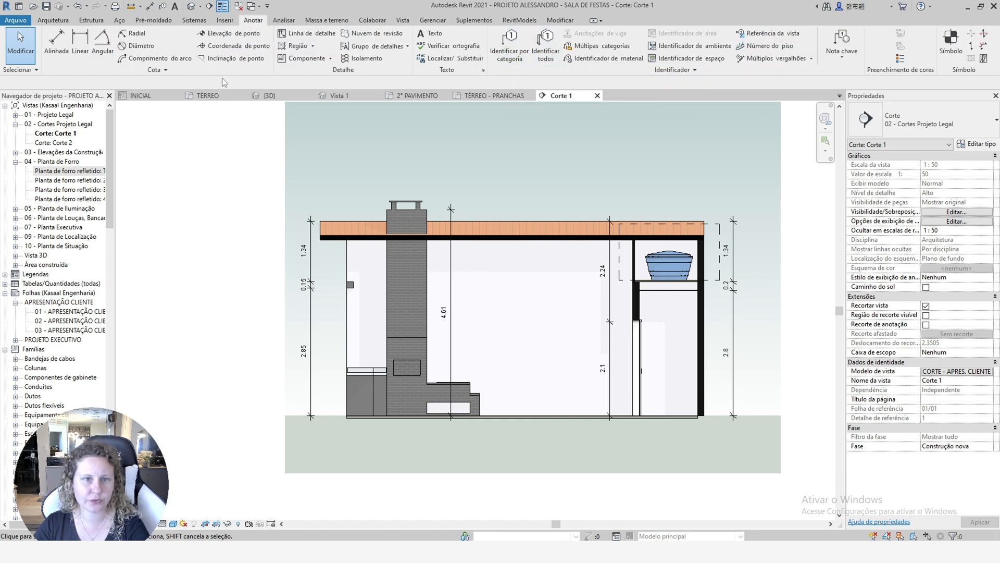
left_click(432, 34)
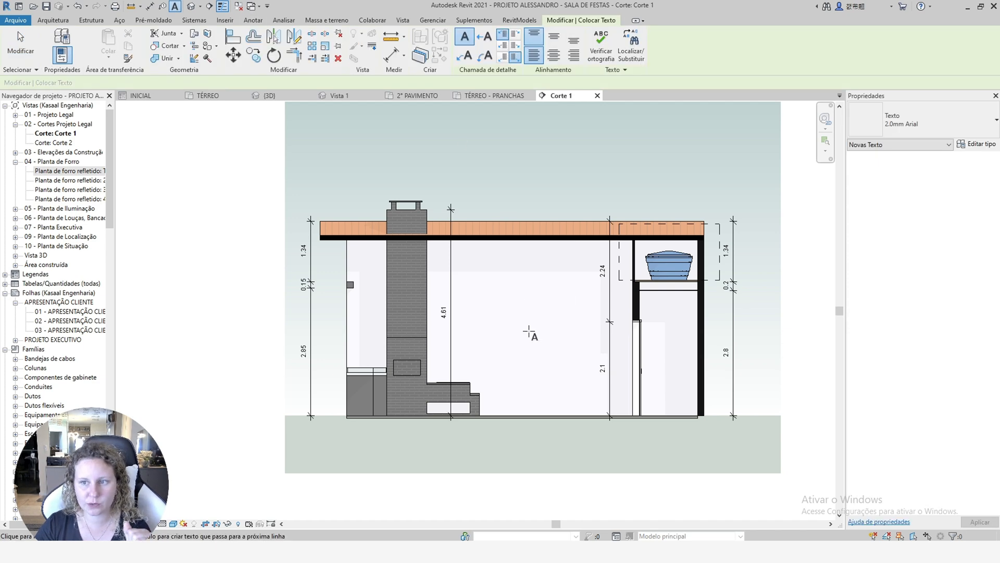
scroll(534, 367, "up", 2)
left_click(535, 371)
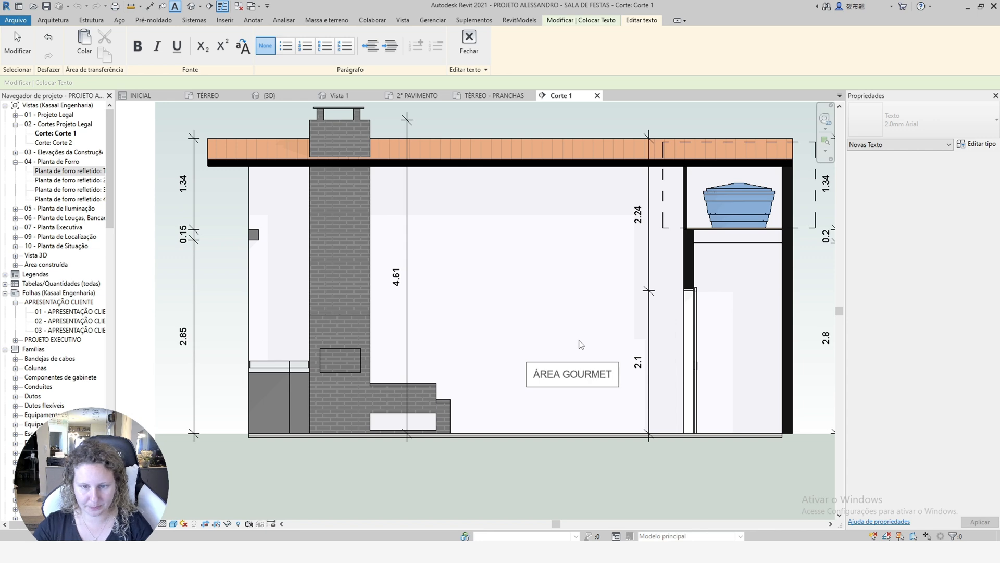
left_click(582, 344)
key("Escape")
key("Escape")
Rotate the ÁREA GOURMET note to read vertically and place it beside the DEPÓSITO door near the floor.
left_click(570, 381)
left_click_drag(618, 361, 568, 326)
left_click_drag(560, 420, 657, 434, "ctrl")
Copy the vertical room label to the other side of the door and change the copy's text to DEPÓSITO.
left_click(255, 56)
left_click(671, 391)
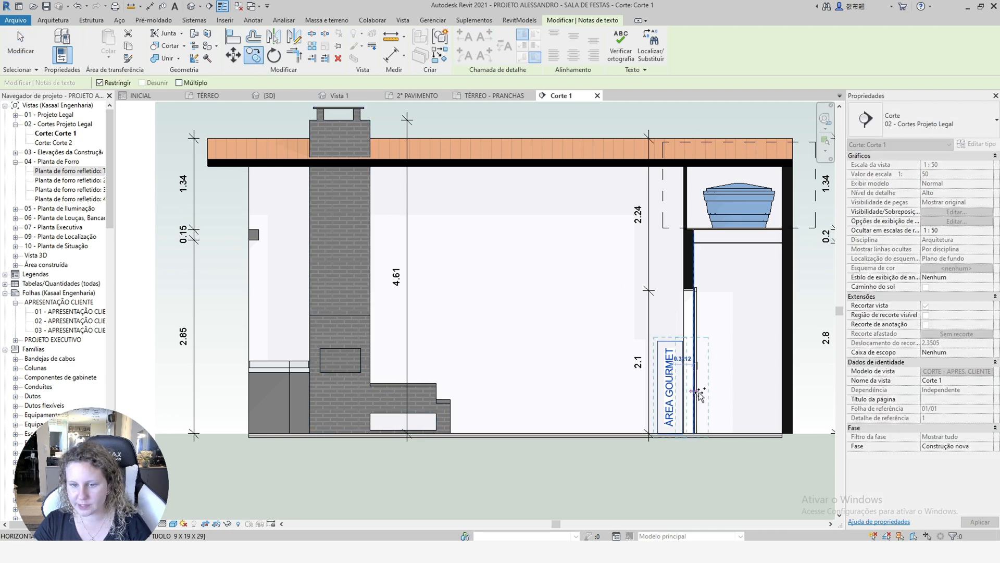
left_click(715, 392)
double_click(714, 354)
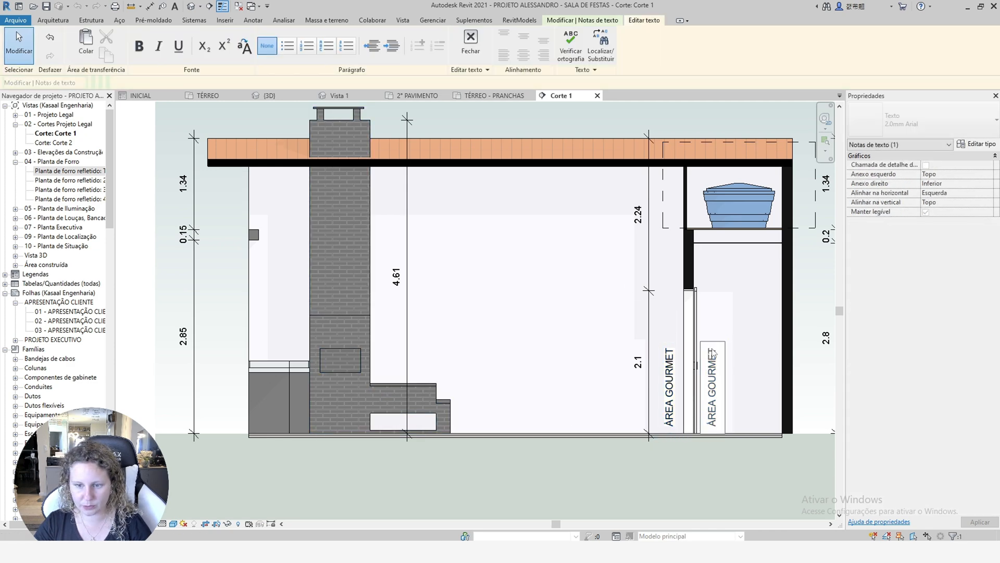
type("R")
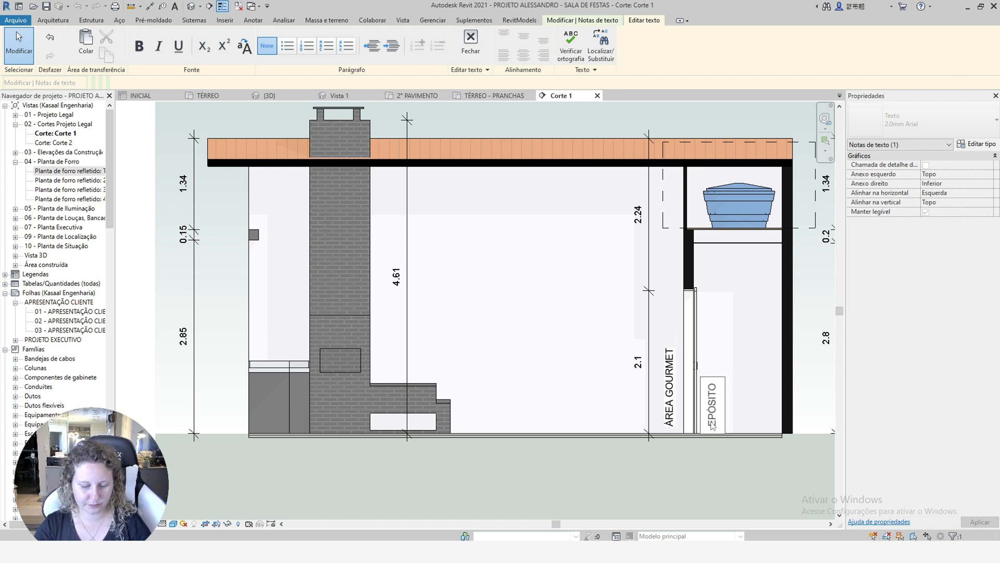
left_click(813, 381)
scroll(511, 391, "down", 2)
key("Escape")
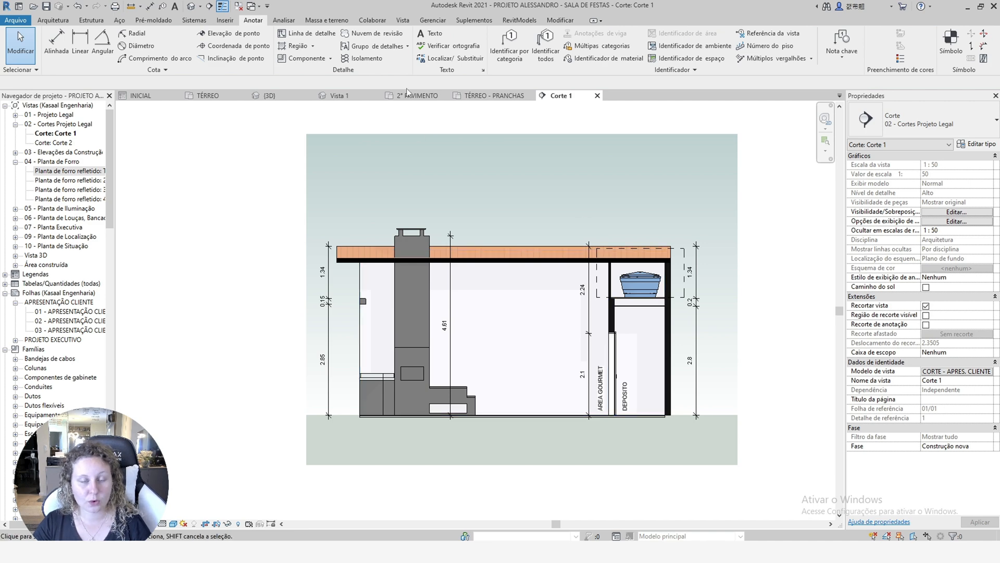
Add the text note DUTO CHURRASQUEIRA above the roof, with its leader ending on the chimney brickwork.
left_click(430, 33)
scroll(447, 208, "up", 4)
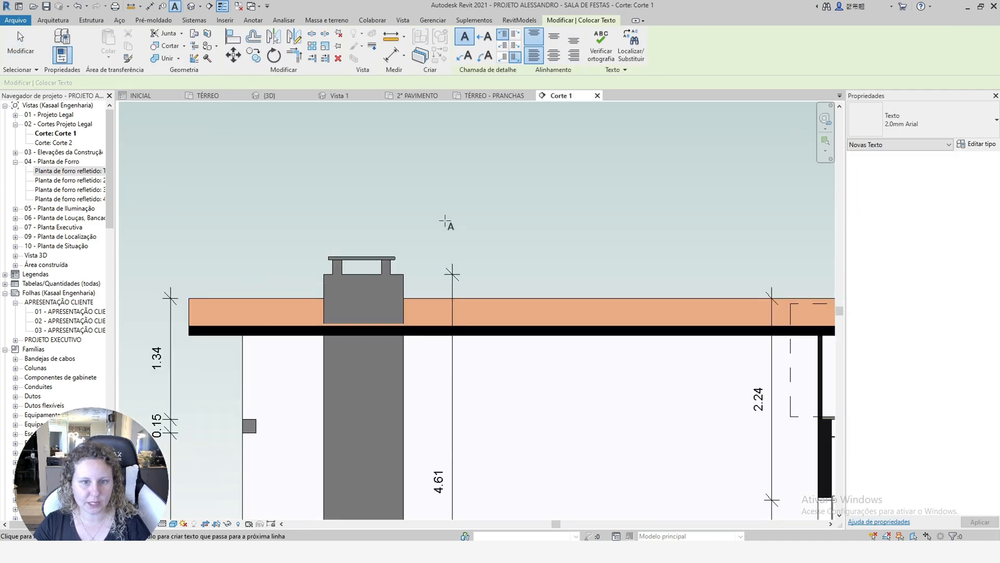
left_click(435, 210)
type("DUTO CHU")
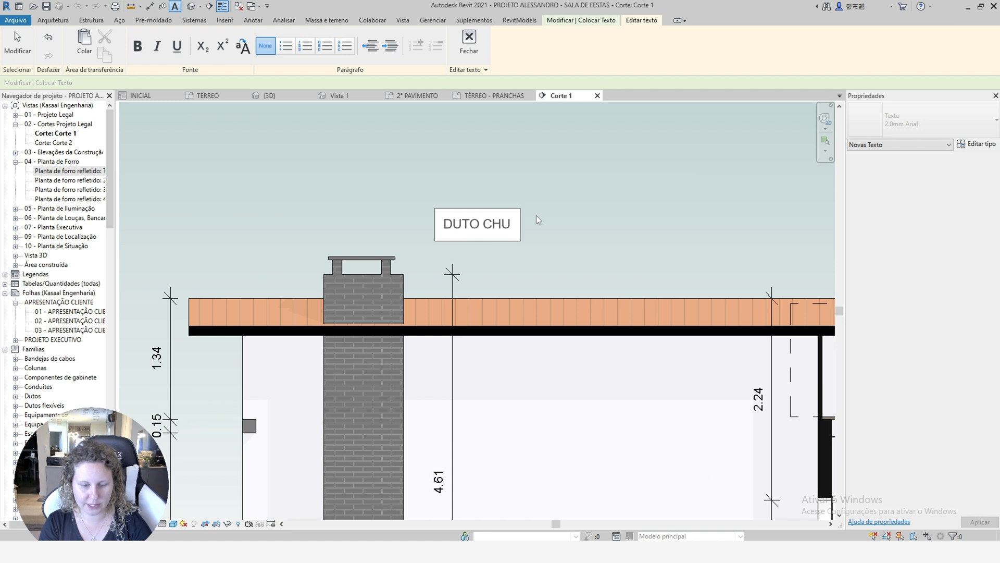
type("RRASUQIE")
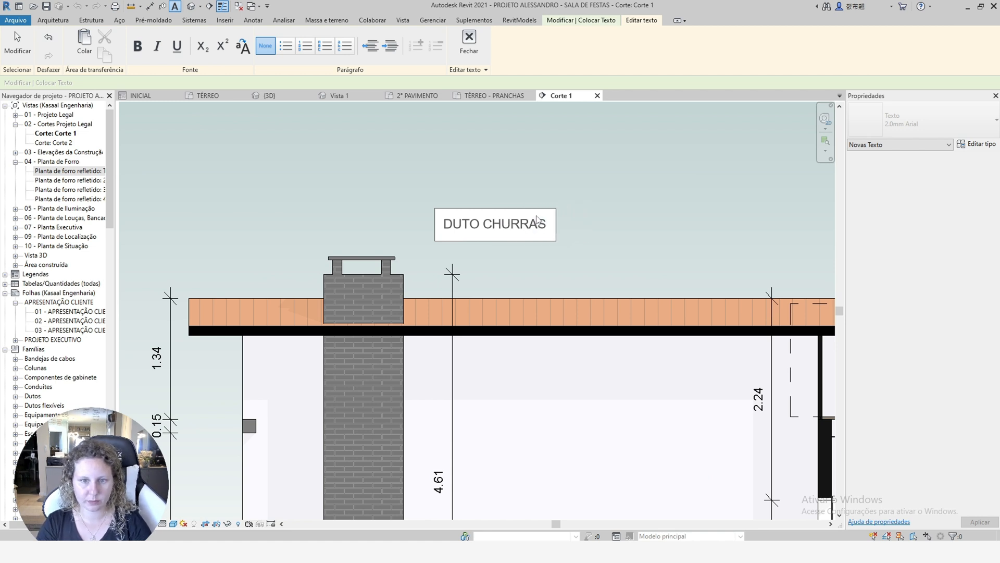
left_click(540, 185)
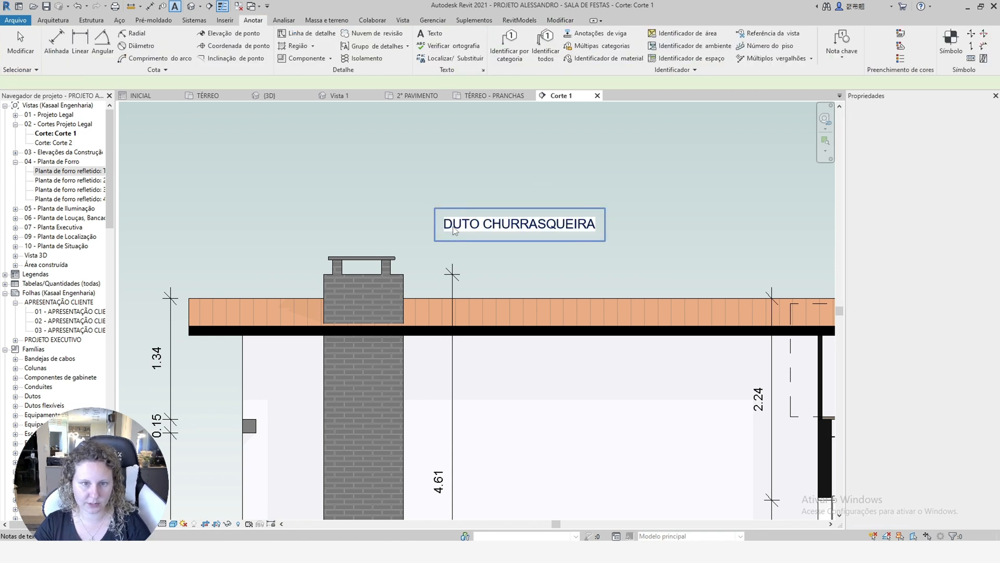
left_click_drag(320, 224, 366, 295)
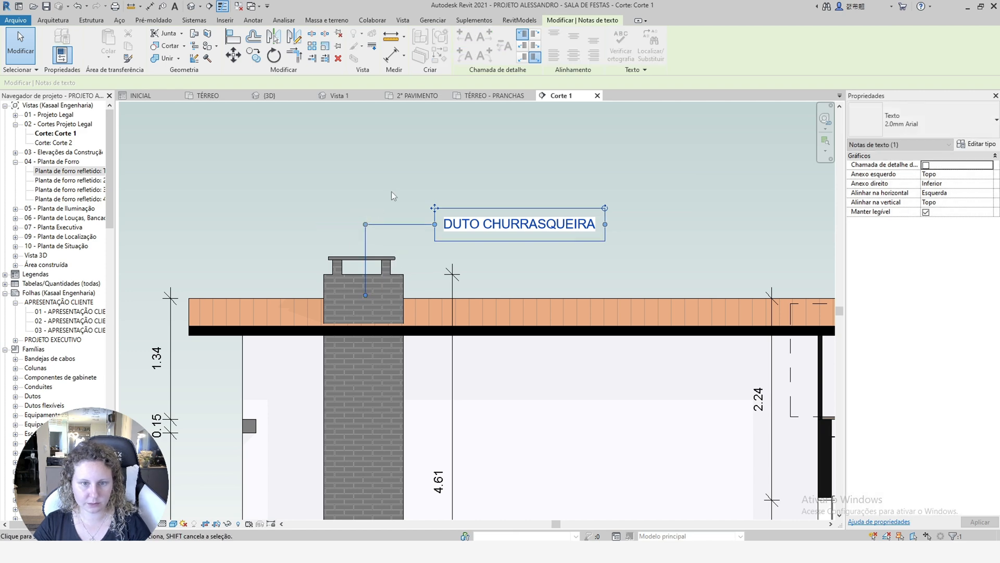
Copy the chimney duct note with its leader farther along the roof and change the copy's text to CUMEEIRA.
left_click(257, 58)
left_click(501, 222)
scroll(335, 284, "down", 1)
middle_click_drag(406, 290, 315, 283)
left_click(598, 266)
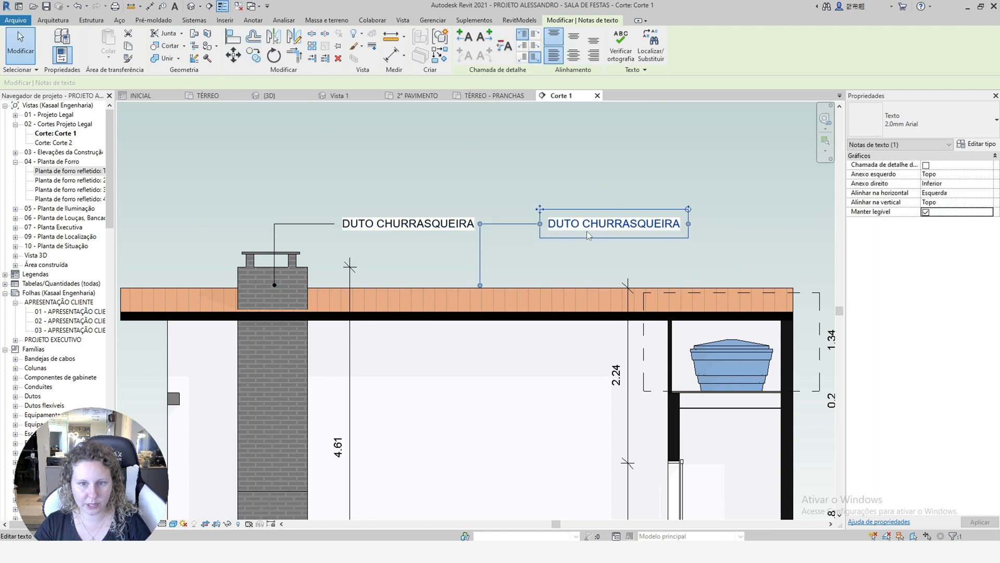
double_click(598, 228)
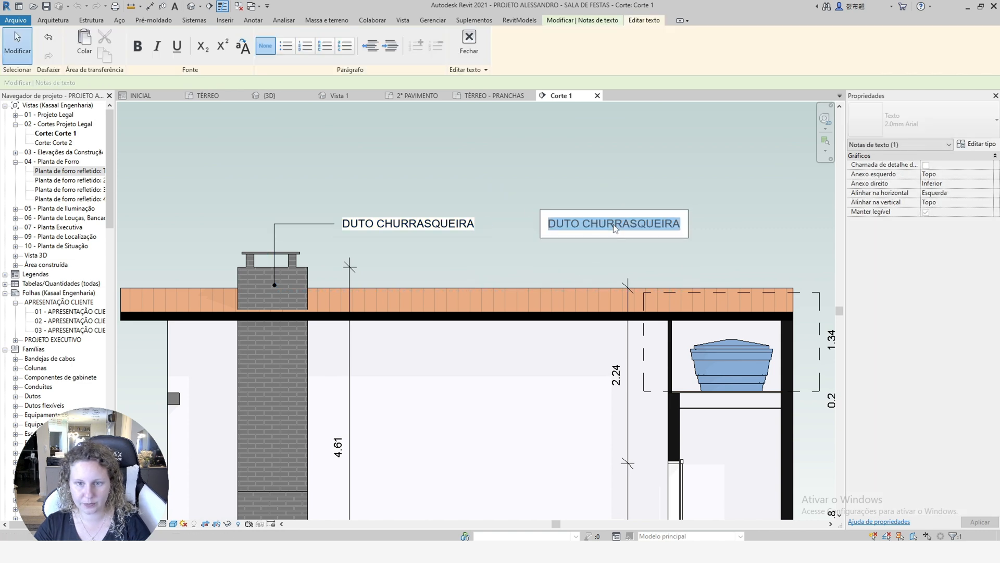
type("CUMEEIR")
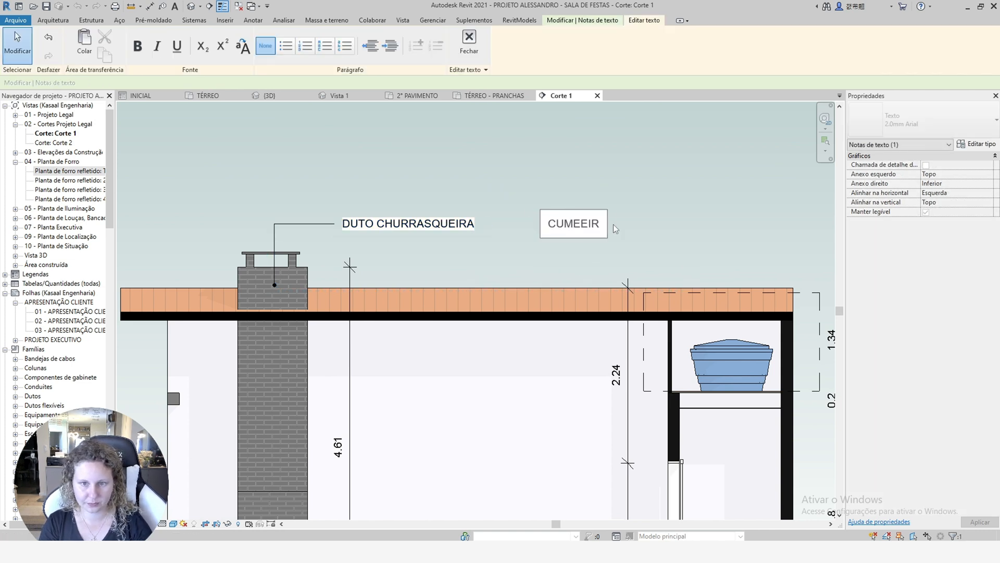
type("A")
left_click(621, 225)
Position the CUMEEIRA note slightly above the roof, with its leader ending on the roof's top edge.
left_click_drag(543, 209, 528, 265)
key("Escape")
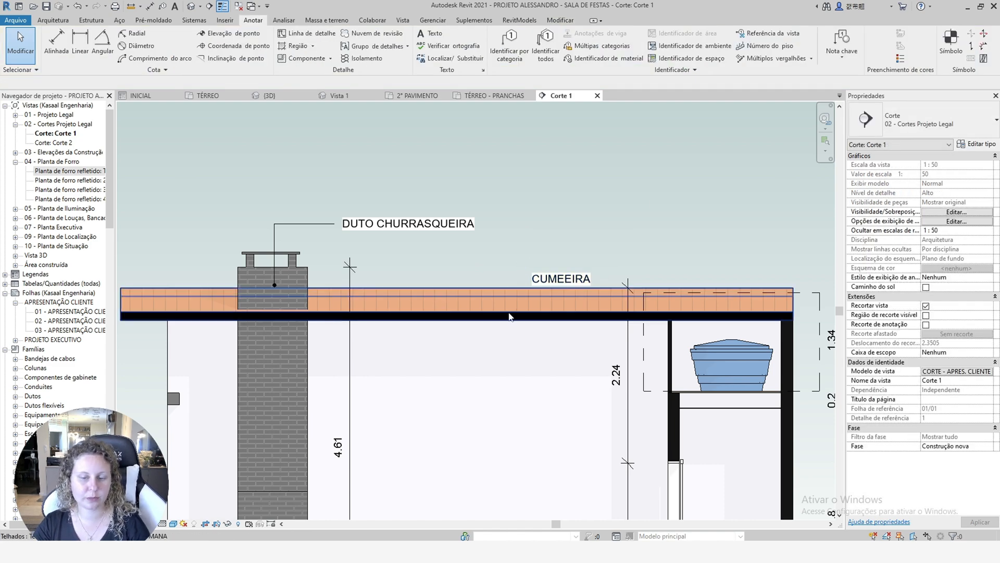
left_click(553, 282)
left_click_drag(552, 283, 552, 261)
scroll(556, 285, "up", 2)
left_click_drag(361, 241, 450, 241)
Place a spot elevation of type 02 - Elevação Corte - 1.5 mm on the roof's top edge beneath the CUMEEIRA note.
left_click(253, 20)
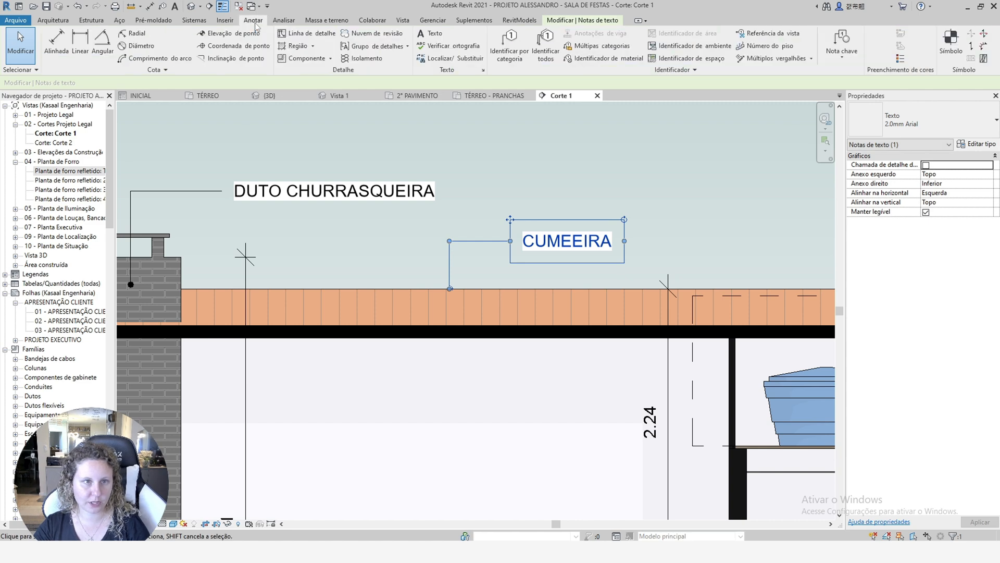
left_click(229, 35)
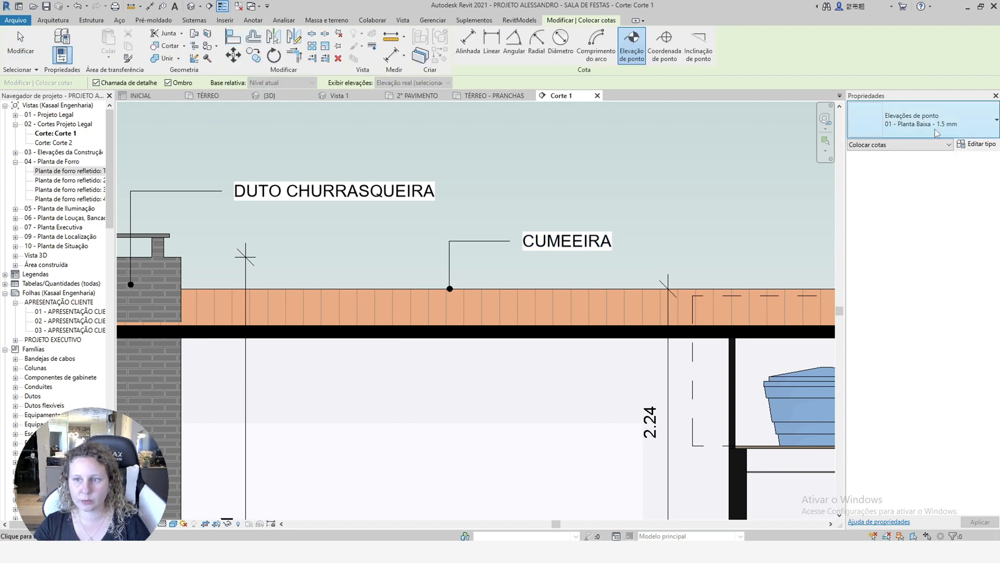
left_click(917, 125)
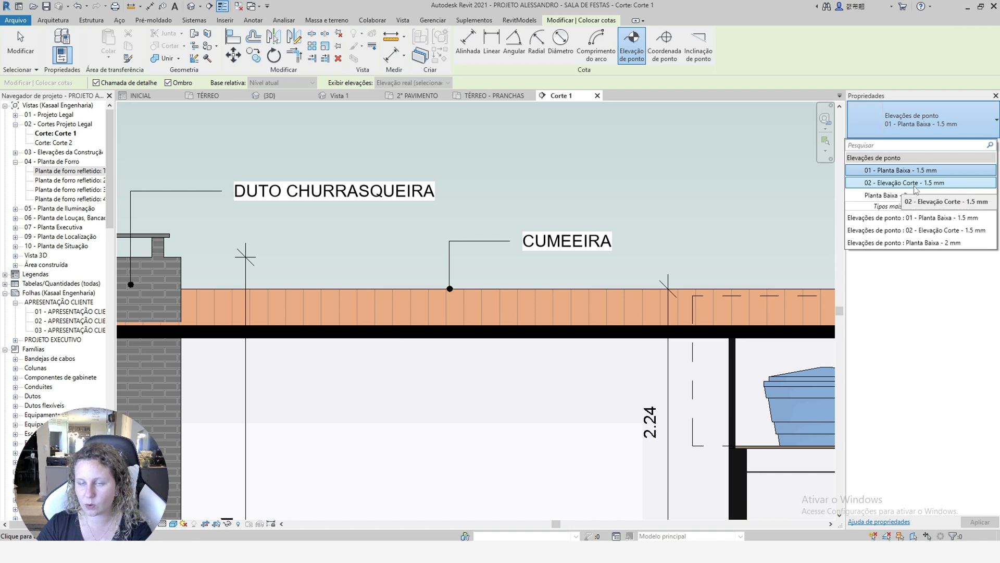
left_click(915, 183)
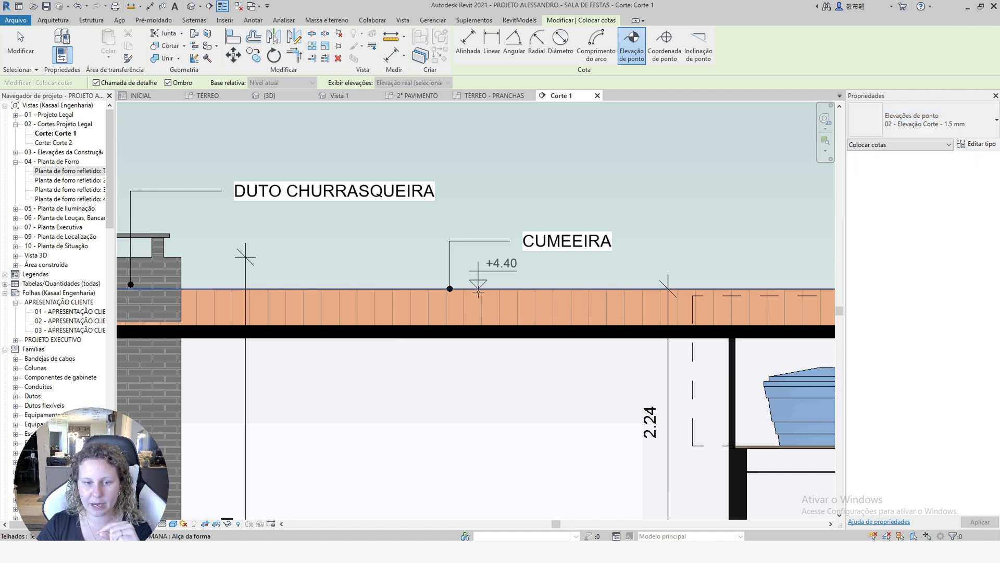
left_click(483, 289)
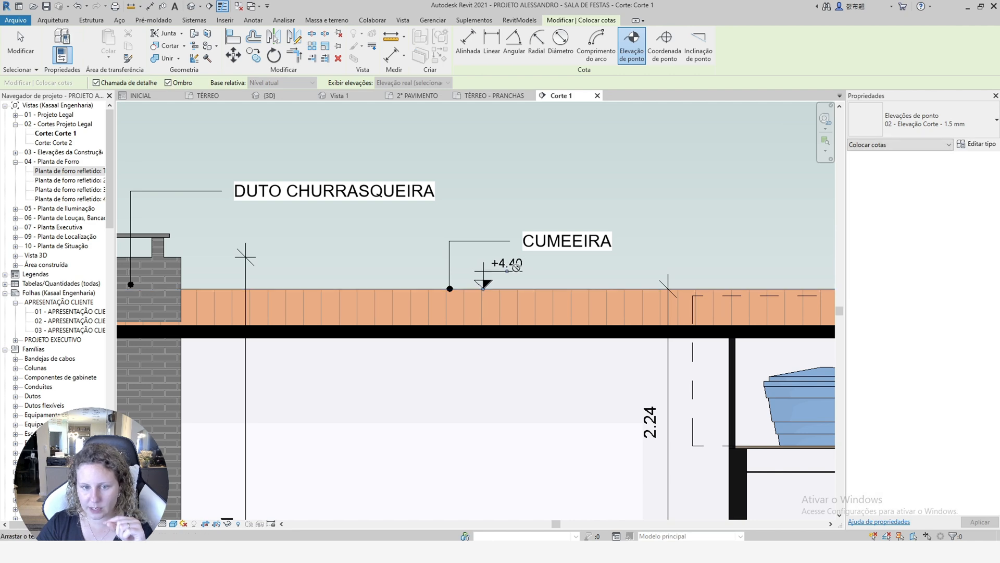
Finish placing the spot elevation on the roof ridge beside the CUMEEIRA label and select the placed annotation.
key("Escape")
key("Escape")
scroll(430, 298, "down", 3)
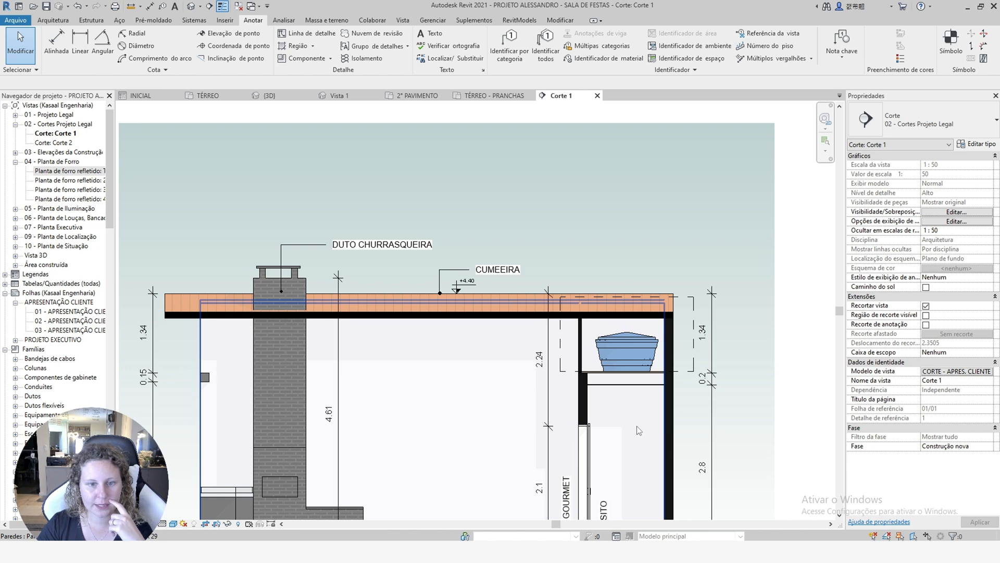
left_click(463, 290)
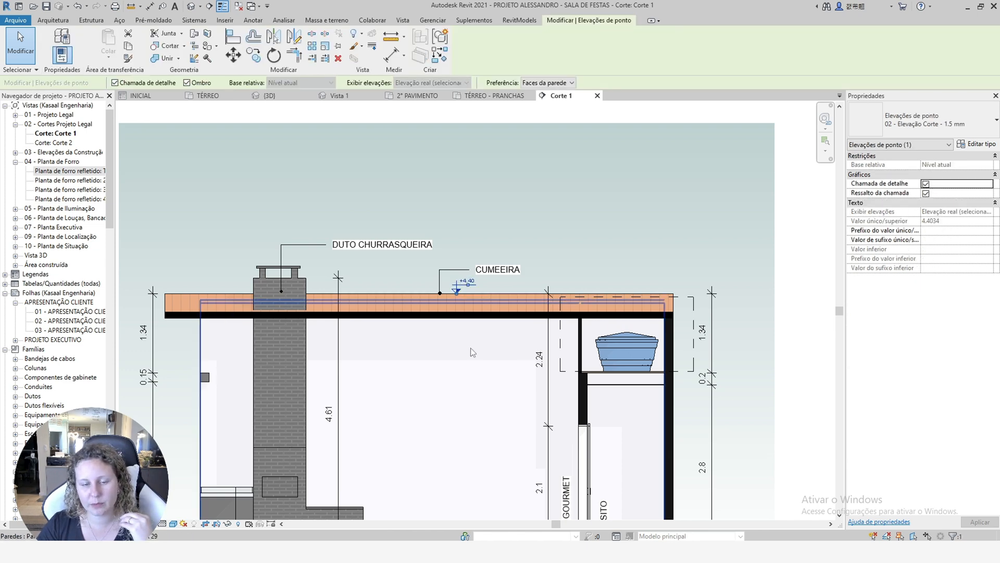
scroll(470, 348, "down", 4)
scroll(491, 467, "up", 3)
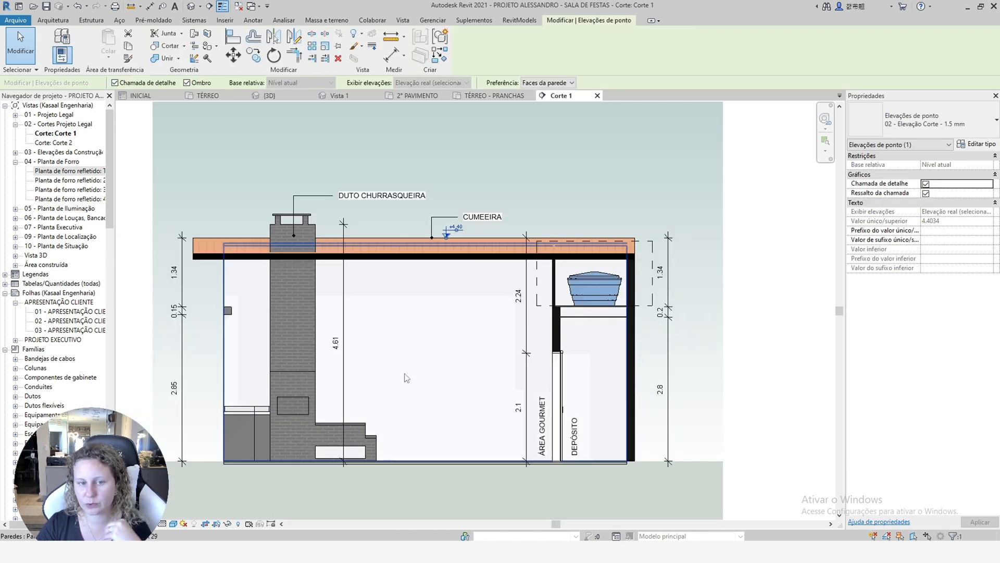
Place spot elevations on the floor lines of the ÁREA GOURMET and the DEPÓSITO.
key("c")
key("s")
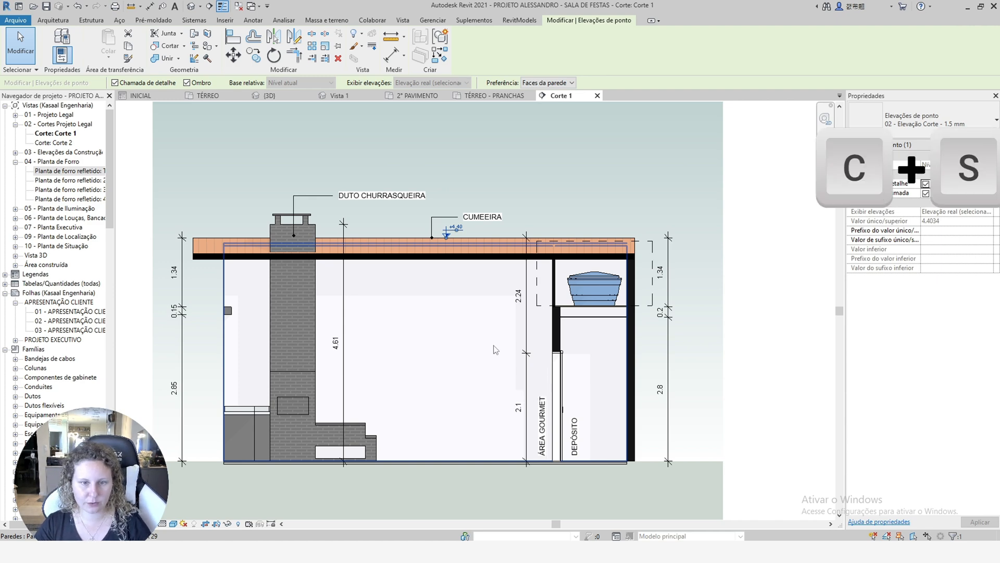
scroll(461, 442, "up", 4)
scroll(360, 449, "up", 3)
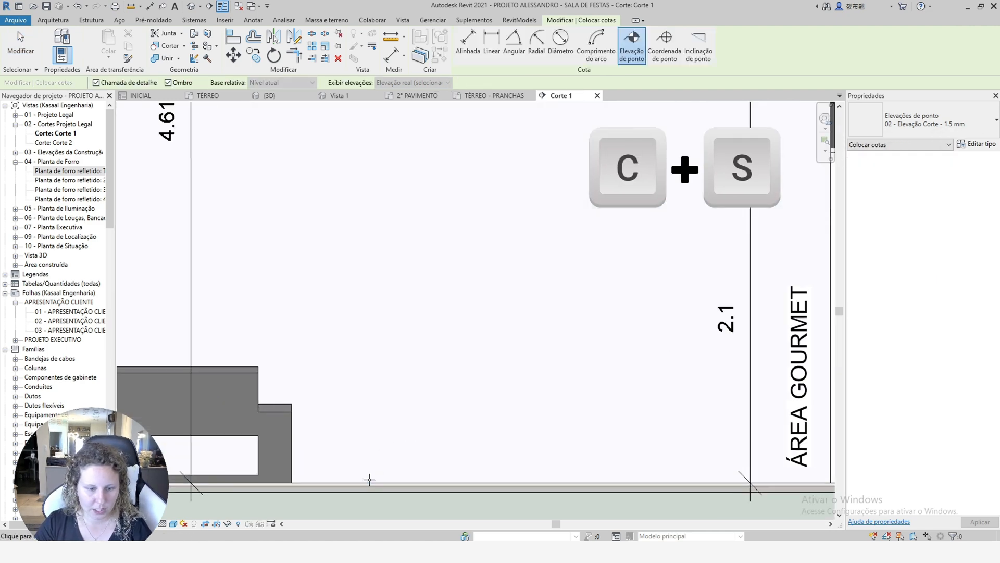
left_click(358, 474)
scroll(361, 379, "down", 3)
scroll(681, 428, "up", 4)
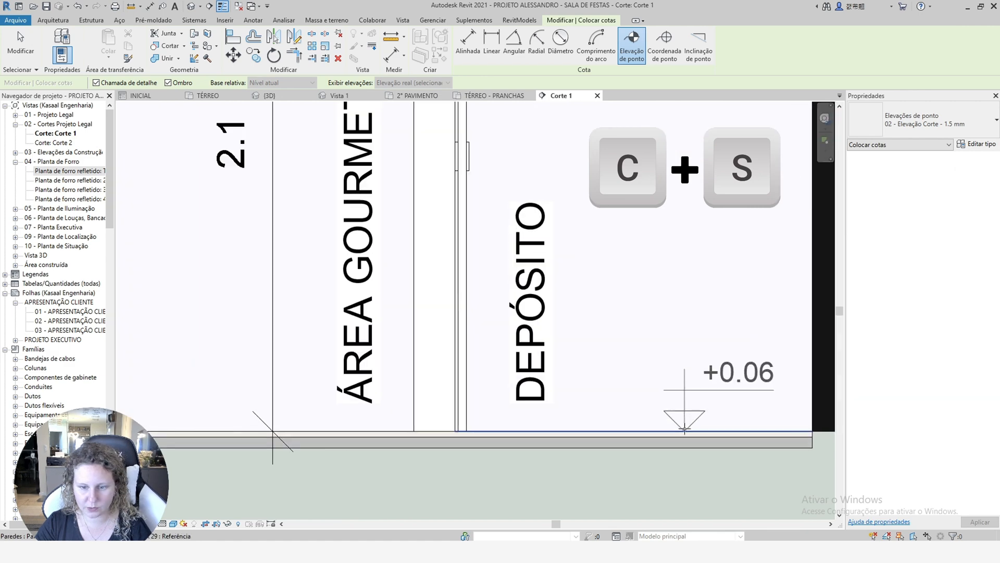
left_click(695, 426)
Place a spot elevation on the PVC ceiling under the water tank and inspect the ceiling's properties.
scroll(631, 203, "down", 4)
scroll(631, 202, "up", 4)
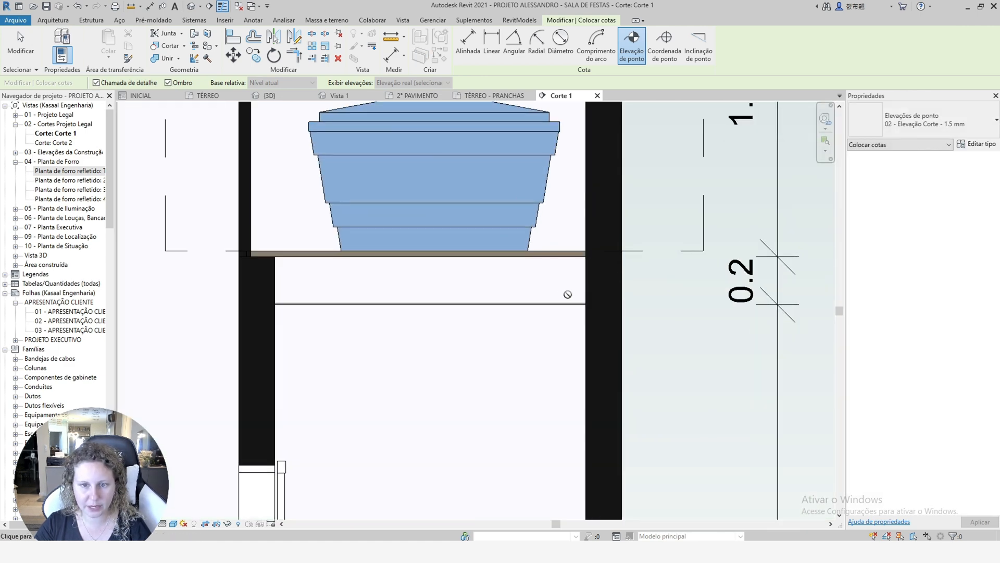
scroll(533, 301, "up", 4)
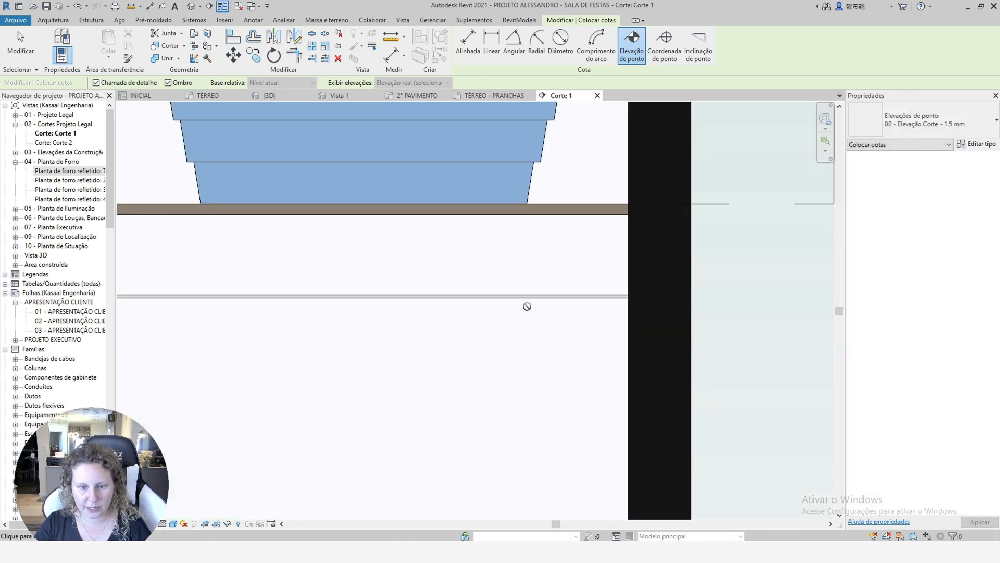
left_click(524, 290)
scroll(534, 384, "down", 5)
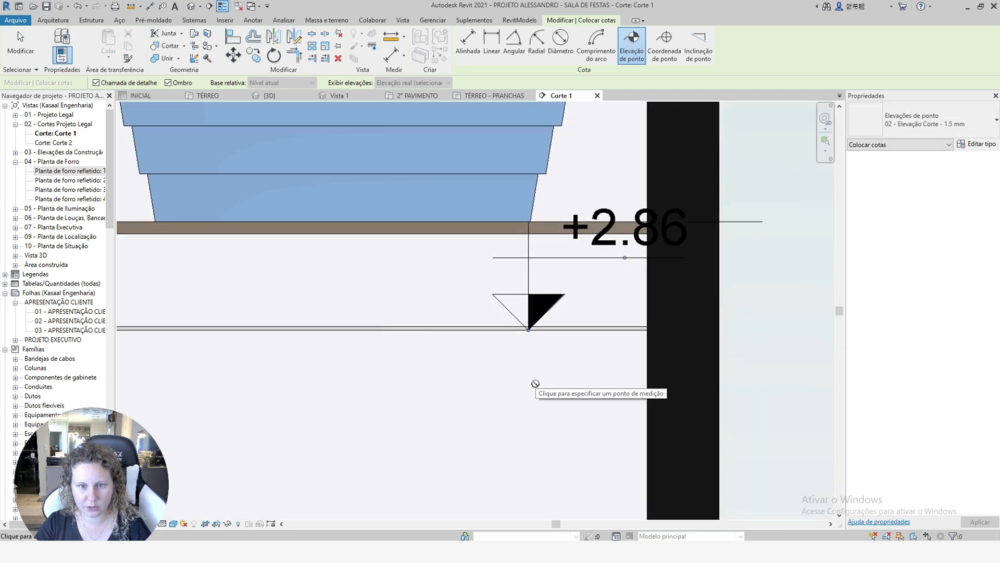
key("Escape")
left_click(547, 357)
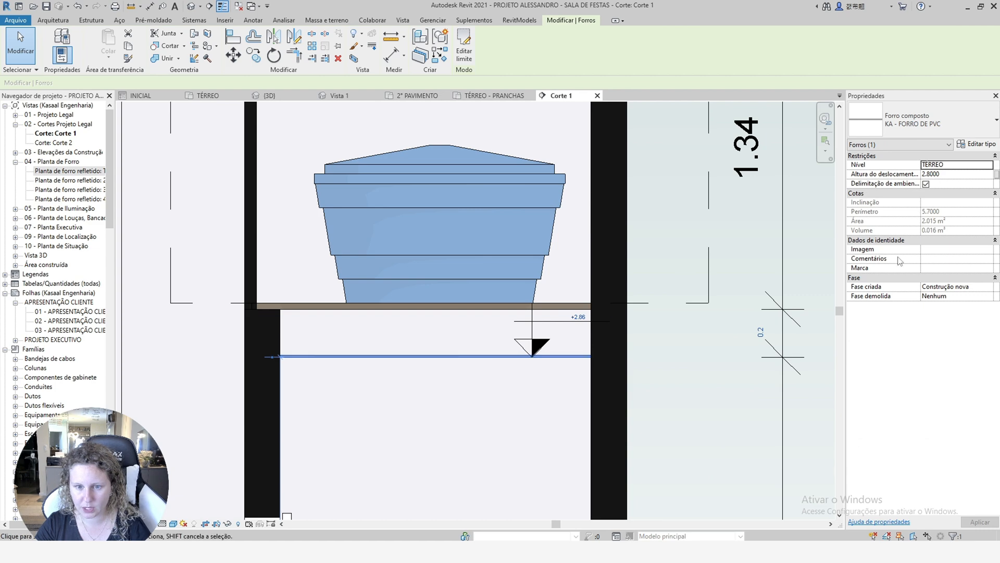
scroll(482, 360, "down", 4)
key("Escape")
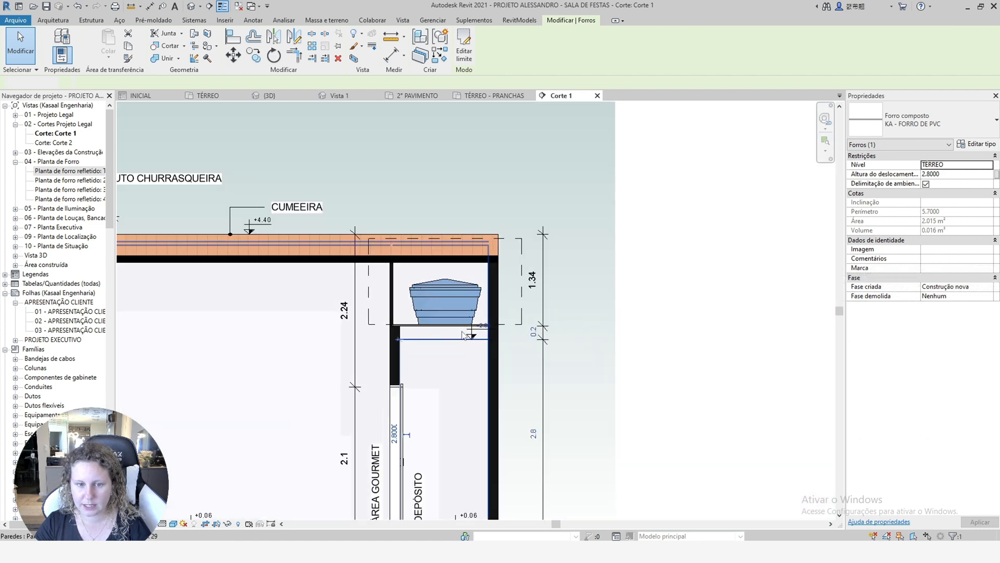
Move the text of the PVC ceiling's spot elevation to the left of its marker and delete that annotation.
scroll(484, 336, "up", 5)
scroll(497, 336, "down", 5)
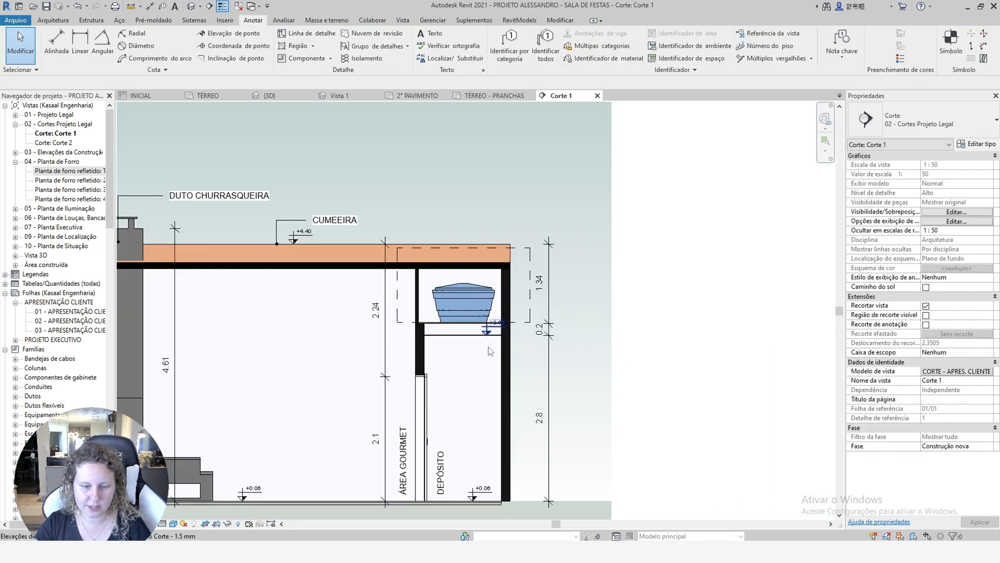
scroll(478, 392, "up", 6)
scroll(478, 392, "down", 5)
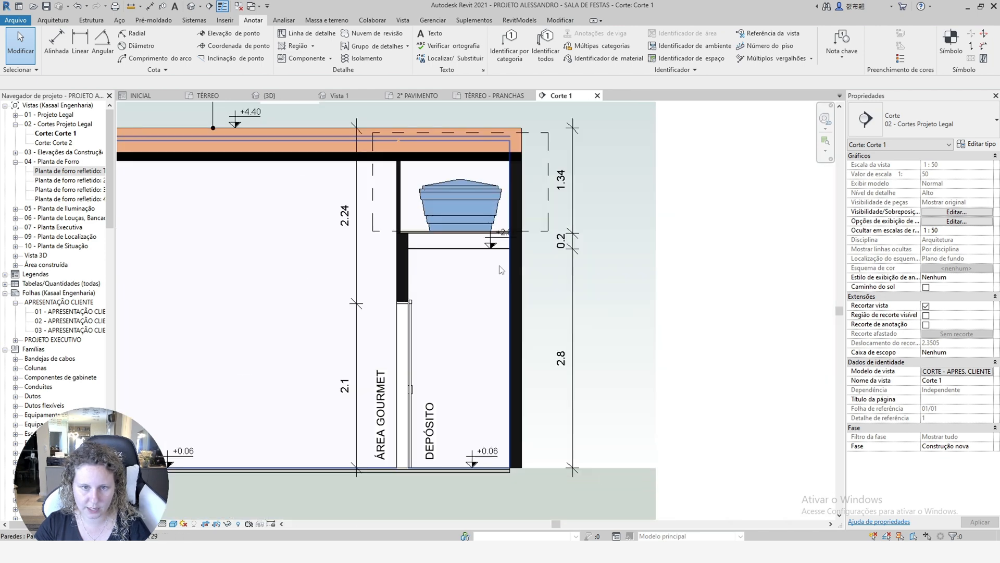
scroll(521, 250, "up", 6)
left_click(530, 240)
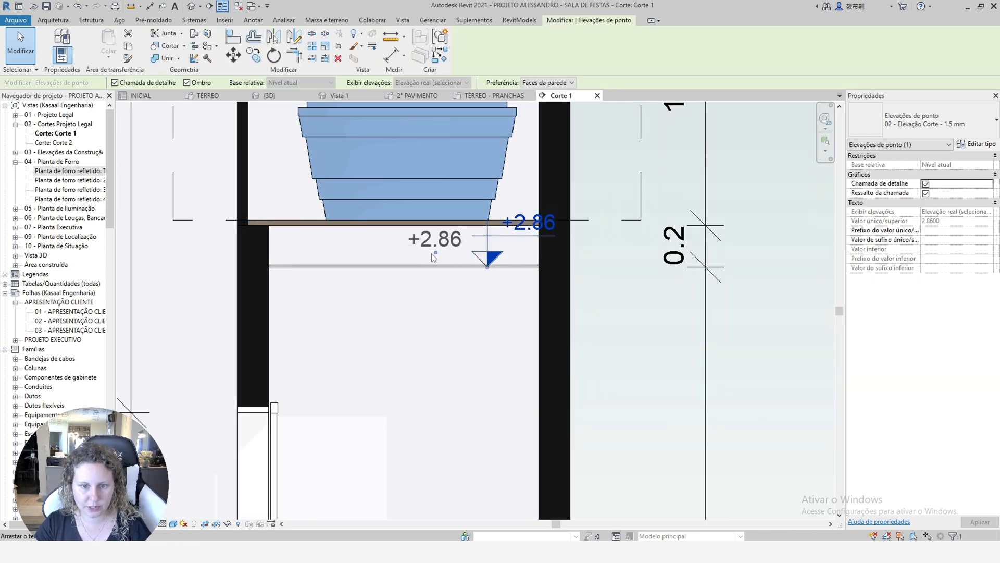
left_click_drag(432, 254, 436, 252)
left_click(498, 280)
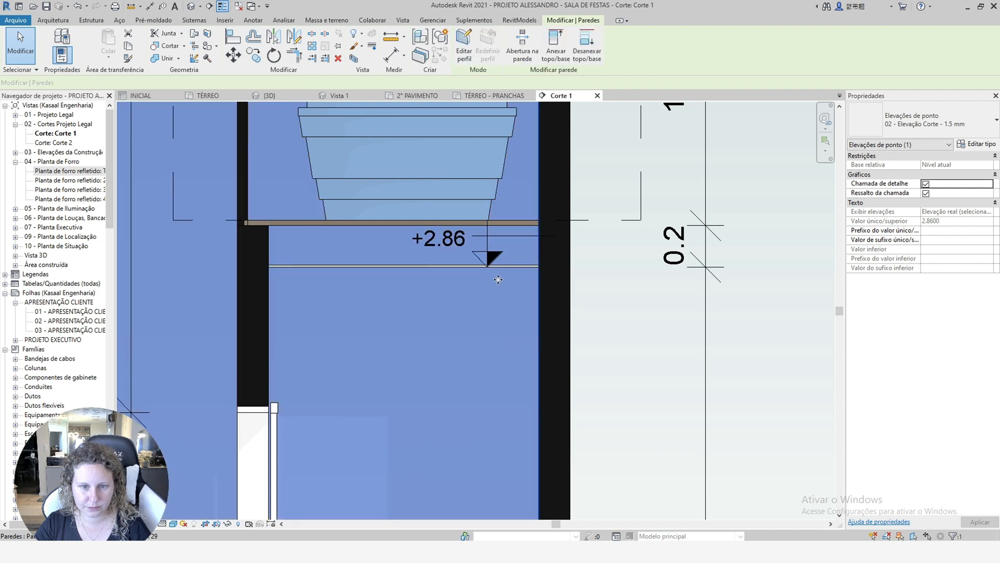
key("Escape")
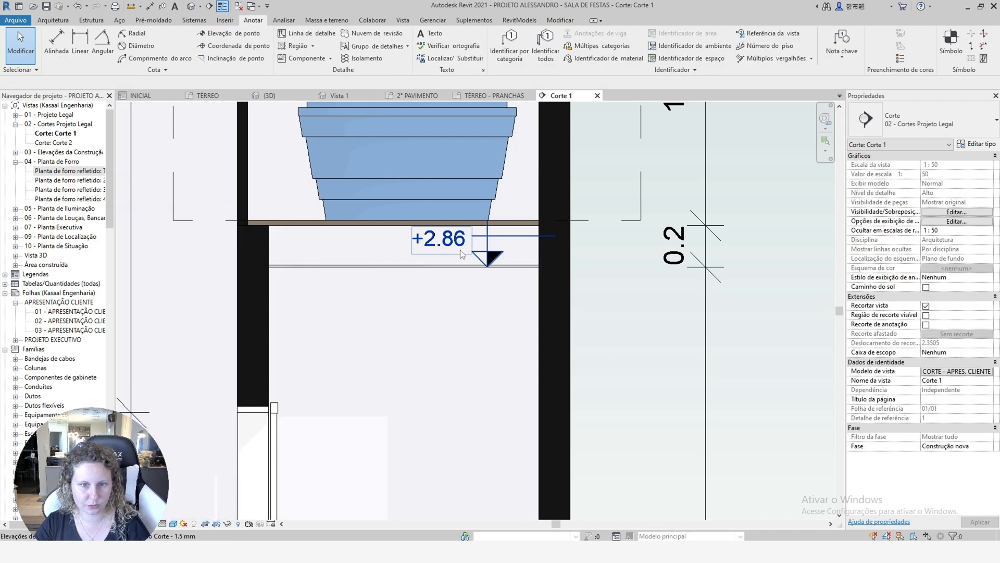
left_click(488, 264)
scroll(516, 276, "down", 5)
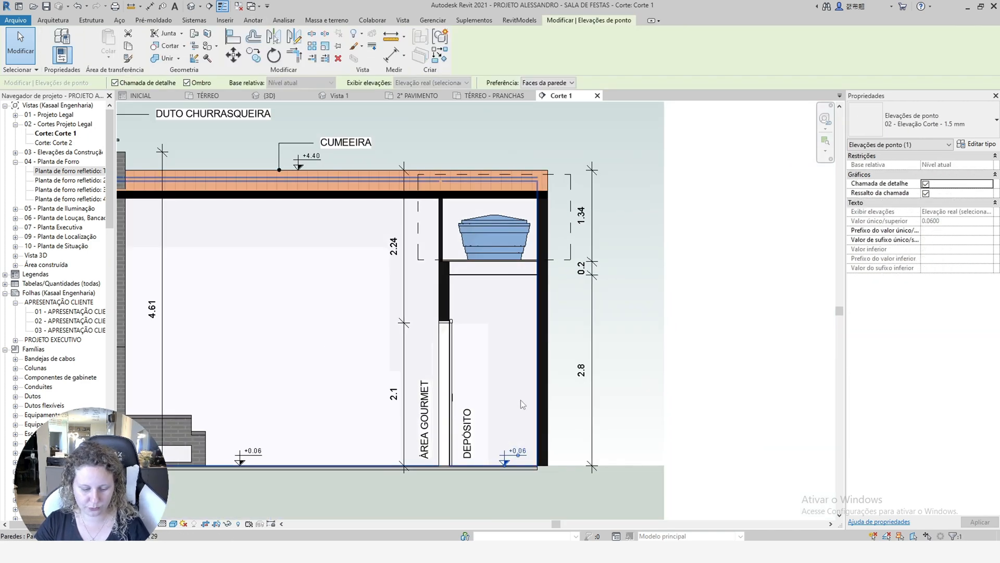
Place a spot elevation on the PVC ceiling, extending its leader through the inner wall so the marker sits in the ÁREA GOURMET.
key("c")
key("s")
scroll(553, 265, "up", 4)
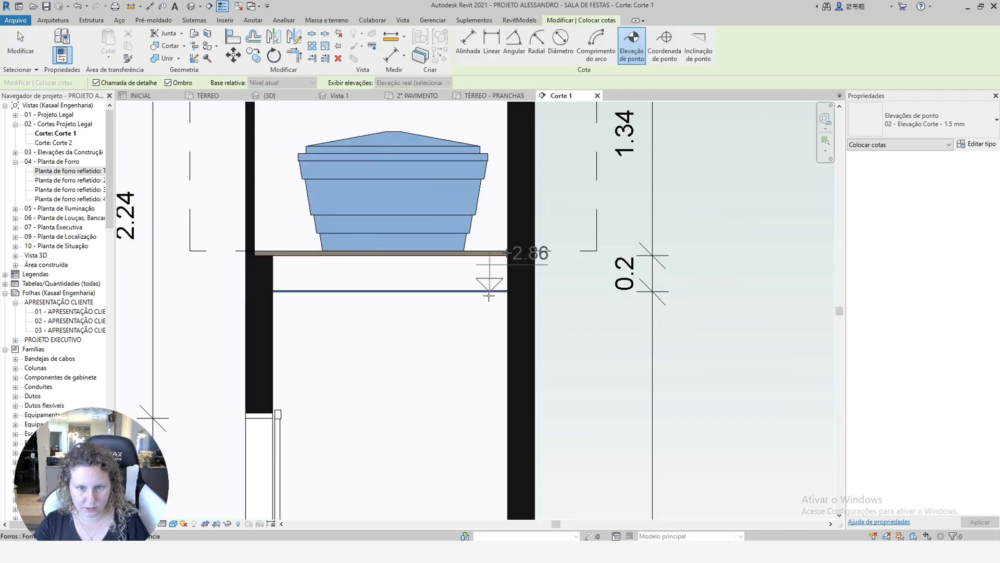
left_click(475, 290)
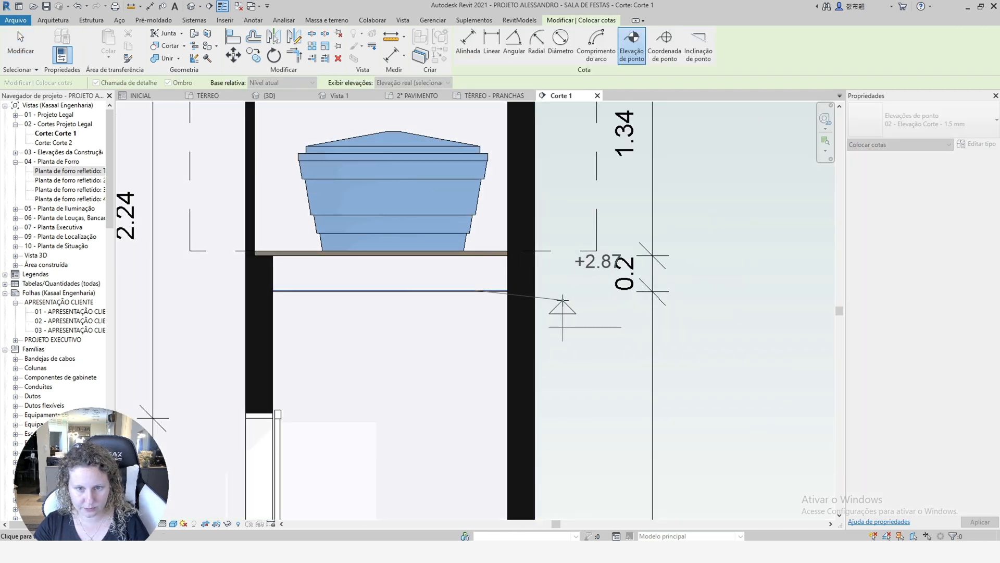
key("Escape")
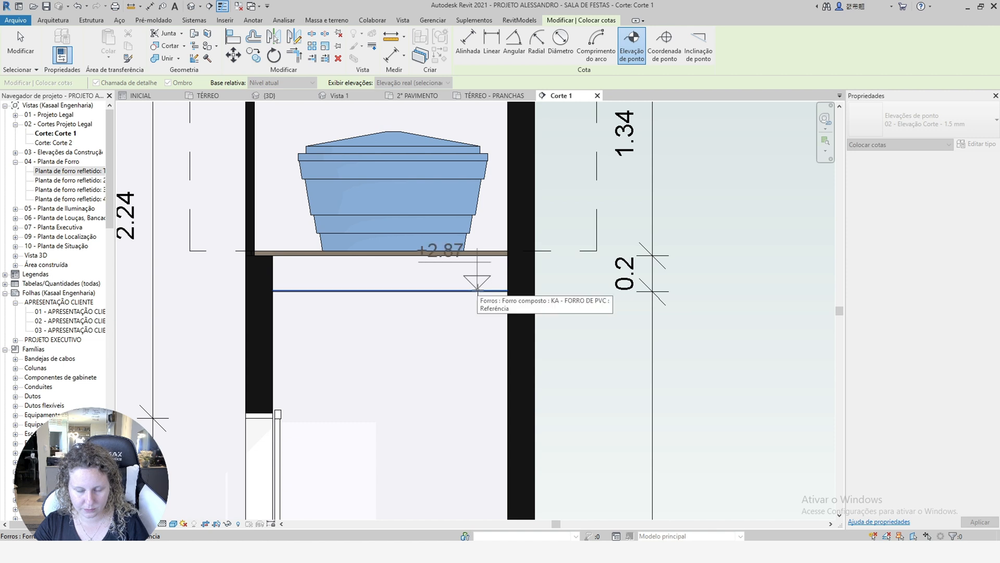
left_click(476, 290)
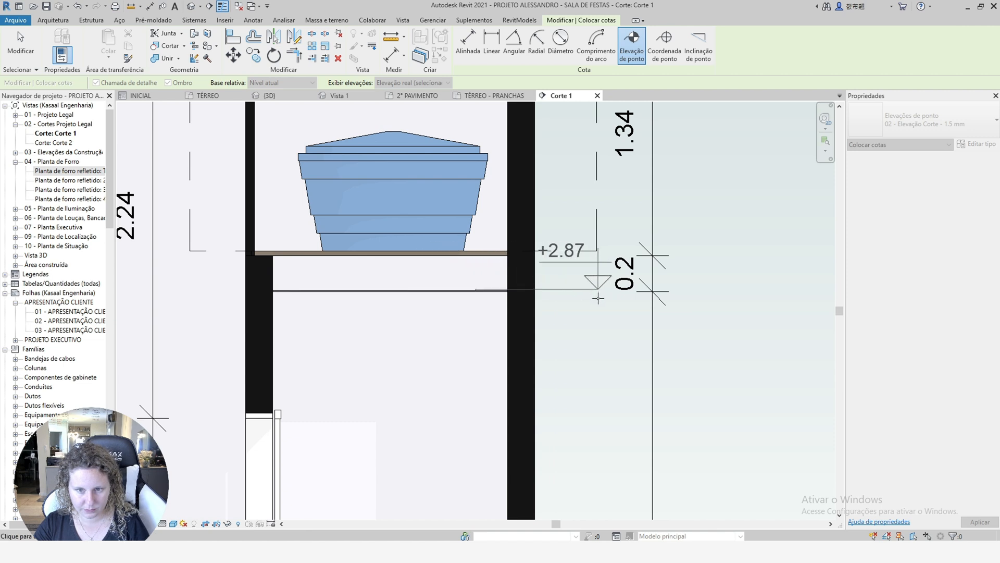
left_click(176, 310)
scroll(175, 309, "down", 3)
Place a spot elevation on the top of the slab supporting the water tank, beside the inner wall.
scroll(277, 251, "up", 6)
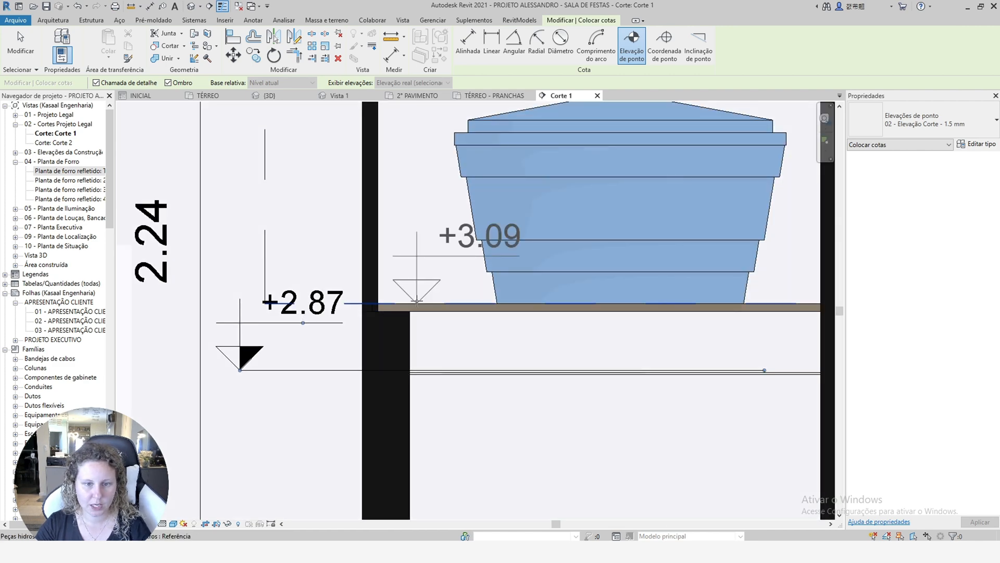
left_click(417, 300)
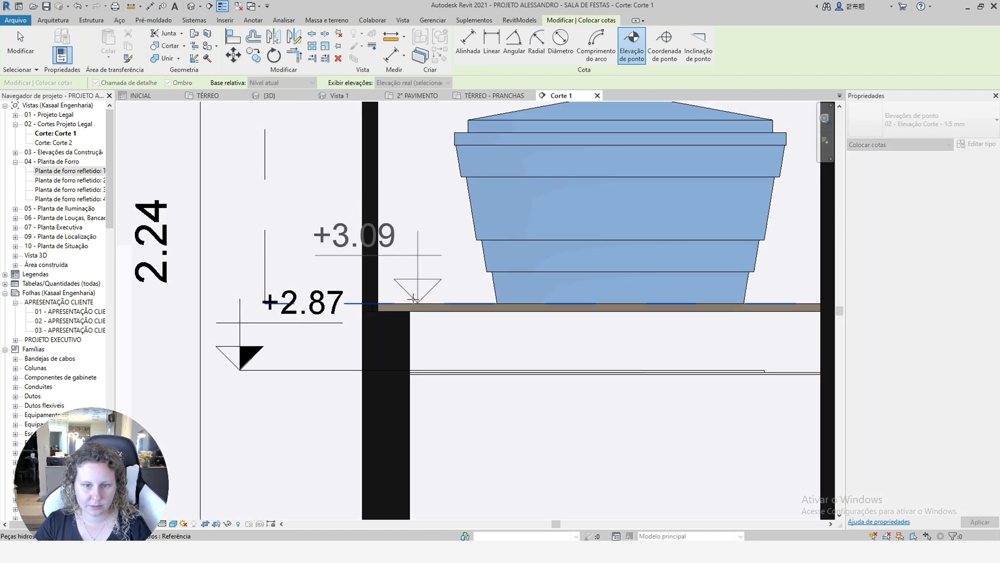
scroll(413, 299, "down", 2)
left_click(438, 272)
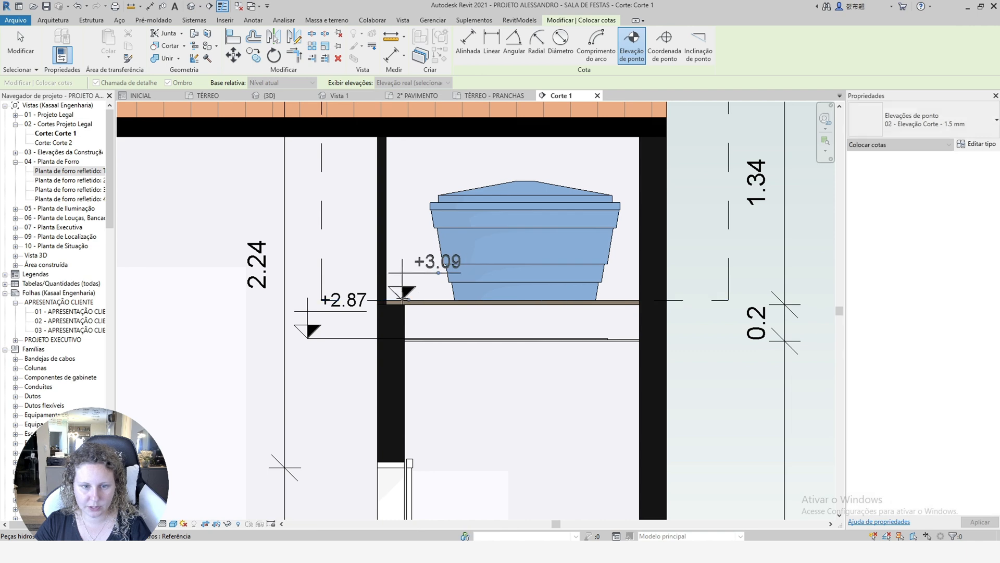
key("Escape")
key("Escape")
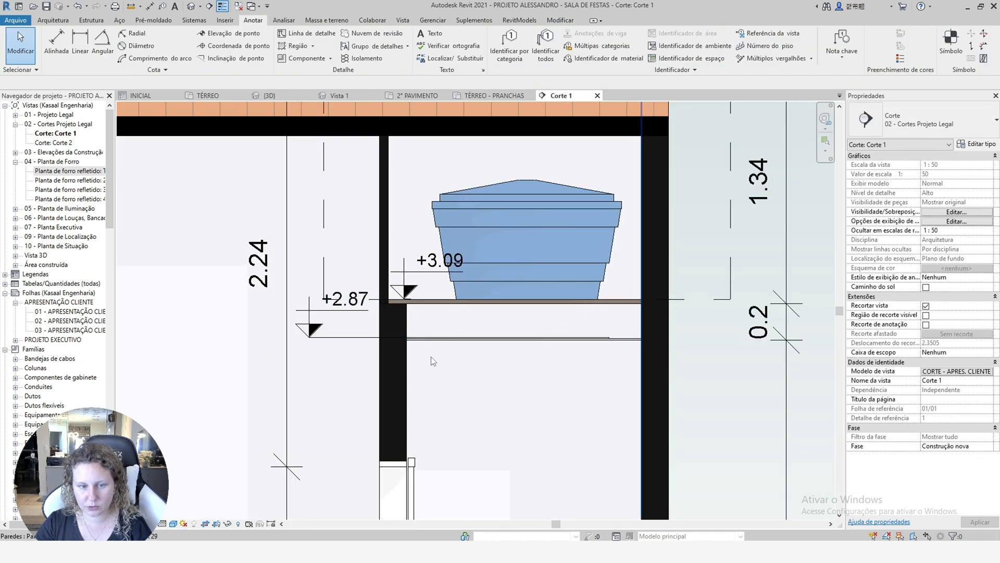
Try moving the PVC ceiling's spot elevation marker outside the DEPÓSITO's outer wall and undo the move.
scroll(470, 361, "up", 3)
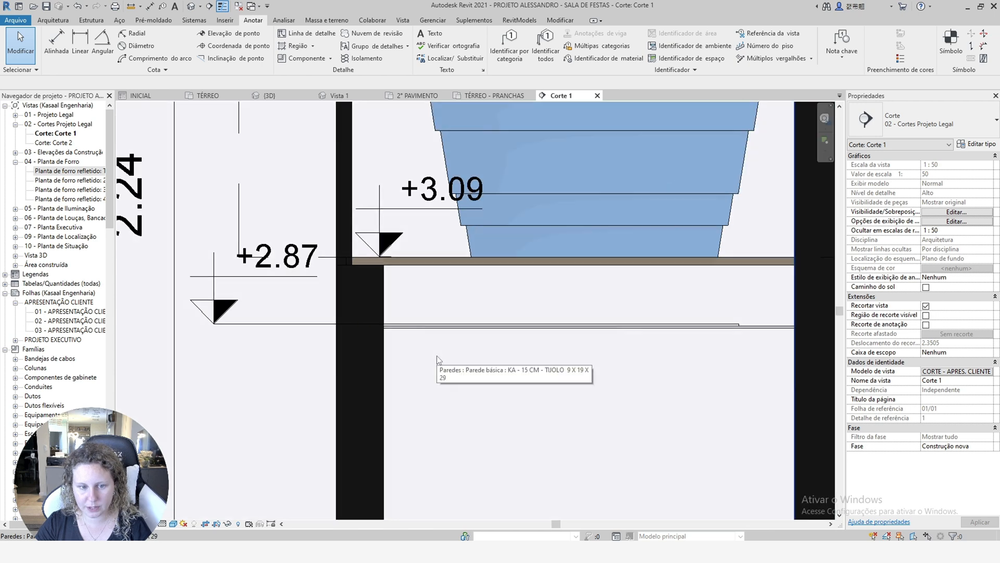
left_click(302, 325)
scroll(404, 347, "down", 5)
key("Escape")
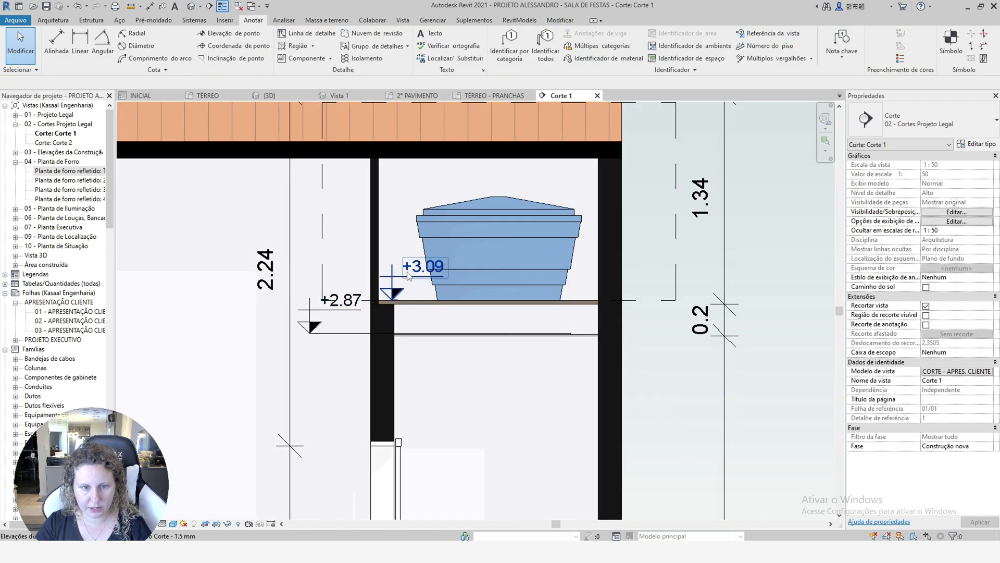
left_click(345, 336)
scroll(567, 348, "up", 4)
scroll(569, 344, "up", 2)
left_click_drag(580, 315, 163, 319)
scroll(588, 399, "down", 5)
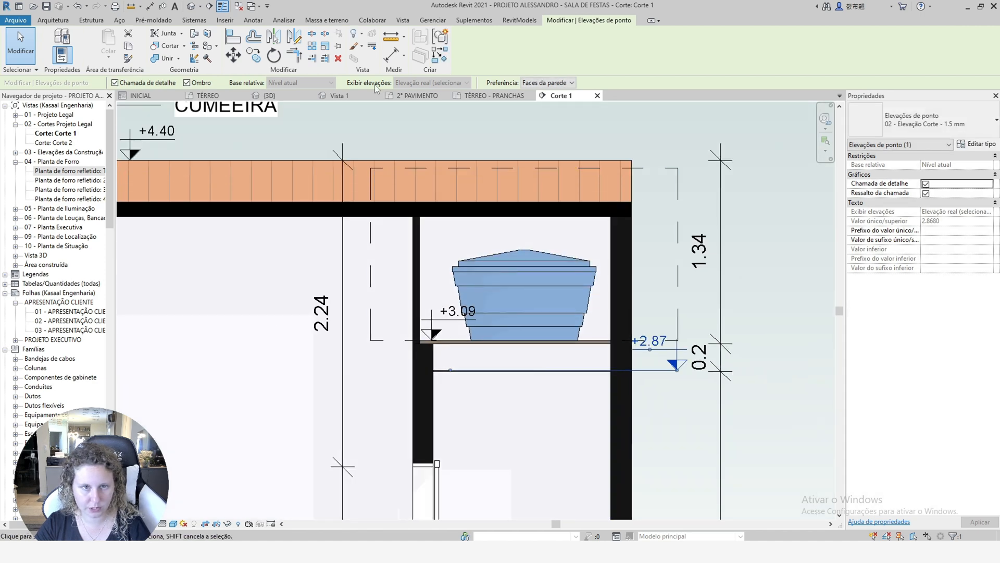
scroll(574, 236, "up", 5)
key("ctrl+z")
scroll(601, 347, "down", 5)
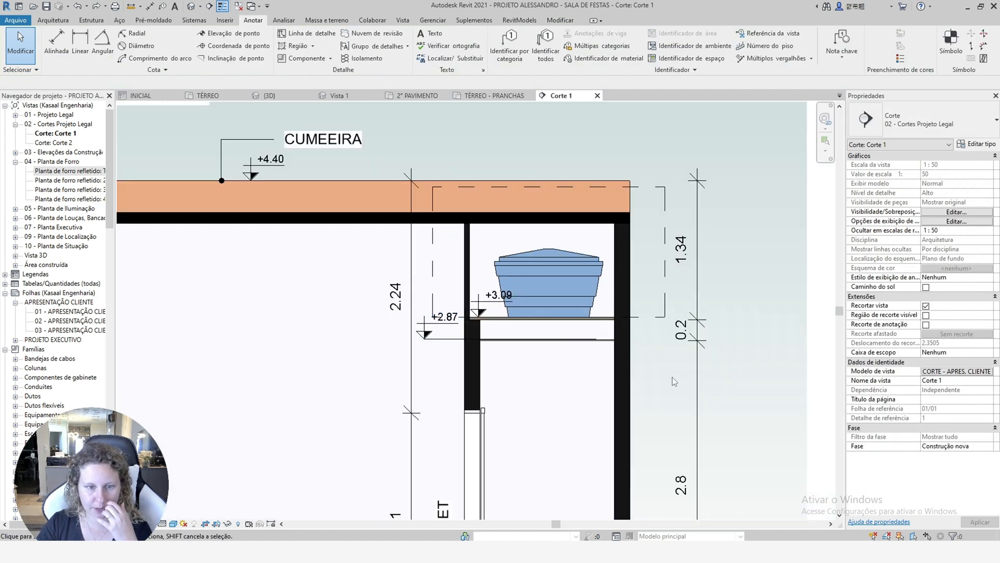
Move the lower witness line of the 0.2 segment in the outer dimension string to the PVC ceiling's upper face.
left_click(697, 366)
scroll(674, 366, "up", 2)
scroll(674, 370, "up", 2)
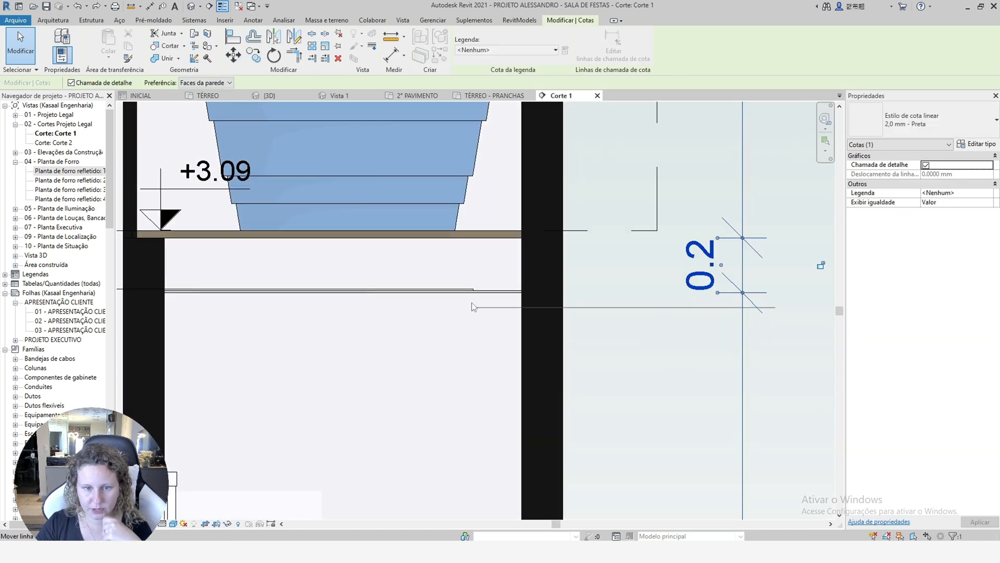
left_click_drag(474, 307, 486, 290)
scroll(611, 386, "down", 5)
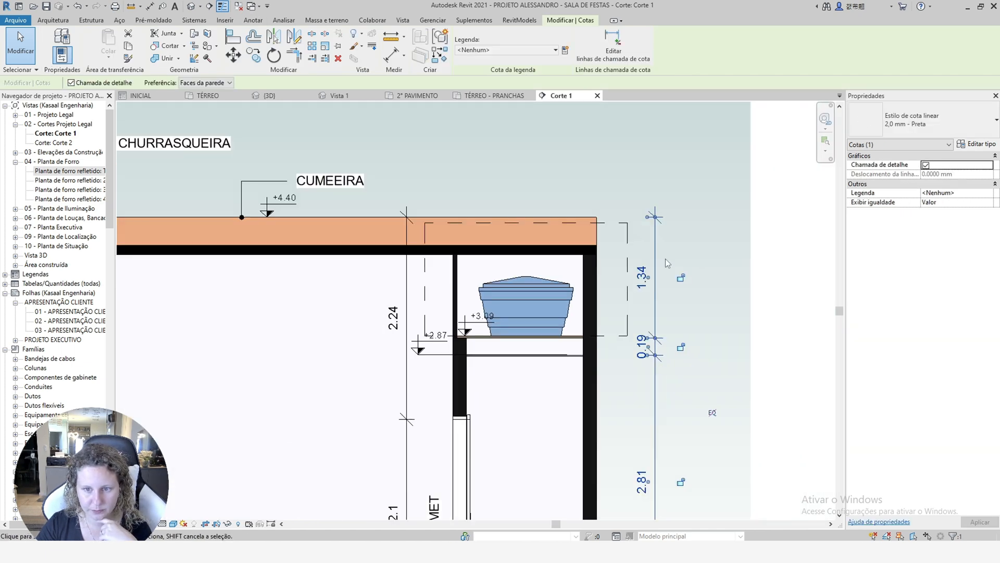
Move the dimension string's witness line at the tank slab to the slab's top face and deselect the string.
scroll(656, 339, "up", 4)
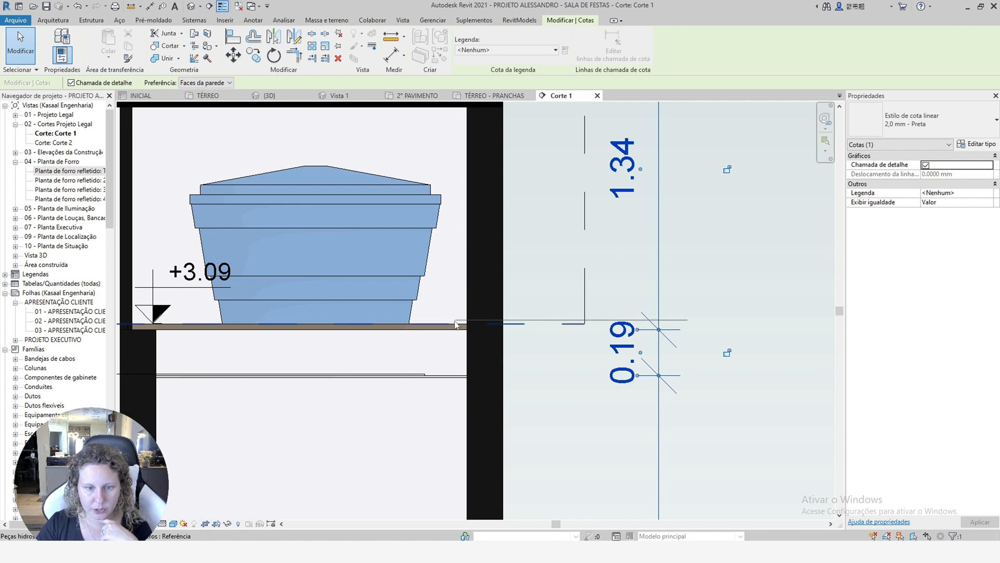
left_click_drag(457, 325, 461, 328)
scroll(462, 329, "down", 5)
left_click(621, 332)
middle_click_drag(793, 408, 825, 402)
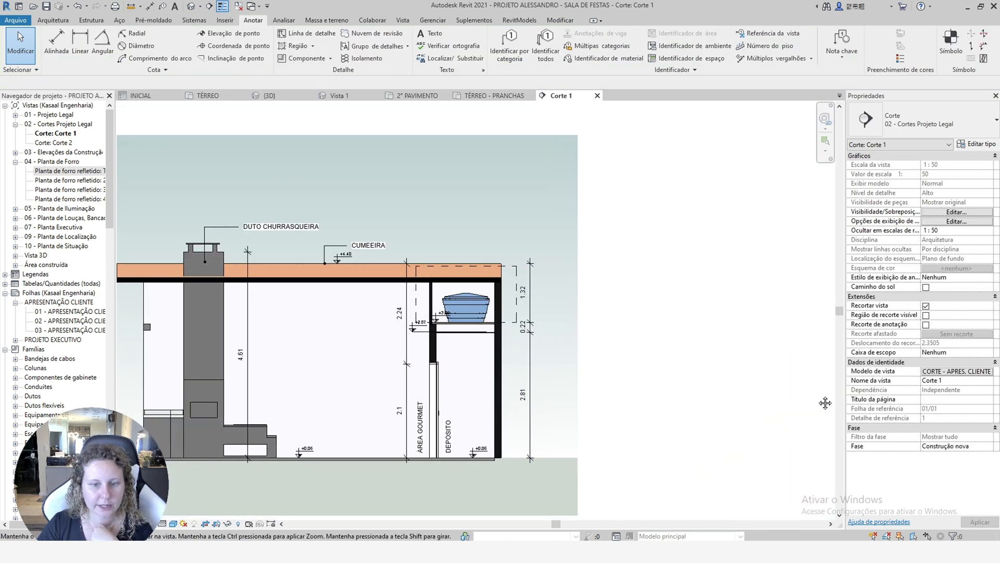
Copy the CUMEEIRA text note down into the open ÁREA GOURMET space, beside the inner wall of the DEPÓSITO.
scroll(747, 415, "up", 1)
scroll(524, 318, "up", 2)
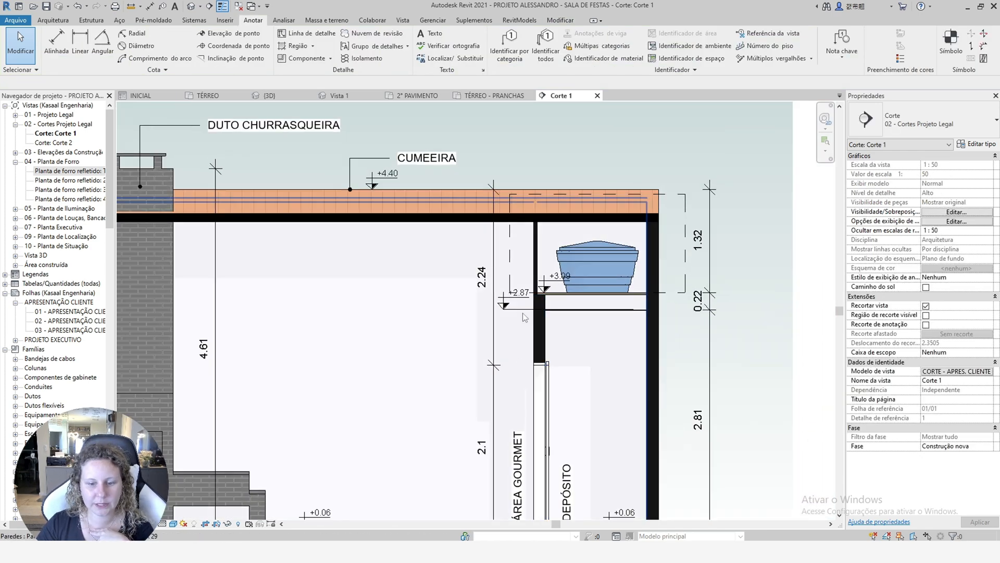
scroll(524, 317, "down", 2)
left_click(385, 194)
left_click(458, 211)
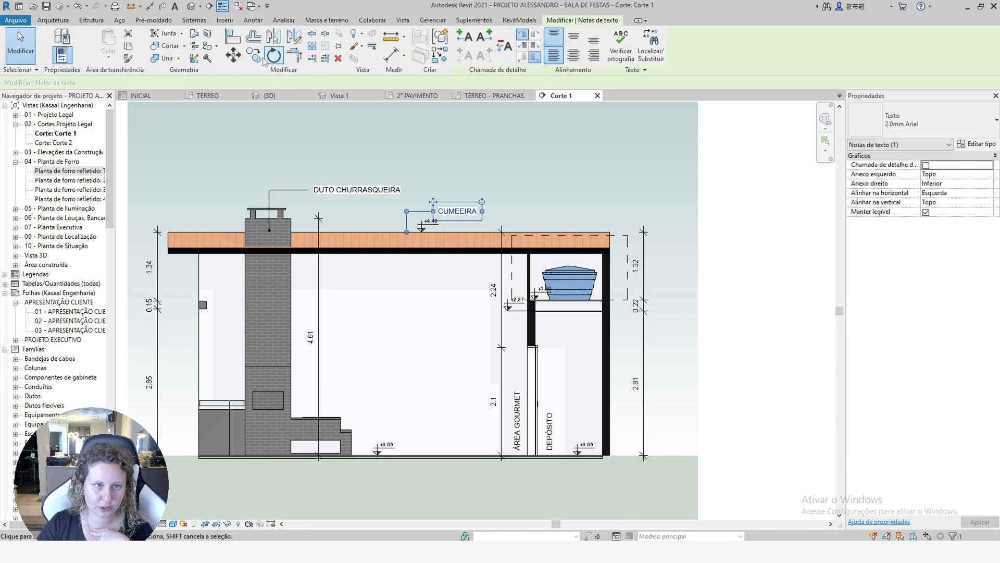
left_click(253, 55)
left_click(463, 212)
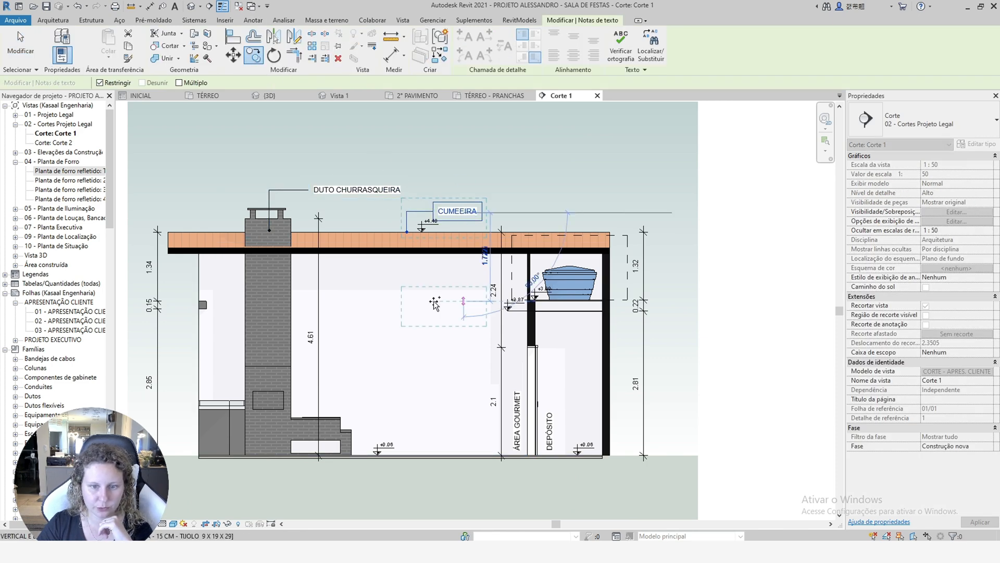
left_click(425, 325)
scroll(505, 327, "up", 2)
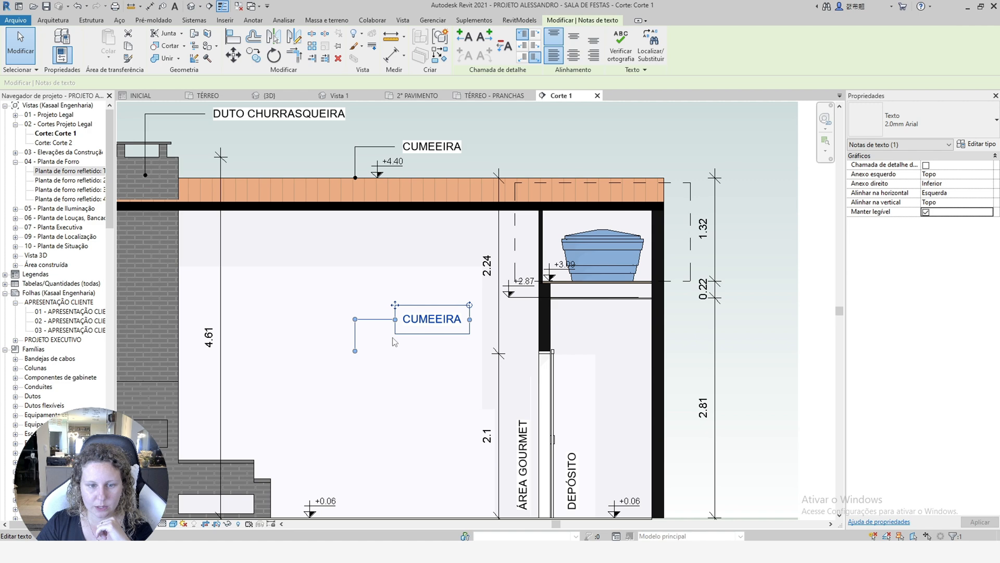
Switch the copied CUMEEIRA note's leader to its right side and aim it at the PVC ceiling with a right-angle elbow.
left_click(502, 52)
left_click(485, 38)
scroll(589, 328, "up", 2)
left_click_drag(558, 314, 580, 286)
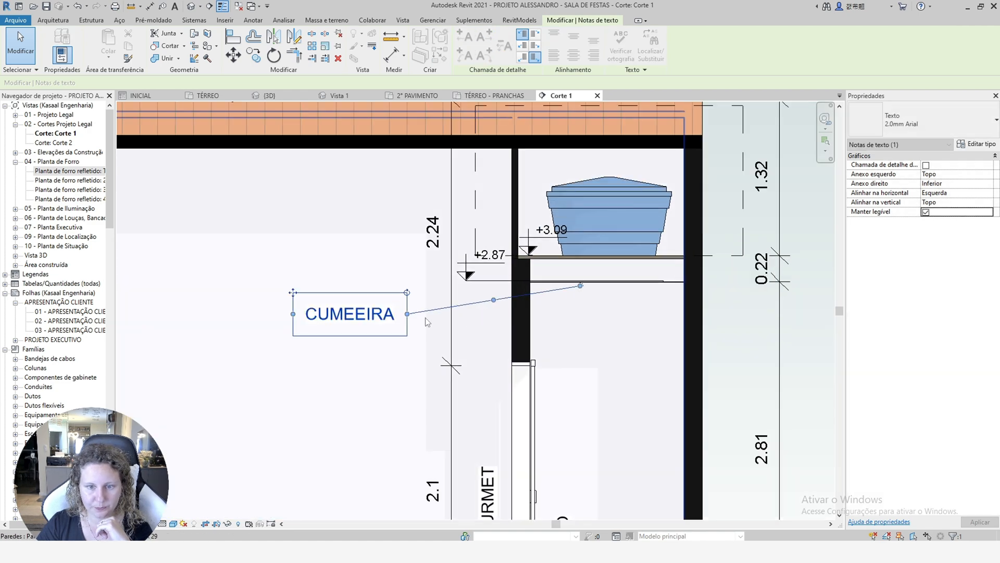
left_click_drag(493, 299, 580, 314)
Replace the copied note's text with "FORRO PVC".
left_click(345, 319)
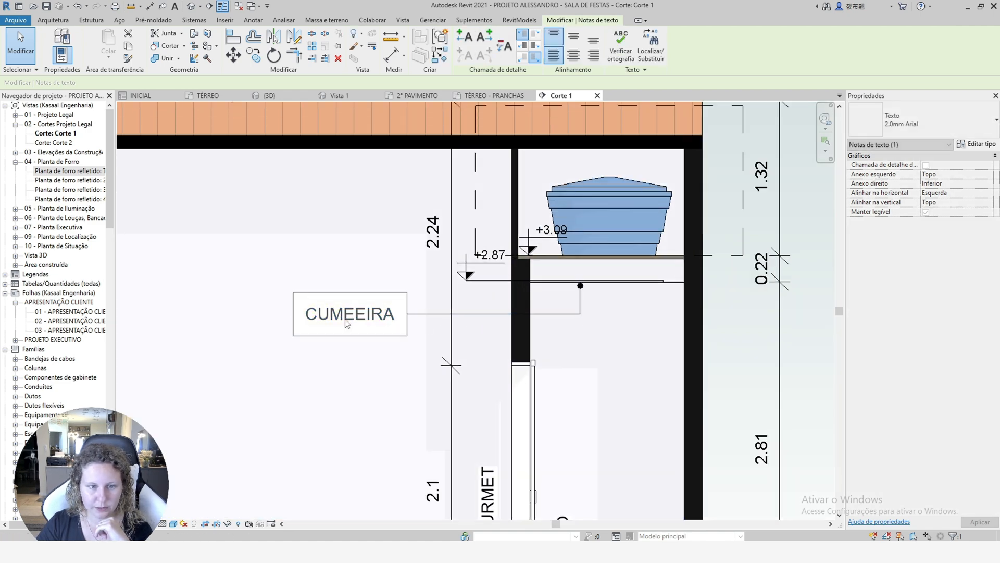
double_click(348, 323)
type("FORRO PVC")
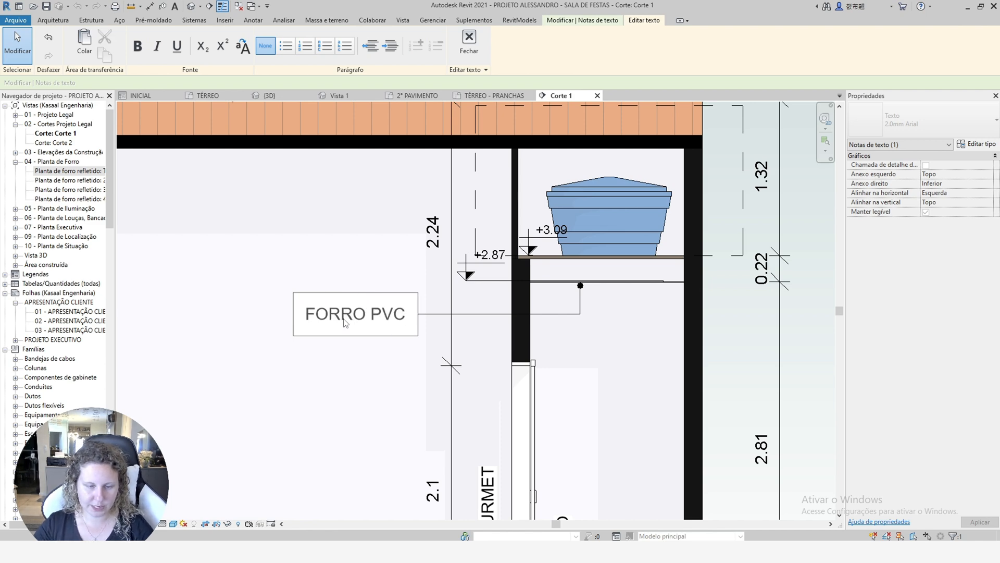
left_click(353, 251)
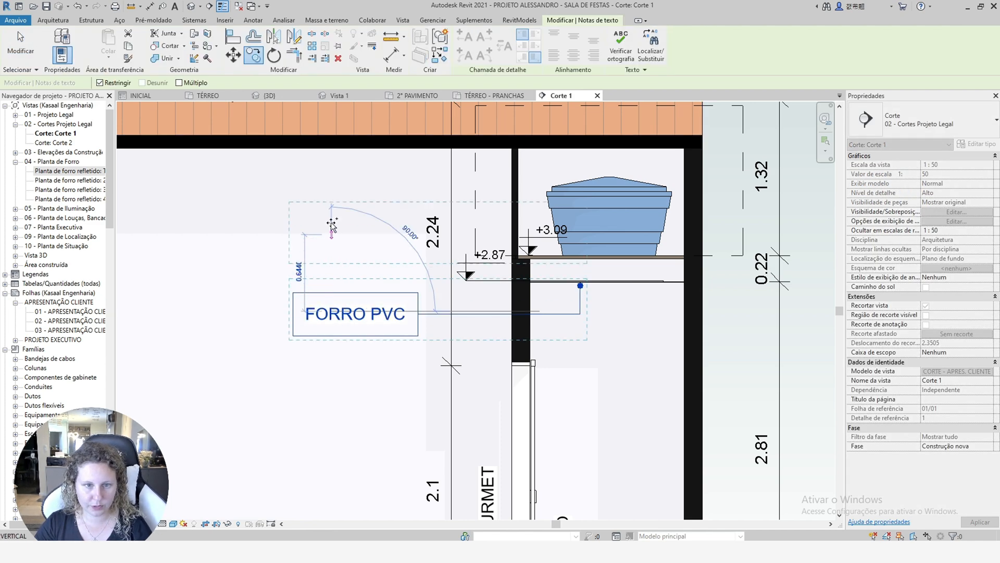
Copy the FORRO PVC note above itself as a two-line "TABLADO MADEIRA" note with its leader on the platform under the water tank.
left_click(335, 186)
left_click_drag(581, 160, 581, 257)
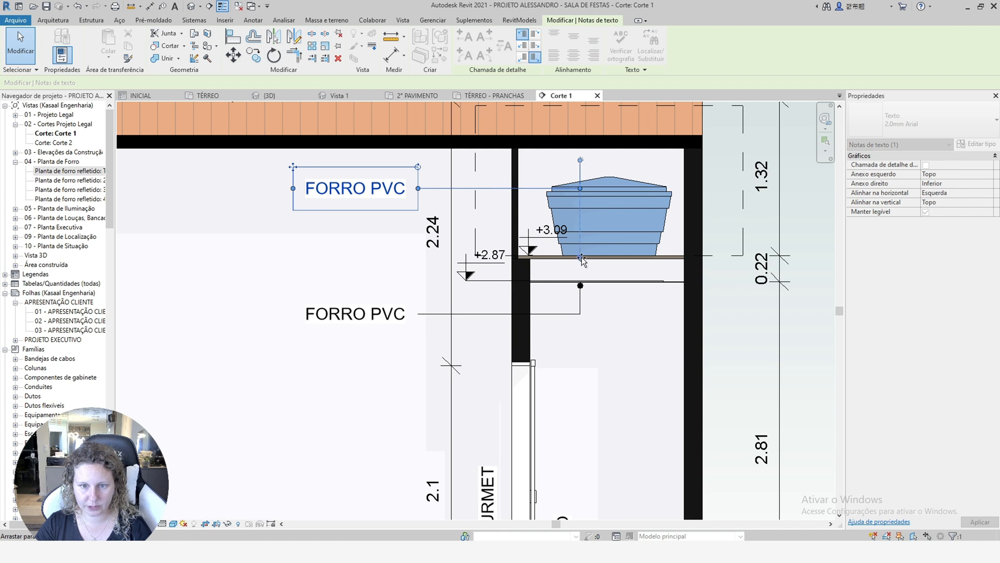
double_click(401, 202)
type("TABLAD")
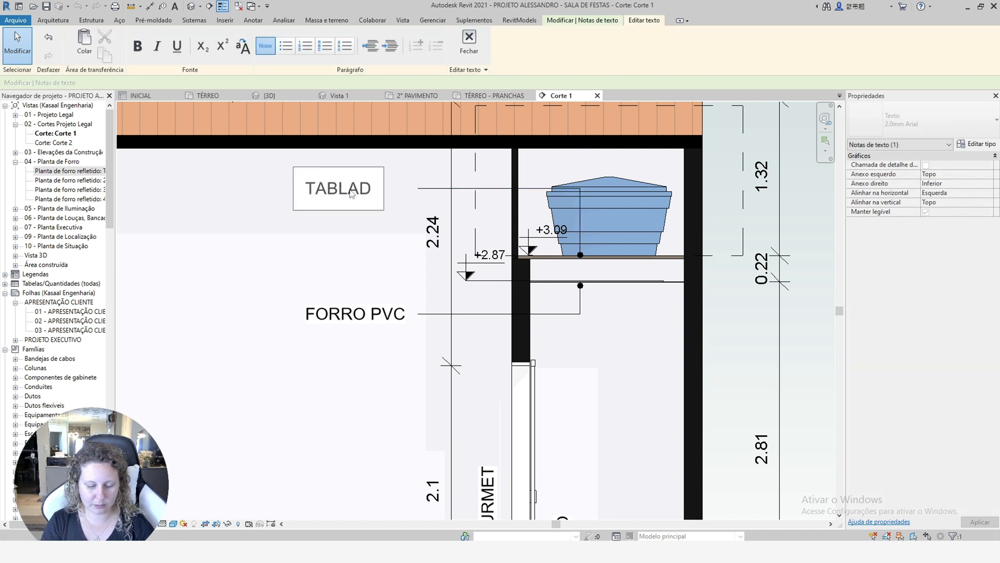
type("O MADEIRA")
left_click(383, 239)
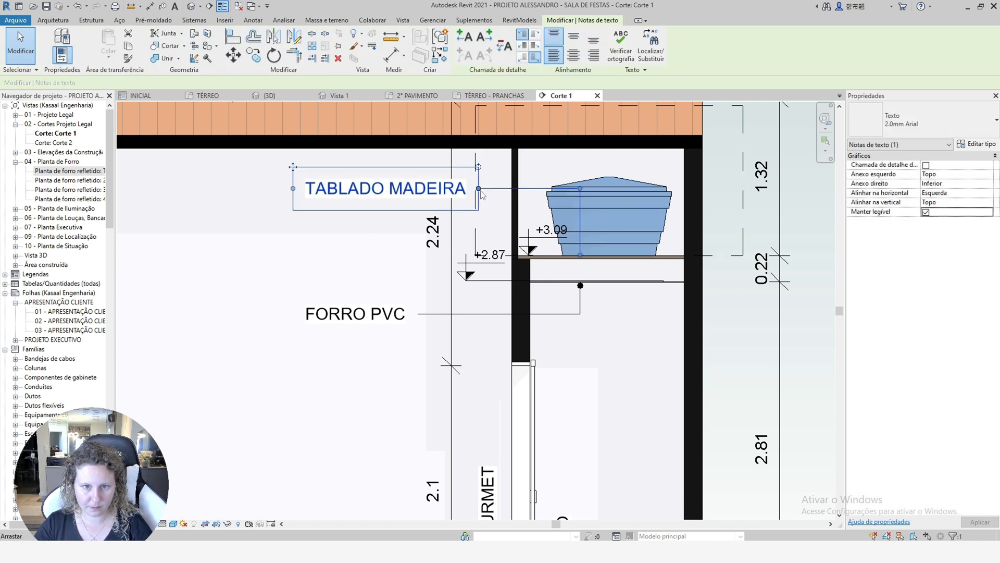
left_click(367, 265)
left_click(748, 354)
middle_click_drag(720, 371, 542, 383)
left_click(211, 322)
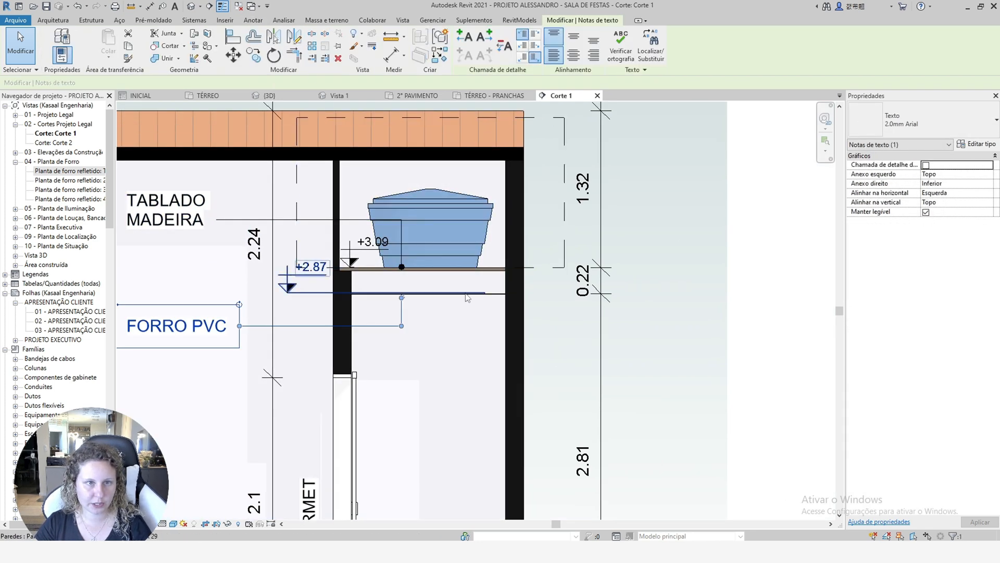
scroll(465, 293, "down", 2)
key("Escape")
Copy the CUMEEIRA note, with the movement constraint off, to outside the outer wall at water tank height.
left_click(321, 166)
left_click(254, 56)
left_click(283, 180)
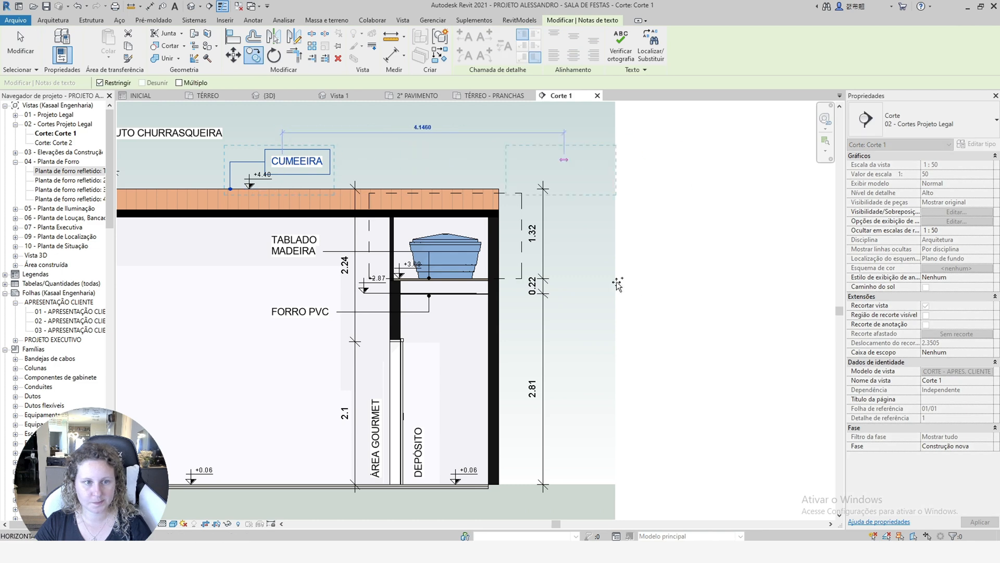
scroll(559, 260, "up", 3)
scroll(437, 260, "down", 4)
scroll(437, 260, "down", 2)
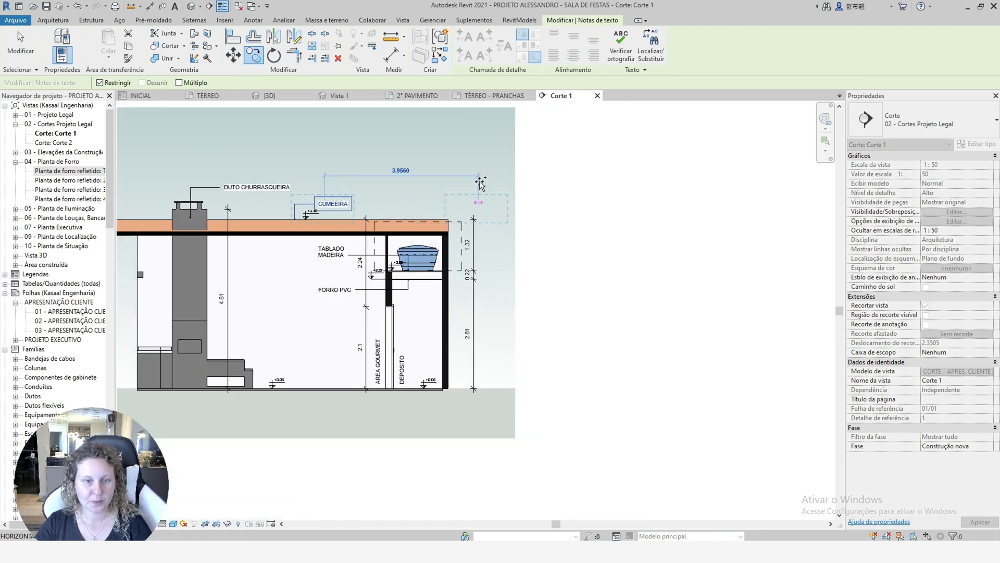
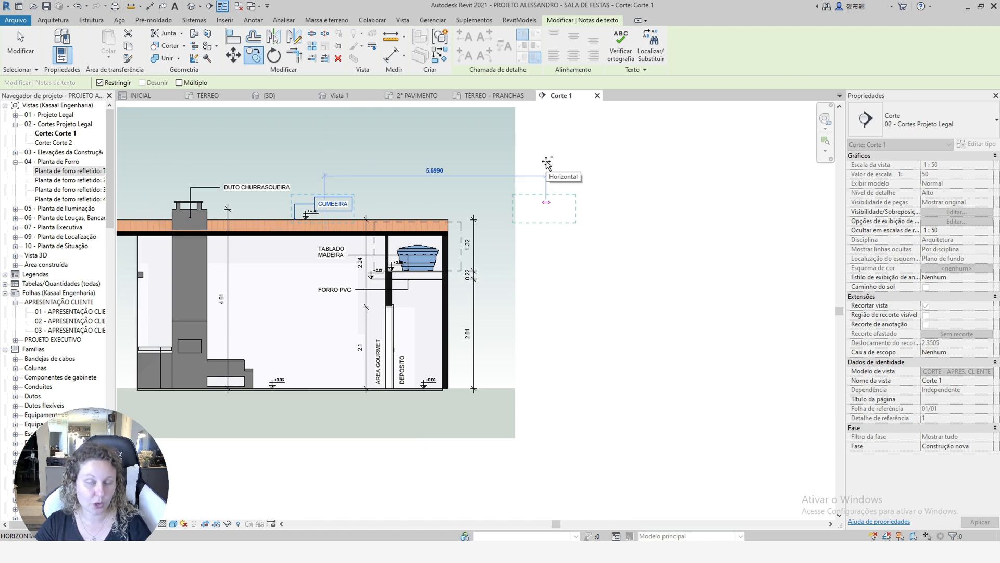
left_click(100, 82)
scroll(508, 217, "up", 2)
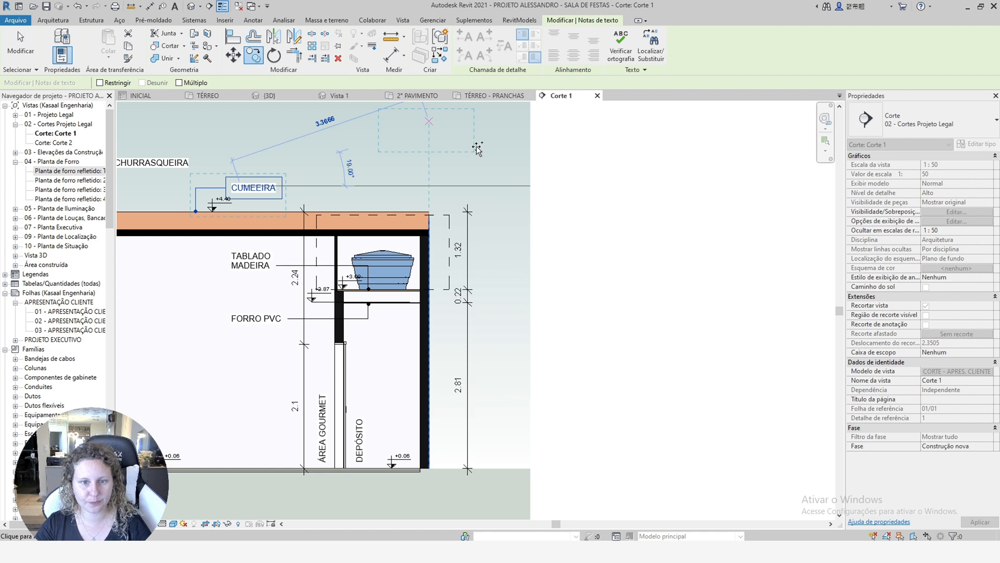
scroll(494, 259, "up", 2)
left_click(494, 259)
scroll(458, 276, "up", 2)
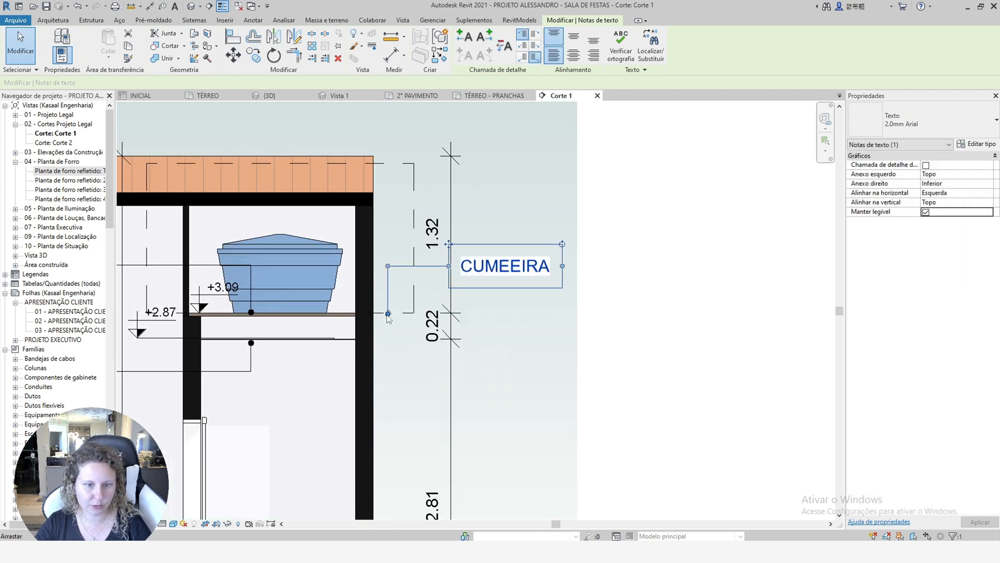
Point the copied note's leader at the water tank and change its text to "CAIXA D'ÁGUA" with "250L" on a second line.
left_click_drag(336, 270, 327, 265)
double_click(504, 266)
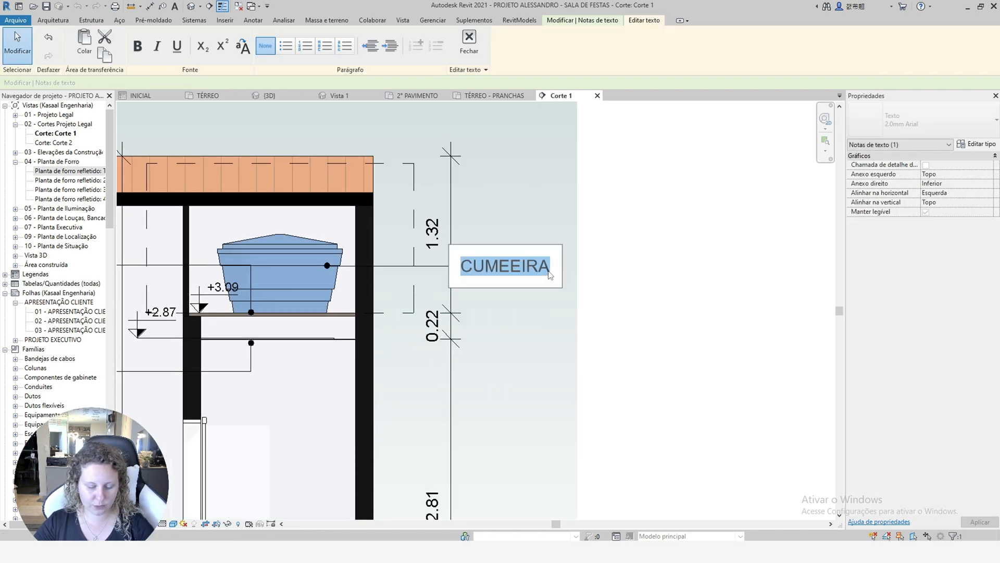
type("CAIXA D'ÁGUA")
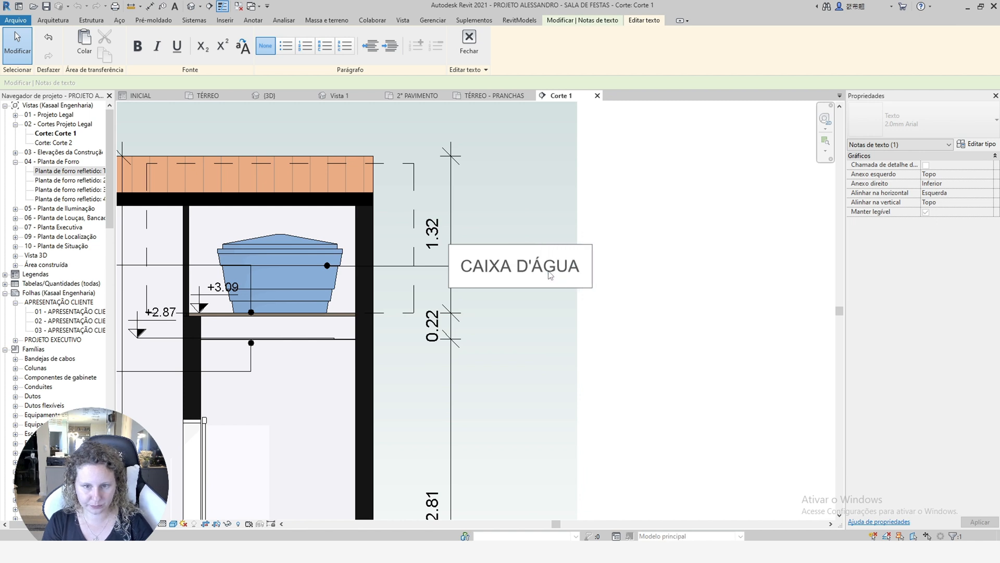
key("Return")
type("250L")
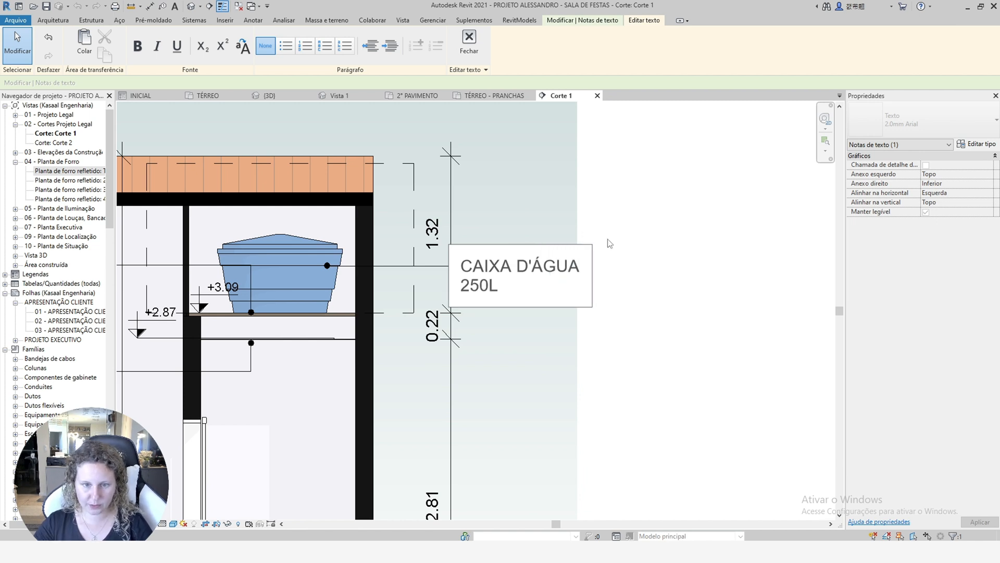
left_click(608, 240)
Centre the text of the CAIXA D'ÁGUA 250L note horizontally and deselect the note.
left_click(573, 54)
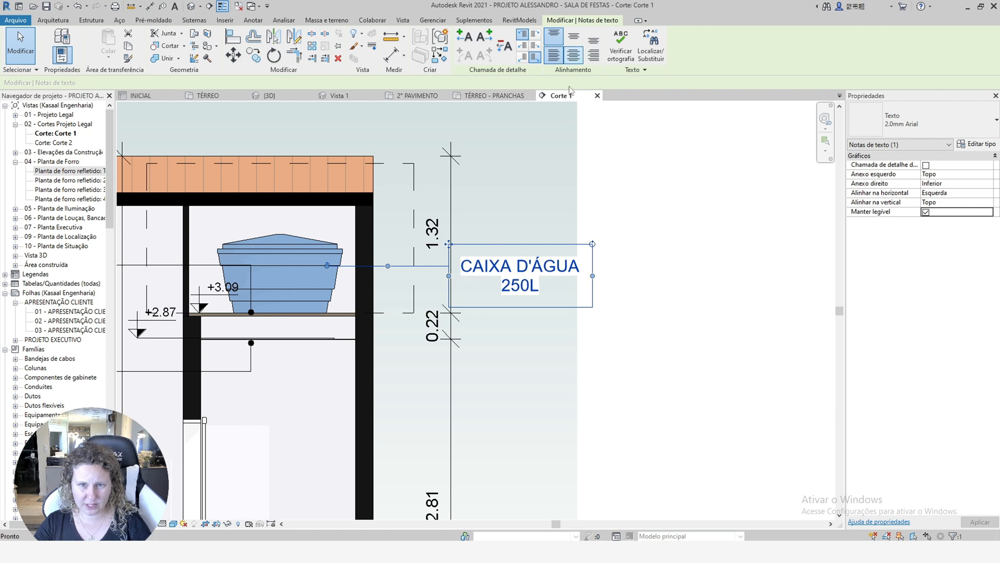
key("Escape")
left_click(513, 269)
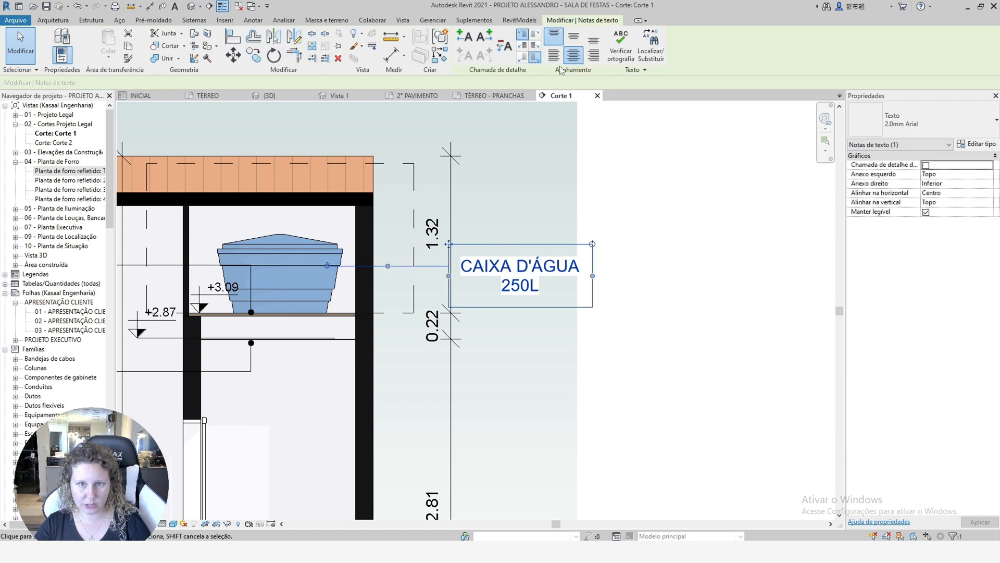
left_click(677, 212)
scroll(675, 233, "down", 3)
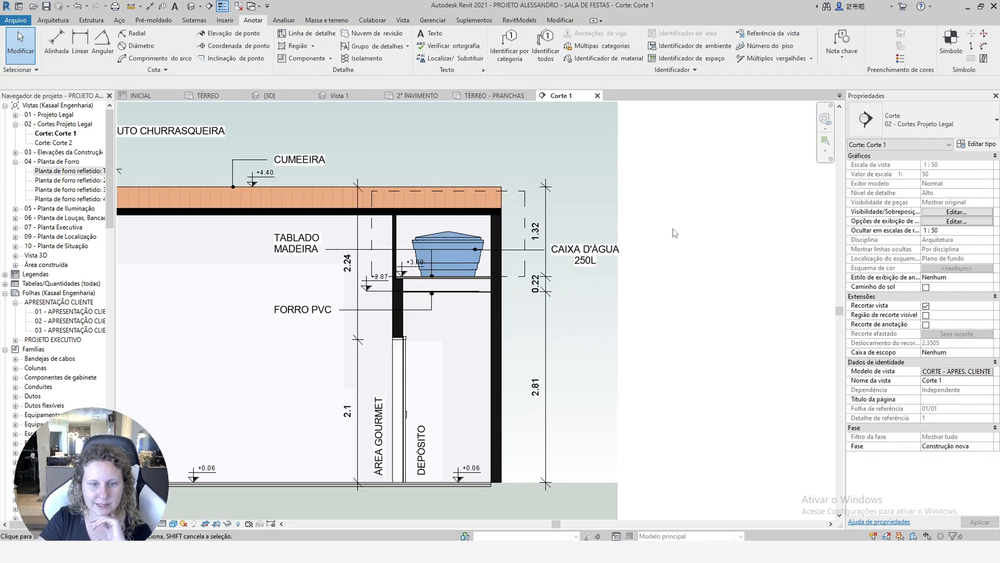
scroll(577, 270, "up", 2)
left_click(583, 263)
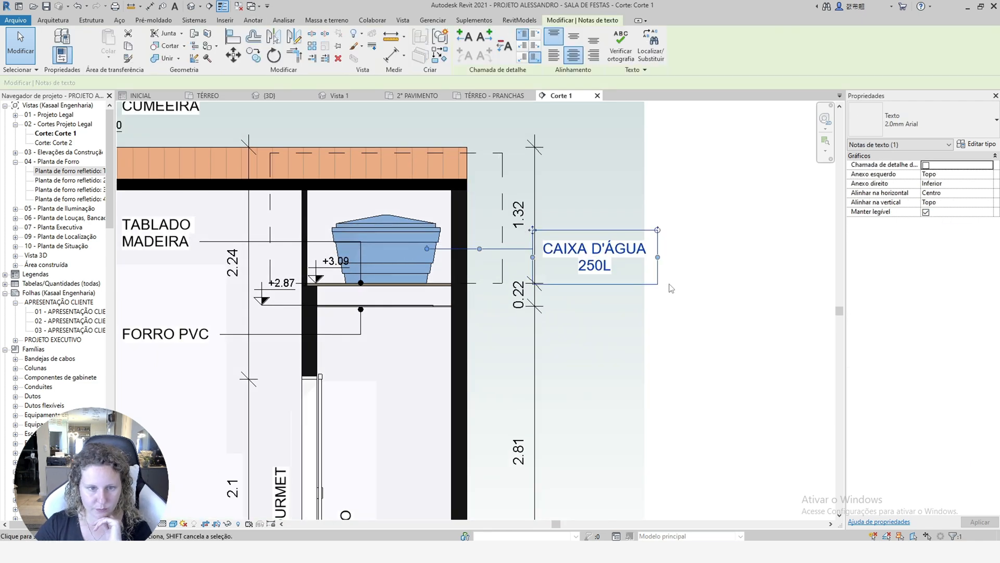
left_click(700, 284)
scroll(703, 282, "down", 5)
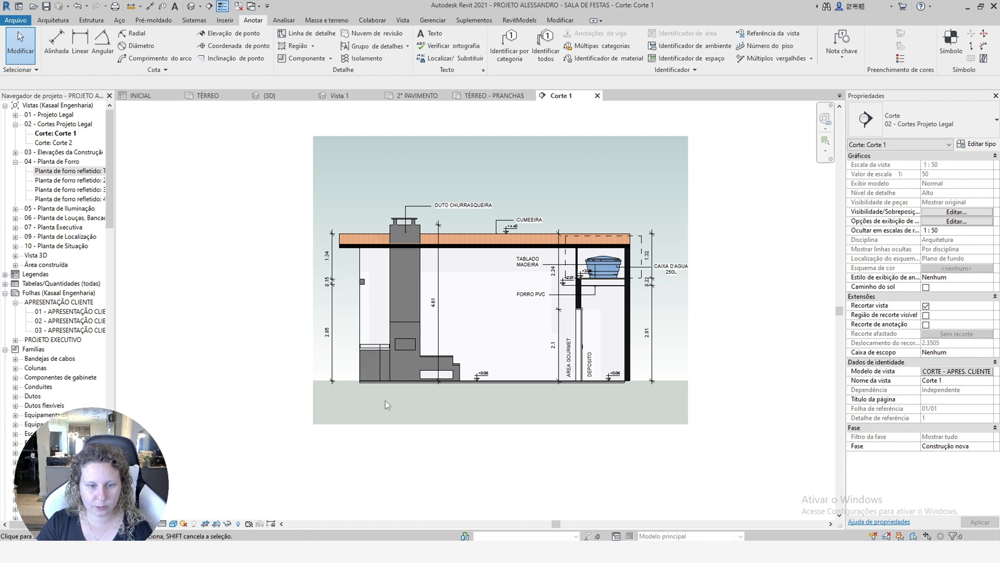
Copy the DUTO CHURRASQUEIRA note down beside the barbecue's lower body.
scroll(375, 402, "up", 1)
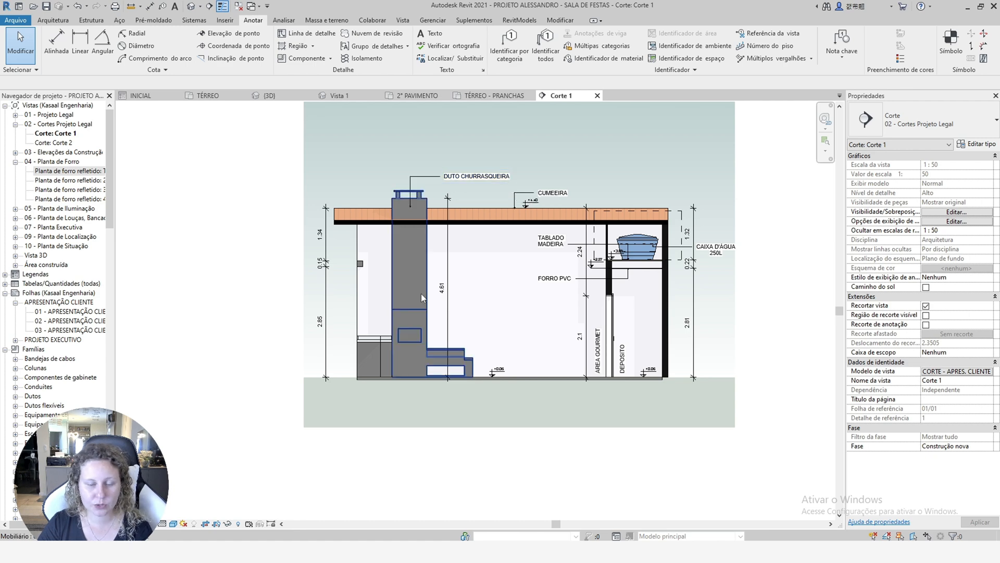
left_click(462, 183)
left_click(260, 55)
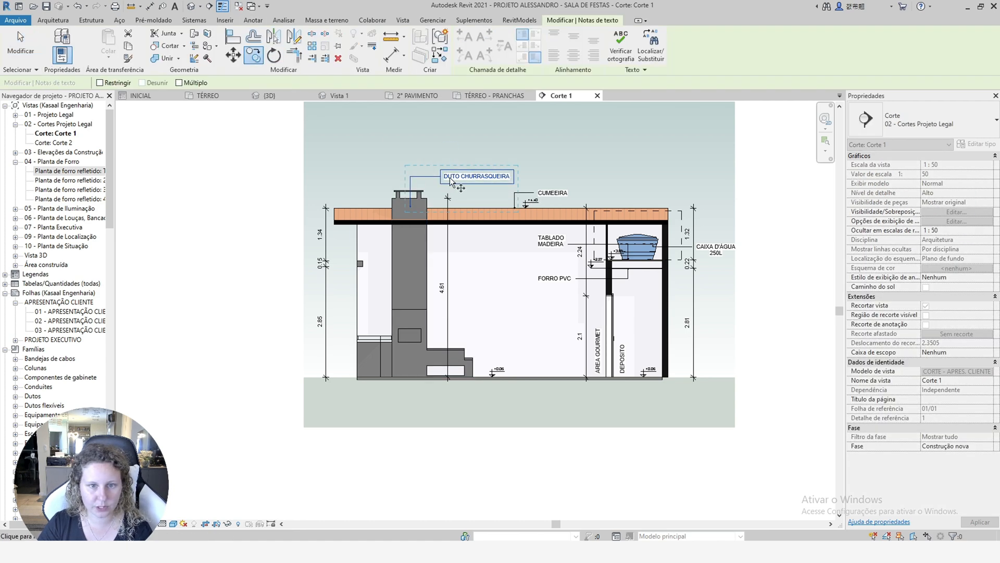
left_click(450, 177)
scroll(482, 298, "down", 2)
scroll(462, 302, "up", 4)
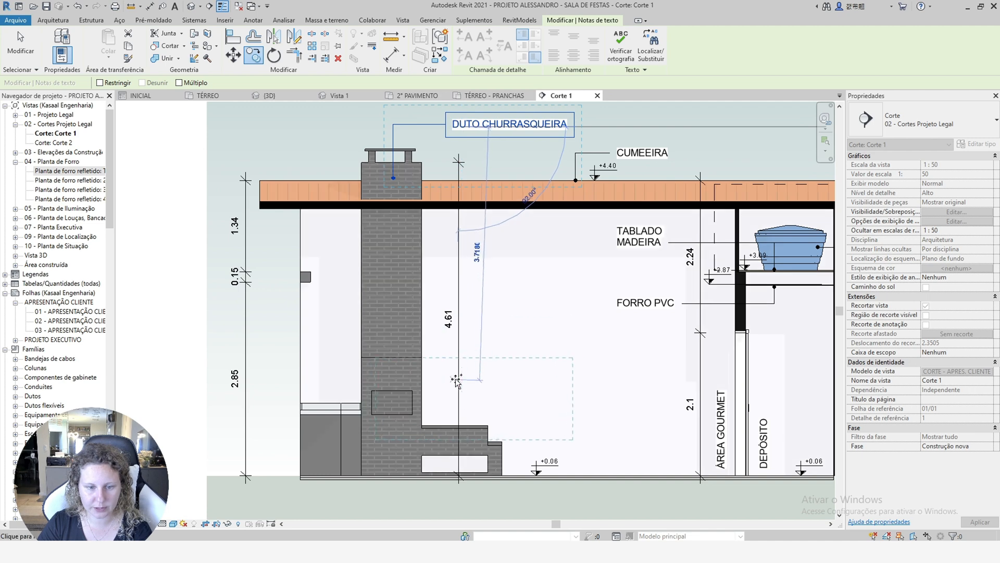
left_click(460, 372)
scroll(496, 315, "up", 3)
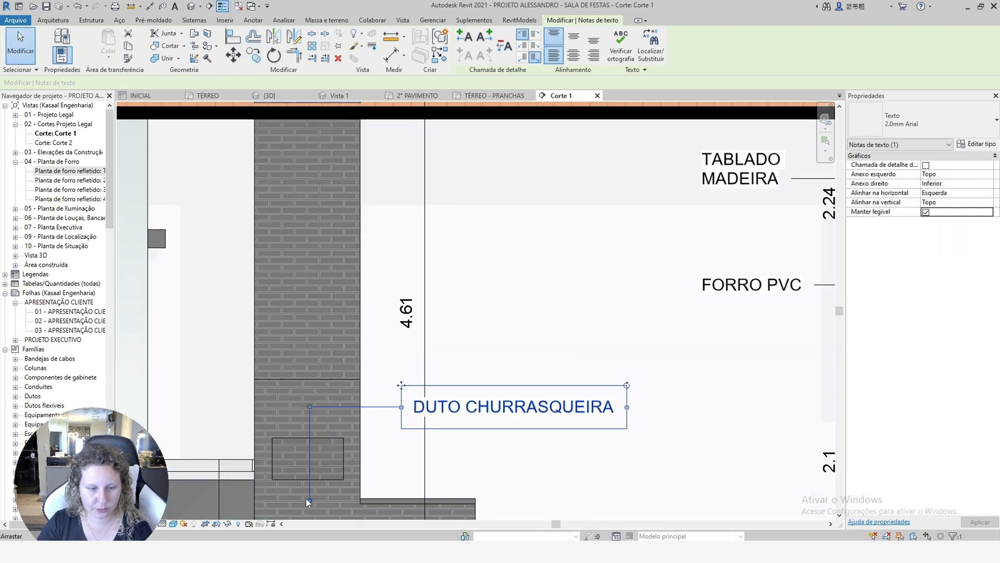
Aim the copied note's leader straight at the barbecue body and shorten its text to "CHURRASQUEIRA".
left_click_drag(309, 500, 288, 406)
double_click(459, 411)
left_click_drag(460, 415, 405, 414)
key("Delete")
left_click(557, 330)
Copy the CHURRASQUEIRA note directly below itself, above the low brick stove.
left_click(254, 55)
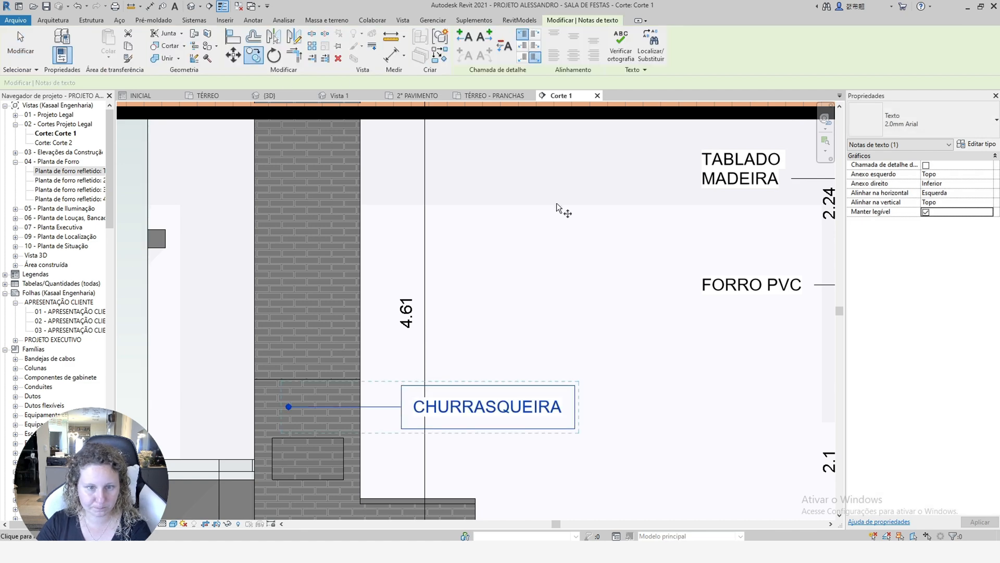
left_click(558, 203)
left_click(559, 256)
scroll(559, 226, "down", 2)
scroll(476, 401, "up", 3)
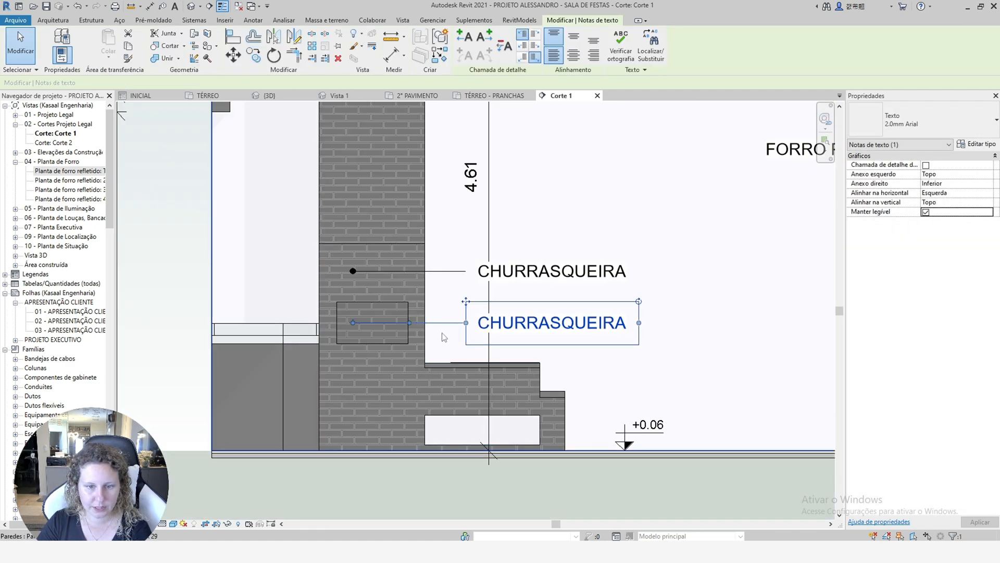
Attach the lower note's leader to the brick stove's top with a right-angle elbow and change its text to "FOGÃO CAMPEIRO".
left_click_drag(354, 323, 444, 364)
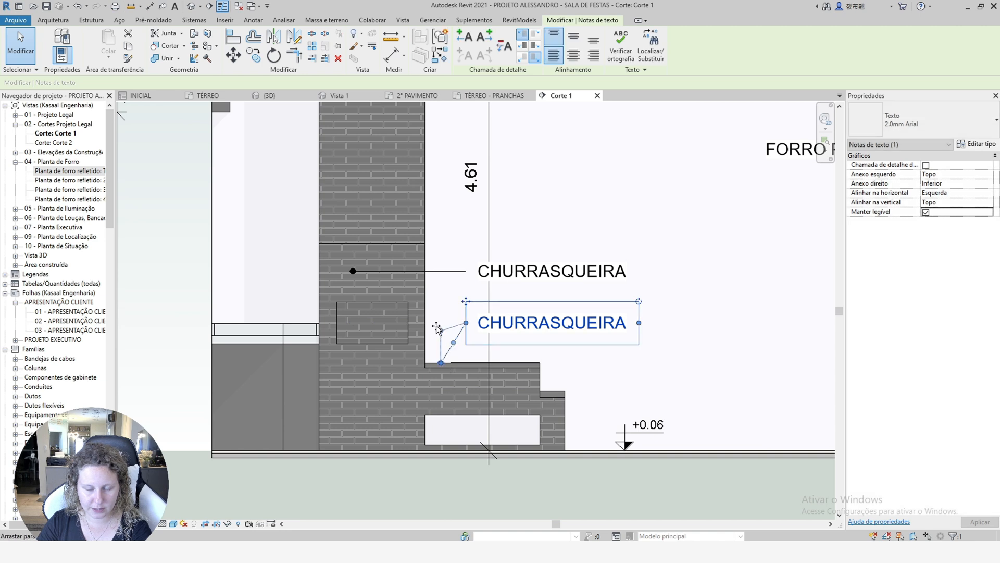
double_click(543, 328)
type("FO")
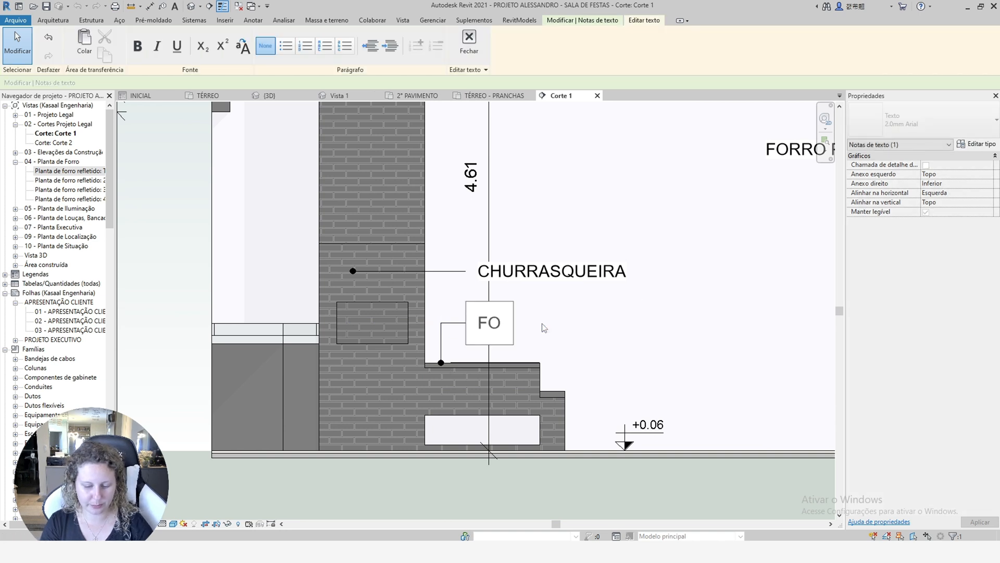
type("GÃO CAMPEIRO")
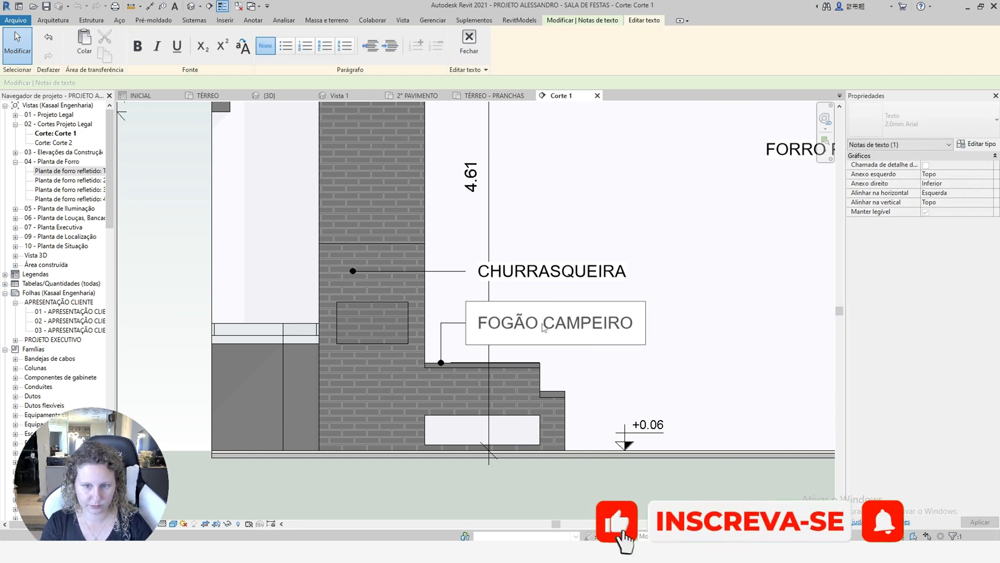
left_click(789, 304)
scroll(790, 303, "down", 2)
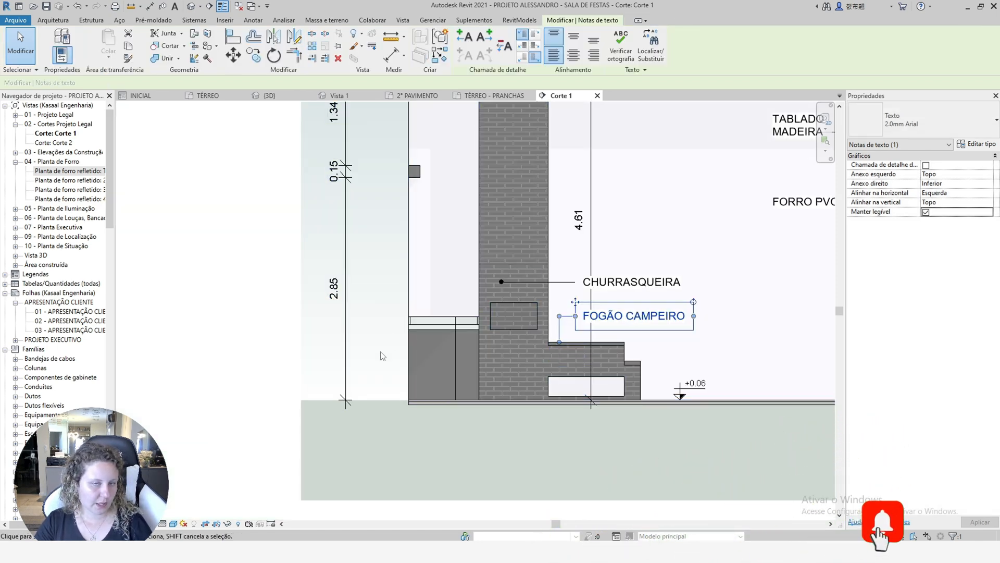
Mirror a copy of the FOGÃO CAMPEIRO note across a vertical axis beside the stove so its text faces the counter.
left_click(295, 38)
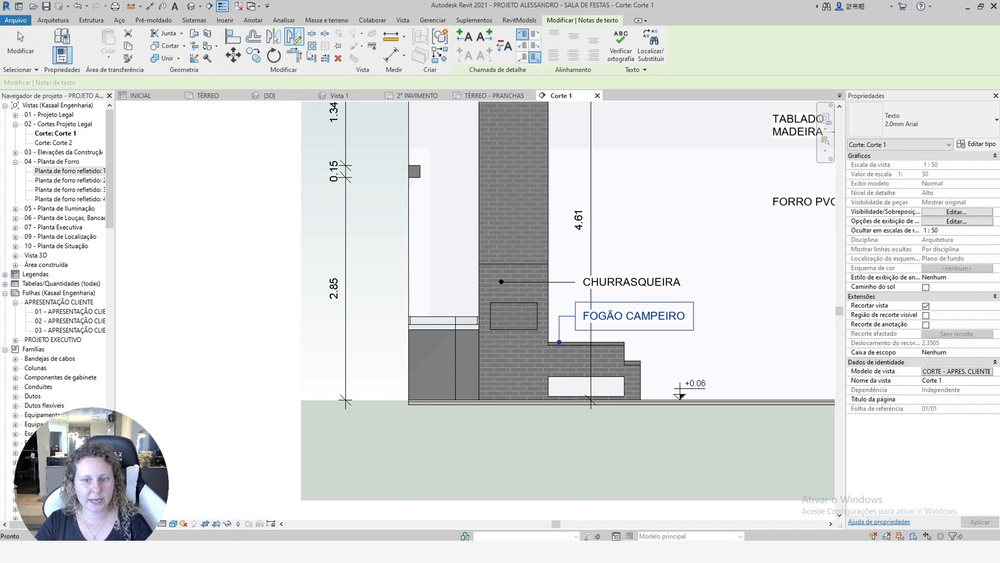
scroll(549, 339, "up", 2)
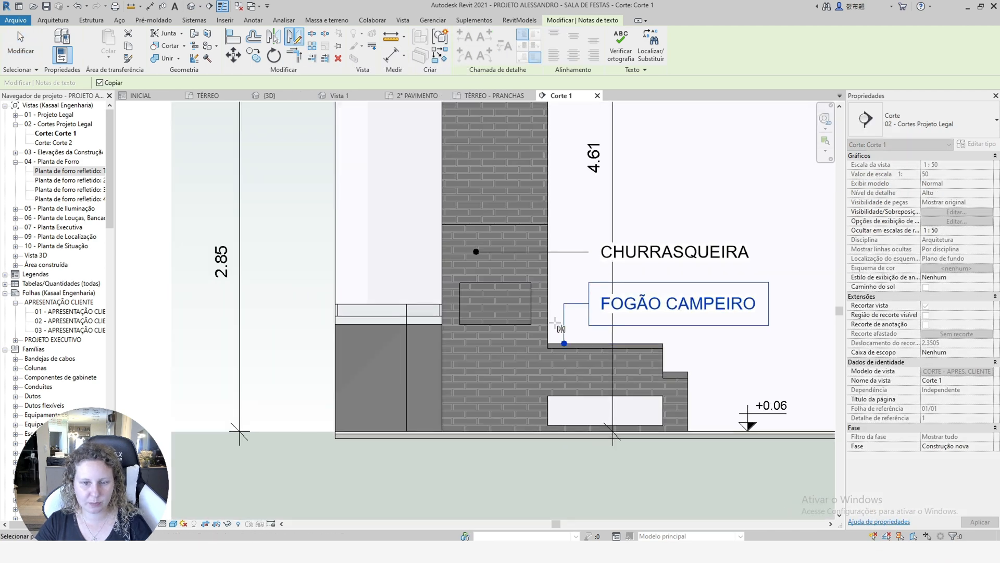
left_click(555, 325)
left_click(555, 233)
Nudge the mirrored FOGÃO CAMPEIRO note left and down until it sits outside the building beside the counter base.
key("Left")
key("Left")
key("Left")
key("Left")
key("Left")
key("Left")
key("Left")
key("Left")
key("Left")
key("Left")
key("Left")
key("Left")
key("Left")
key("Left")
key("Left")
key("Left")
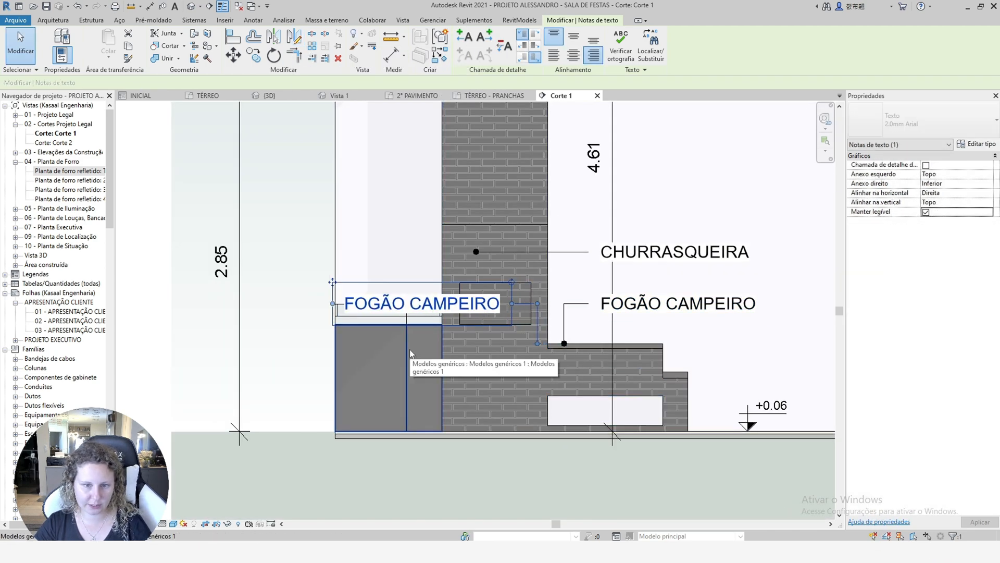
key("Left")
key("Left")
key("Left")
key("Left")
key("Left")
key("Left")
key("Left")
key("Left")
key("Left")
key("Left")
key("Left")
key("Left")
key("Left")
key("Left")
key("Left")
key("Left")
key("Left")
key("Left")
key("Left")
key("Left")
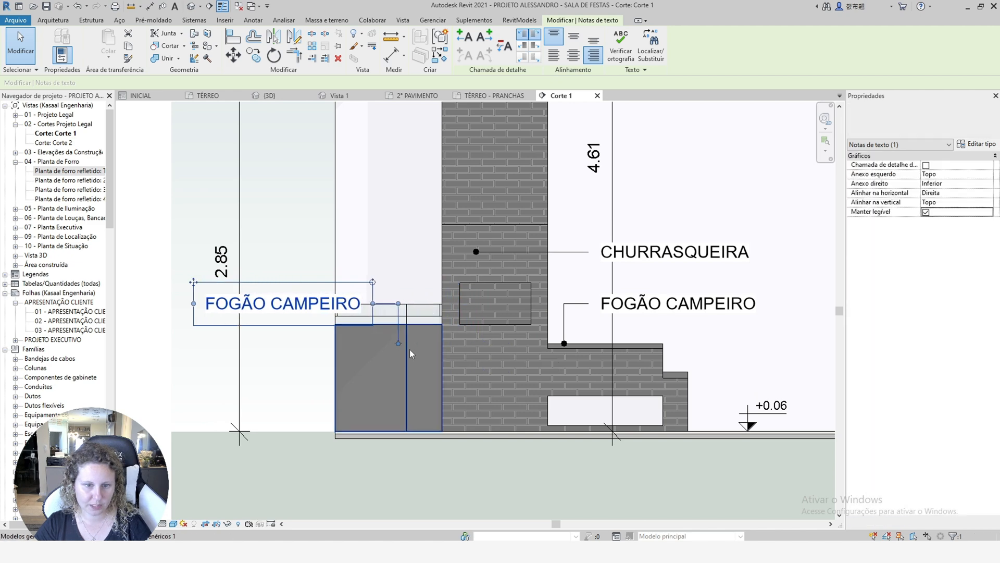
key("Down")
key("Down")
key("Down")
key("Down")
key("Down")
key("Down")
key("Down")
key("Down")
key("Down")
key("Down")
key("Left")
key("Left")
key("Left")
key("Left")
key("Left")
key("Left")
key("Left")
key("Left")
key("Left")
key("Left")
key("Left")
key("Left")
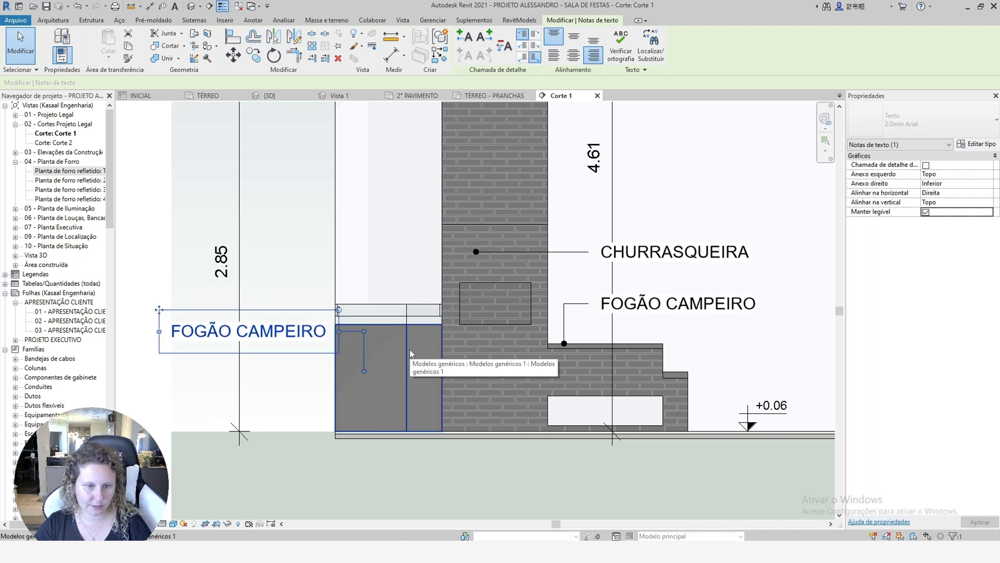
Straighten the mirrored note's leader horizontally into the counter base and change its text to "BANCADA CONCRETO".
left_click_drag(354, 370, 372, 331)
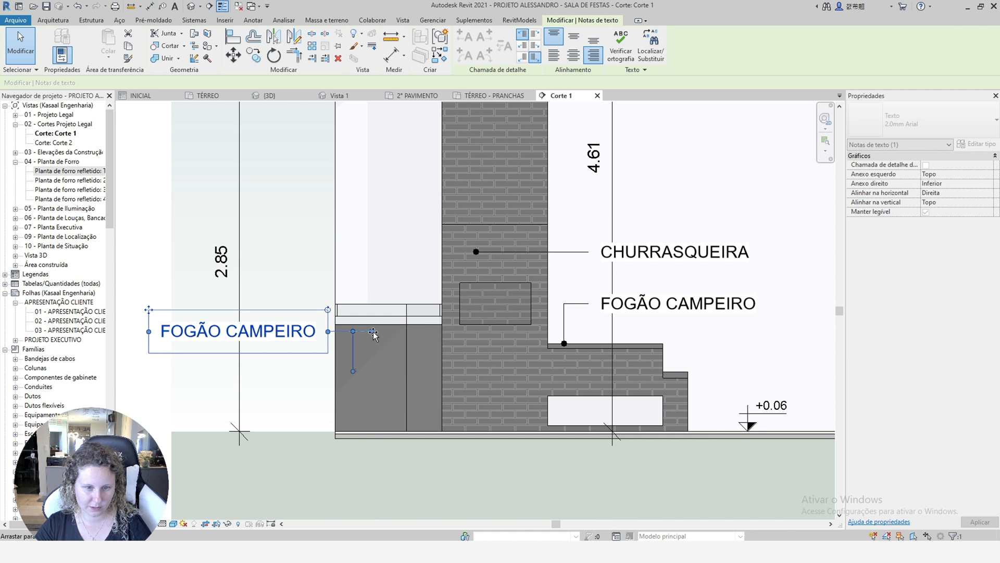
double_click(241, 326)
type("BANCADA CONC")
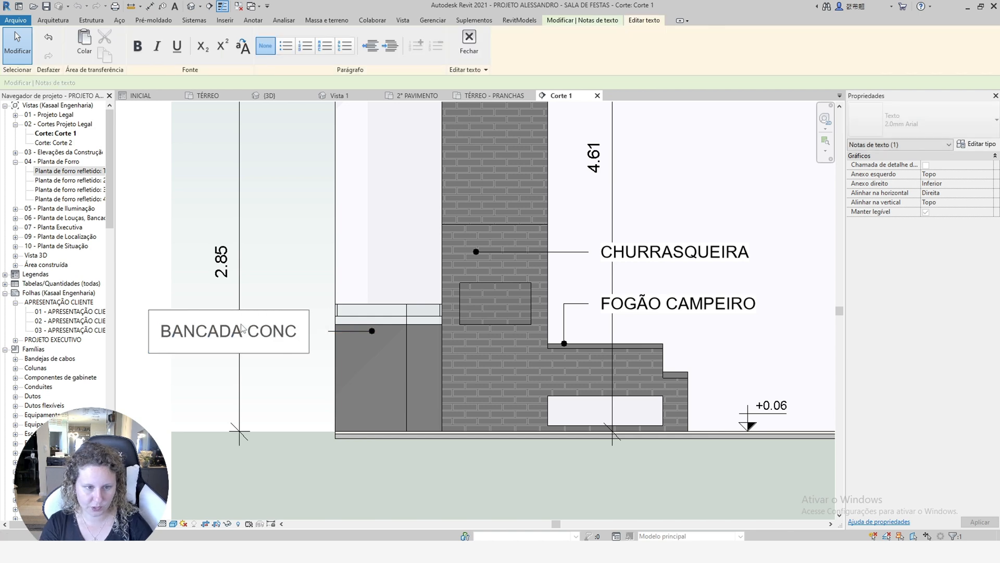
type("RETO")
left_click(354, 332)
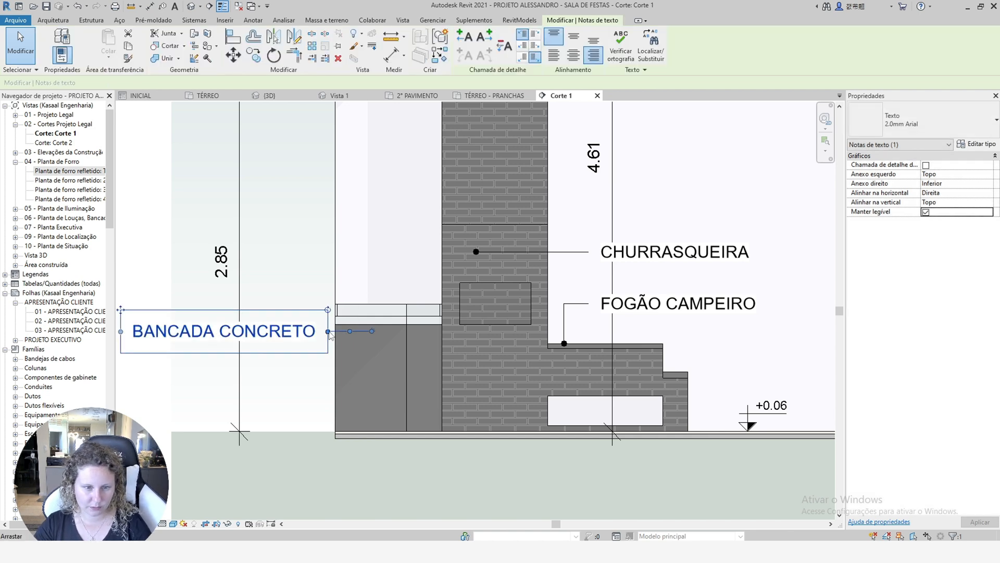
Narrow the BANCADA CONCRETO note so it wraps onto two lines and level its leader with the second line.
left_click_drag(327, 331, 305, 331)
left_click(301, 277)
left_click(373, 331)
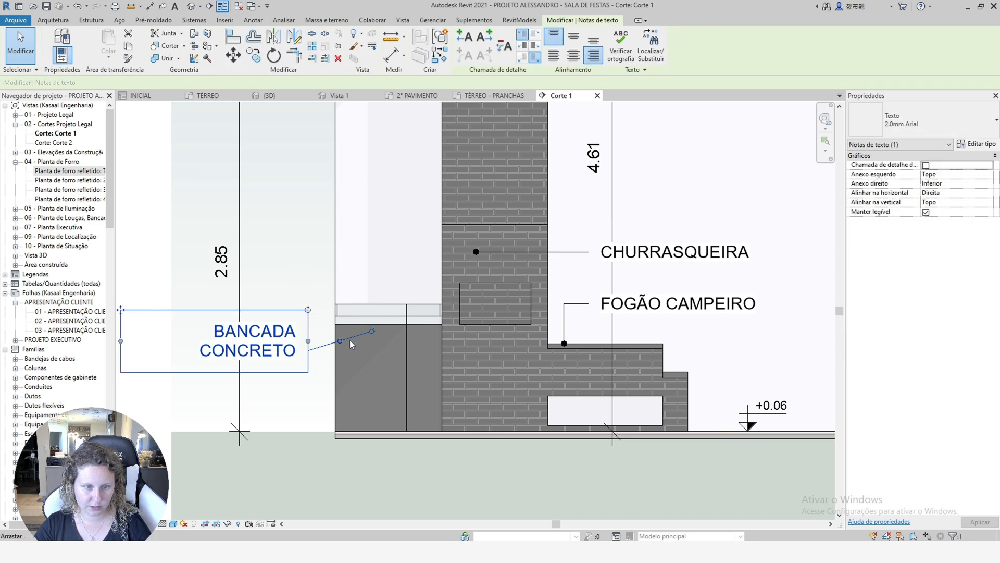
left_click_drag(372, 331, 375, 350)
left_click(301, 227)
scroll(304, 224, "down", 2)
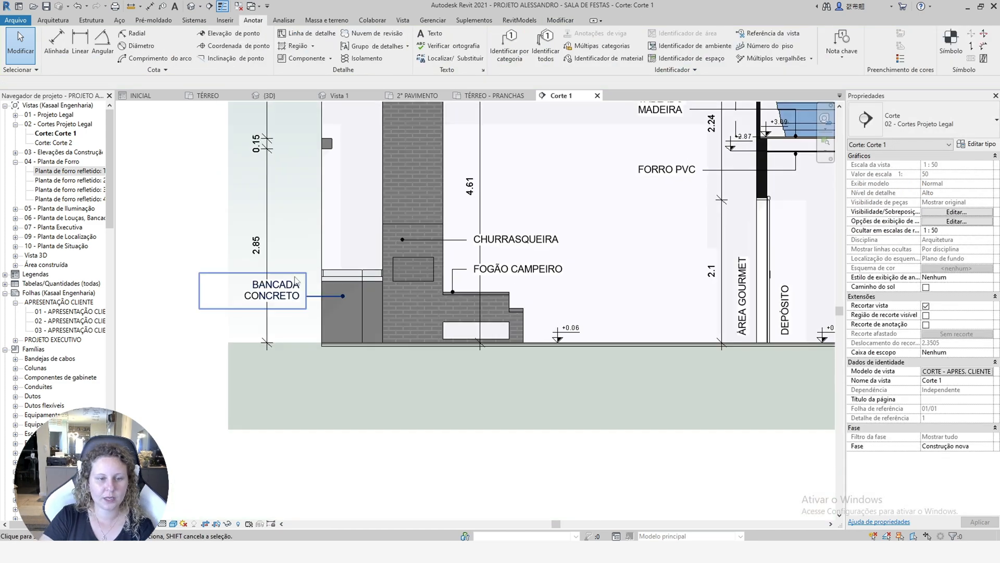
scroll(281, 224, "down", 3)
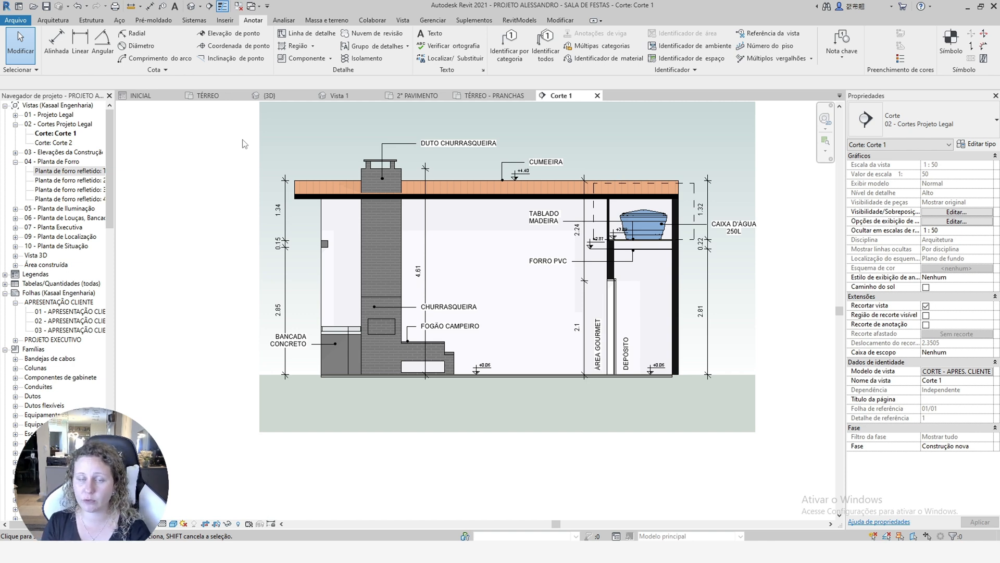
Start a KA - PRETO SÓLIDO filled region and draw a 0.5 m vertical line down from the counter's outer base corner.
left_click(295, 45)
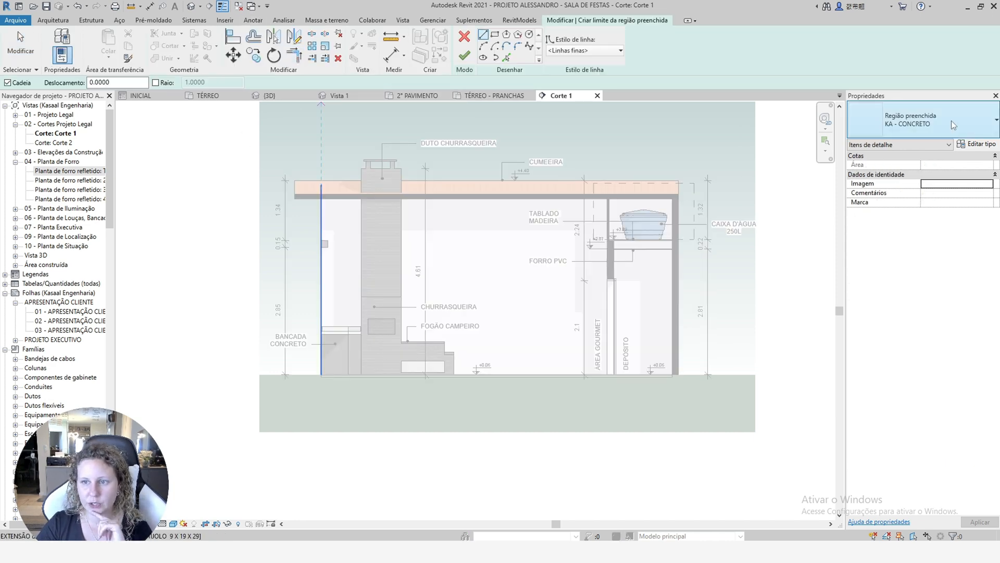
left_click(951, 120)
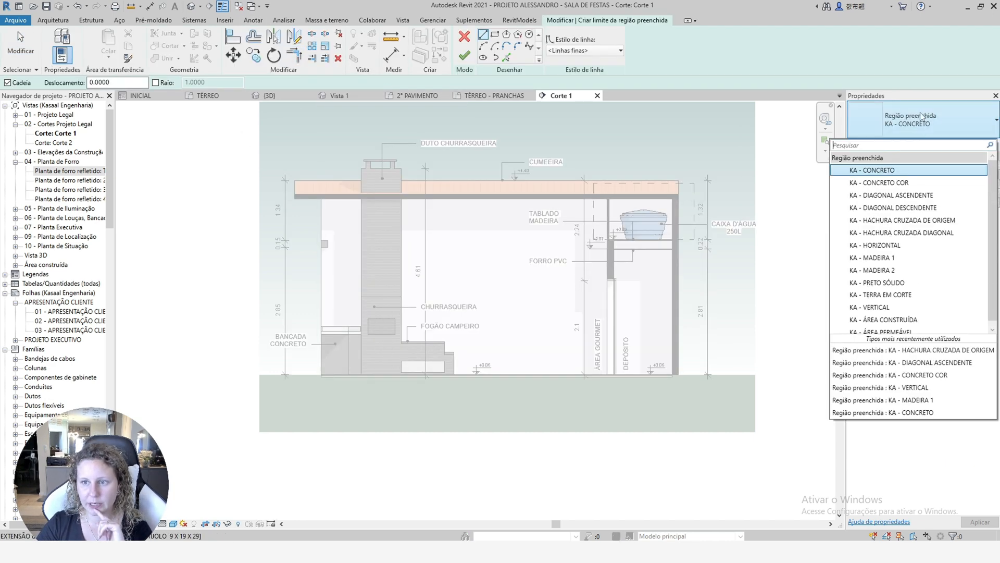
left_click(885, 282)
scroll(323, 409, "up", 1)
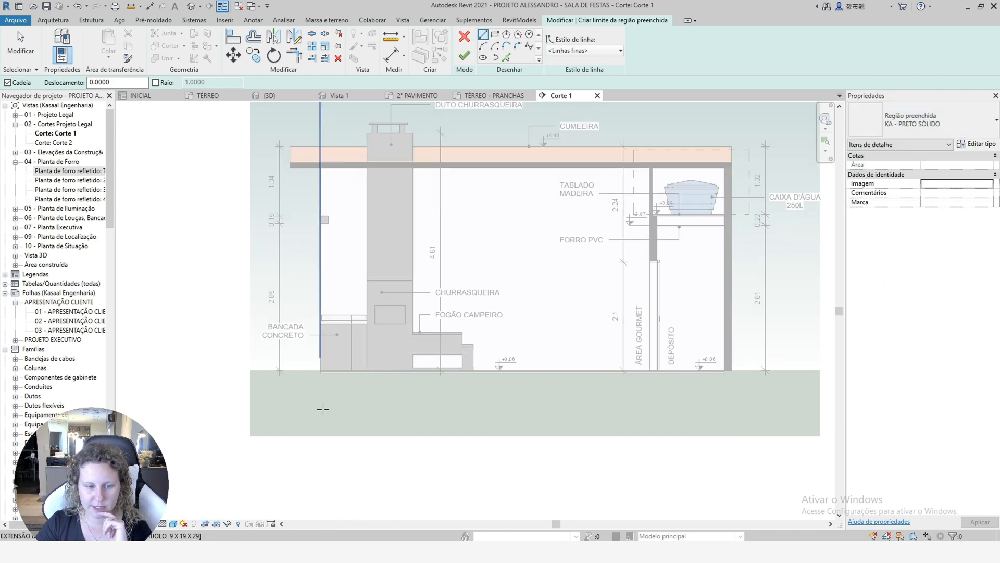
scroll(322, 409, "up", 3)
left_click(329, 285)
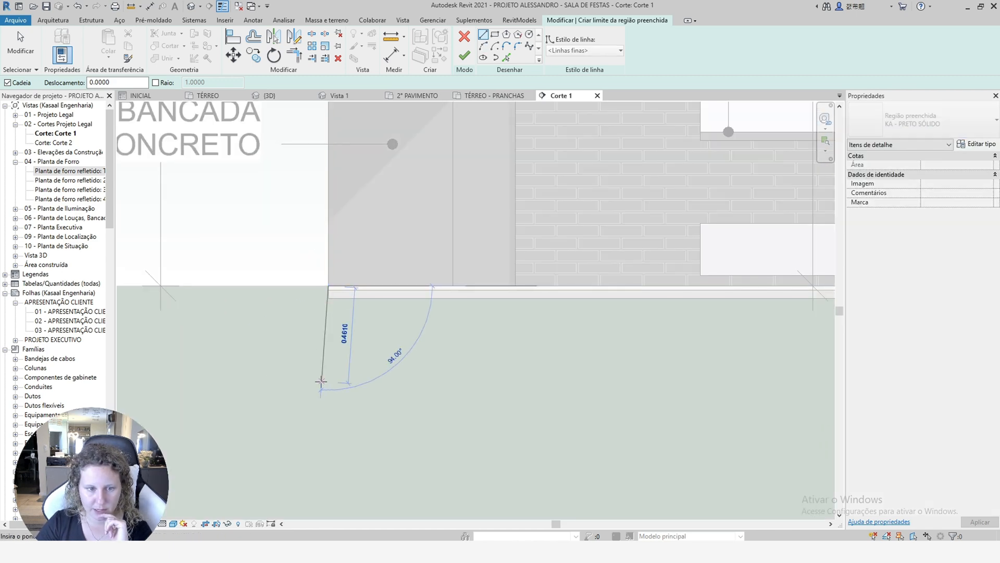
type(".5")
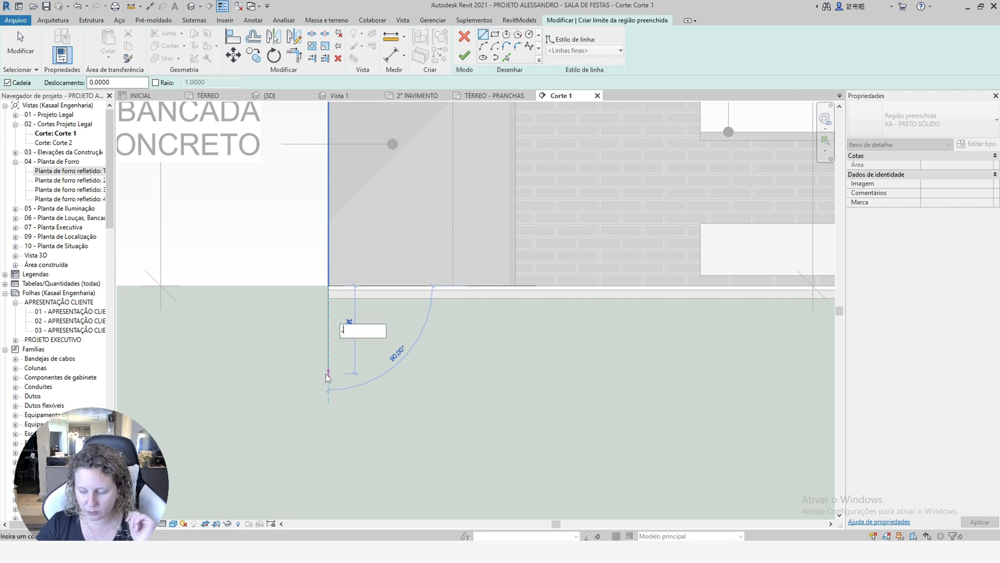
key("Return")
key("Escape")
key("Escape")
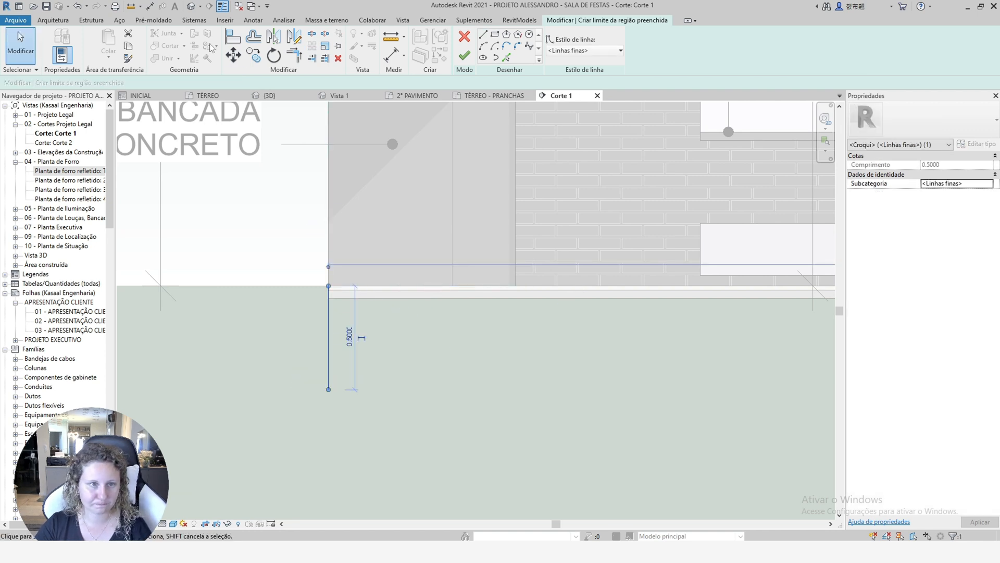
Copy the vertical boundary line 0.15 m toward the building's interior.
left_click(253, 55)
left_click(329, 285)
type(".15")
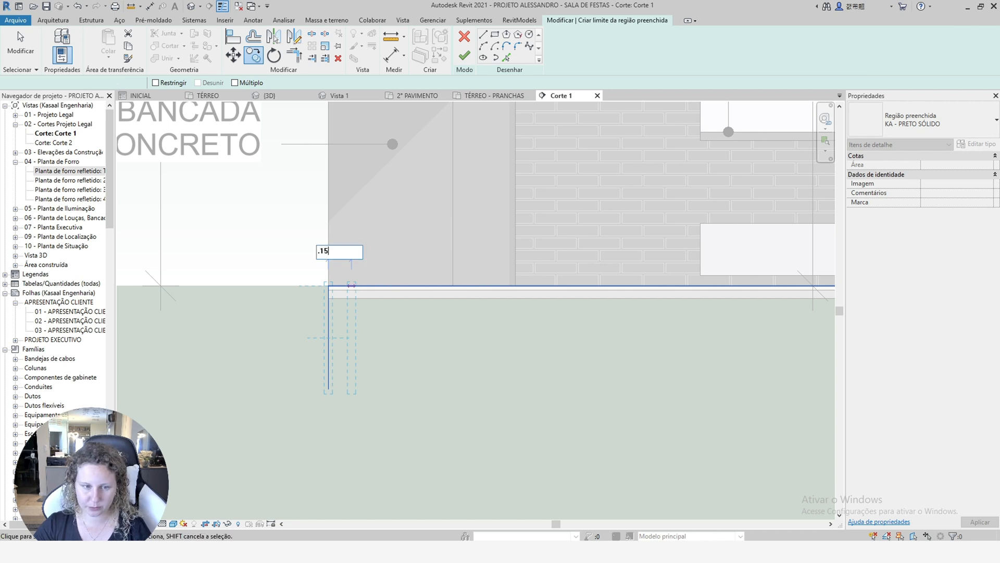
key("Return")
Draw a 45° flare about 0.21 m long from the inner line's lower end, continued by a 0.25 m vertical segment.
left_click(483, 35)
scroll(463, 195, "down", 2)
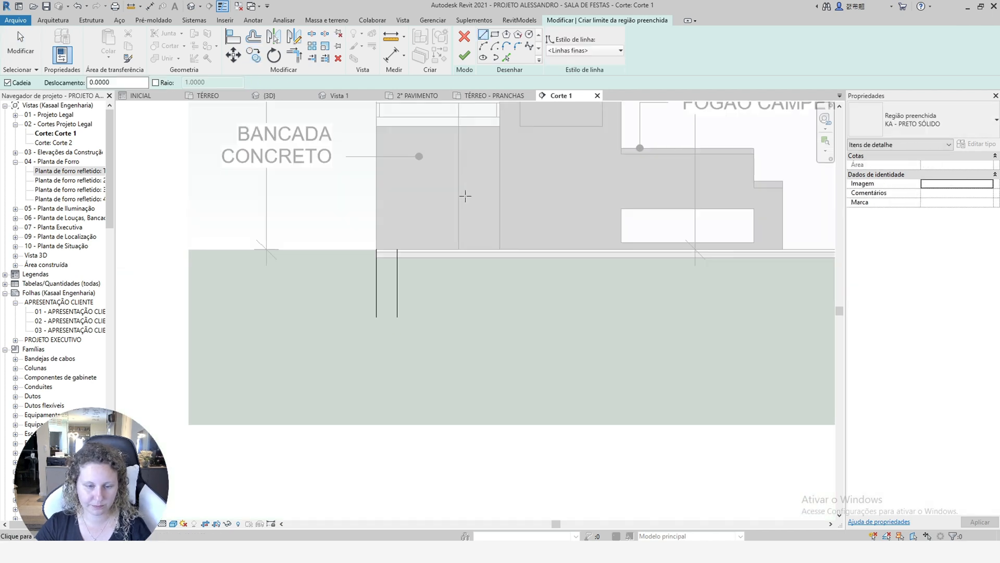
scroll(373, 368, "up", 2)
scroll(409, 311, "up", 2)
left_click(411, 263)
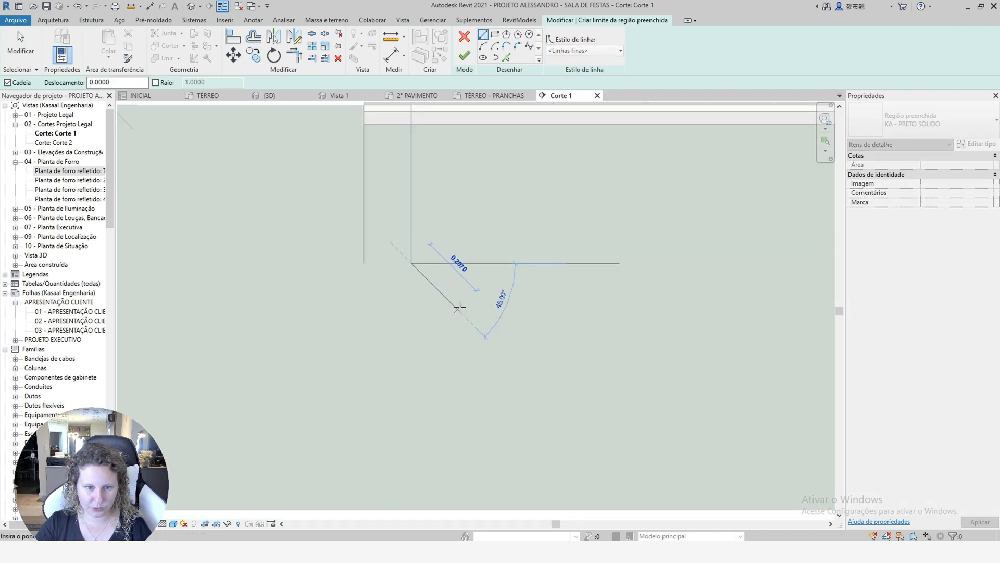
left_click(458, 309)
type(".25")
key("Return")
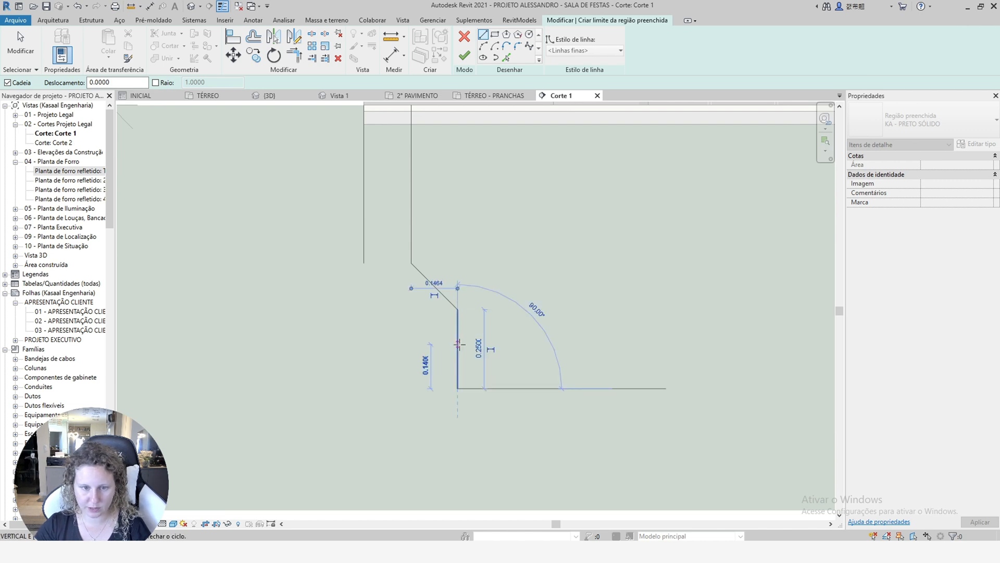
Set the footing's lower vertical segment length to 0.2 m.
key("Escape")
key("Escape")
left_click(458, 350)
left_click(478, 348)
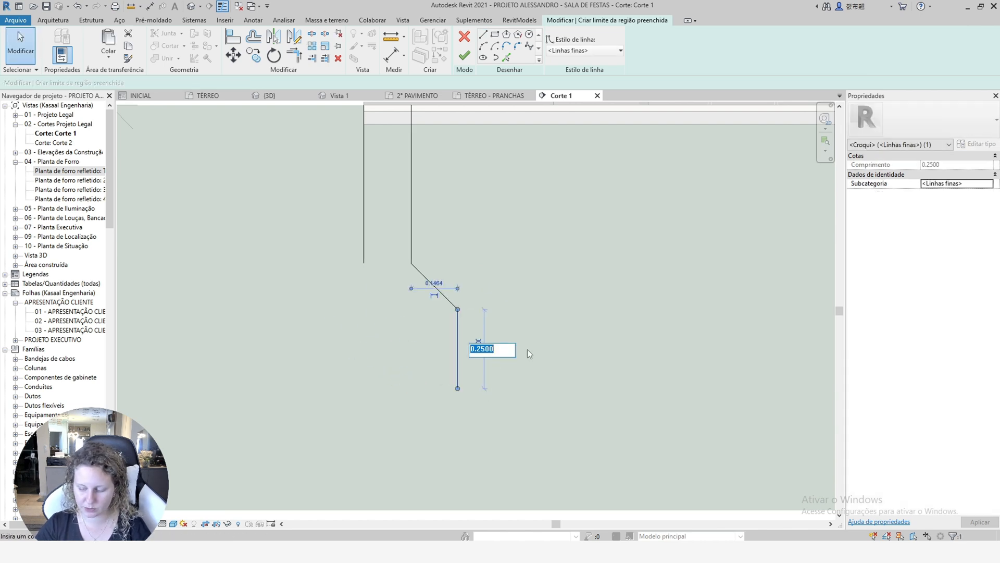
type(".2")
key("Return")
key("Escape")
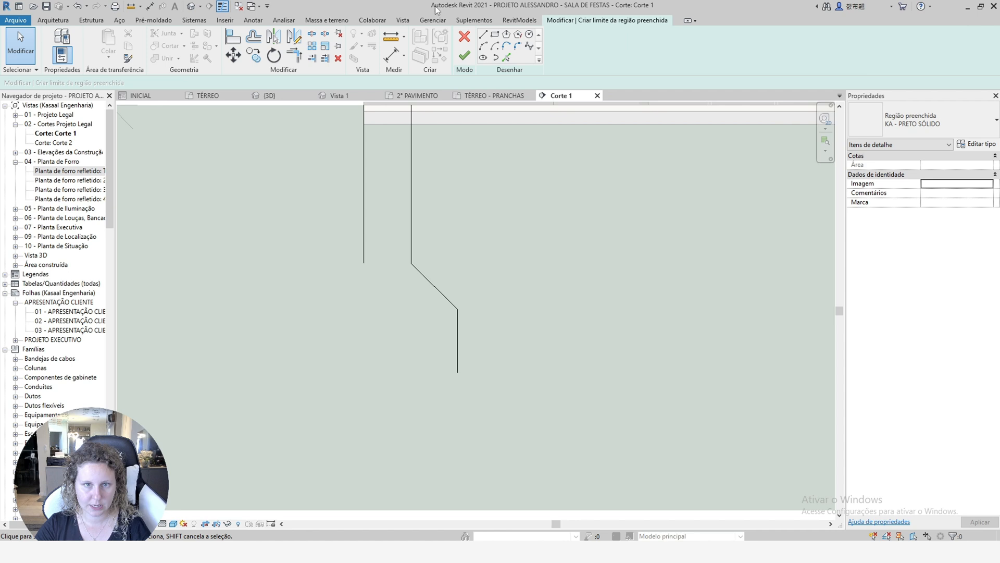
left_click(486, 36)
key("Escape")
left_click_drag(490, 271, 424, 376)
left_click(294, 36)
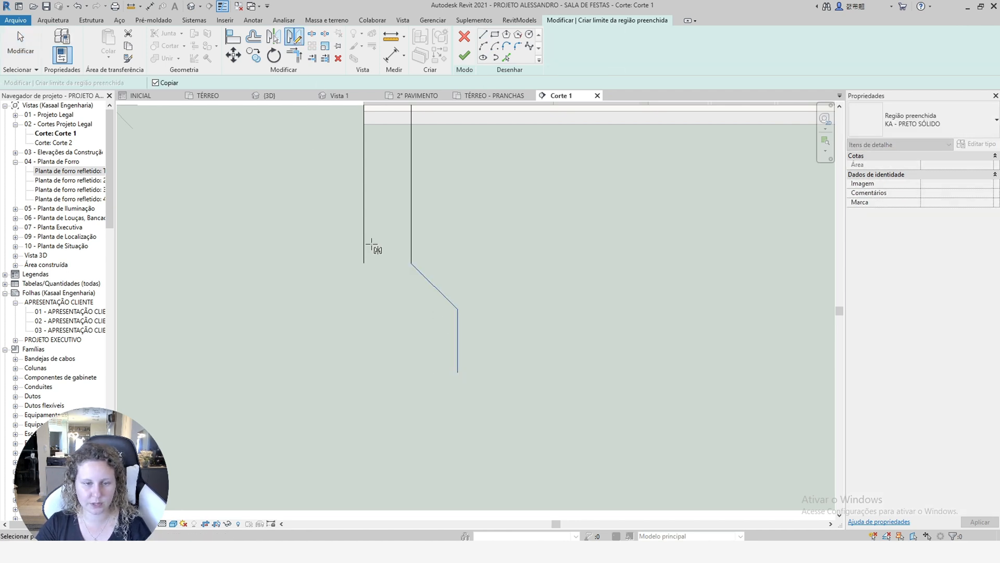
key("Escape")
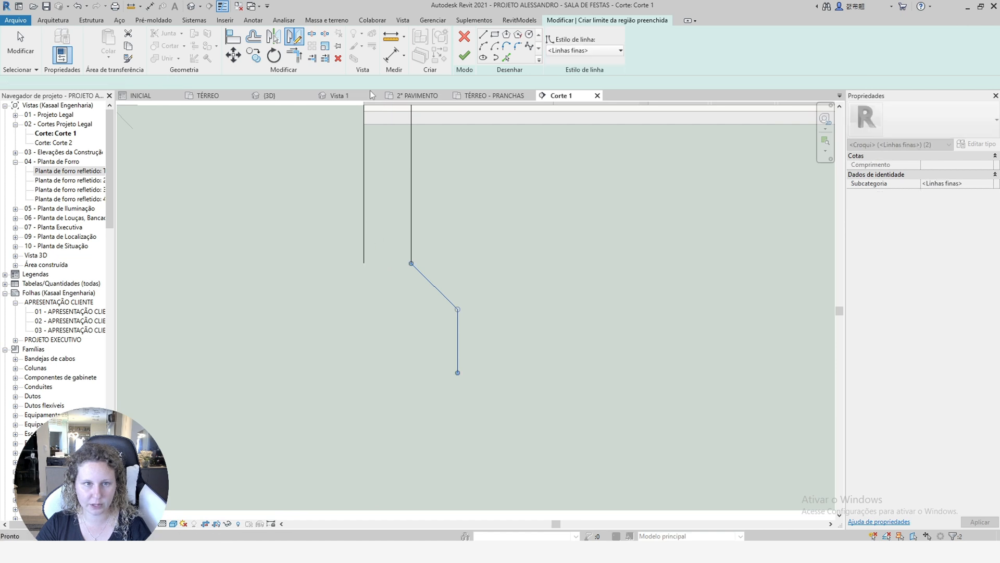
key("Escape")
Close the top of the footing outline with a horizontal line between the two vertical lines.
middle_click_drag(371, 107, 382, 151)
left_click(484, 35)
left_click(375, 149)
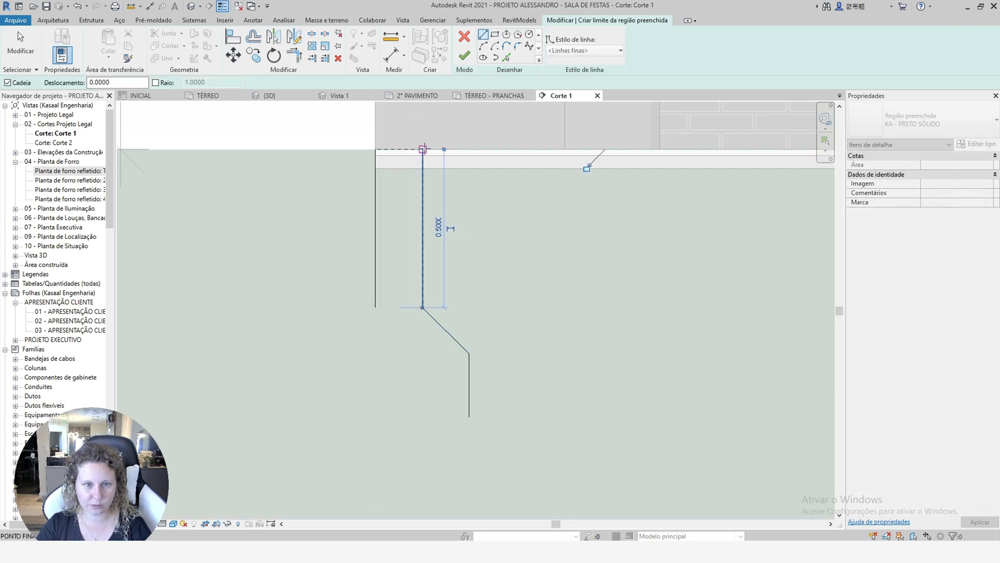
key("Escape")
key("Escape")
Mirror the flare and its lower vertical segment about the midpoint of the outline's top line.
left_click_drag(448, 308, 448, 308)
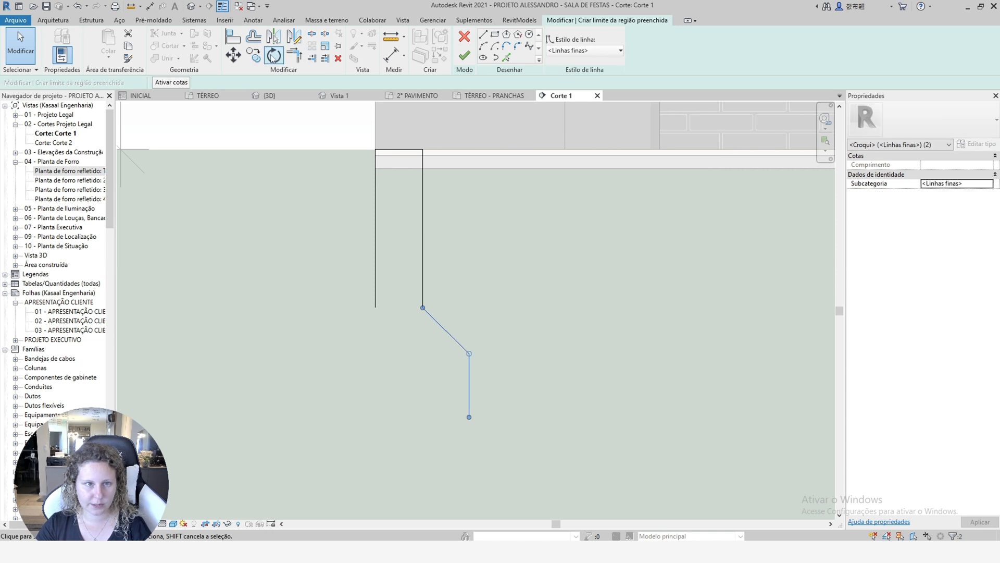
key("d")
key("m")
left_click(399, 150)
left_click(398, 202)
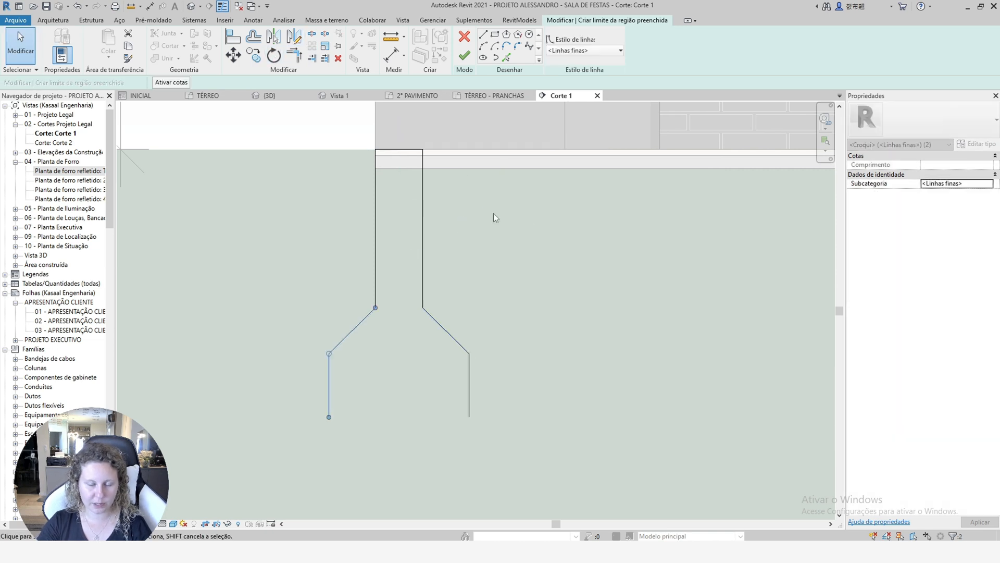
Close the footing outline with a horizontal base line and finish the filled region.
key("l")
key("i")
left_click(469, 416)
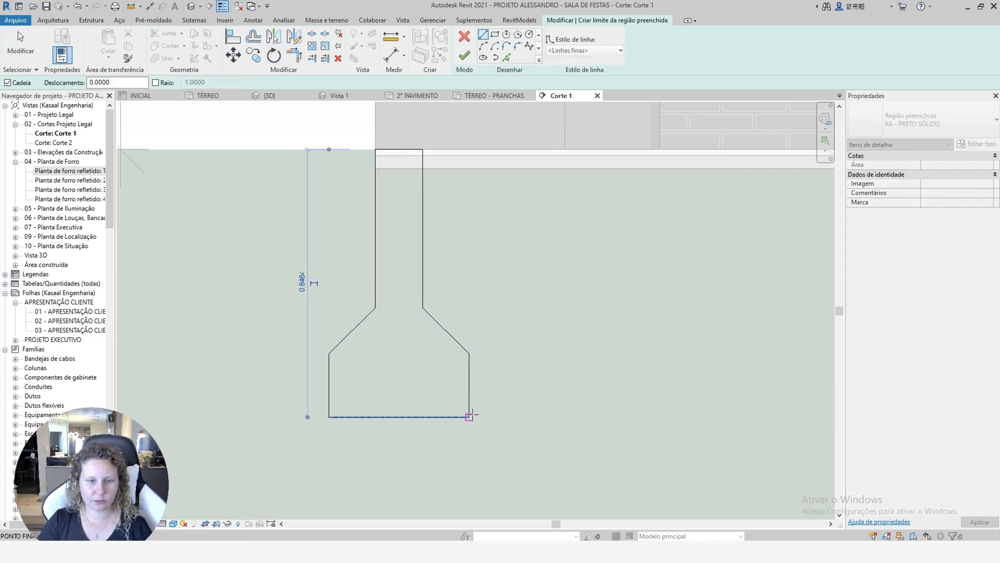
left_click(464, 57)
scroll(349, 287, "down", 2)
left_click(455, 361)
scroll(454, 361, "down", 2)
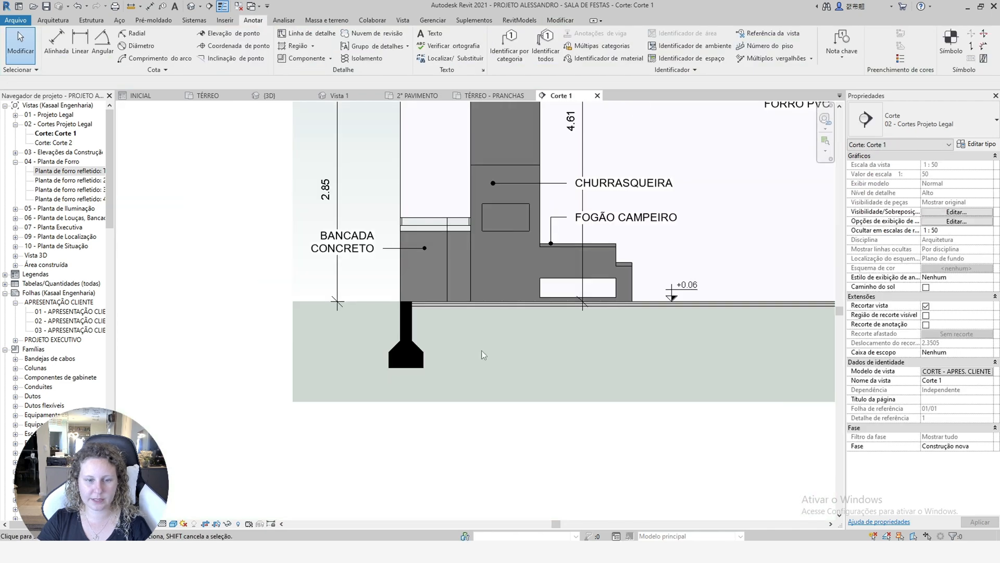
Edit the footing region's boundary and copy its whole outline under the wall between ÁREA GOURMET and DEPÓSITO.
left_click(409, 356)
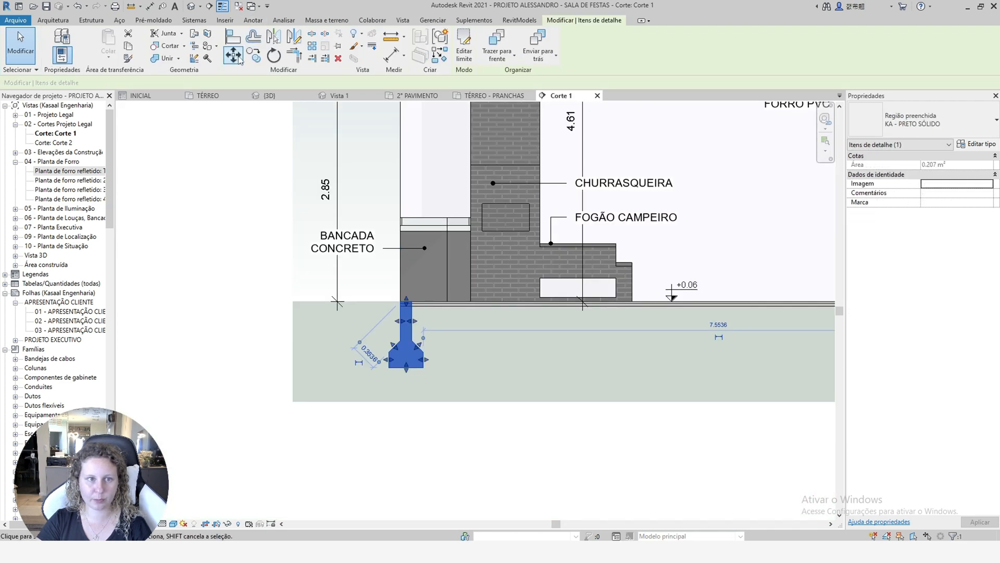
left_click(464, 50)
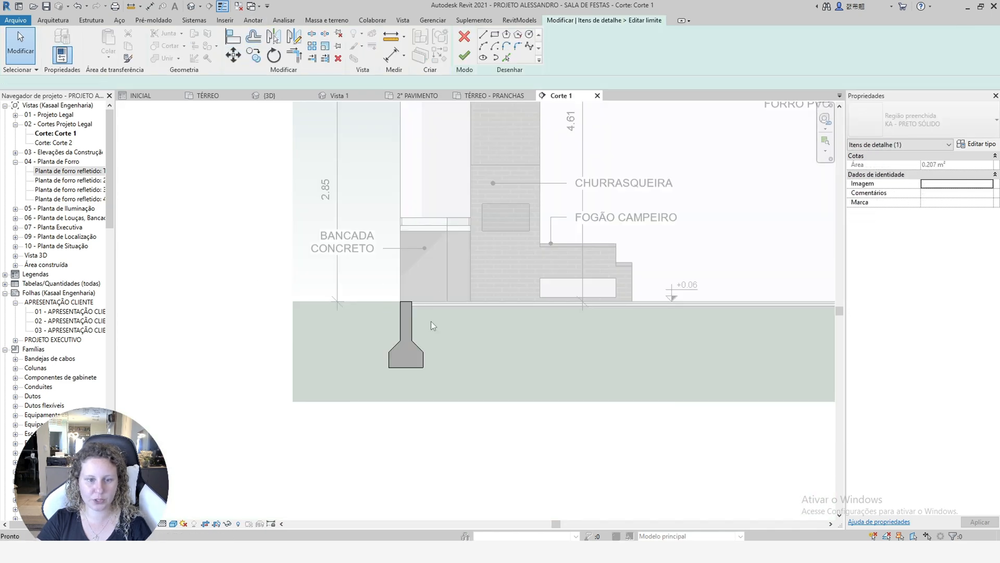
left_click(256, 62)
left_click(411, 301)
scroll(340, 334, "down", 5)
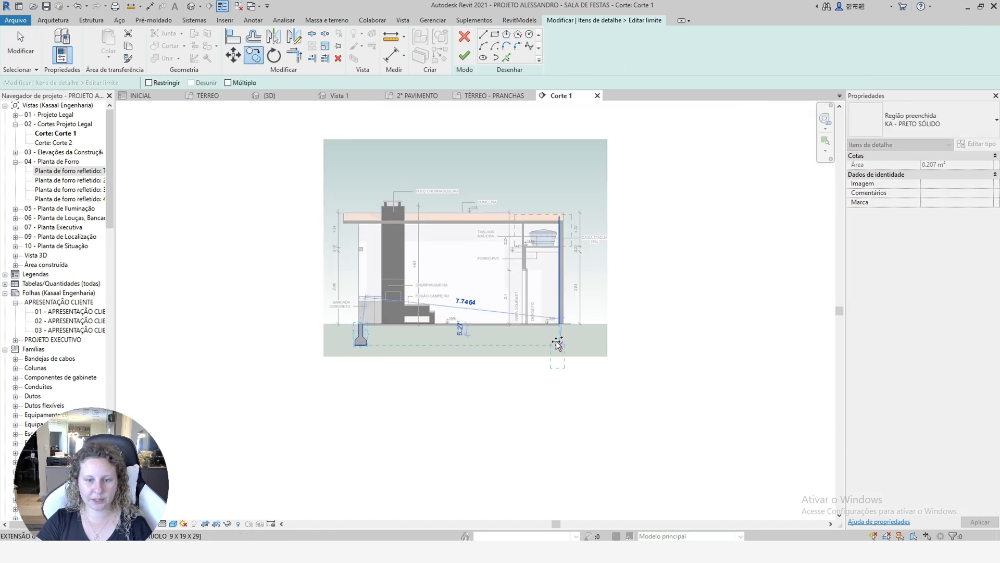
scroll(556, 344, "up", 6)
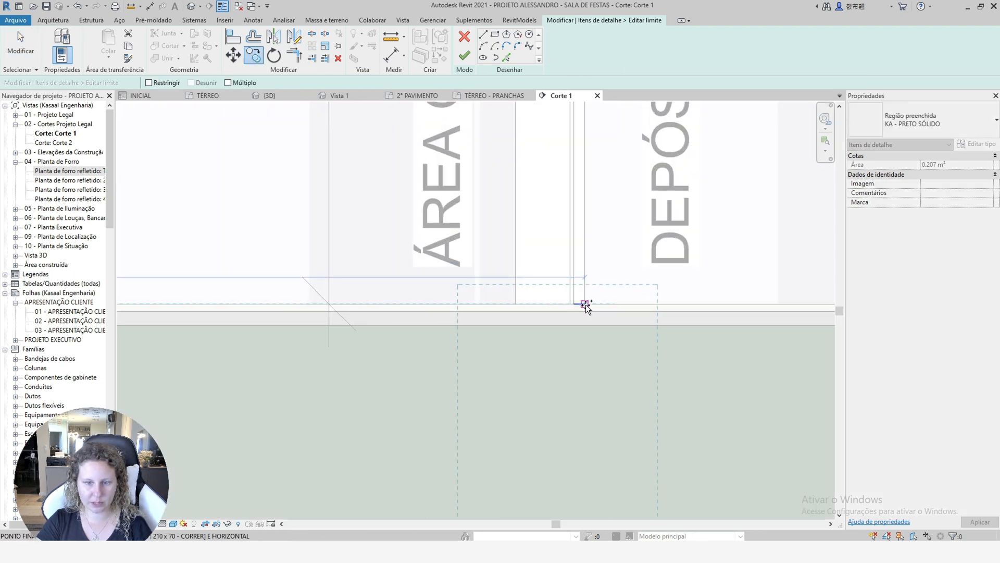
left_click(585, 304)
scroll(333, 326, "down", 5)
scroll(360, 351, "up", 1)
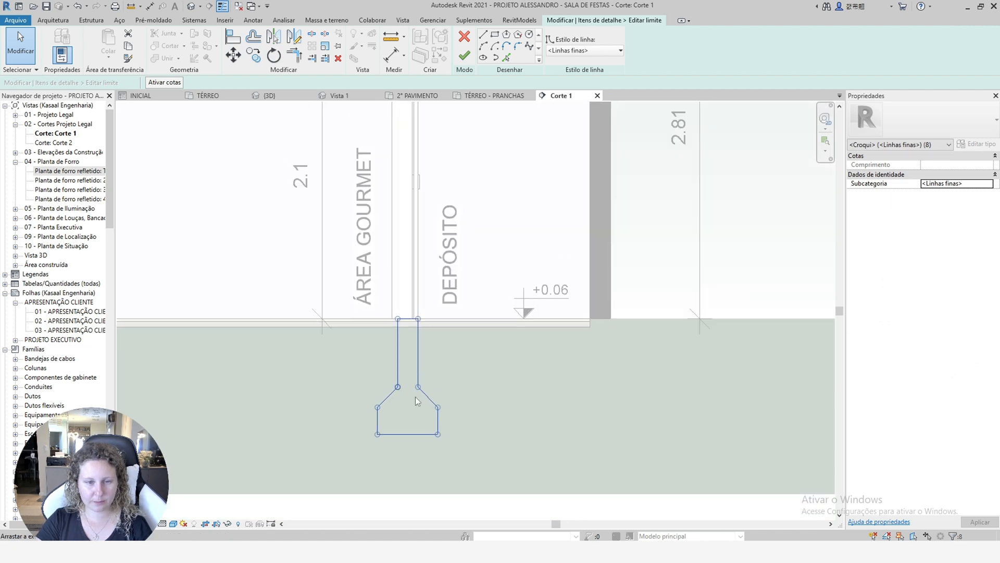
Move the copied footing outline so its top corner meets the wall face between ÁREA GOURMET and DEPÓSITO at floor level.
scroll(415, 406, "down", 3)
scroll(418, 416, "up", 4)
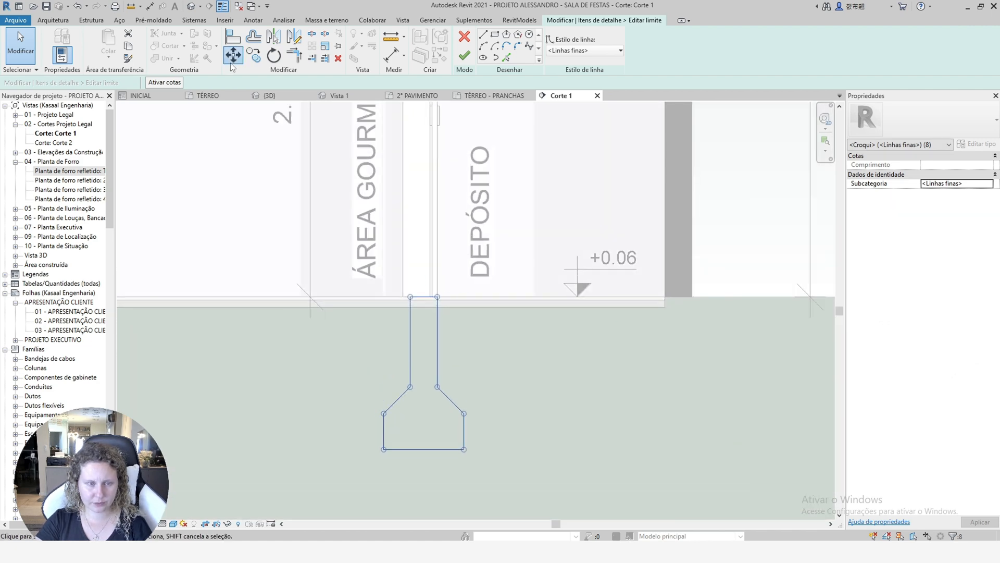
left_click(233, 55)
scroll(417, 279, "up", 4)
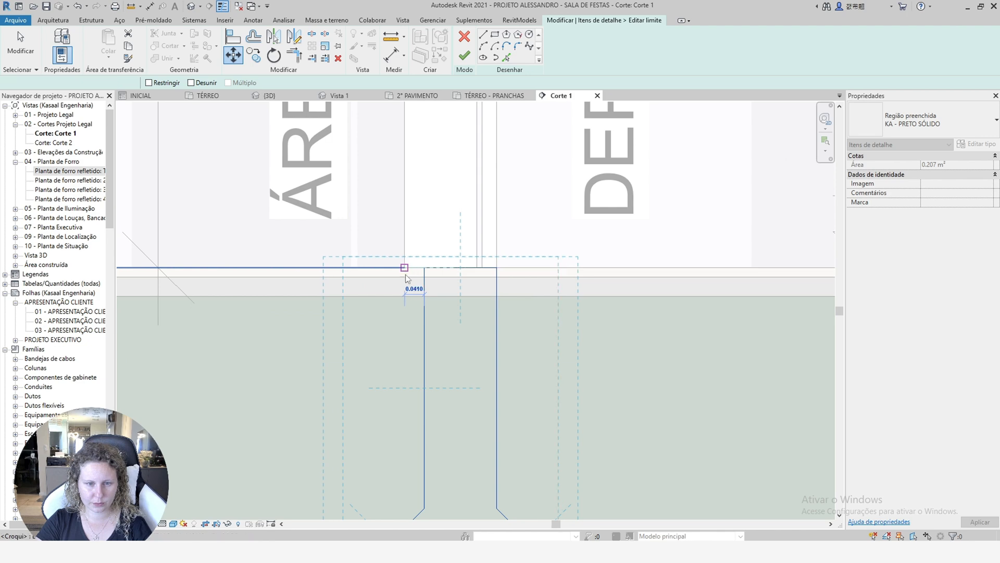
left_click(405, 275)
scroll(440, 393, "down", 5)
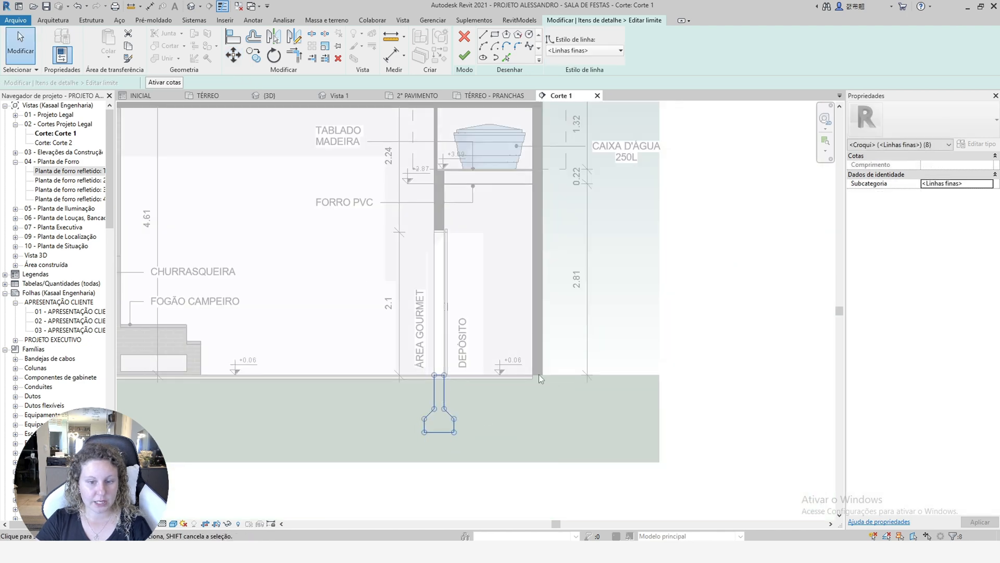
Copy the footing outline from under the ÁREA GOURMET/DEPÓSITO wall to the base of DEPÓSITO's exterior wall.
left_click(253, 54)
scroll(455, 415, "up", 4)
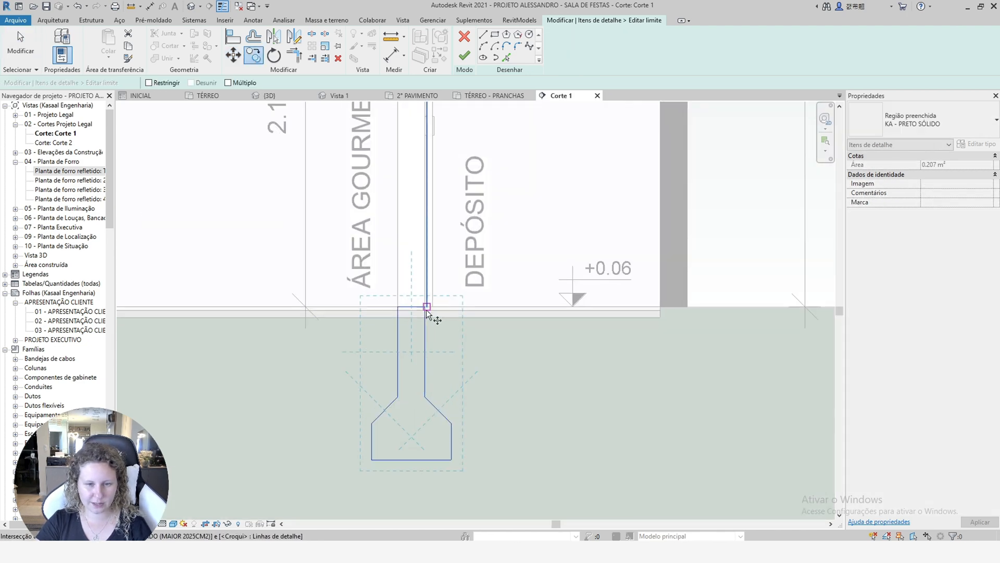
left_click(424, 307)
left_click(685, 310)
scroll(496, 370, "down", 3)
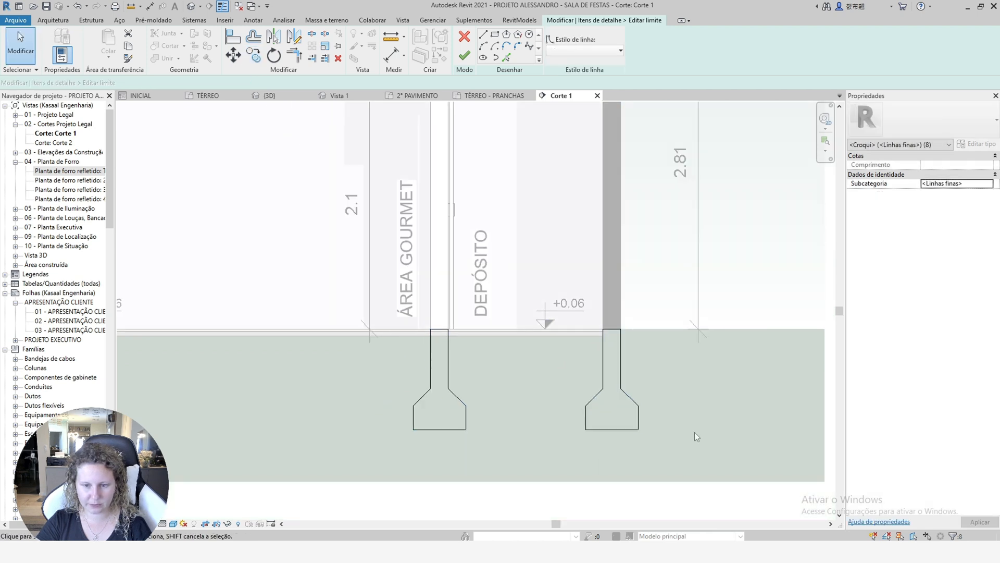
Cut the exterior wall's footing outline flush with the wall's outer face, removing its outer flare and extending the vertical line down to the base.
left_click_drag(664, 437, 633, 375)
left_click(633, 376)
left_click(636, 430)
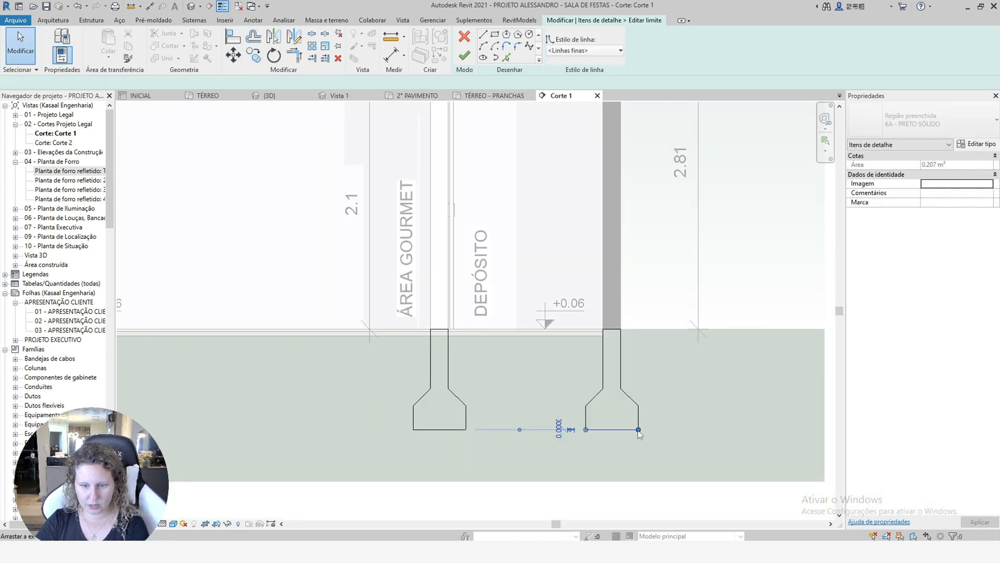
left_click_drag(638, 430, 620, 430)
left_click_drag(643, 384, 635, 436)
key("Delete")
left_click(621, 386)
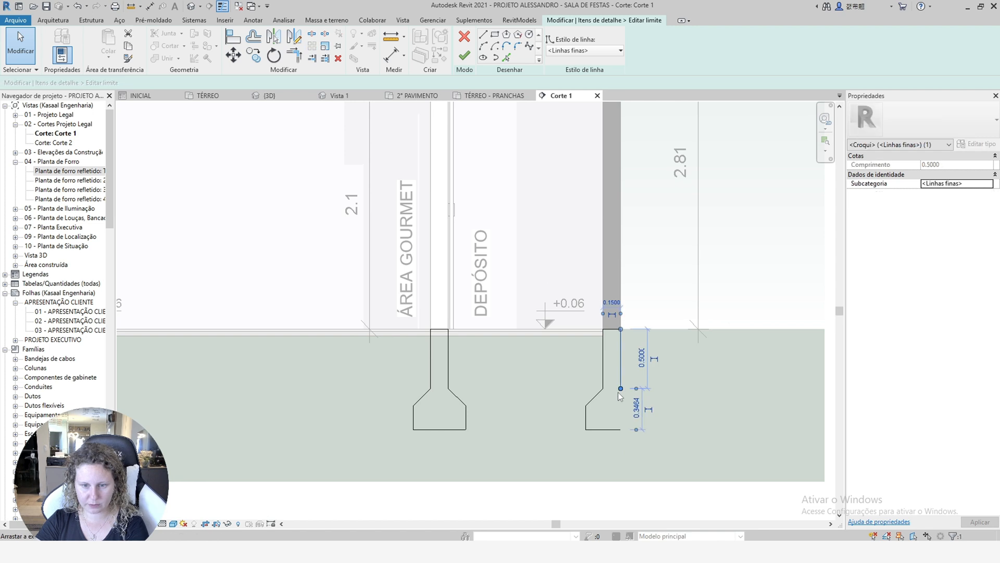
left_click_drag(620, 389, 576, 414)
Delete the inner sloped line of the exterior wall's footing and move its short vertical edge inward toward DEPÓSITO, lengthening the base.
left_click(590, 418)
left_click(586, 417)
left_click(609, 409)
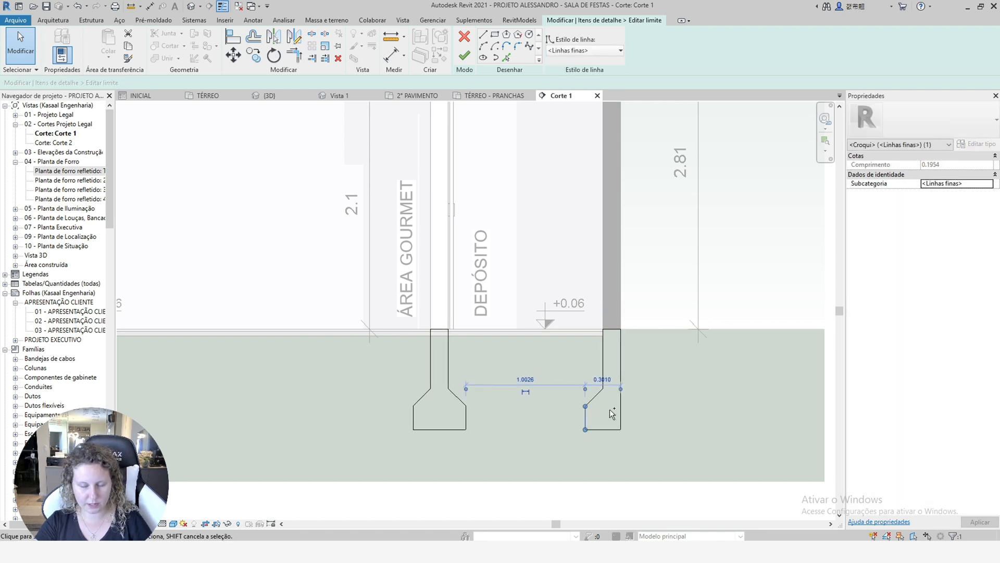
left_click(593, 399)
key("Delete")
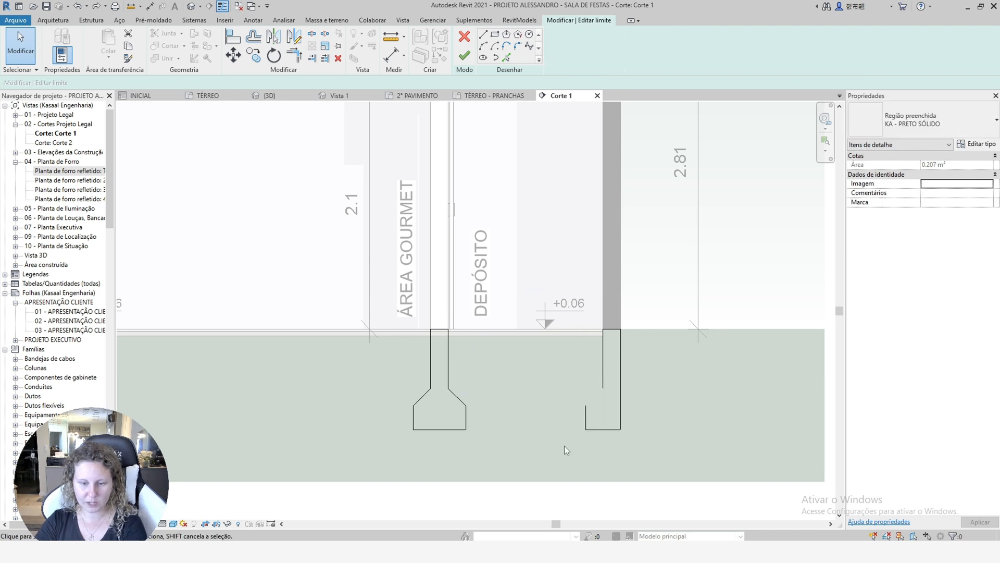
left_click(586, 421)
left_click(231, 55)
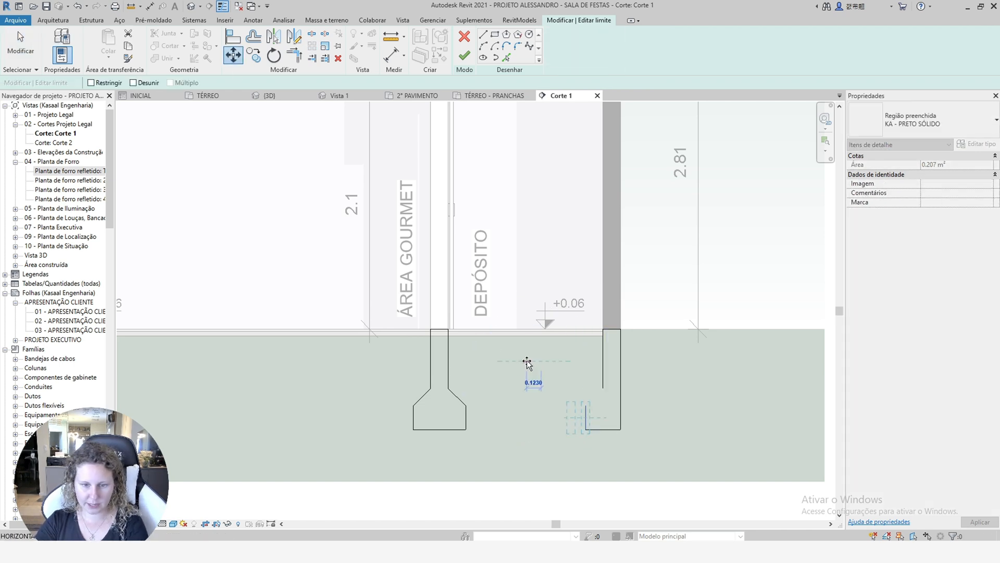
left_click(526, 361)
key("Escape")
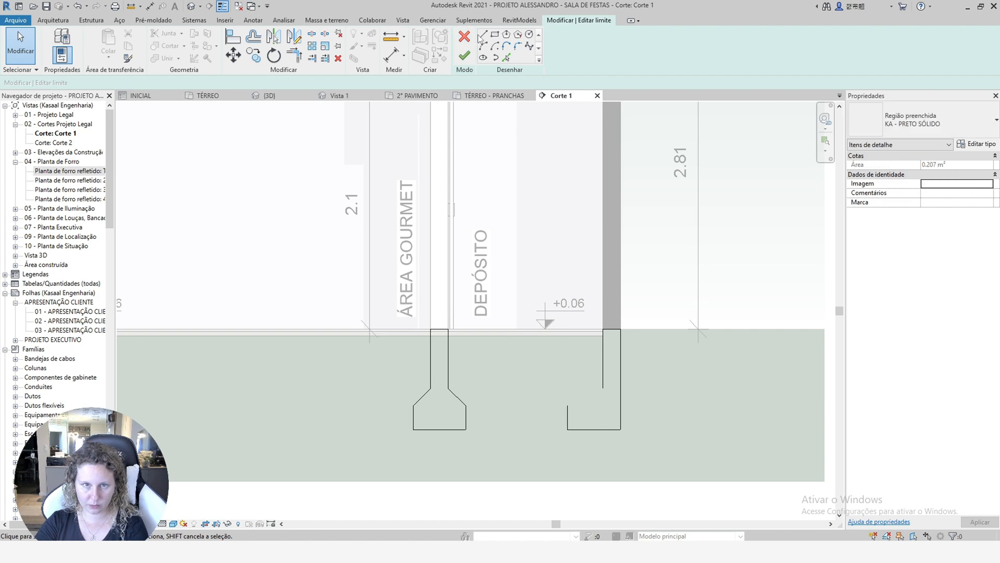
Draw a new sloped line joining the footing's short inner edge to its stem, and finish the filled region.
left_click(483, 35)
left_click(567, 406)
left_click(603, 388)
scroll(710, 396, "down", 2)
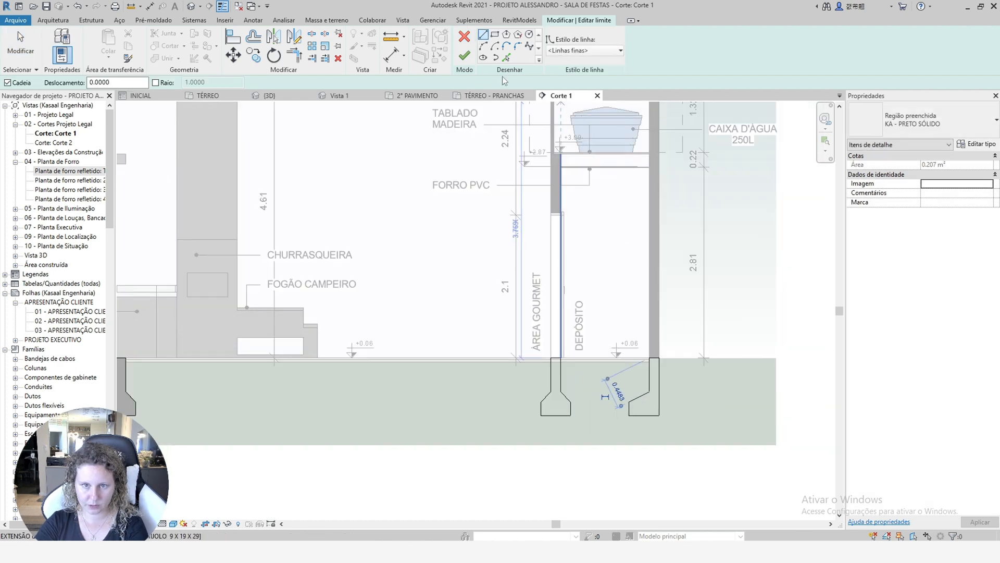
left_click(464, 55)
scroll(706, 404, "down", 2)
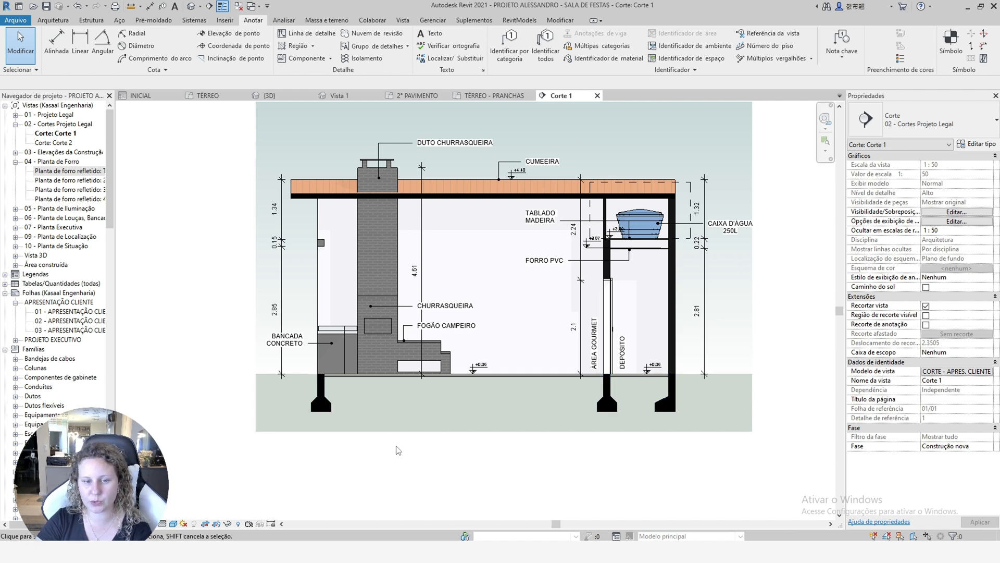
Copy the CUMEEIRA note with its leader along the roof toward the water tank side.
scroll(437, 449, "down", 2)
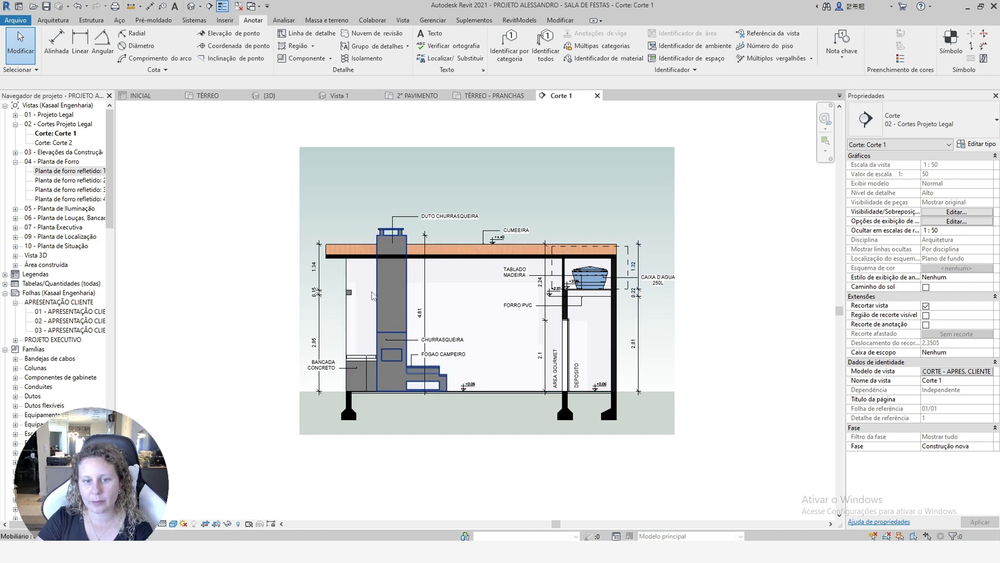
scroll(546, 219, "up", 3)
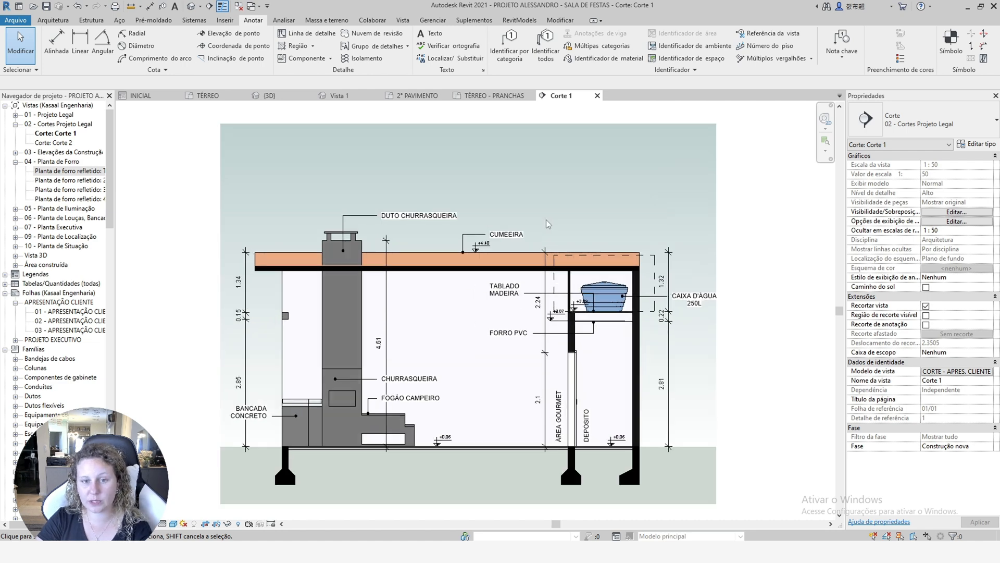
left_click(506, 239)
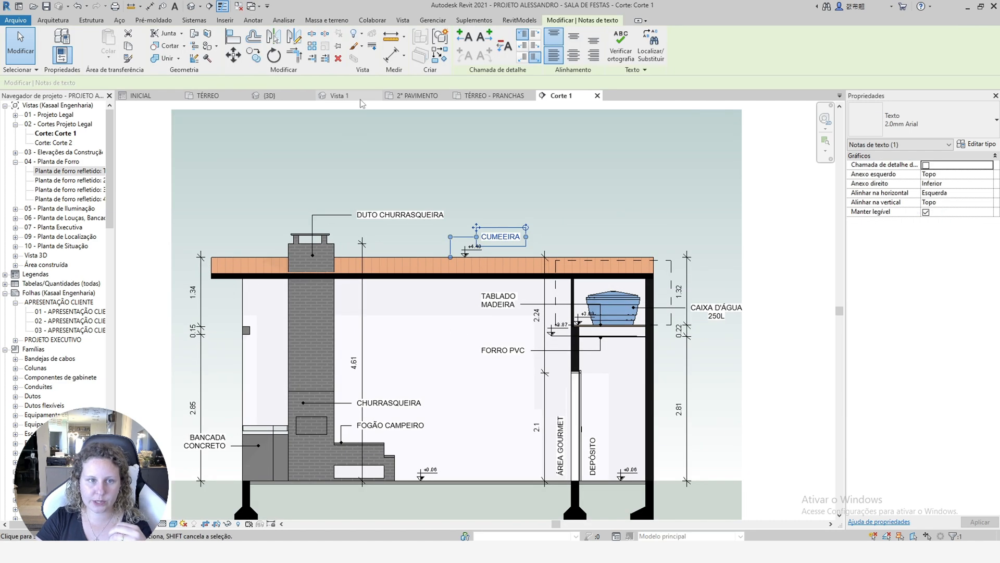
left_click(254, 56)
left_click(538, 173)
left_click(653, 181)
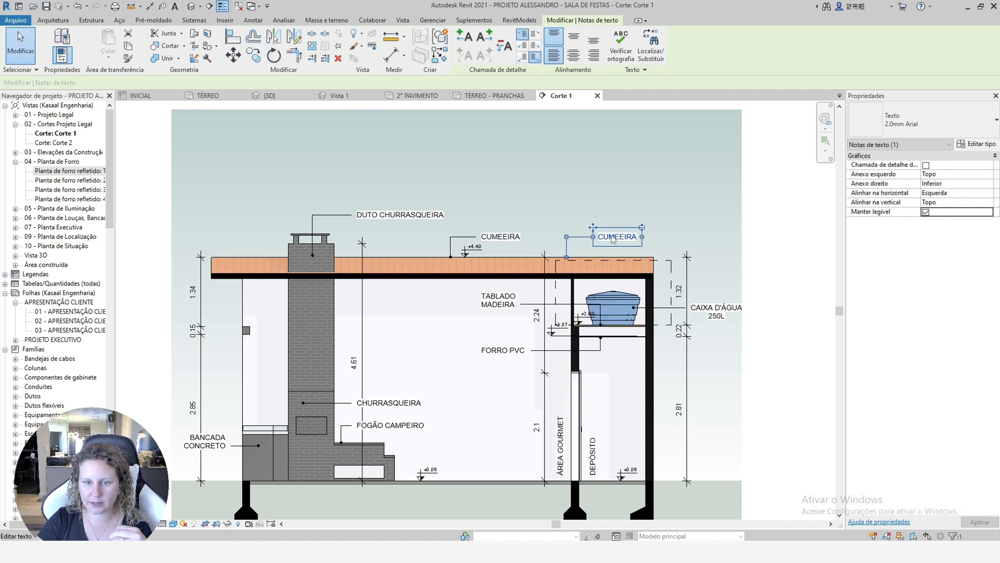
Raise the copied roof note above CUMEEIRA and change its text to TELHA CERÂMICA.
double_click(612, 202)
type("TEC")
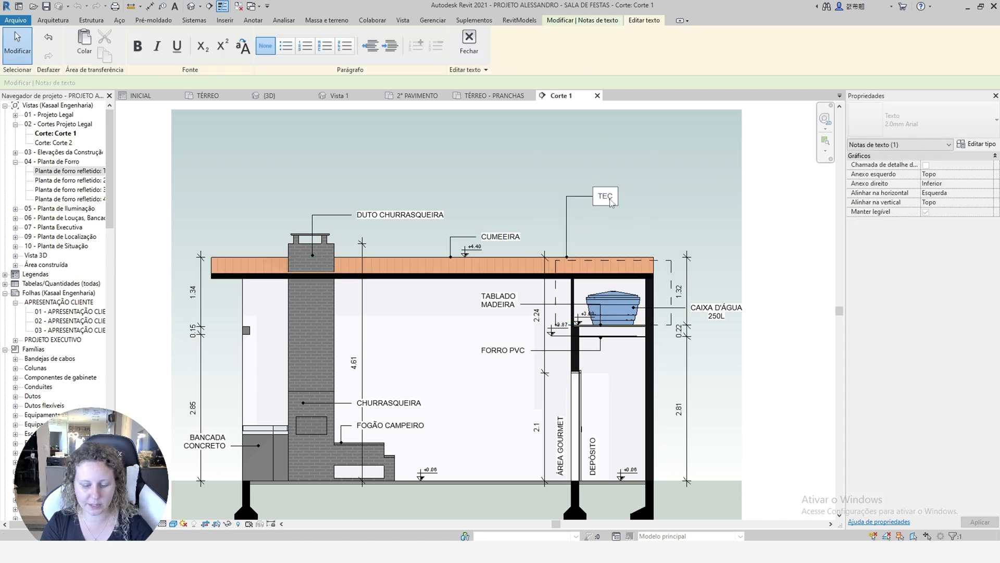
type("LHA CERÂMICA")
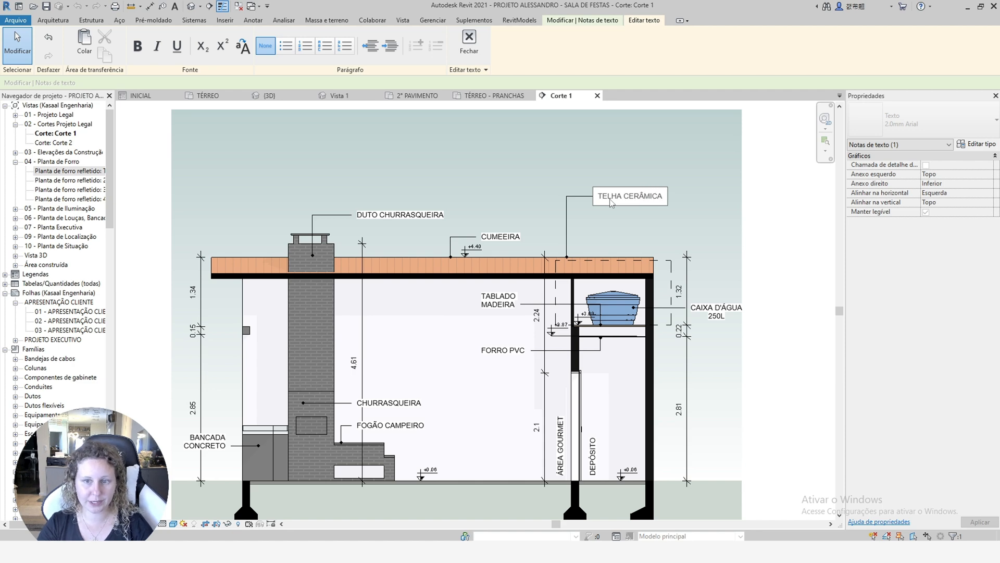
left_click(611, 164)
left_click(611, 164)
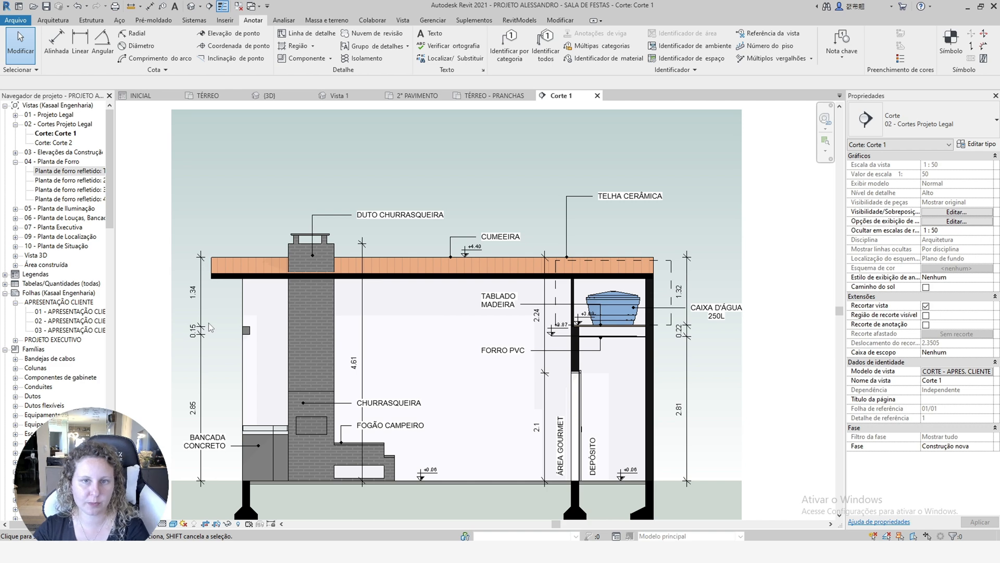
Open section Corte 2 from its section line on the TÉRREO - PRANCHAS plan.
scroll(509, 311, "down", 3)
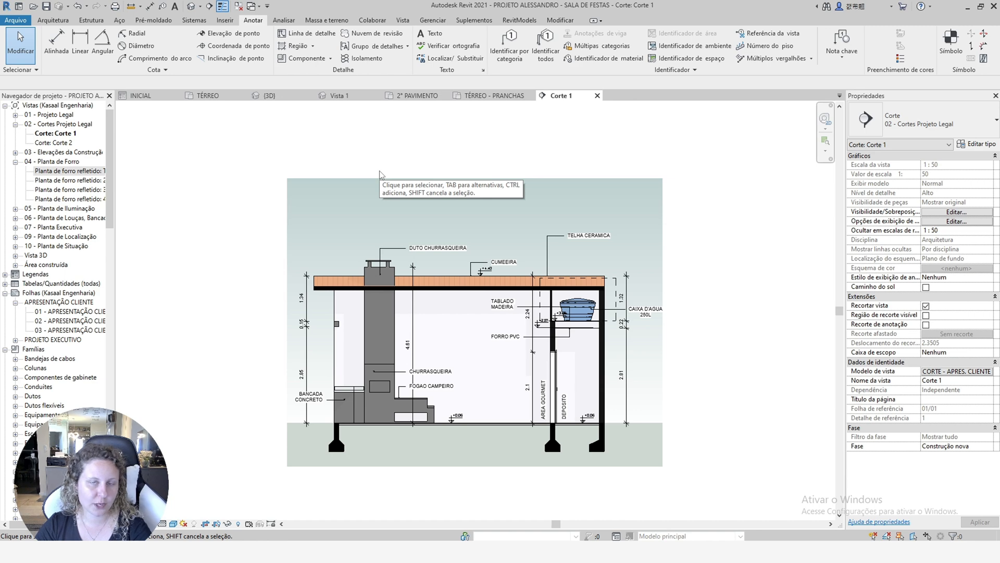
left_click(416, 95)
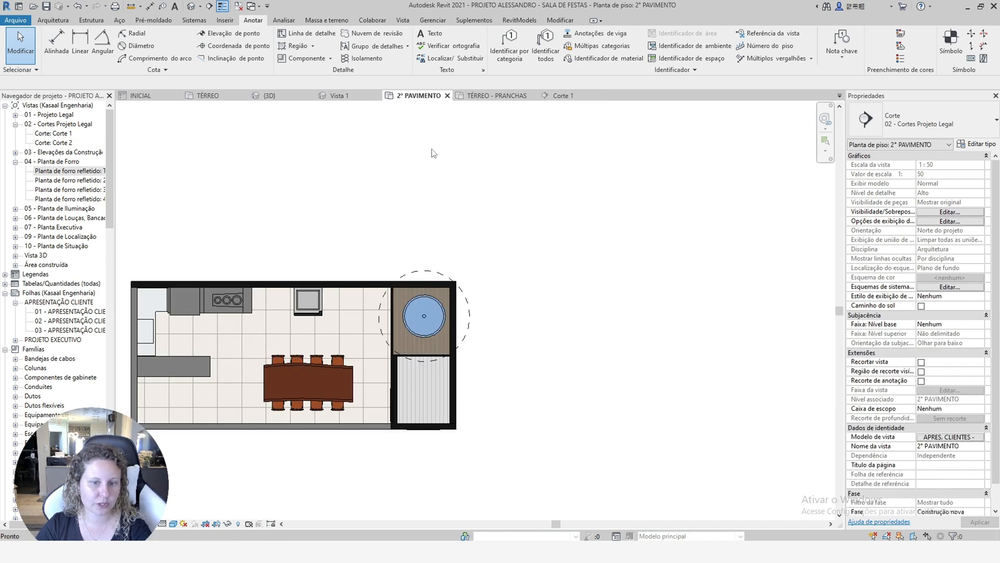
left_click(492, 95)
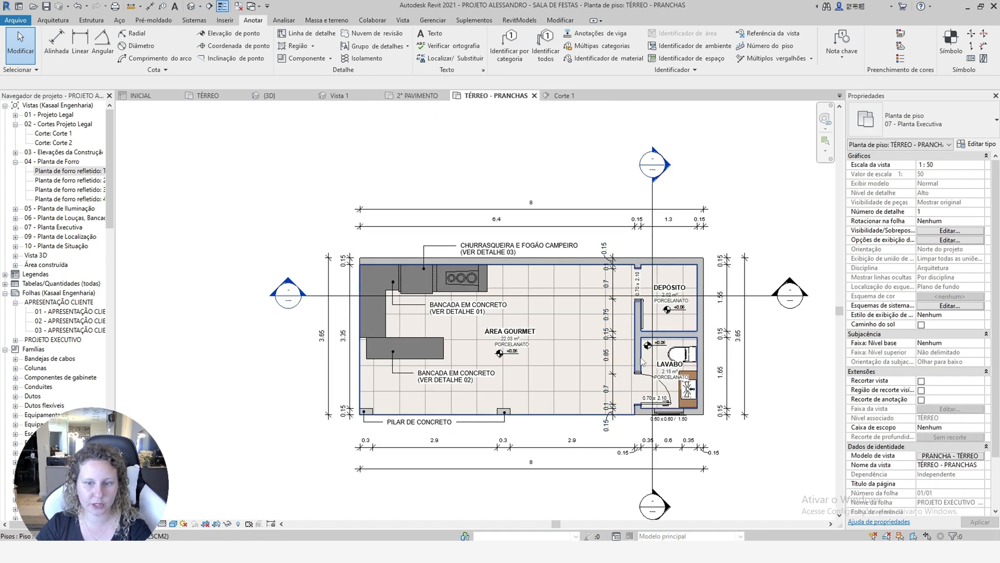
left_click(651, 239)
right_click(651, 239)
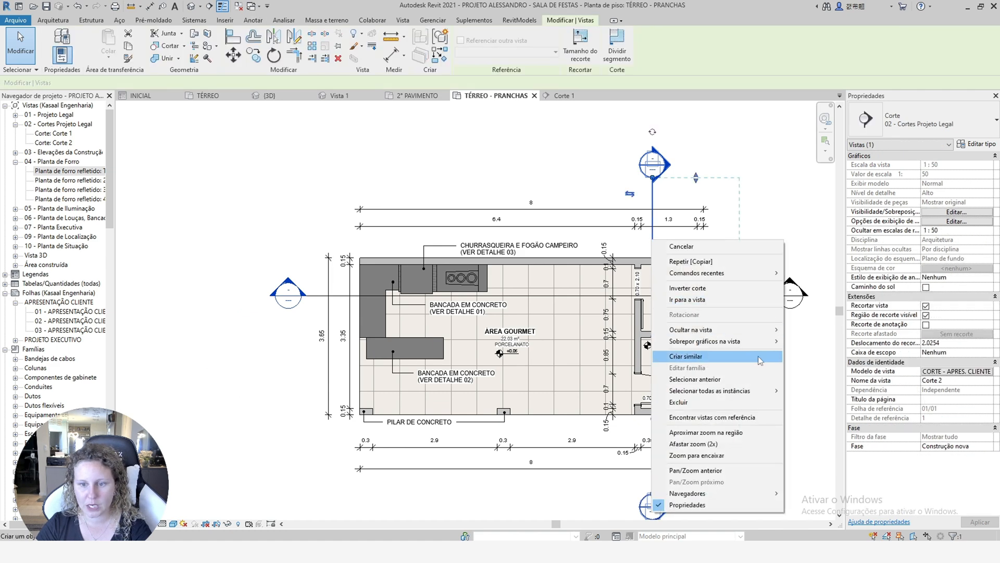
left_click(700, 300)
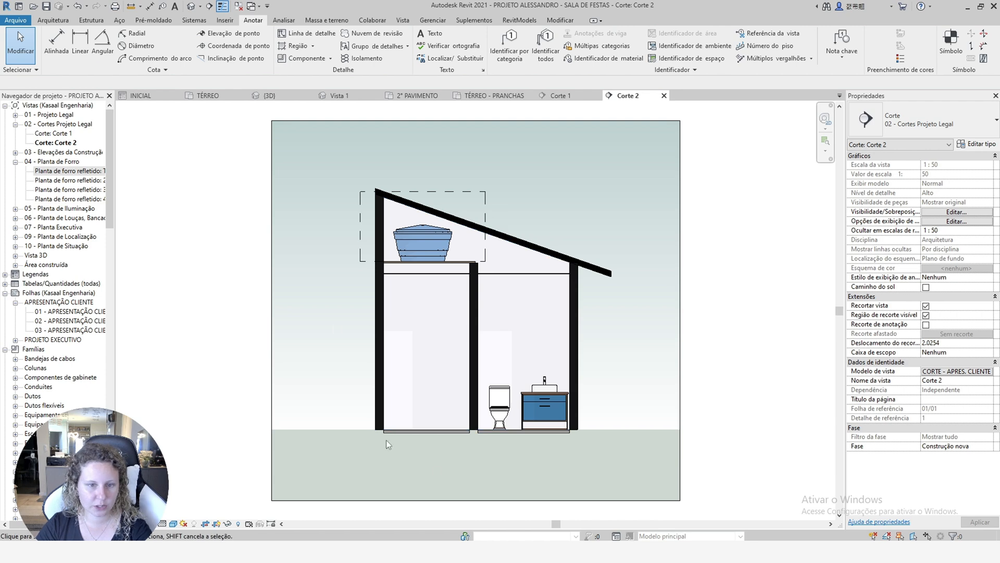
Start a Split Face sketch on the wall behind the toilet and vanity in Corte 2.
scroll(435, 205, "up", 3)
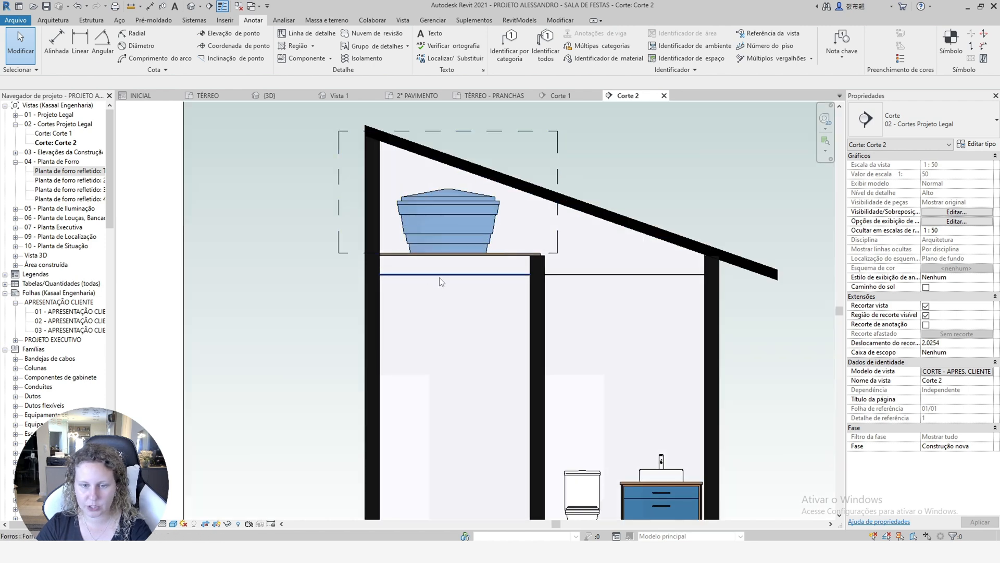
scroll(362, 253, "down", 2)
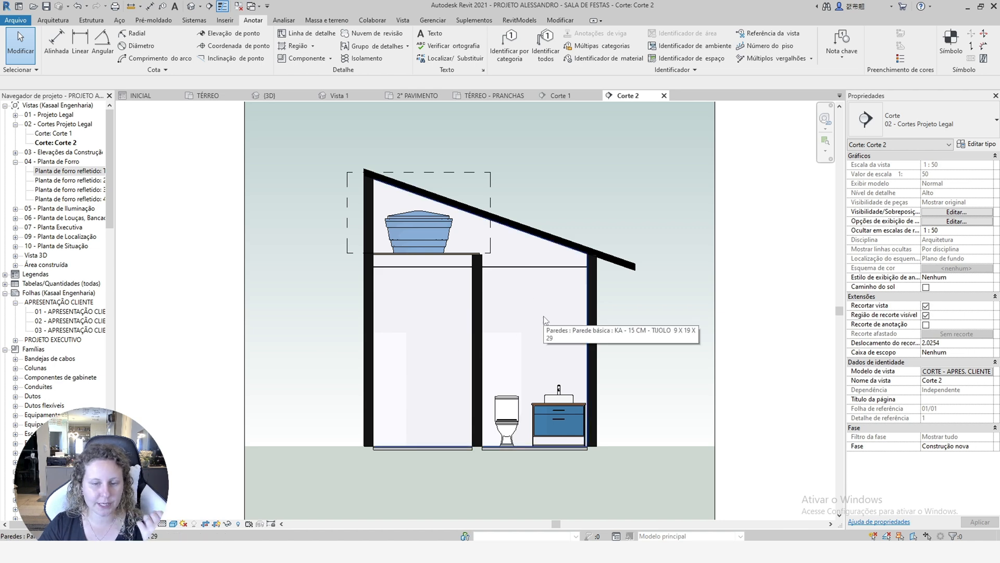
left_click(529, 315)
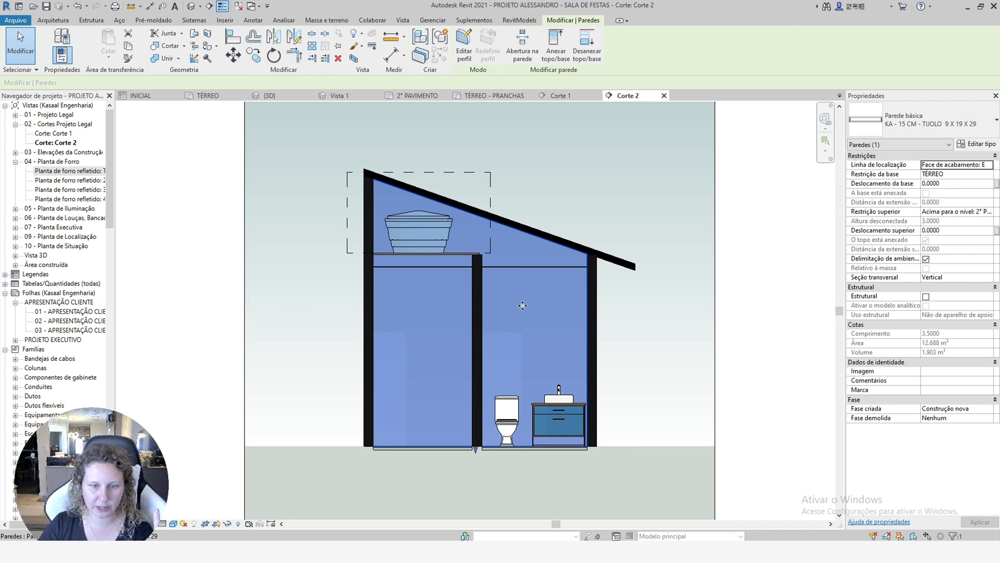
left_click(209, 35)
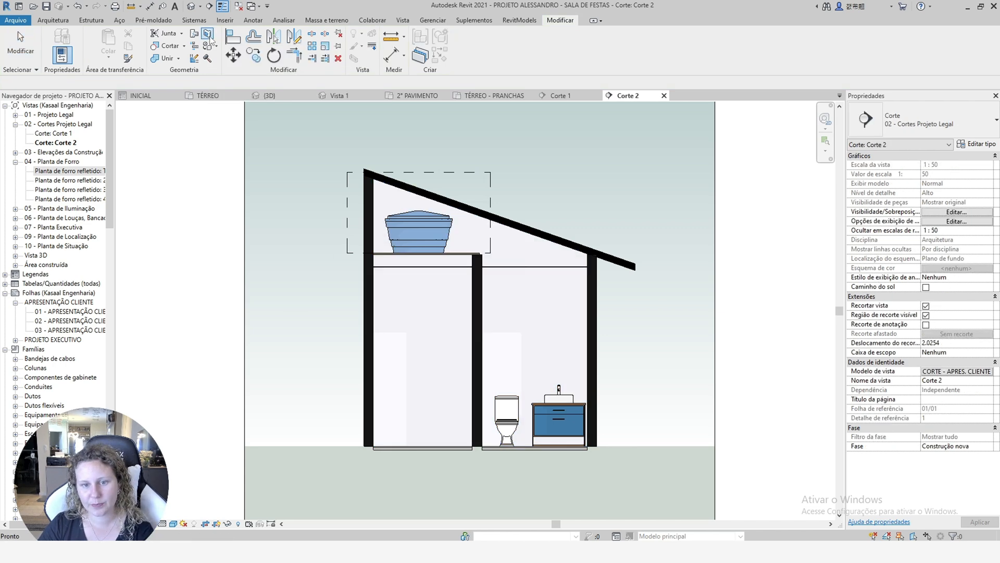
left_click(531, 327)
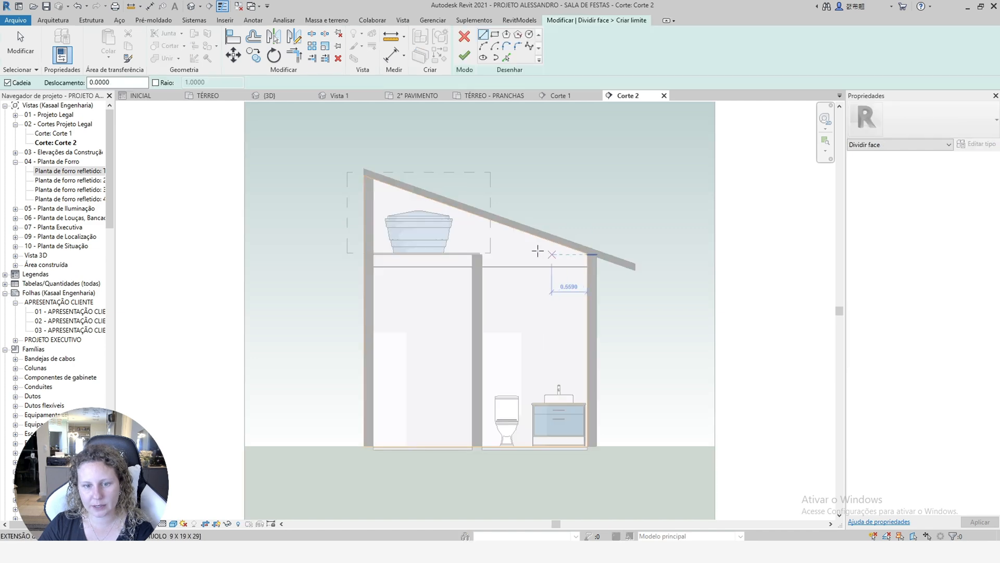
Sketch the split boundary's vertical line along the partition's bathroom-side face, from floor level up to the PVC ceiling.
scroll(494, 446, "up", 6)
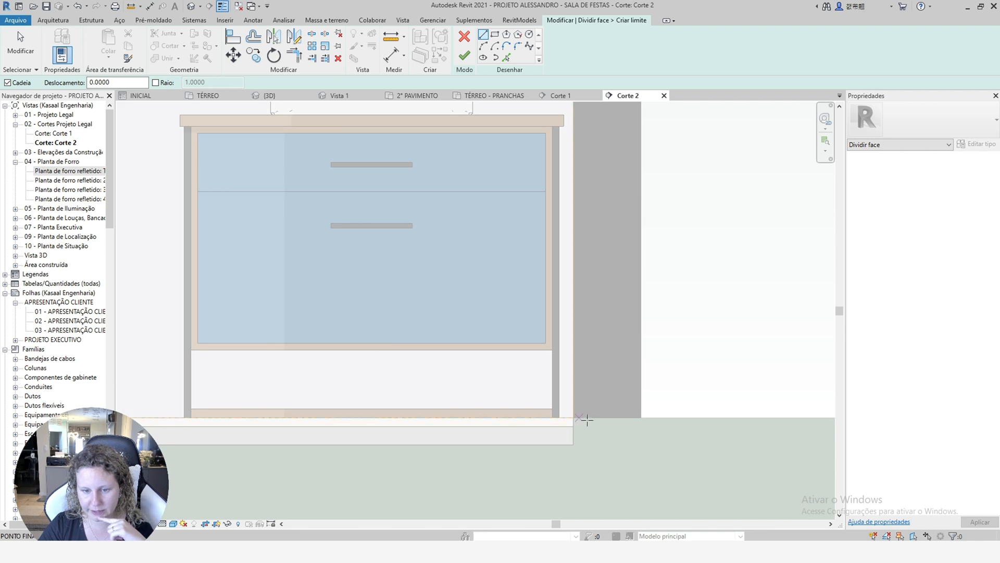
scroll(586, 420, "down", 4)
scroll(498, 461, "down", 3)
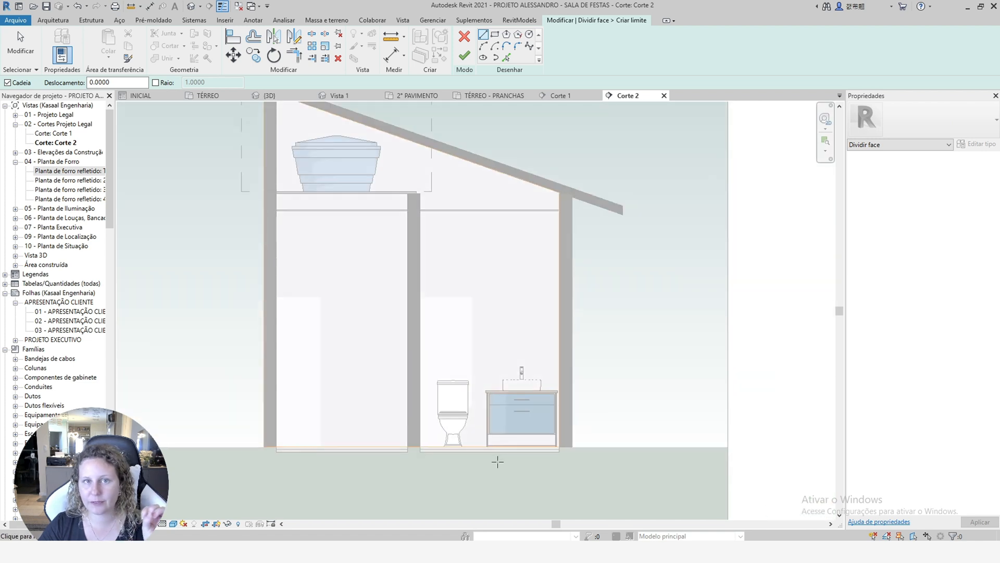
scroll(411, 458, "up", 3)
left_click(421, 459)
scroll(417, 508, "down", 5)
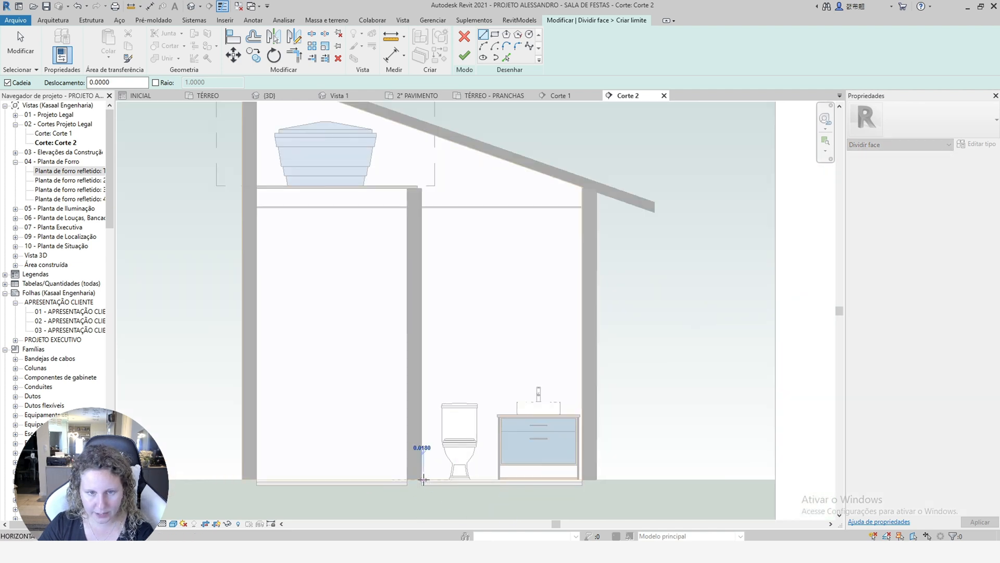
scroll(416, 326, "up", 3)
scroll(417, 327, "up", 4)
left_click(415, 224)
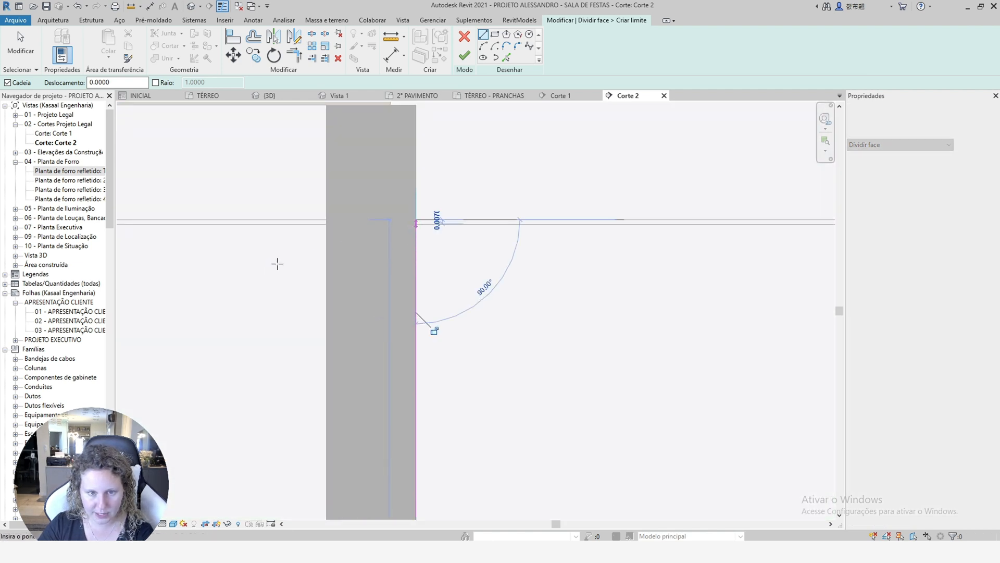
Sketch the split boundary's horizontal line along the PVC ceiling to the bathroom's outer wall and finish the Split Face.
scroll(272, 269, "down", 2)
scroll(272, 271, "down", 2)
scroll(650, 255, "up", 3)
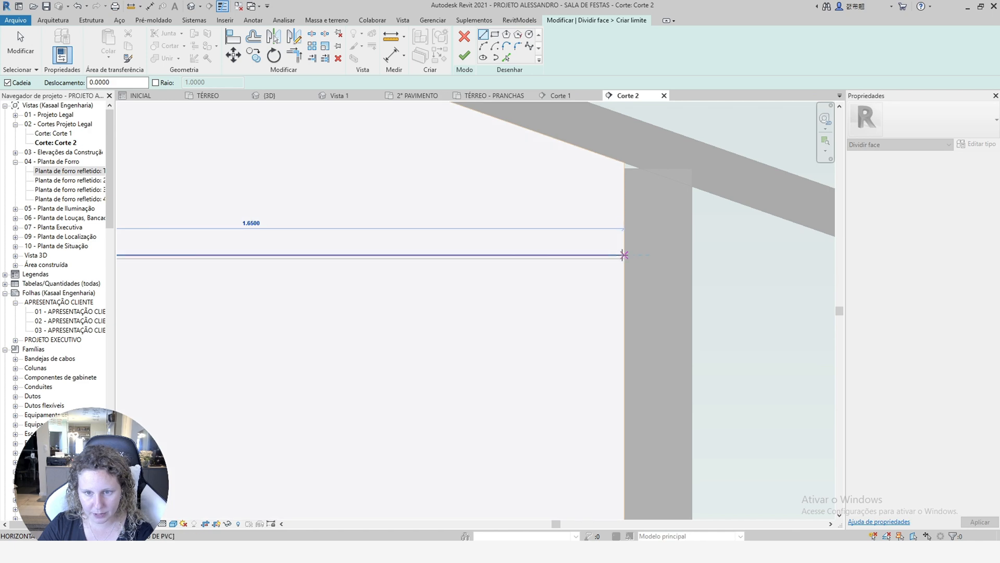
left_click(625, 255)
scroll(575, 330, "down", 4)
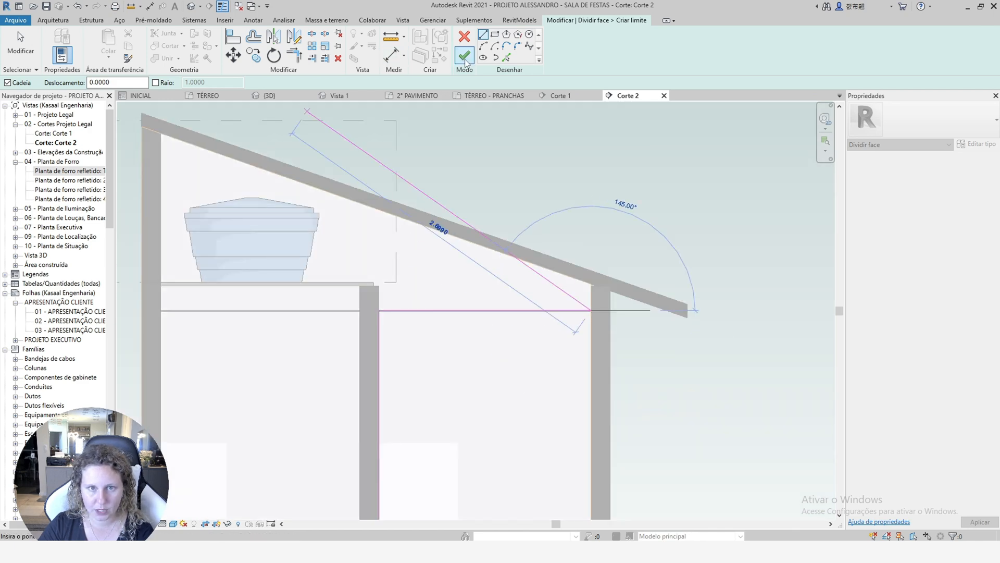
left_click(464, 55)
scroll(508, 266, "down", 3)
left_click(528, 337)
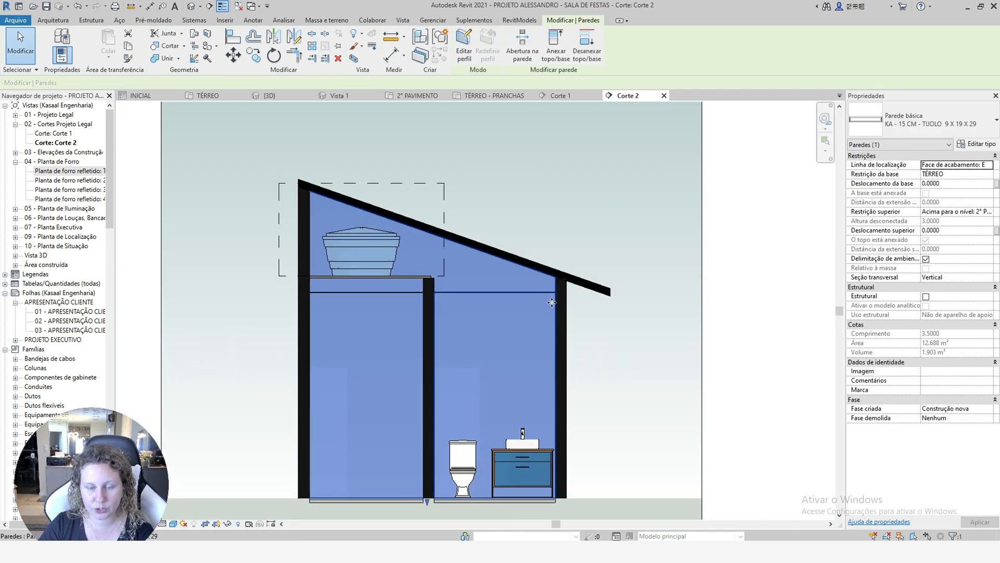
left_click(751, 311)
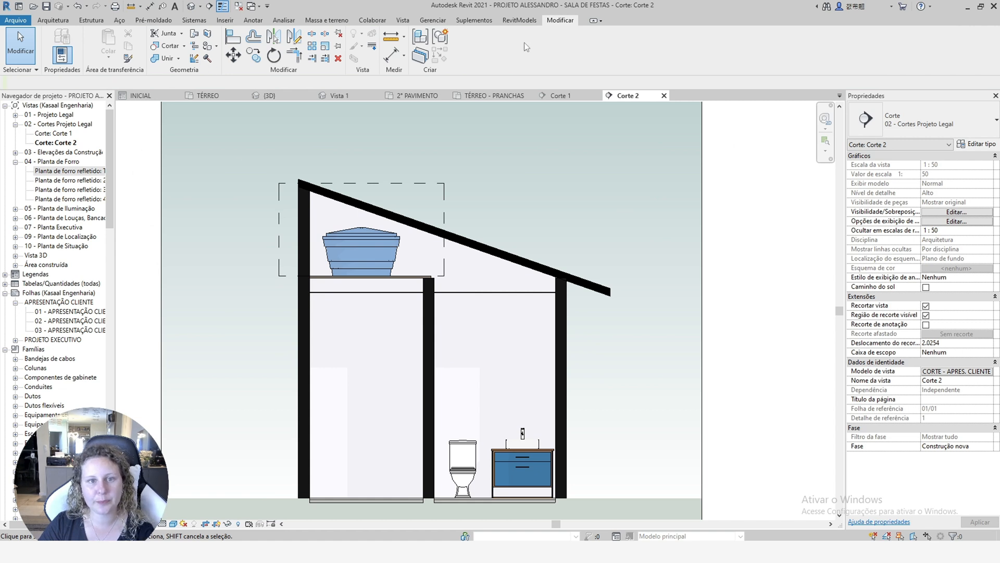
Paint the split bathroom wall region with the material KA - PORCELANATO - MENOR OU IGUAL A 2025 cm2.
left_click(207, 48)
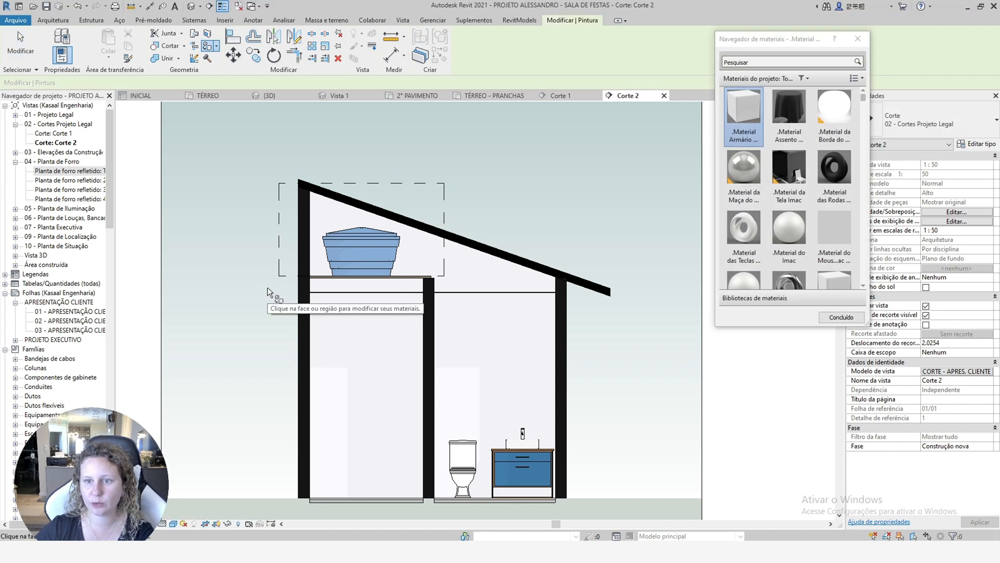
left_click(746, 62)
type("PORCELANATO")
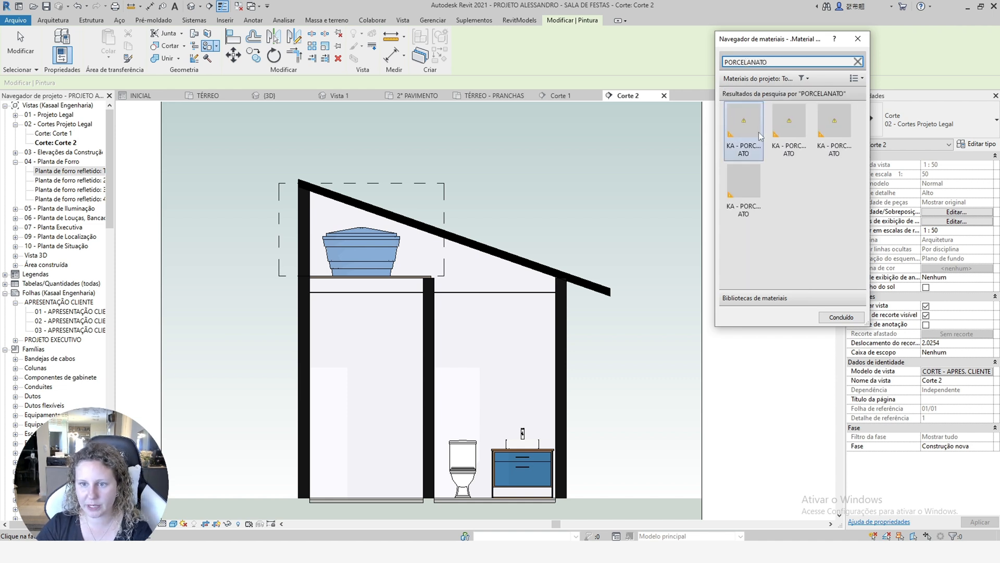
left_click(786, 130)
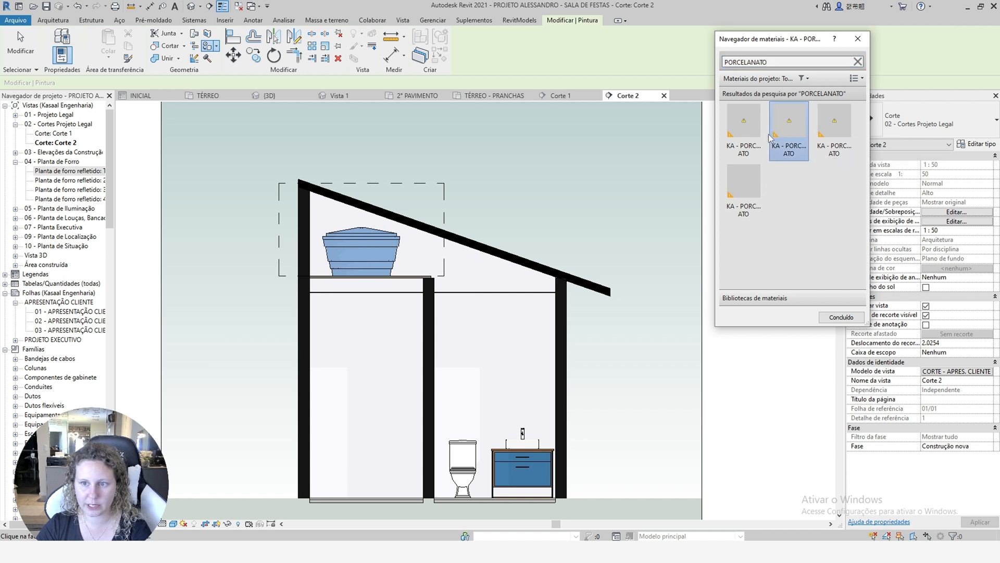
left_click(494, 341)
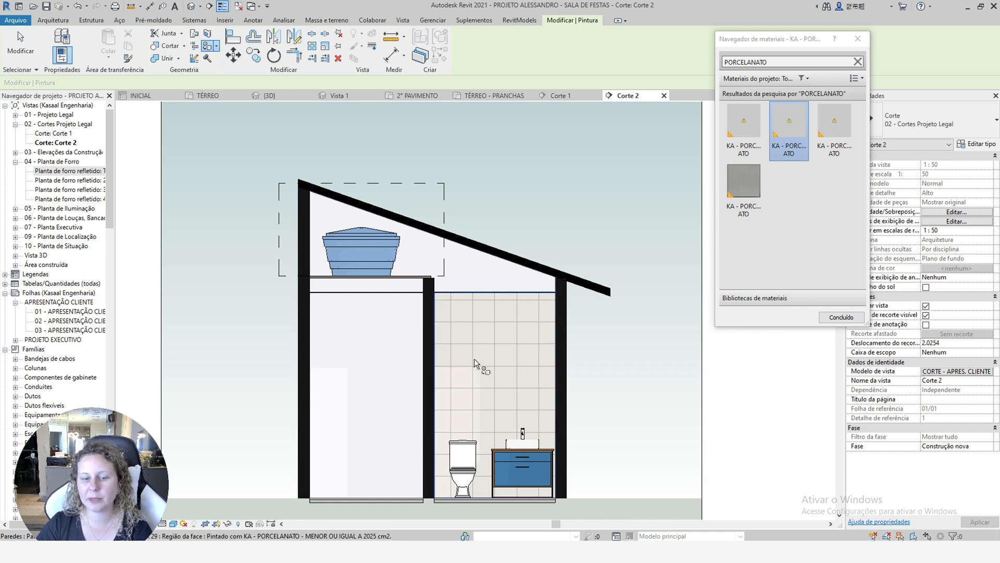
left_click(841, 317)
scroll(660, 307, "down", 5)
scroll(683, 364, "up", 4)
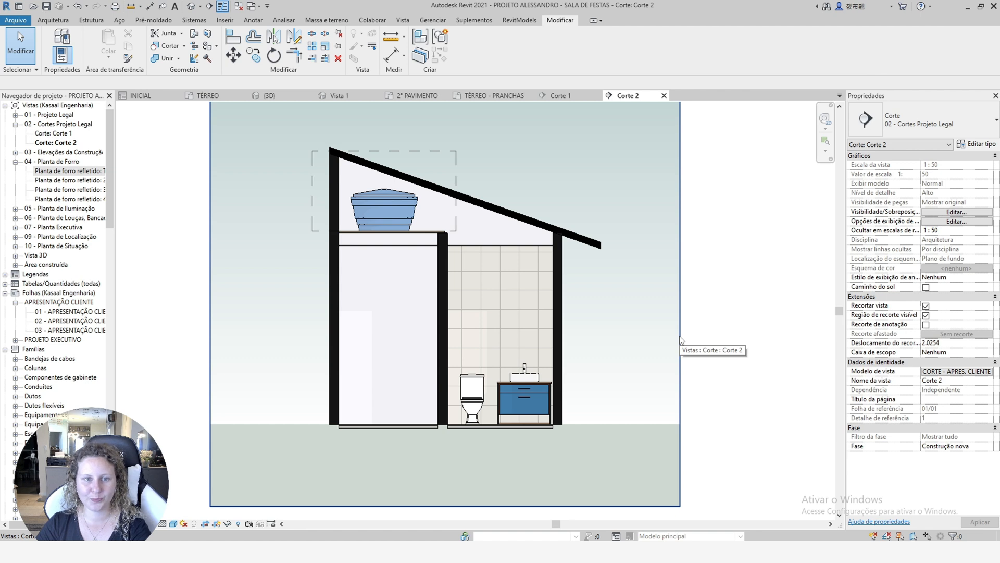
Copy the KA - PRETO SÓLIDO footing region from Corte 1 and paste it below ground level in Corte 2.
left_click(567, 96)
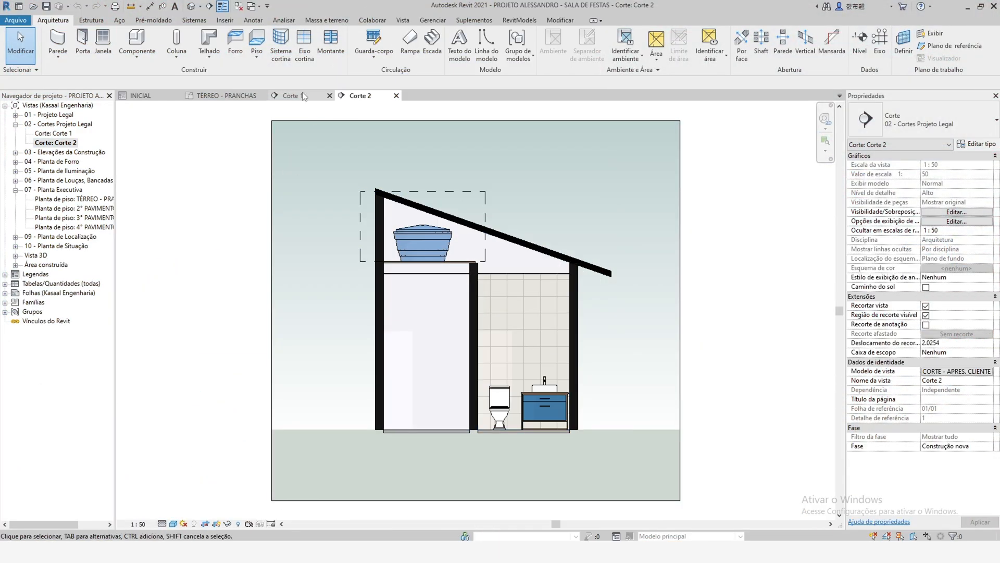
left_click(290, 95)
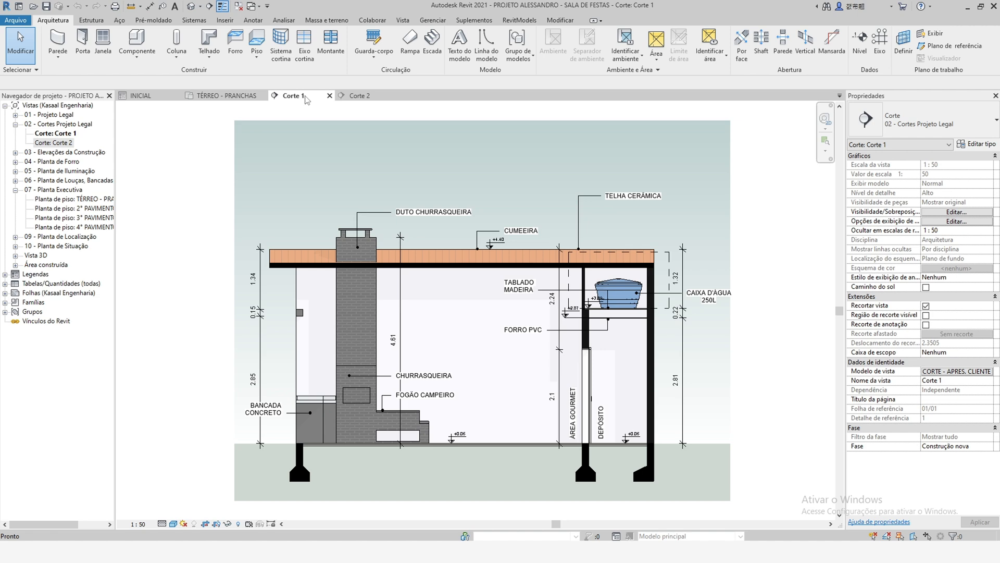
left_click(296, 481)
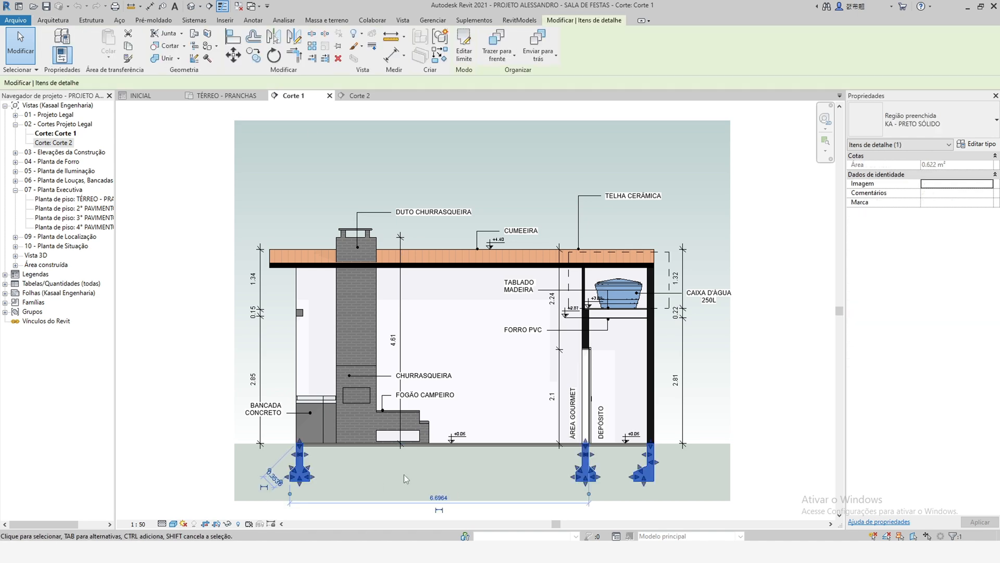
left_click(359, 96)
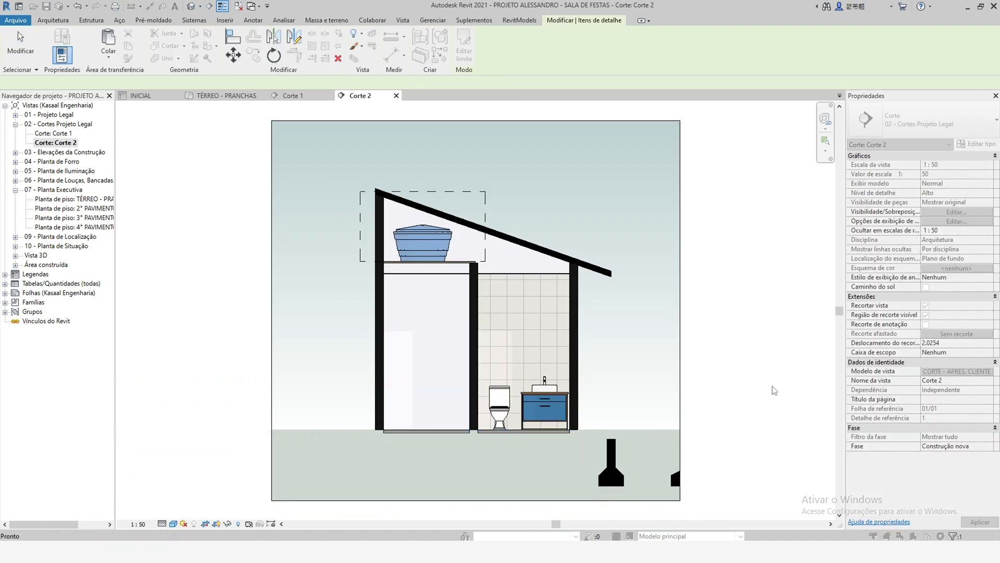
left_click(774, 390)
left_click(522, 47)
Widen Corte 2's crop region on both sides so that it covers all three pasted footings.
scroll(585, 305, "down", 5)
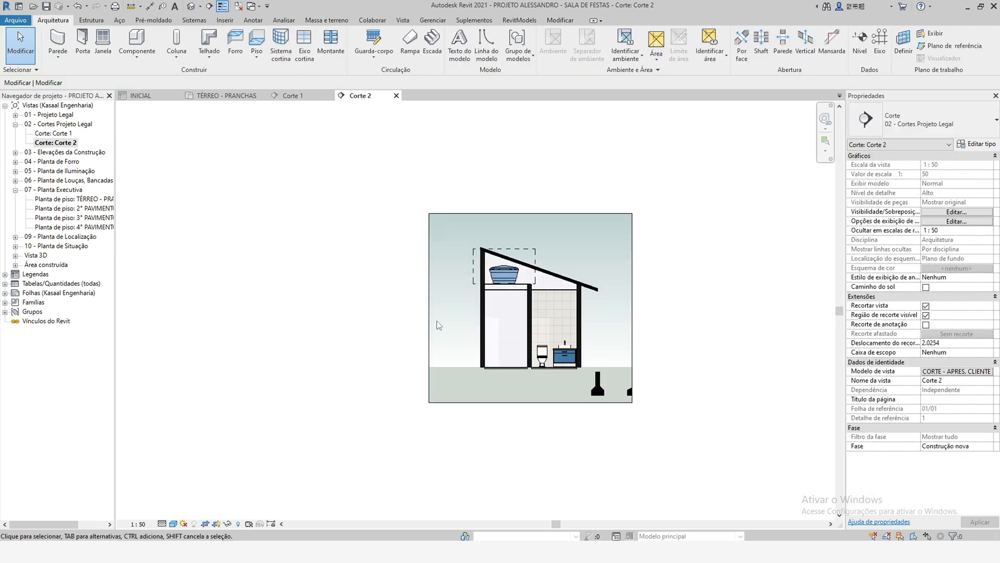
left_click(429, 318)
left_click_drag(429, 308, 317, 310)
left_click_drag(633, 308, 722, 312)
key("Escape")
scroll(602, 398, "up", 2)
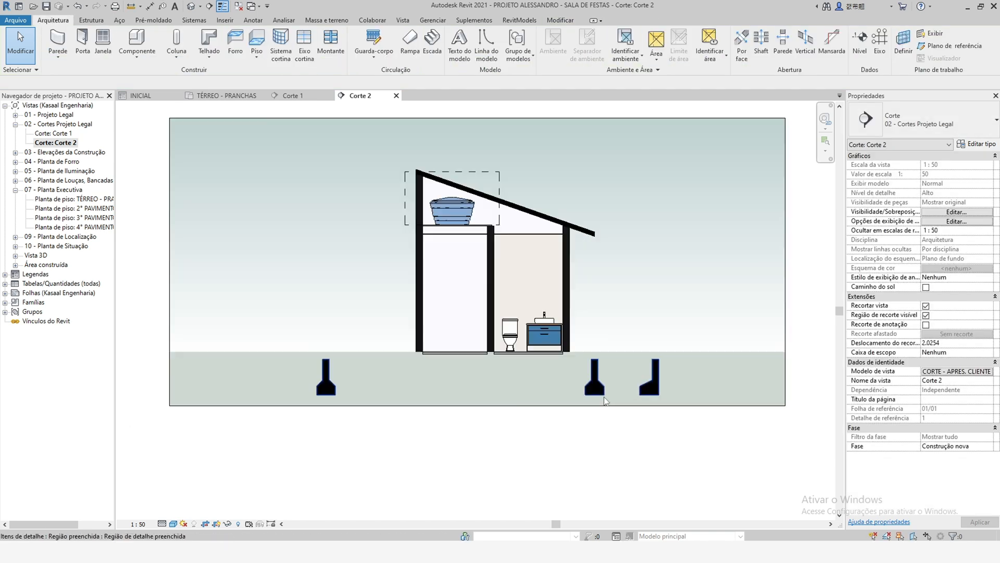
Edit the footing region's boundary, mirror the L-shaped footing outline about a vertical axis and delete the original outline.
left_click(601, 396)
left_click(464, 47)
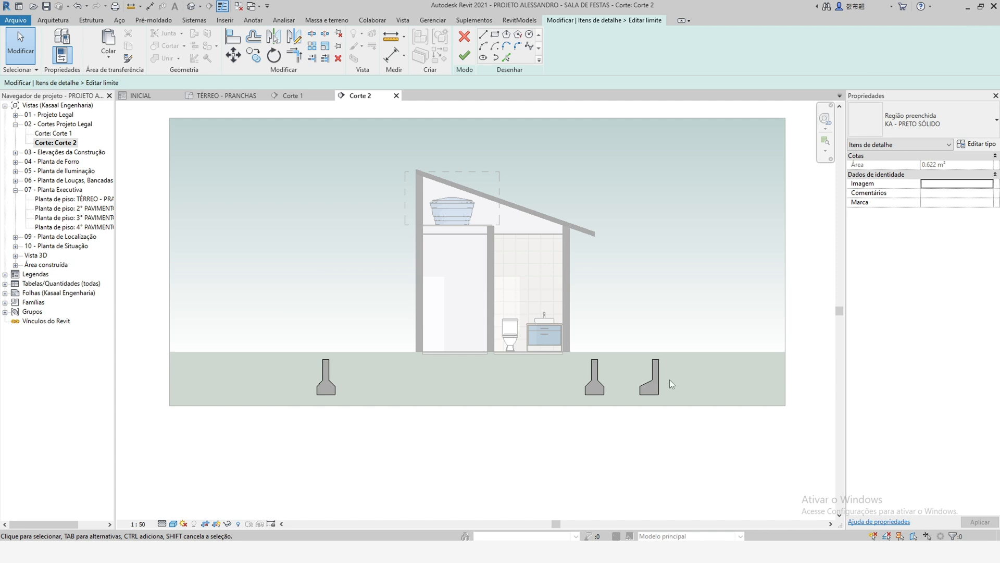
scroll(670, 380, "up", 2)
left_click_drag(614, 336, 686, 432)
key("d")
key("m")
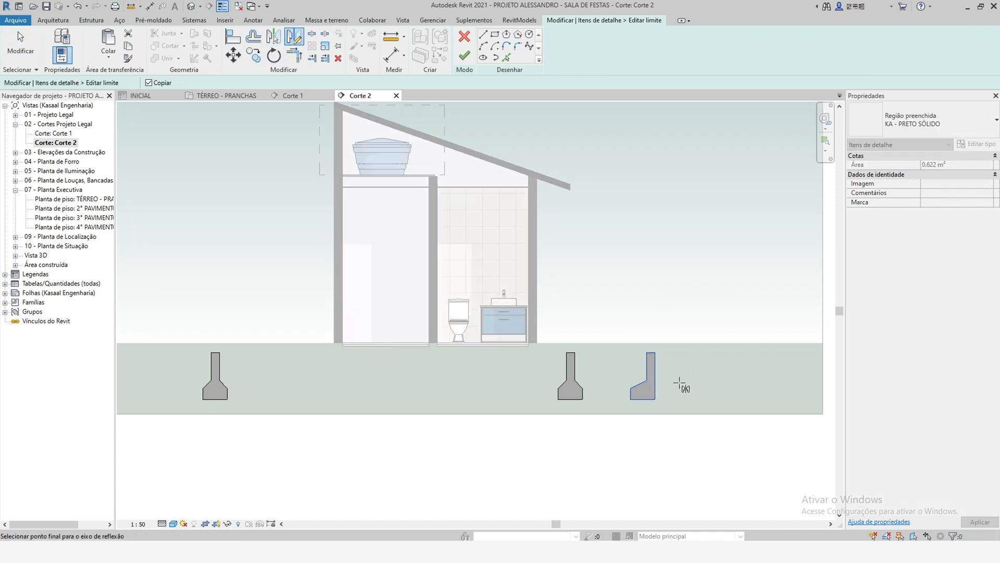
left_click(680, 398)
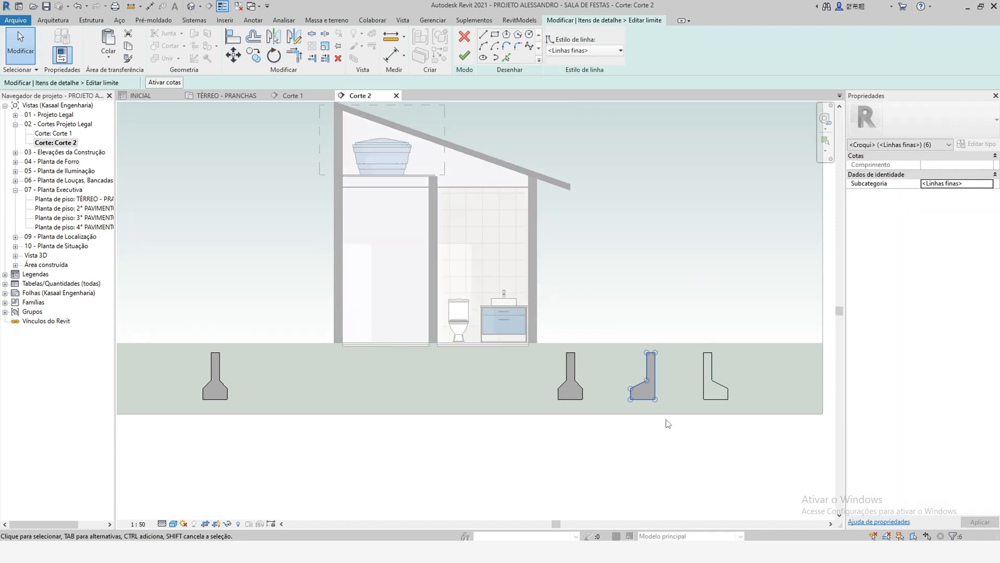
key("Delete")
Move the mirrored L-shaped footing outline under the outer wall on the water tank side.
left_click_drag(693, 348, 733, 402)
left_click(234, 55)
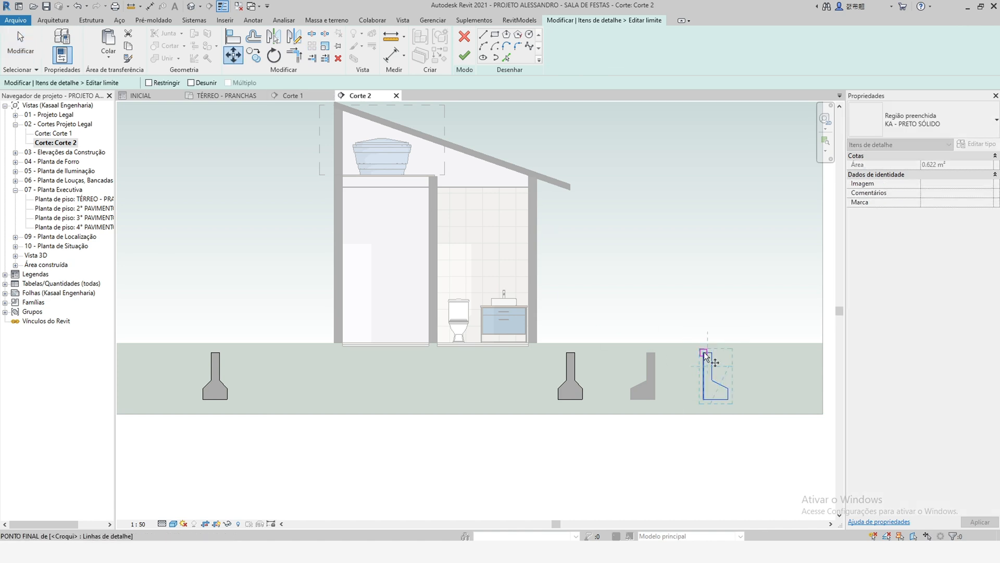
left_click(704, 356)
scroll(333, 338, "up", 2)
scroll(334, 339, "up", 1)
left_click(348, 336)
scroll(382, 328, "down", 3)
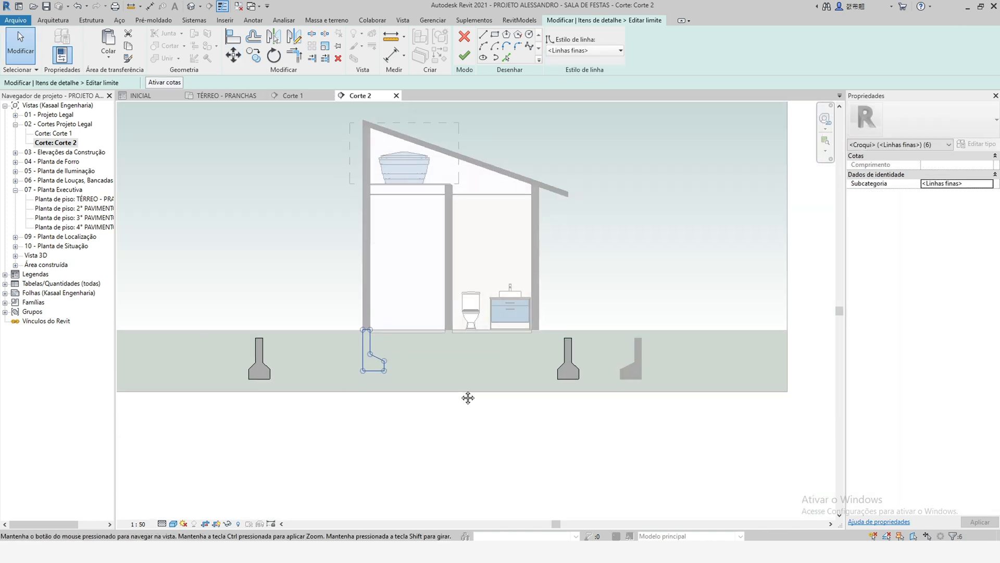
Move the symmetric footing outline nearest the bathroom under the partition wall, aligned with its base.
middle_click_drag(468, 397, 484, 404)
left_click_drag(526, 314, 646, 431)
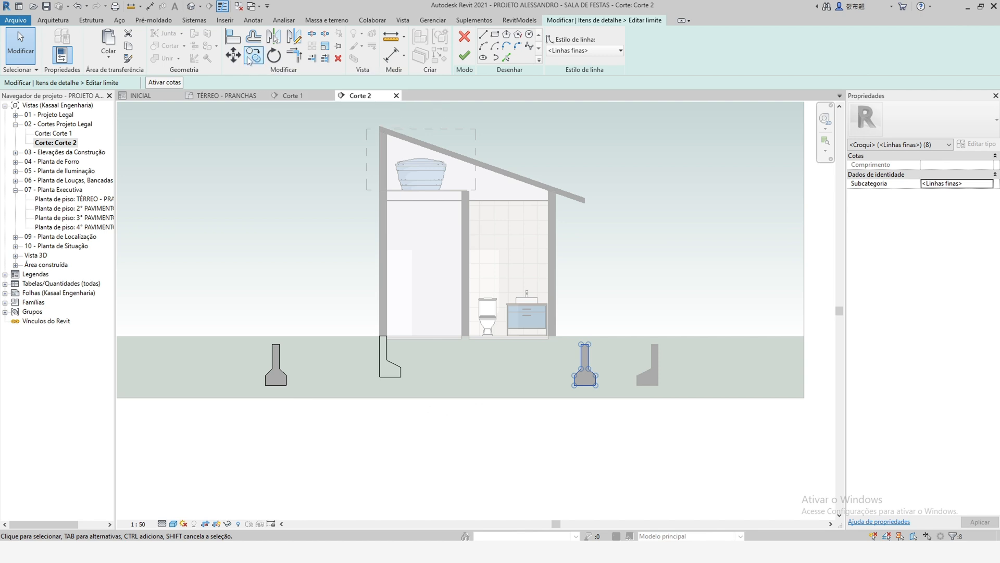
left_click(233, 55)
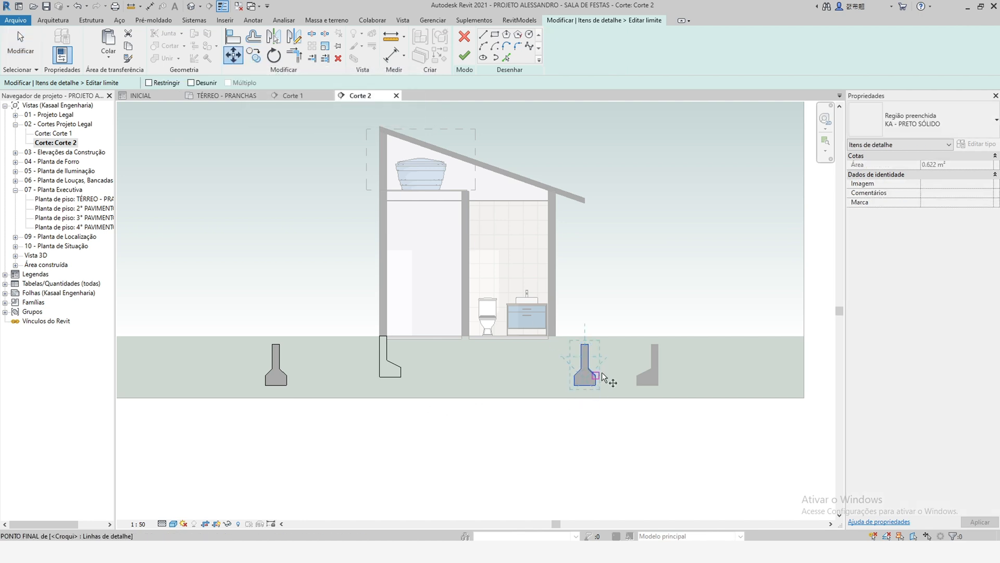
left_click(580, 345)
scroll(424, 331, "up", 4)
left_click(463, 330)
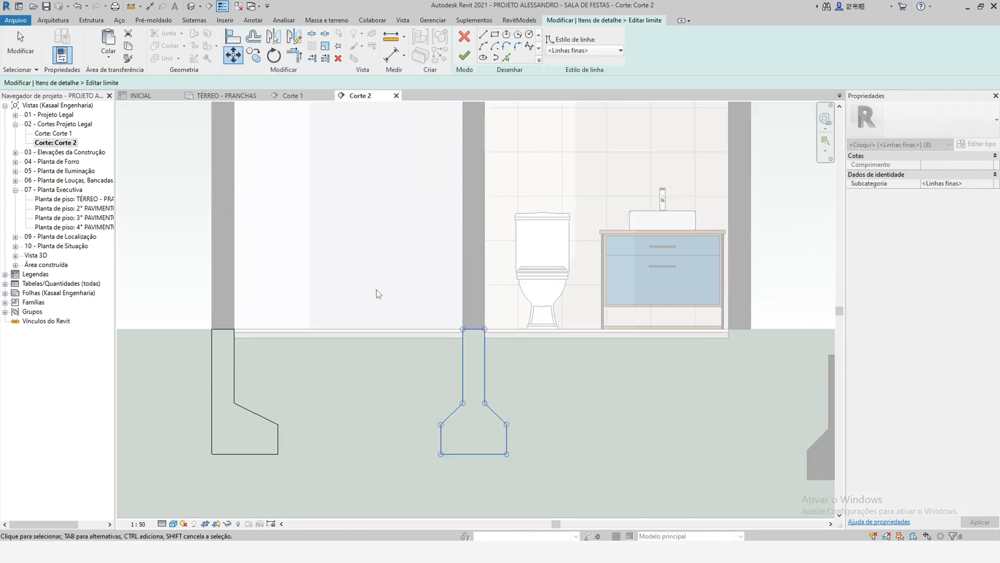
Move the remaining symmetric footing outline under the bathroom's outer wall and finish the region's boundary edit.
scroll(401, 364, "down", 5)
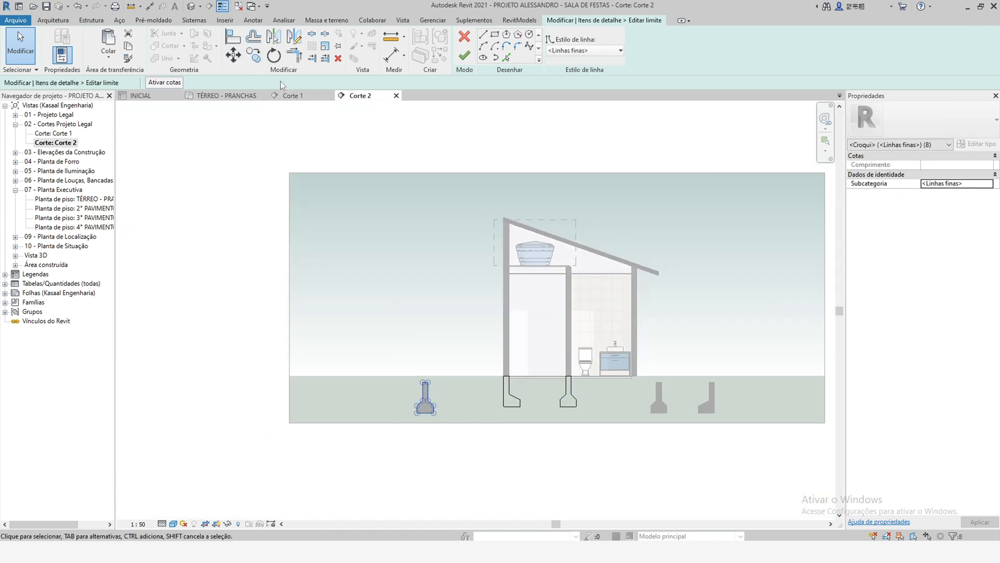
left_click(233, 55)
scroll(426, 388, "up", 4)
left_click(432, 370)
scroll(305, 391, "down", 4)
scroll(503, 371, "up", 2)
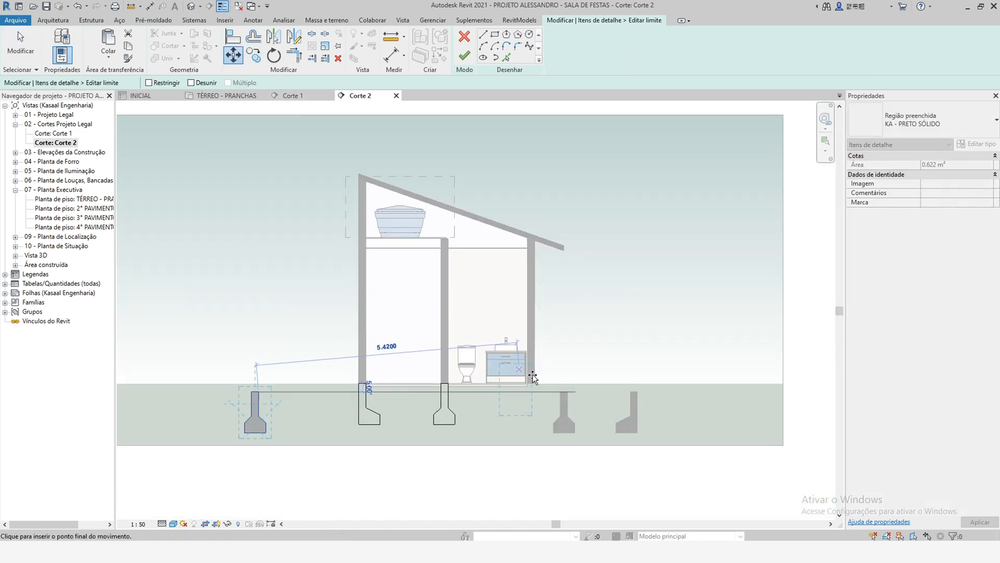
scroll(533, 374, "up", 3)
left_click(529, 392)
scroll(583, 402, "down", 3)
scroll(583, 402, "up", 2)
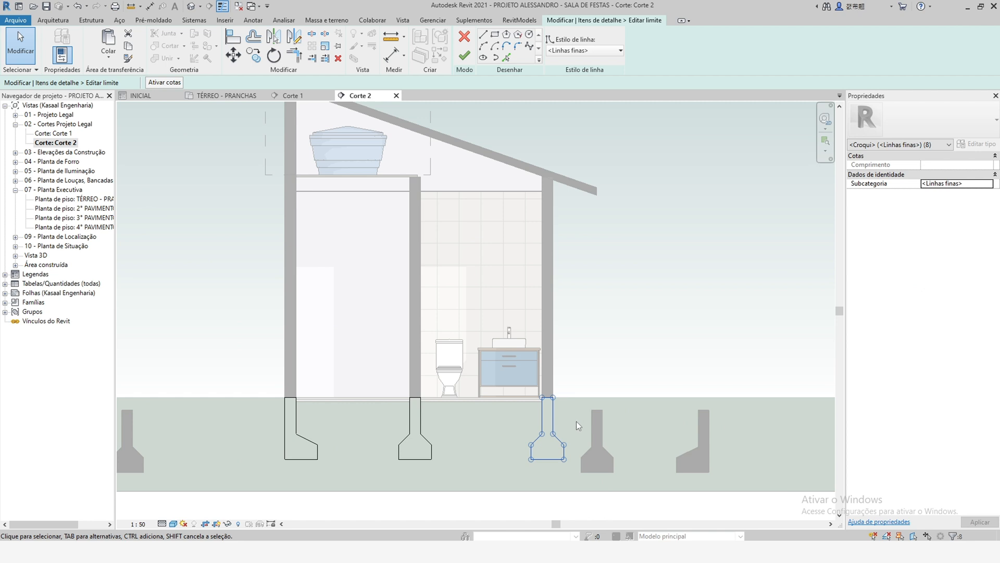
scroll(588, 415, "down", 4)
left_click(621, 476)
scroll(624, 416, "up", 2)
mouse_move(624, 416)
middle_mouse_down()
mouse_move(701, 412)
mouse_move(654, 415)
middle_mouse_up()
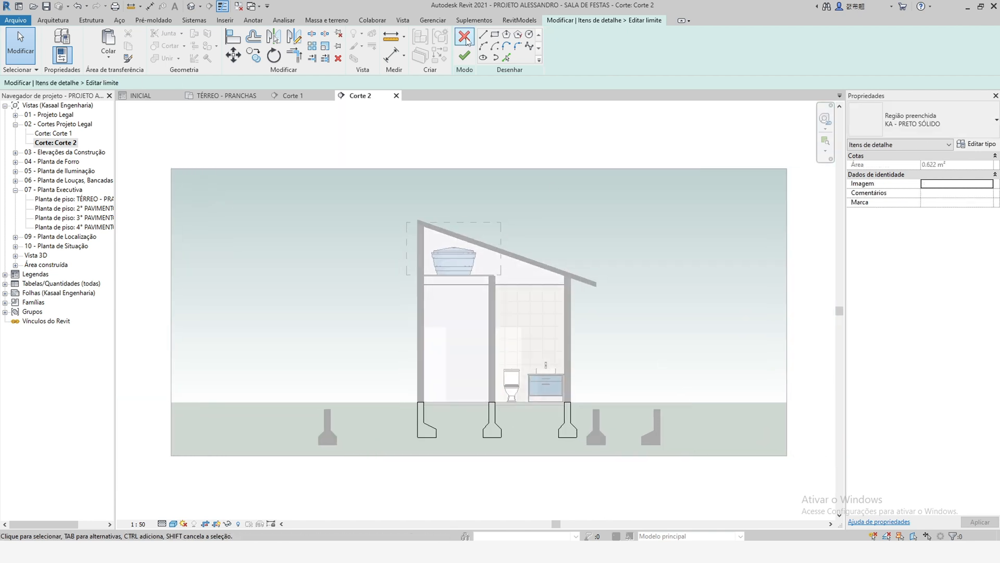
left_click(464, 57)
left_click(338, 343)
scroll(543, 313, "up", 2)
scroll(540, 315, "down", 3)
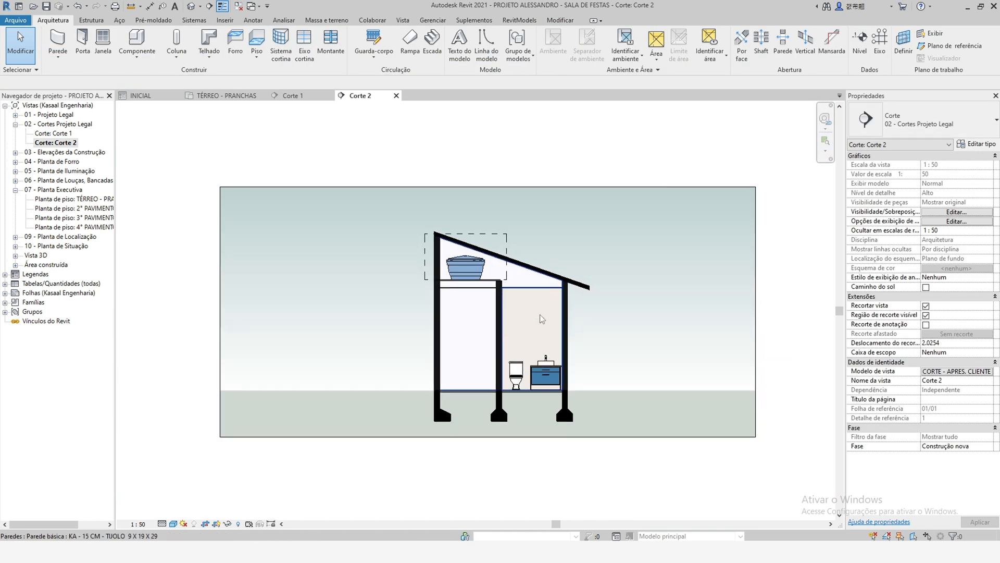
Narrow Corte 2's crop region on both sides to frame the building closely.
left_click(755, 311)
left_click_drag(756, 311, 375, 327)
left_click_drag(627, 312, 665, 313)
left_click_drag(371, 312, 354, 313)
left_click(305, 338)
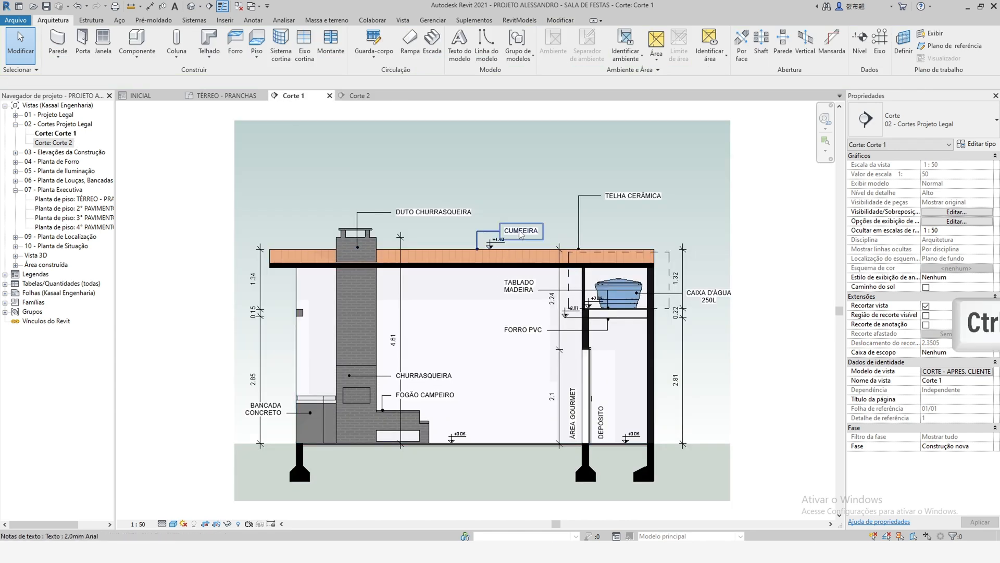
Copy the DUTO CHURRASQUEIRA text note from Corte 1 and paste it above the roof in Corte 2.
left_click(432, 211)
key("ctrl+c")
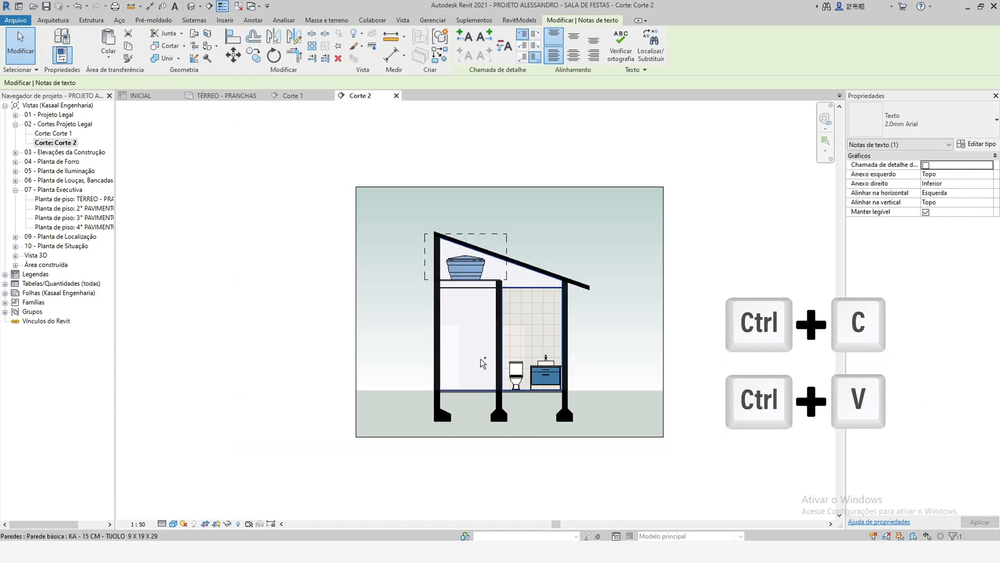
key("ctrl+v")
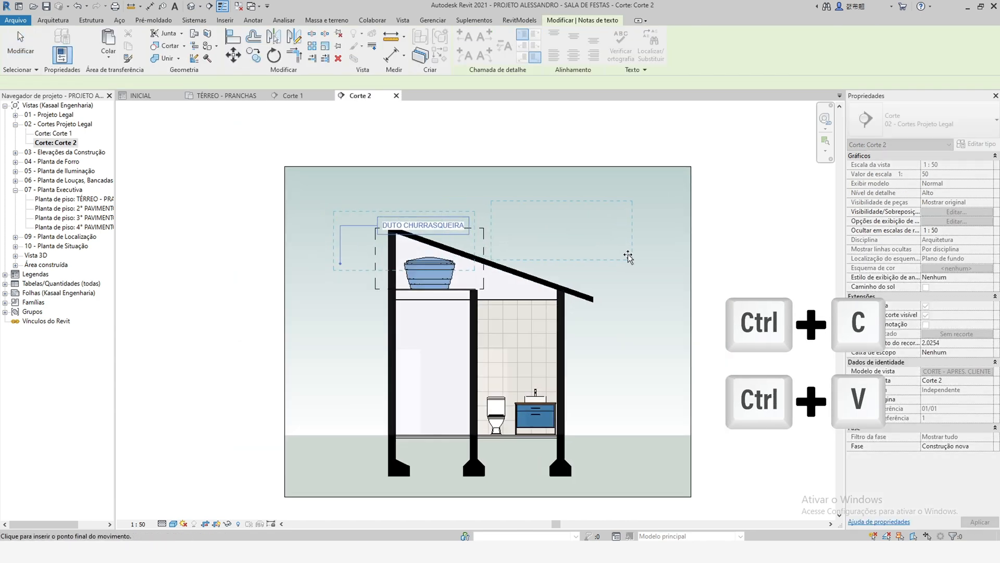
left_click(633, 255)
scroll(660, 312, "up", 3)
left_click(661, 312)
Move the pasted DUTO CHURRASQUEIRA note so that its leader points at the water tank.
left_click(522, 172)
left_click(234, 55)
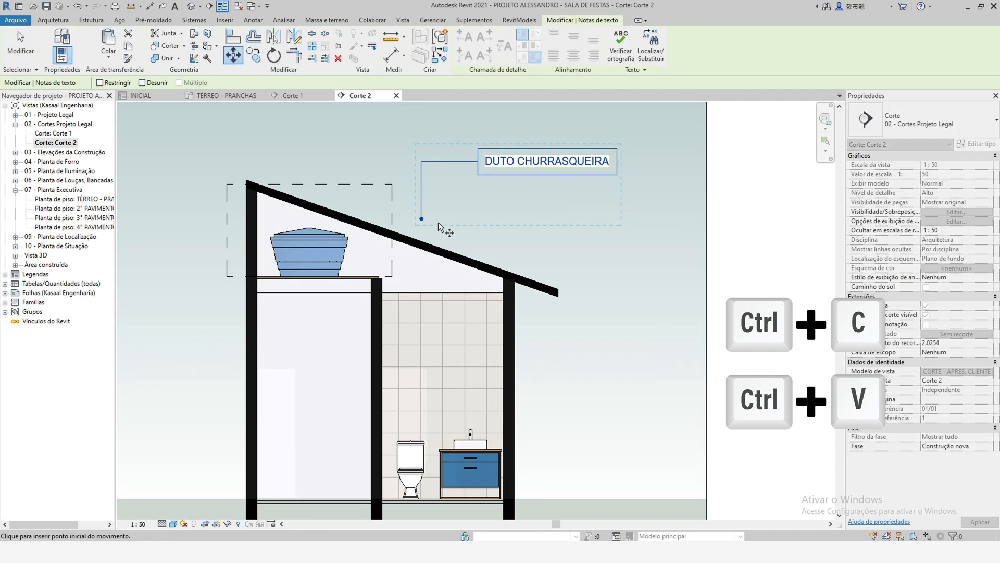
left_click(428, 224)
left_click(309, 224)
key("Down")
key("Down")
key("Down")
key("Down")
key("Down")
key("Down")
key("Down")
key("Down")
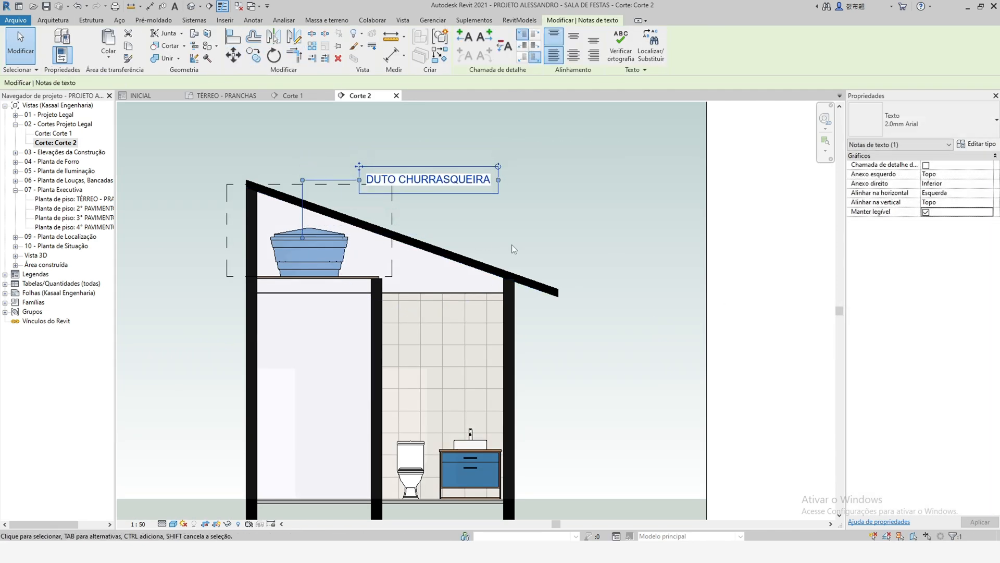
Change the water tank note's text to CAIXA D'ÁGUA with 250L on a second line.
double_click(463, 186)
type("D'ÁGUA")
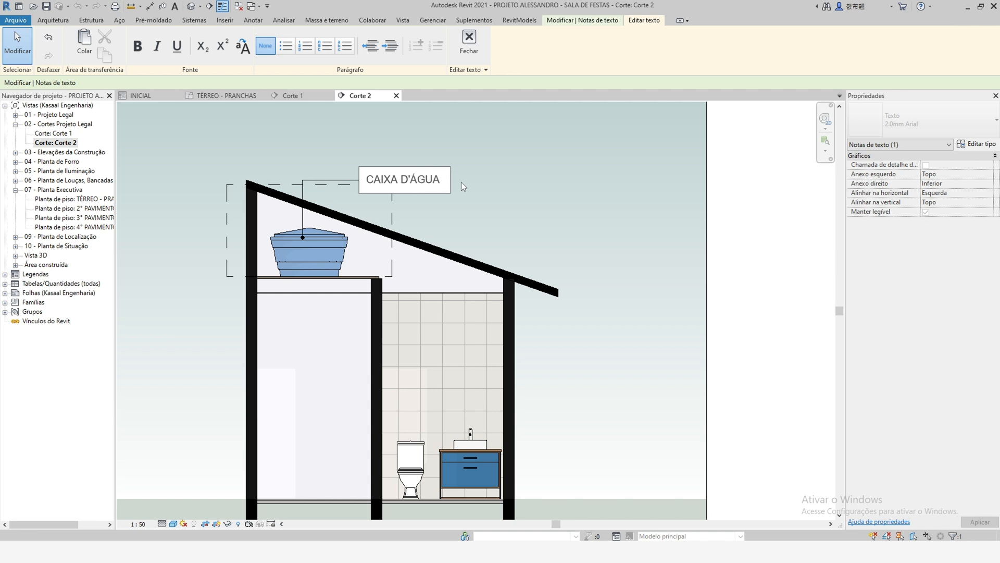
key("Return")
type("250L")
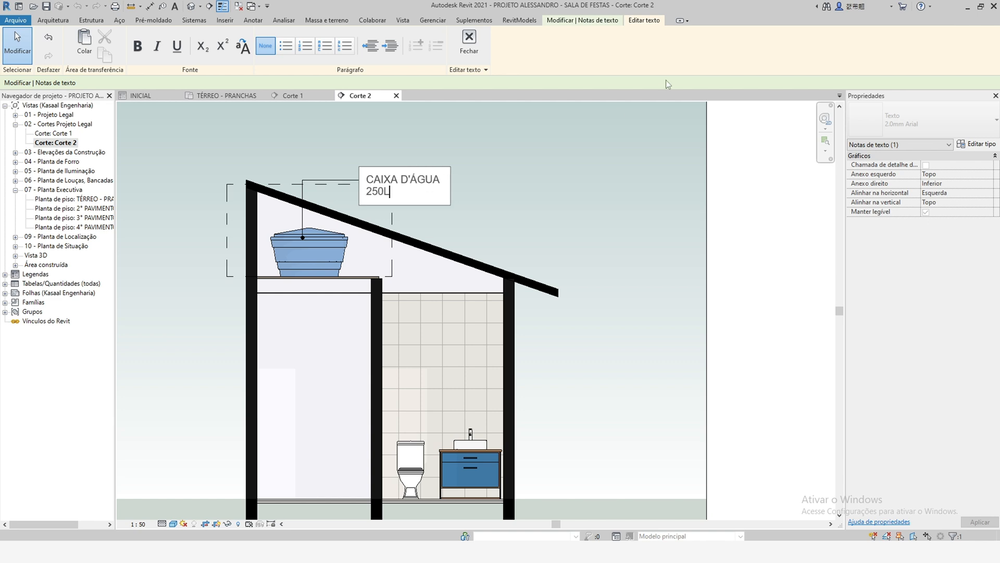
Copy the CAIXA D'ÁGUA 250L note to above the roof's lower eave and nudge the copy down toward the roof.
left_click(558, 251)
left_click(536, 208)
left_click(411, 182)
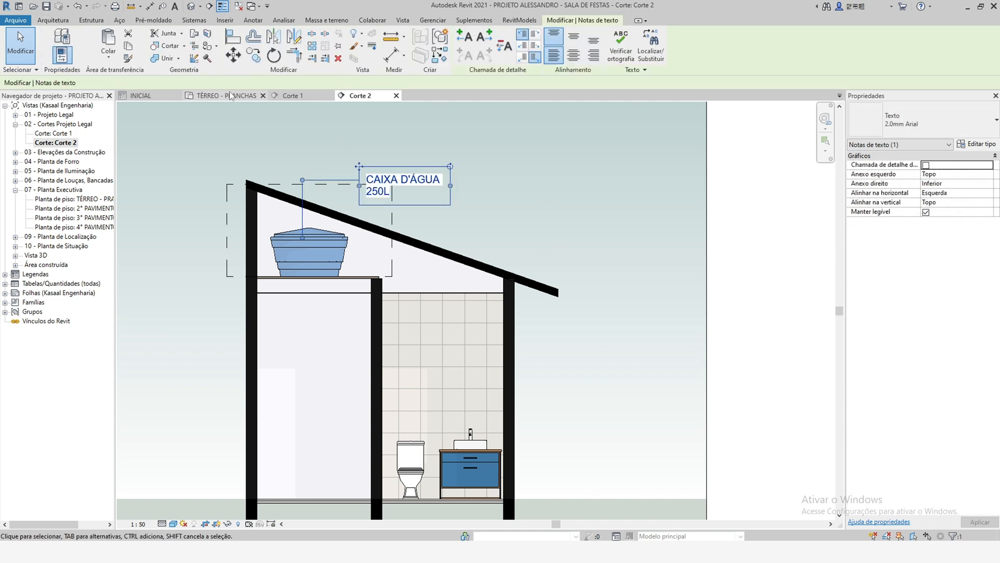
left_click(254, 55)
left_click(428, 187)
left_click(631, 205)
key("Down")
key("Down")
key("Down")
key("Down")
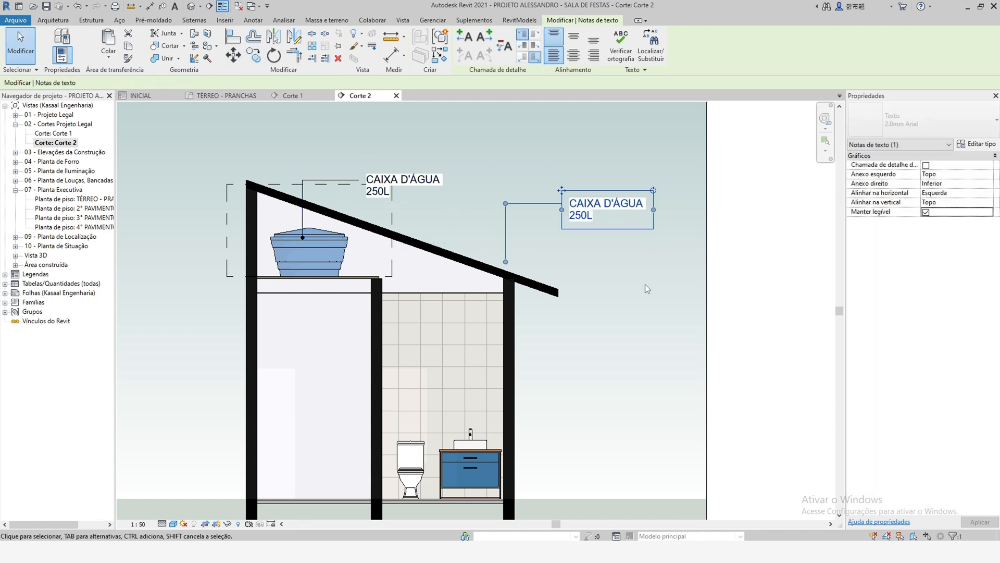
Change the text of the copied note above the lower eave to TELHA CERÂMICA.
double_click(608, 239)
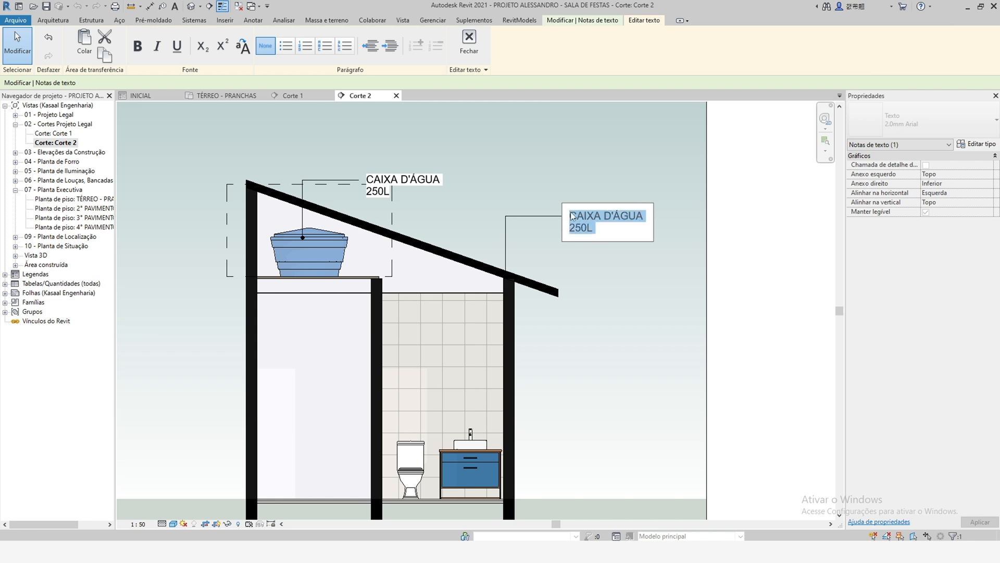
type("TELA")
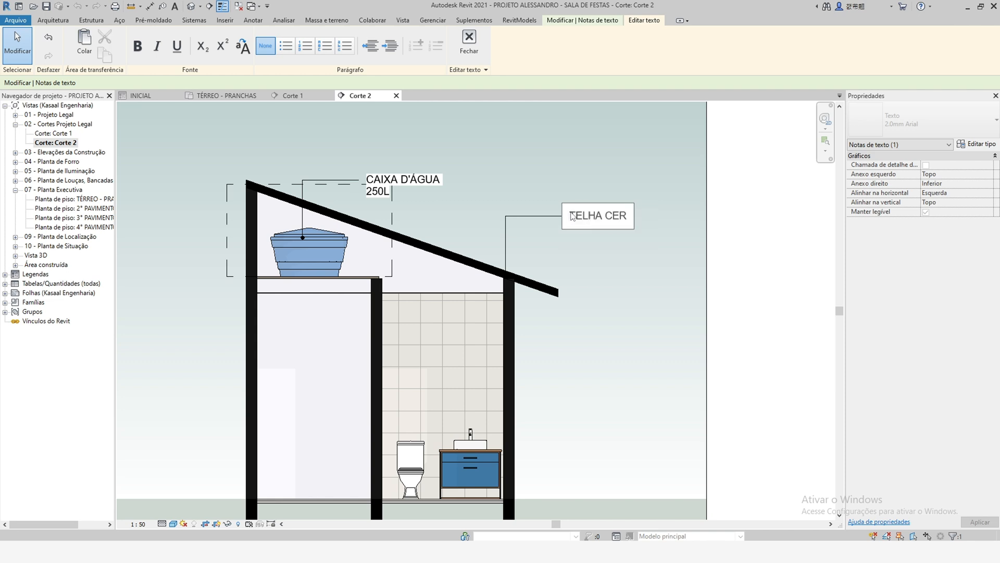
left_click(606, 269)
Copy the TELHA CERÂMICA note down beside the bathroom and put the copy's leader end on the tiled wall.
left_click(253, 54)
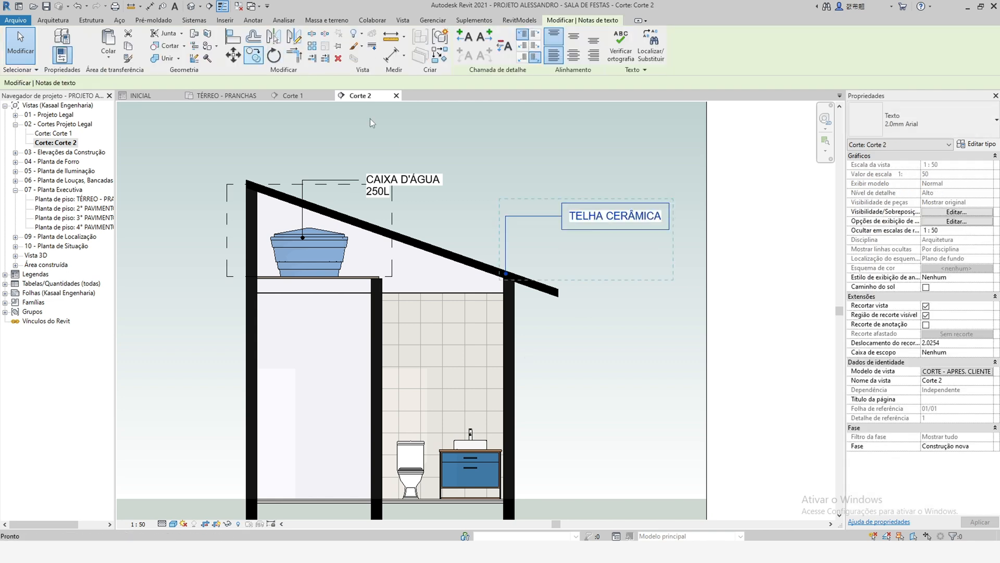
left_click(593, 279)
scroll(594, 348, "up", 2)
left_click(598, 329)
left_click_drag(464, 423, 429, 336)
Change the tiled wall note's text to PORCELANATO.
double_click(627, 343)
type("PORCELANATO")
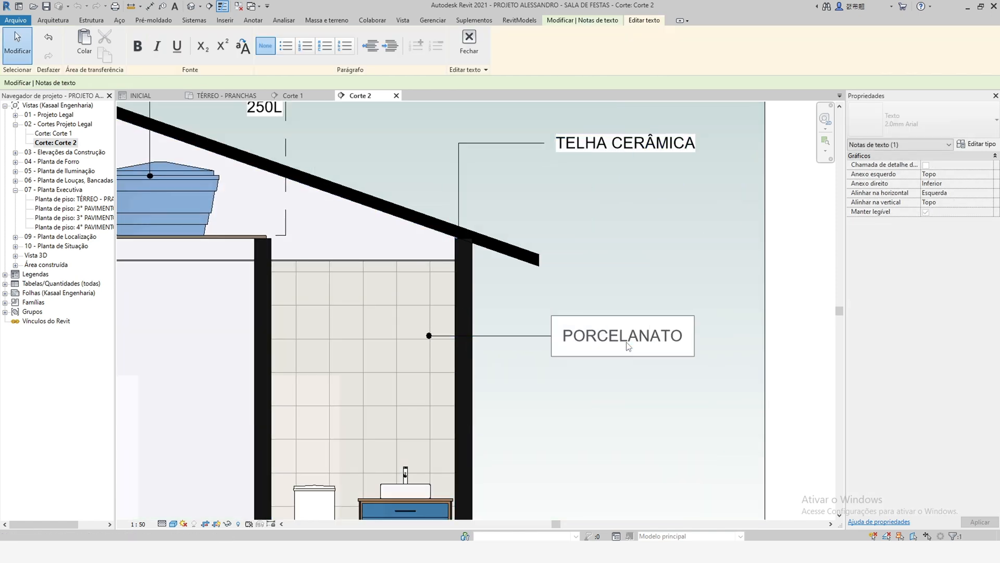
left_click(620, 248)
left_click(620, 249)
scroll(621, 238, "down", 2)
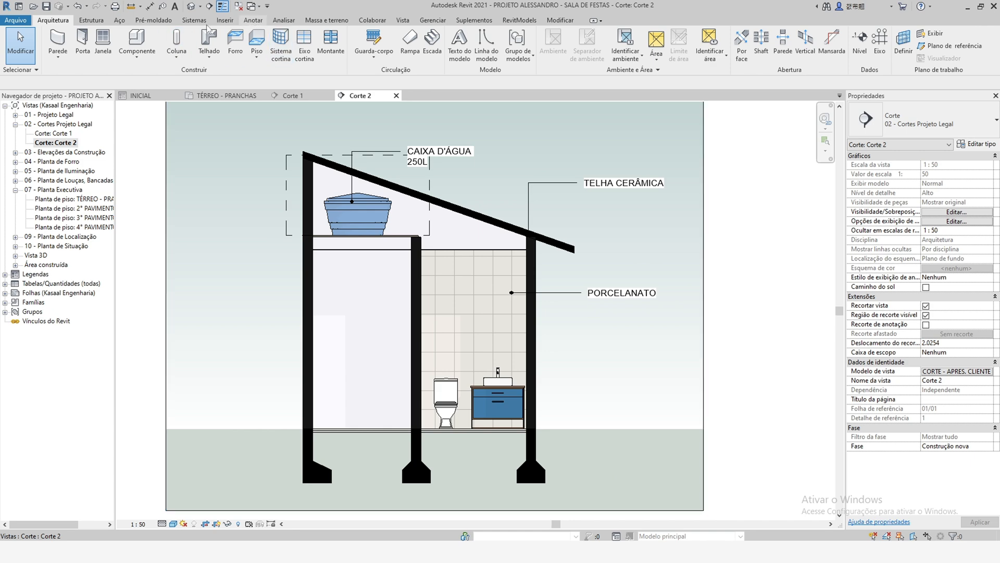
Place a spot elevation on the bathroom floor beside the toilet.
left_click(253, 20)
left_click(228, 32)
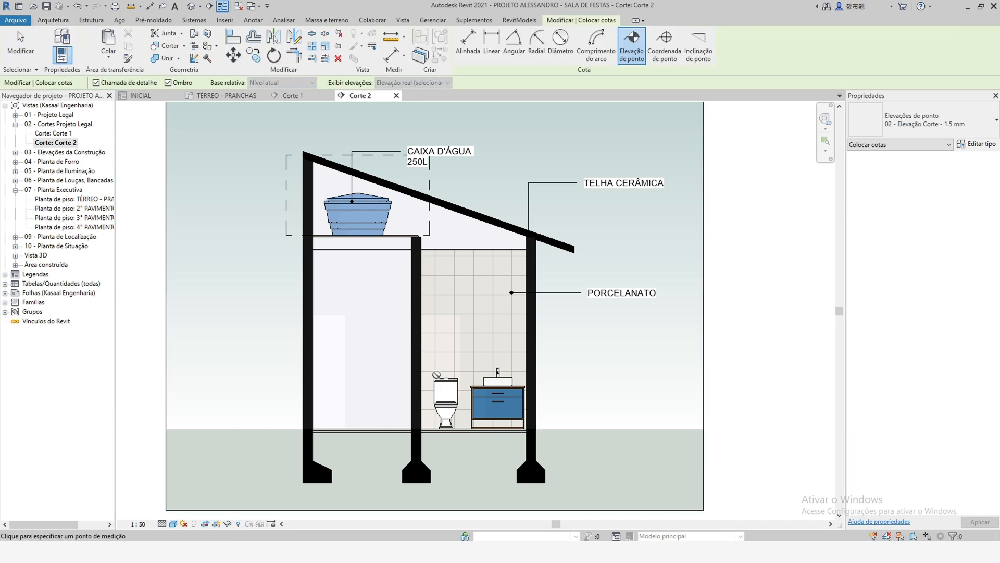
scroll(433, 423, "up", 5)
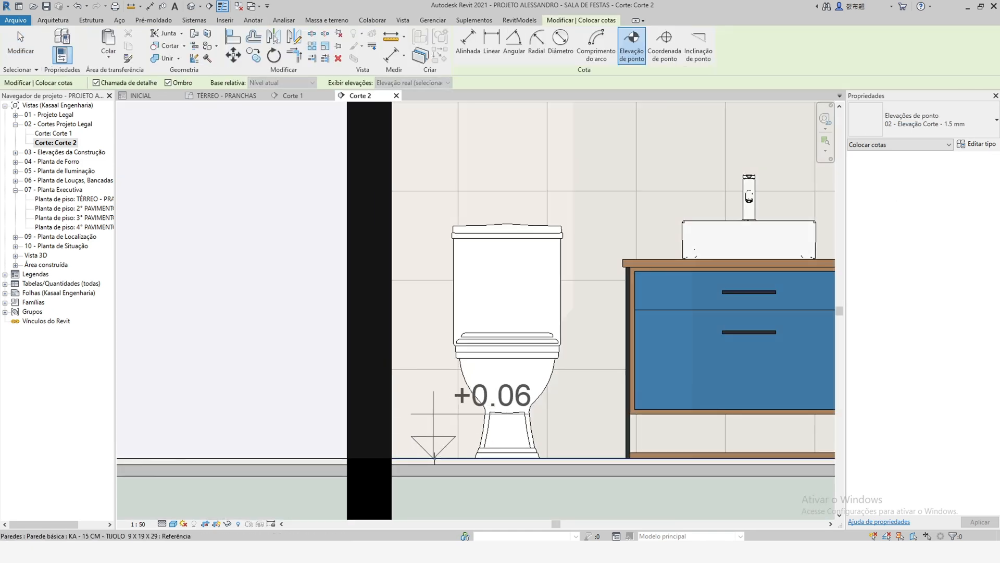
left_click(568, 457)
key("Escape")
scroll(379, 295, "down", 5)
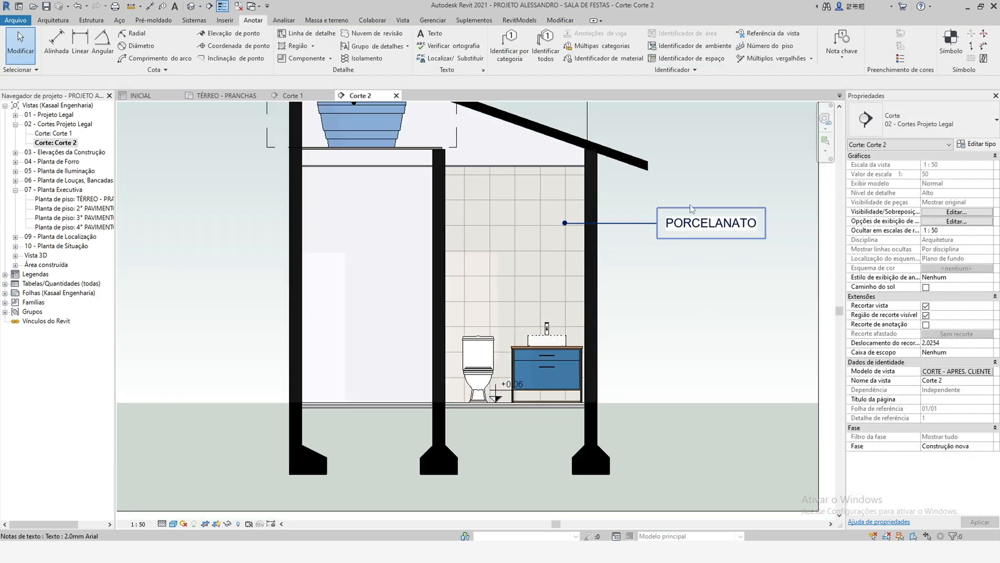
Copy the PORCELANATO note, turn the copy vertical without a leader, and place it against the bathroom's inner wall by the toilet.
left_click(689, 222)
left_click(241, 274)
middle_click_drag(240, 274, 452, 294)
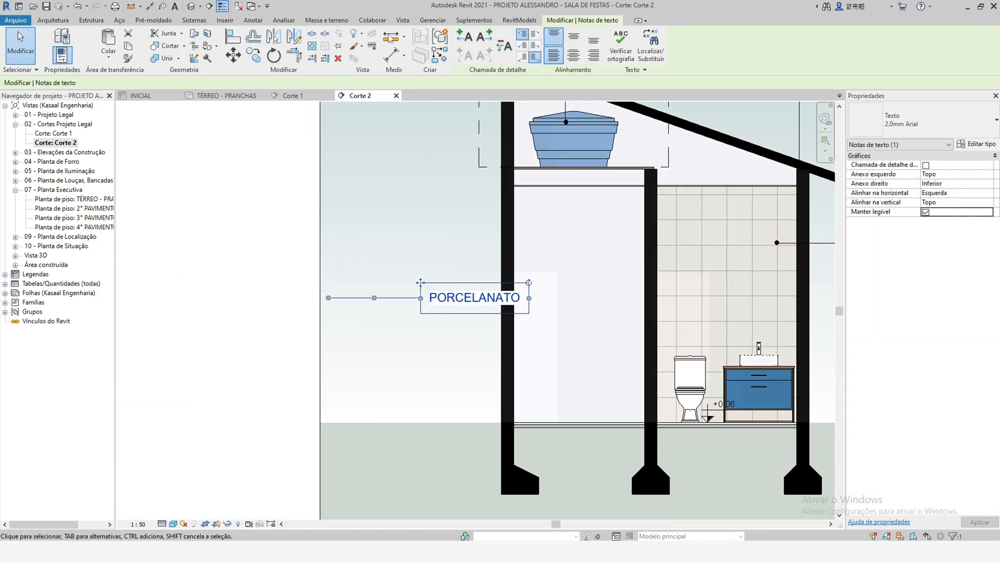
left_click_drag(529, 285, 462, 243)
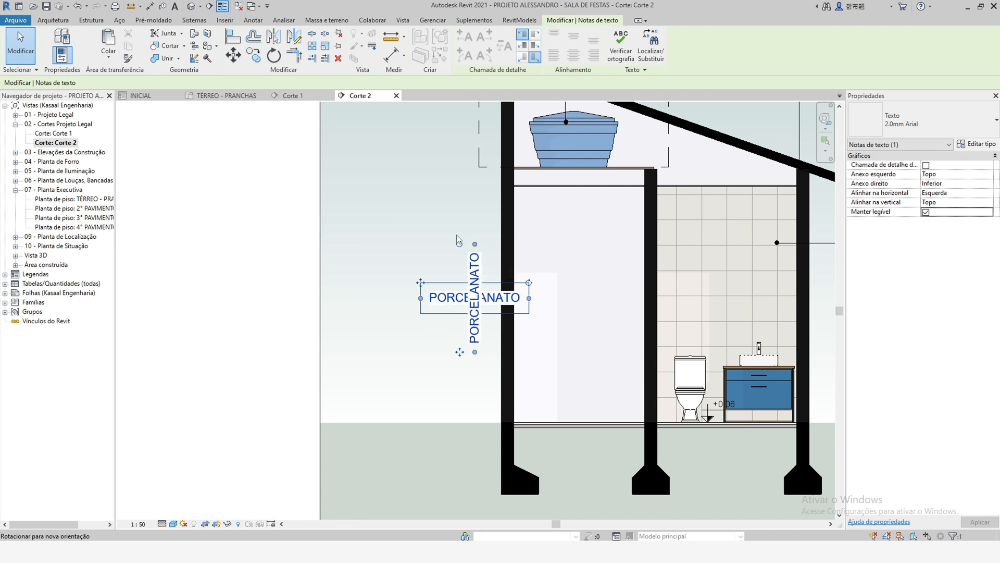
left_click_drag(459, 351, 655, 427, "ctrl")
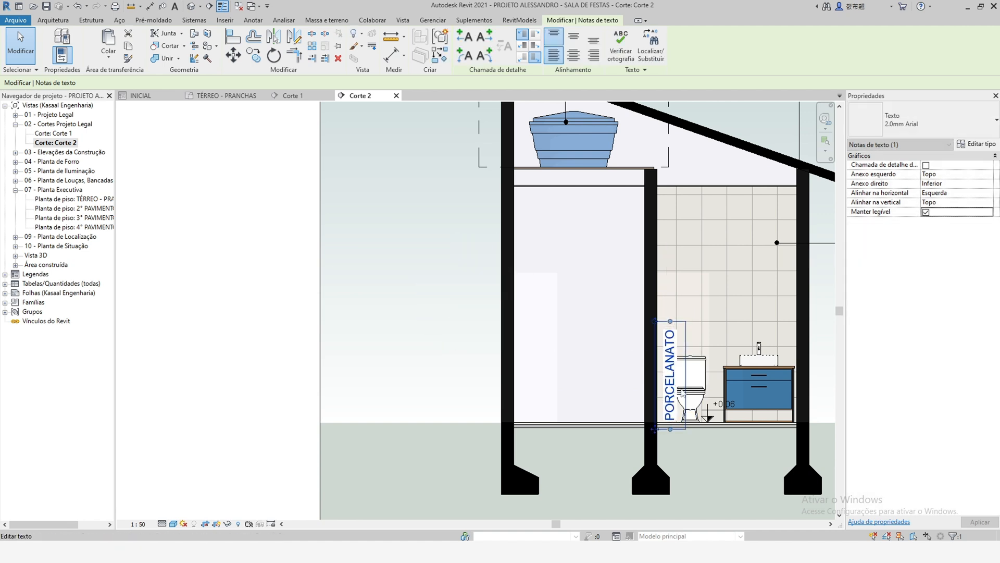
Change the vertical note's text to LAVABO.
double_click(670, 375)
type("LAVABO")
left_click(712, 451)
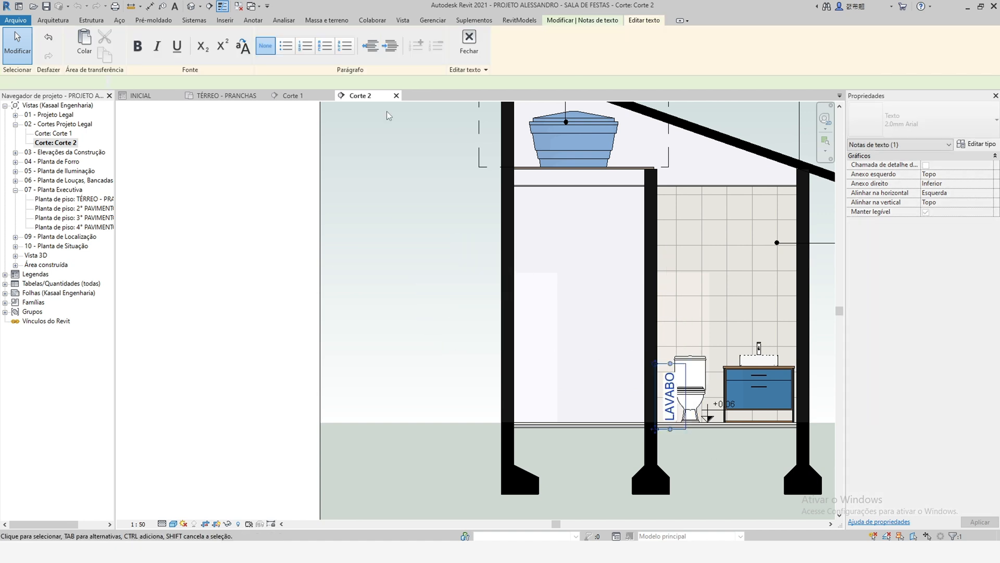
Copy the vertical LAVABO label into the adjacent room beside its outer wall and change the copy's text to DEPÓSITO.
left_click(254, 58)
left_click(675, 405)
left_click(536, 406)
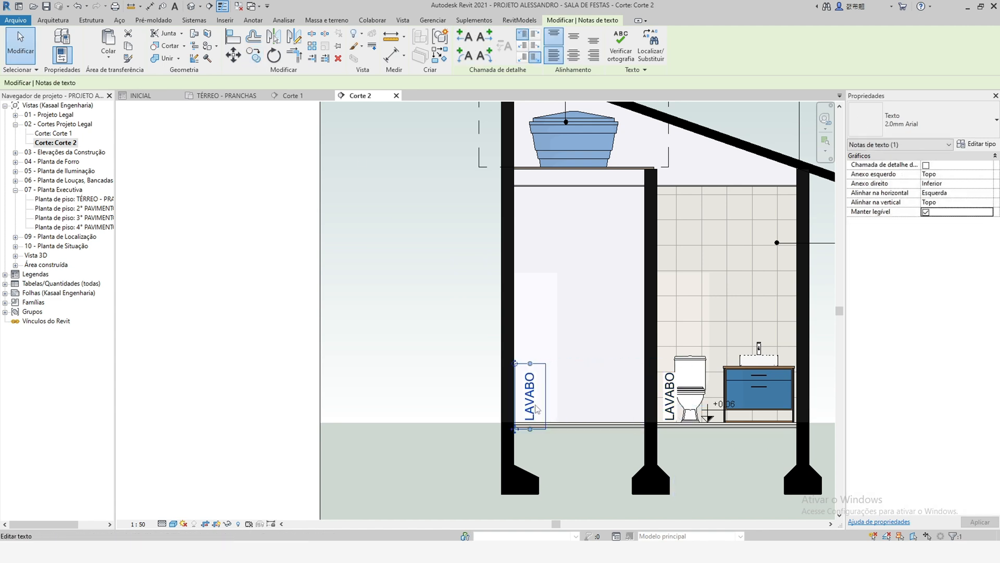
double_click(537, 407)
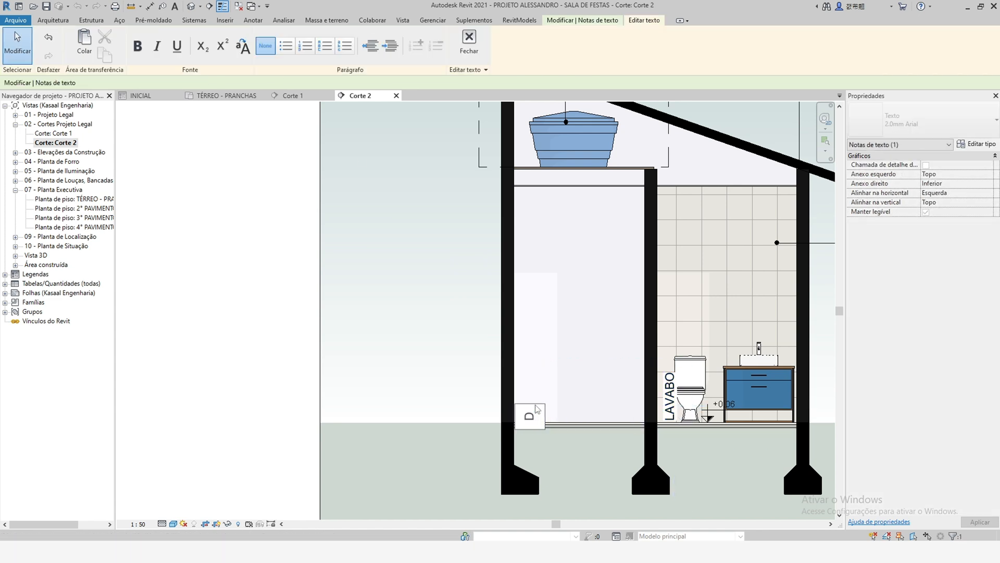
left_click(451, 370)
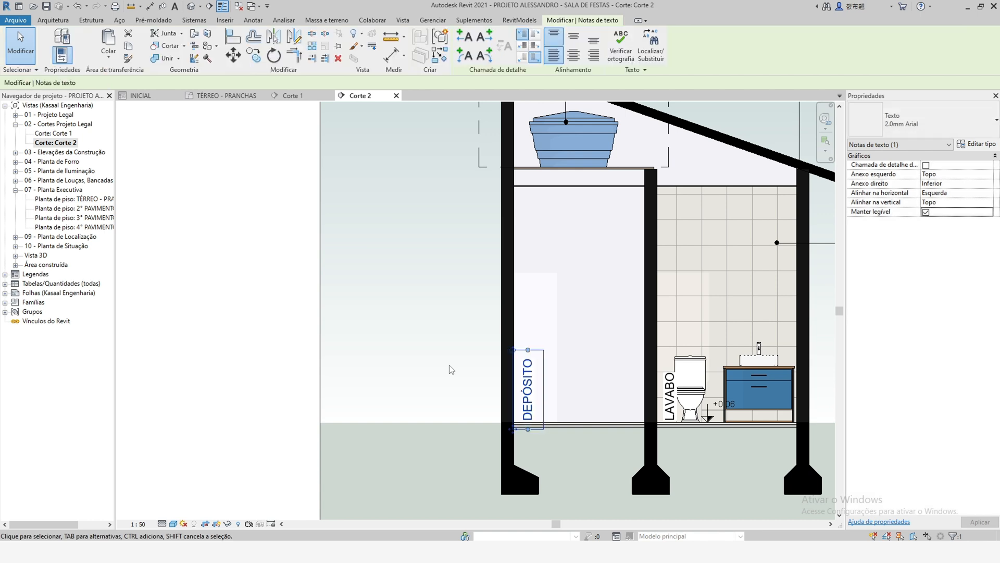
Place a matching spot elevation on the DEPÓSITO floor, based on the one in the bathroom.
left_click(721, 412)
key("c")
key("s")
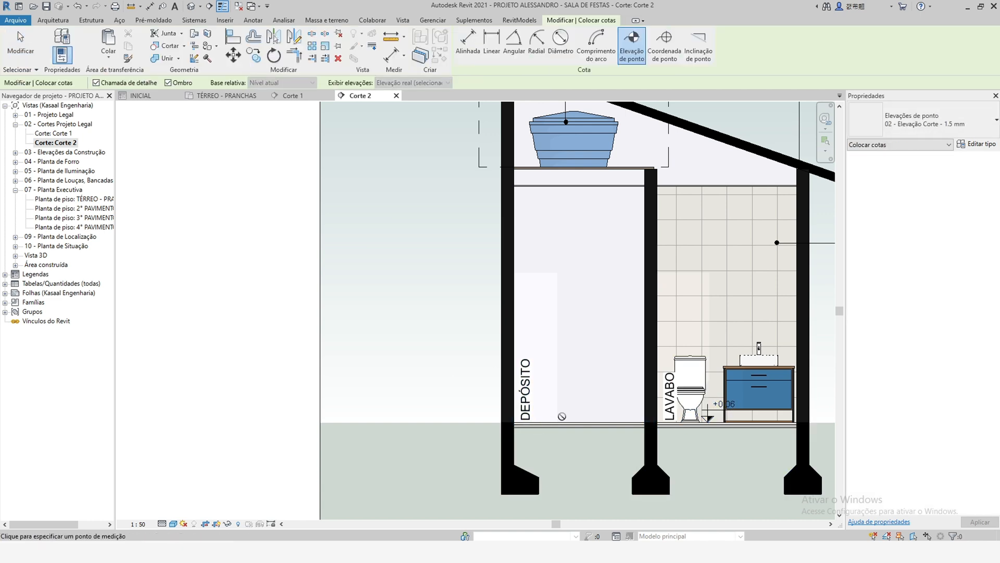
left_click(565, 417)
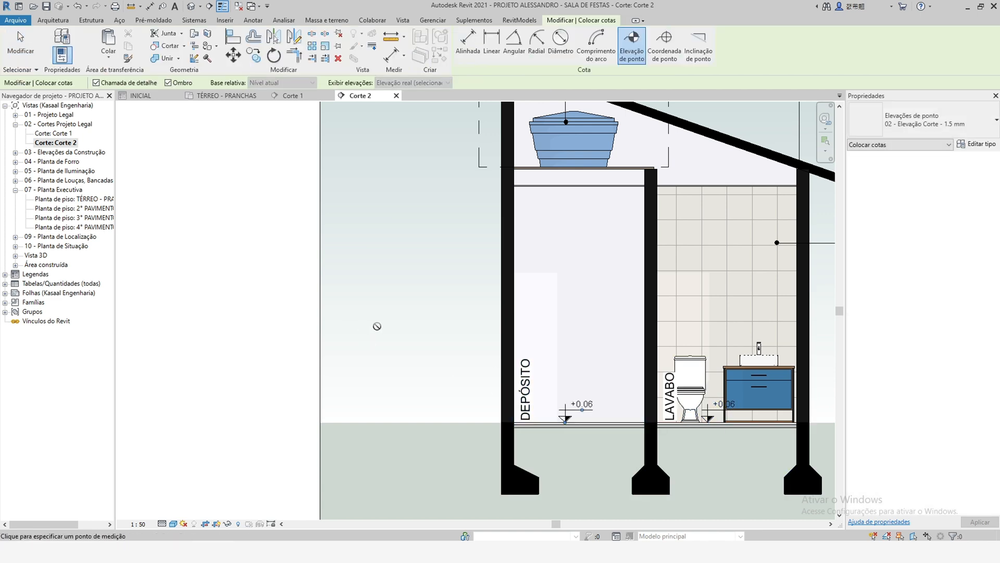
key("Escape")
Mirror the PORCELANATO note across a drawn vertical axis to create a copy on the DEPÓSITO side.
scroll(523, 311, "down", 3)
middle_click_drag(523, 312, 521, 344)
left_click(687, 330)
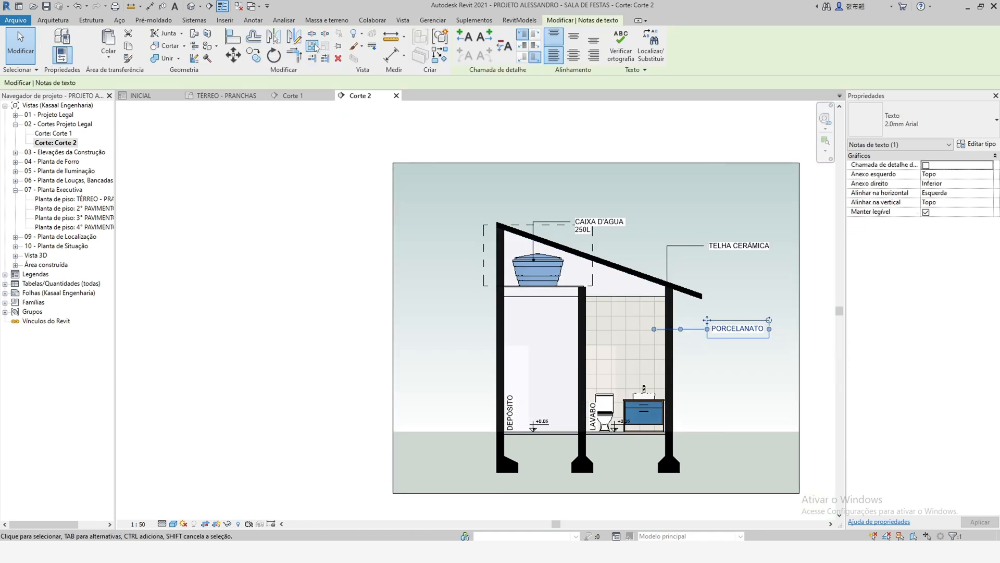
left_click(294, 37)
scroll(625, 365, "up", 1)
left_click(618, 319)
left_click(618, 258)
Move the mirrored note outside the DEPÓSITO wall, point its leader at the ceiling, and change its text to FORRO PVC.
left_click_drag(419, 305, 357, 306)
left_click_drag(572, 317, 511, 275)
left_click_drag(357, 305, 357, 285)
left_click_drag(475, 286, 511, 295)
double_click(407, 301)
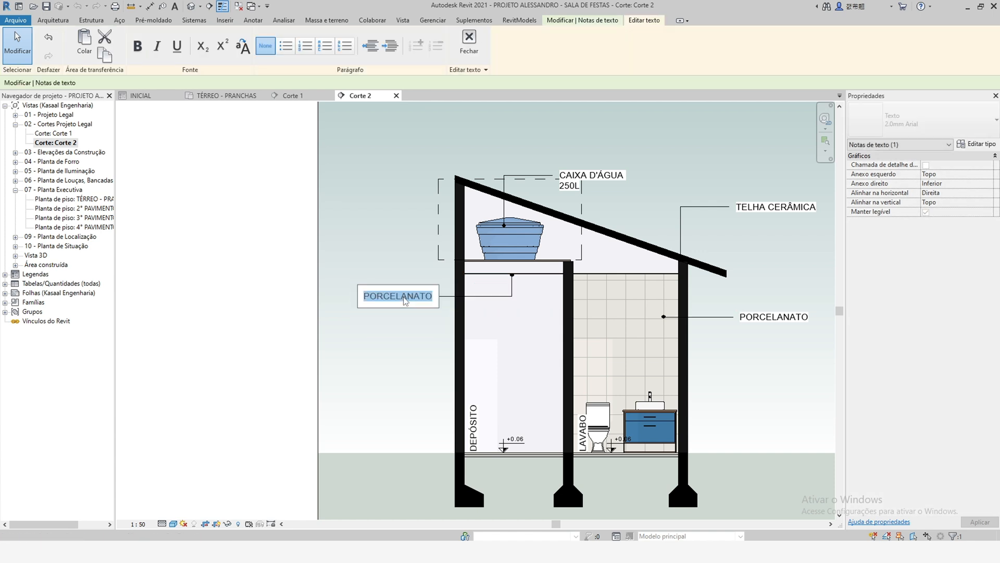
left_click(392, 356)
Duplicate the FORRO PVC note vertically and lower the ceiling's note to make room for the second one above it.
scroll(392, 357, "up", 1)
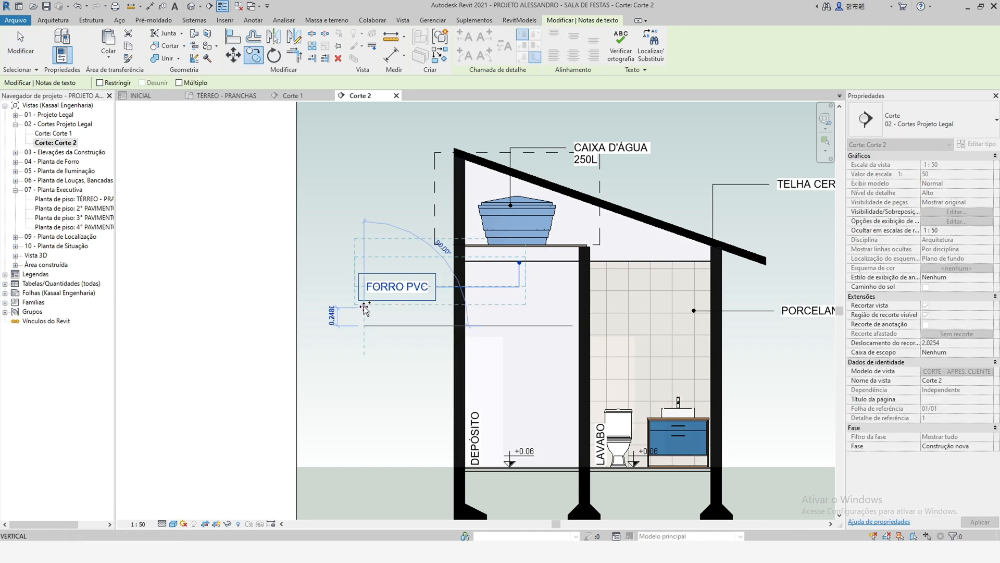
left_click(364, 308)
left_click_drag(354, 274, 354, 315)
Lower the upper FORRO PVC copy and attach its squared leader to the wooden platform under the water tank.
left_click(380, 264)
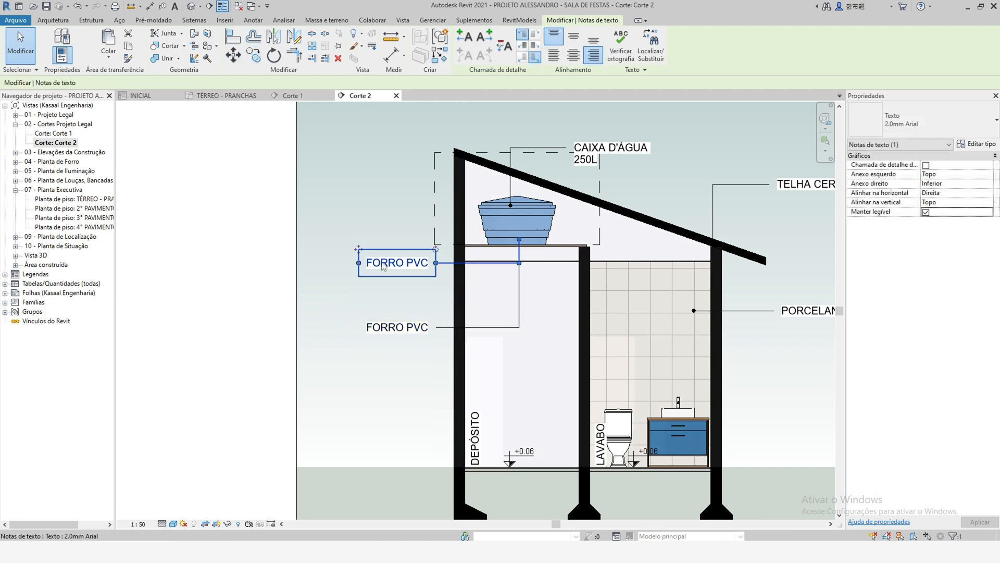
left_click_drag(356, 249, 356, 272)
left_click_drag(519, 238, 509, 245)
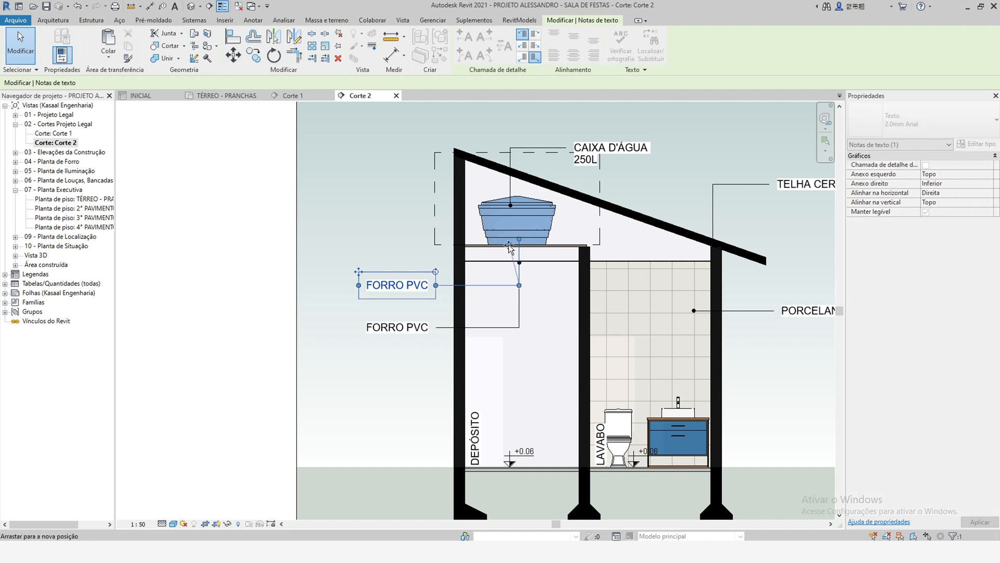
left_click_drag(519, 285, 501, 285)
Change the platform note's text to TABLADO MADEIRA.
double_click(401, 287)
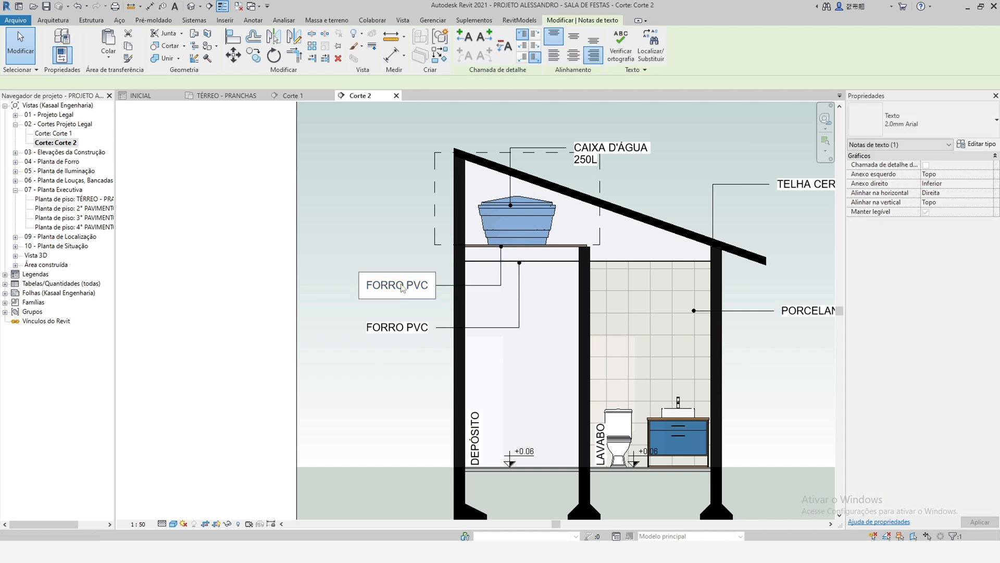
key("ctrl+a")
type("T")
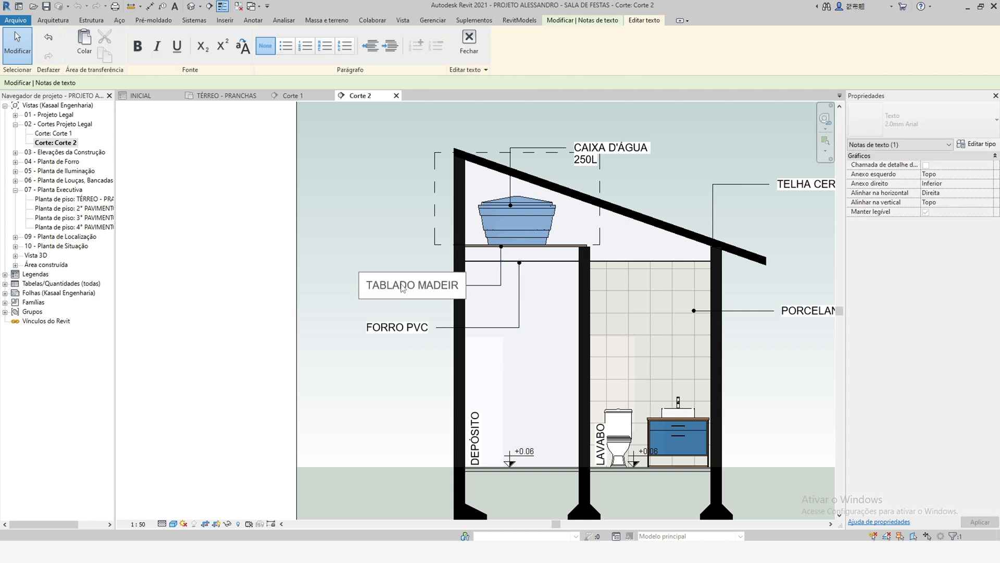
left_click(367, 255)
left_click(361, 229)
middle_click_drag(547, 340, 485, 330)
scroll(484, 330, "down", 2)
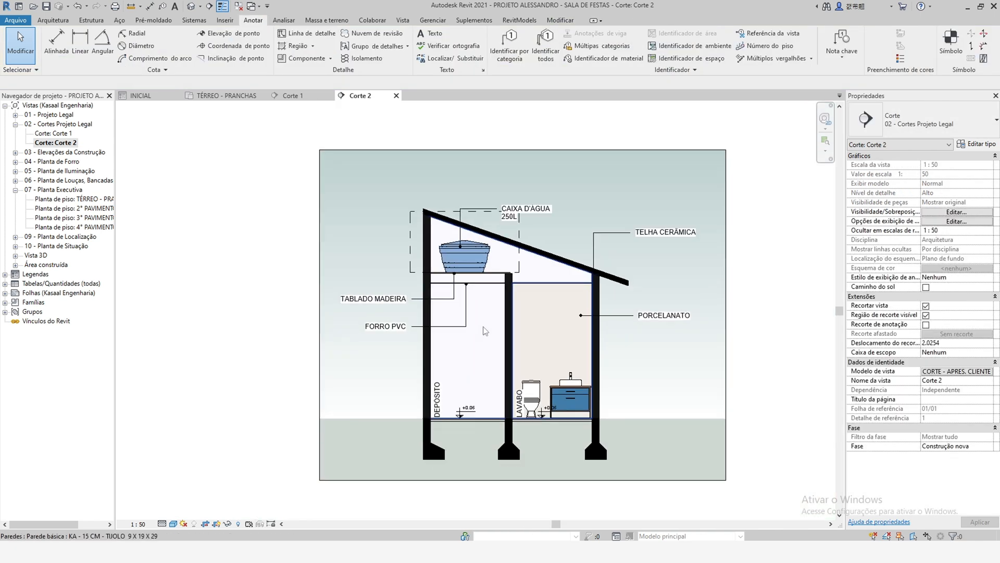
After checking Corte 1, place an aligned vertical dimension string in Corte 2 outside the DEPÓSITO wall, spanning floor, ceiling, tank platform and roof top.
mouse_move(674, 428)
middle_mouse_down()
mouse_move(618, 362)
mouse_move(681, 419)
middle_mouse_up()
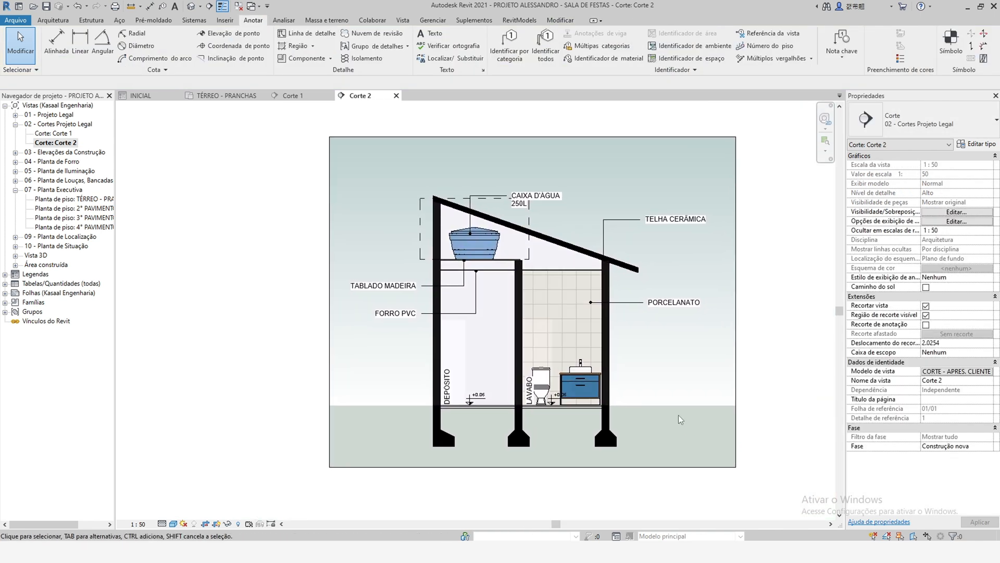
left_click(295, 97)
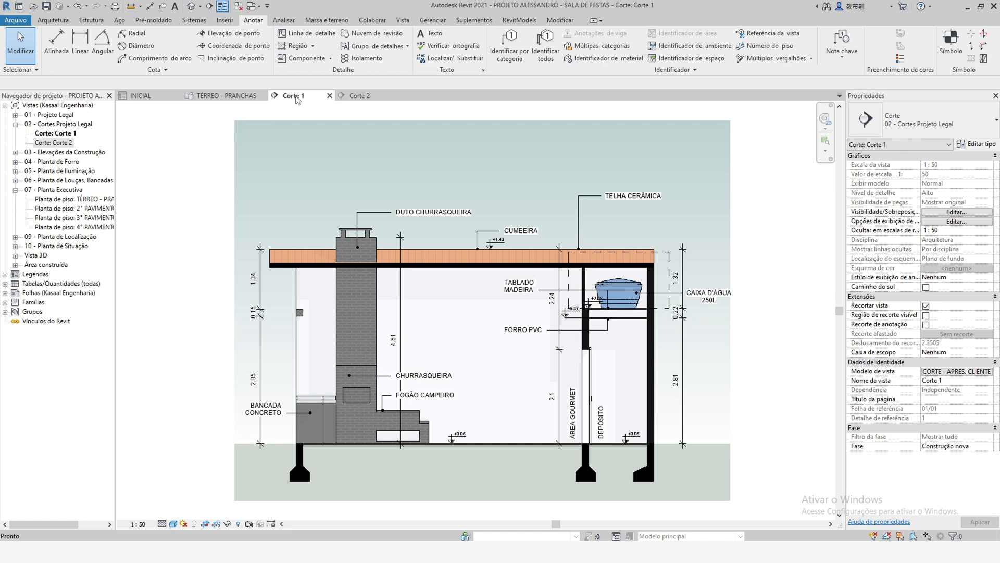
left_click(359, 95)
key("d")
key("i")
scroll(534, 427, "up", 4)
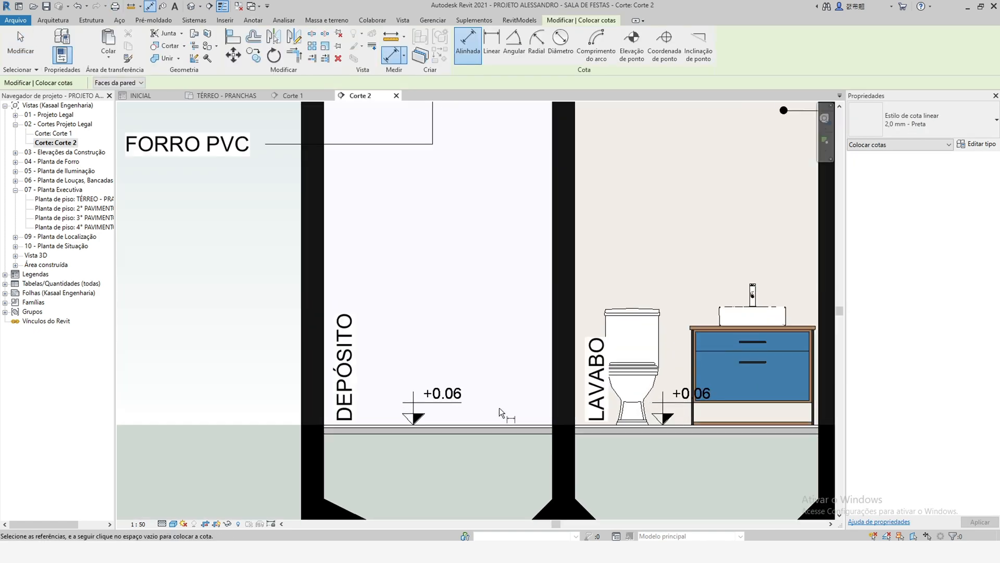
scroll(514, 424, "down", 3)
scroll(526, 159, "up", 6)
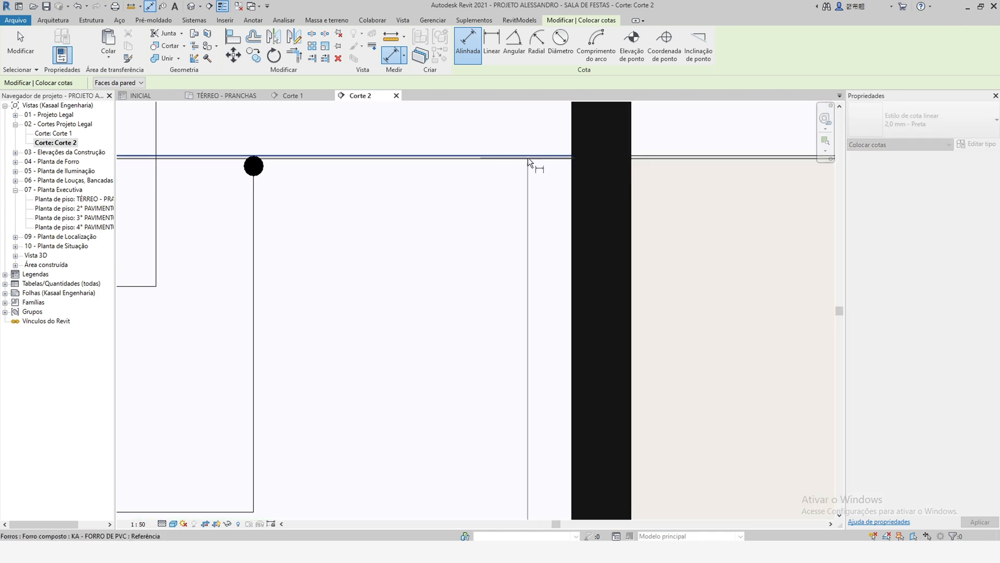
scroll(526, 164, "down", 3)
scroll(508, 164, "up", 4)
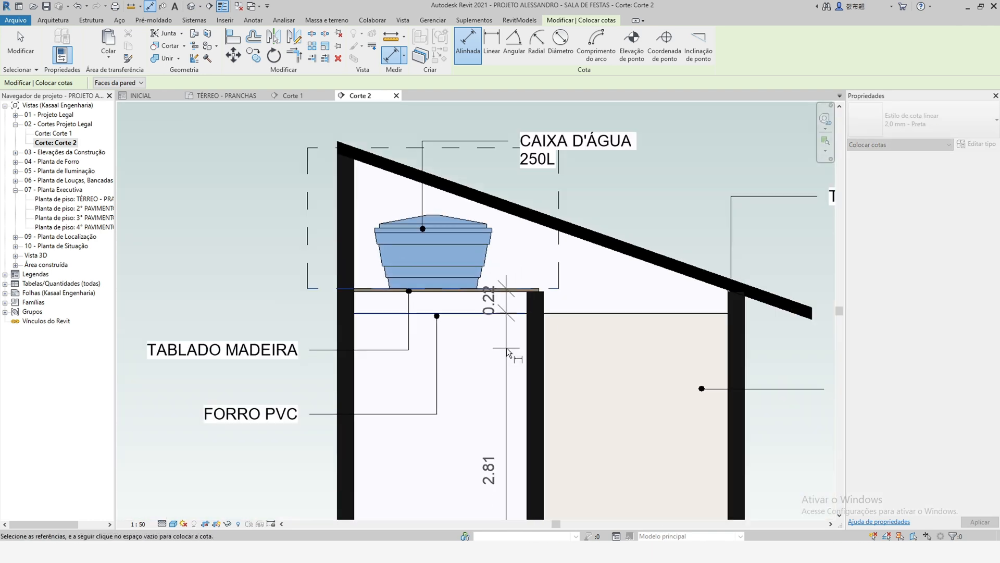
left_click(337, 142)
scroll(364, 151, "down", 5)
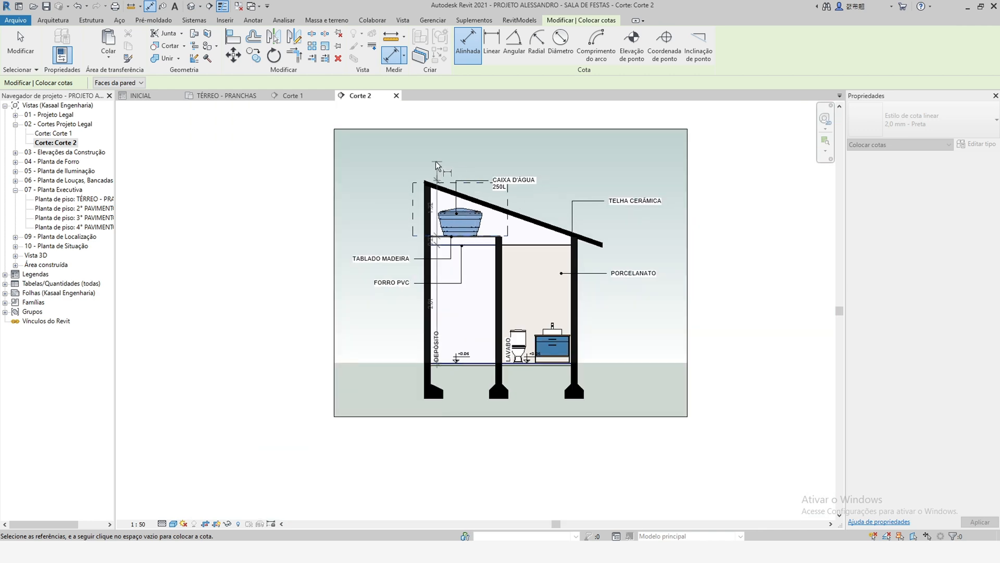
left_click(402, 145)
key("Escape")
key("Escape")
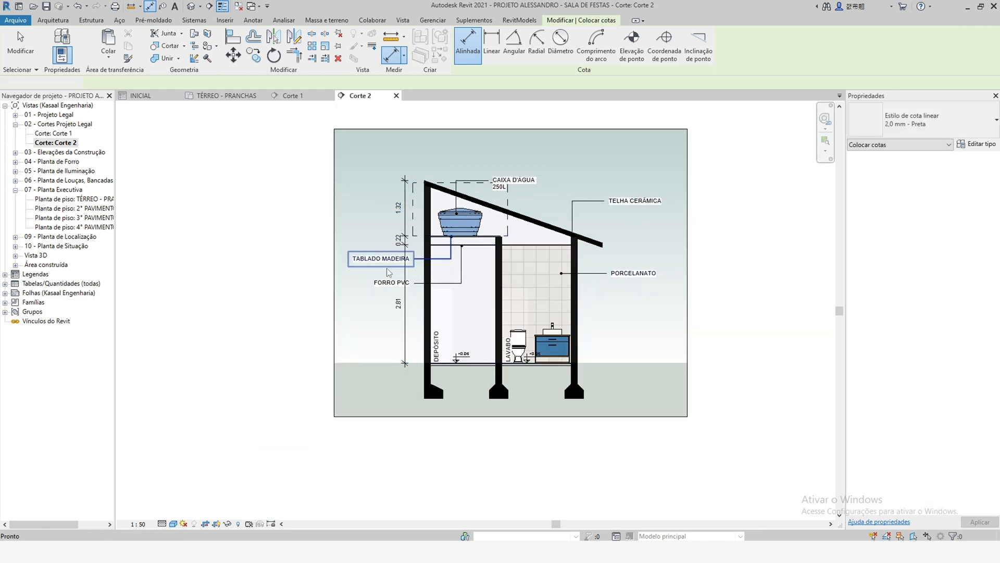
Move the TABLADO MADEIRA note outward, clear of the vertical dimension string, and square its leader again.
scroll(364, 276, "up", 3)
scroll(349, 279, "up", 2)
left_click(374, 229)
left_click_drag(347, 208, 315, 208)
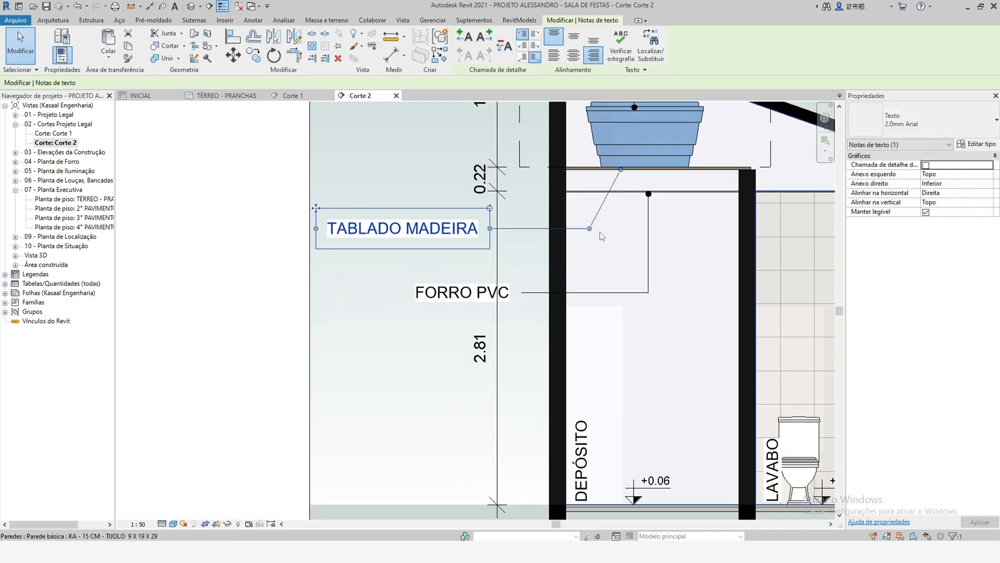
left_click_drag(589, 229, 618, 230)
Shift the FORRO PVC note outward beneath the TABLADO MADEIRA note and straighten its leader to the ceiling.
left_click(462, 292)
left_click_drag(404, 272, 323, 272)
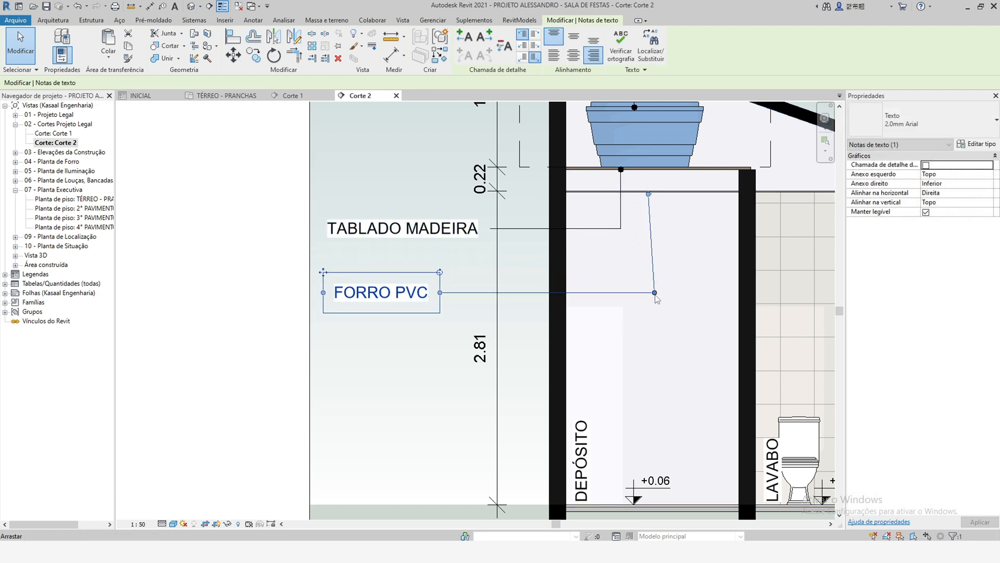
left_click(398, 386)
scroll(386, 389, "down", 3)
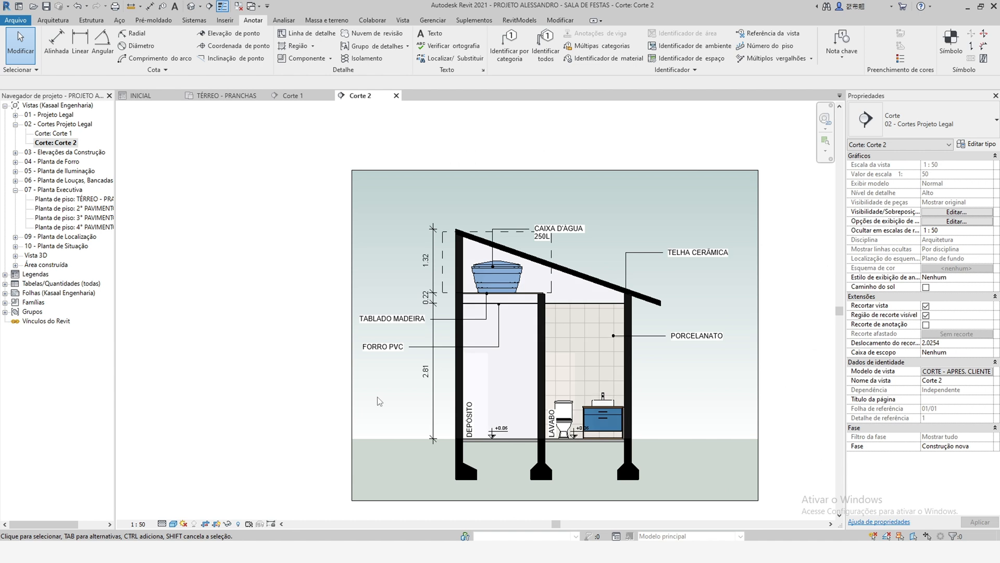
middle_click_drag(717, 435, 700, 427)
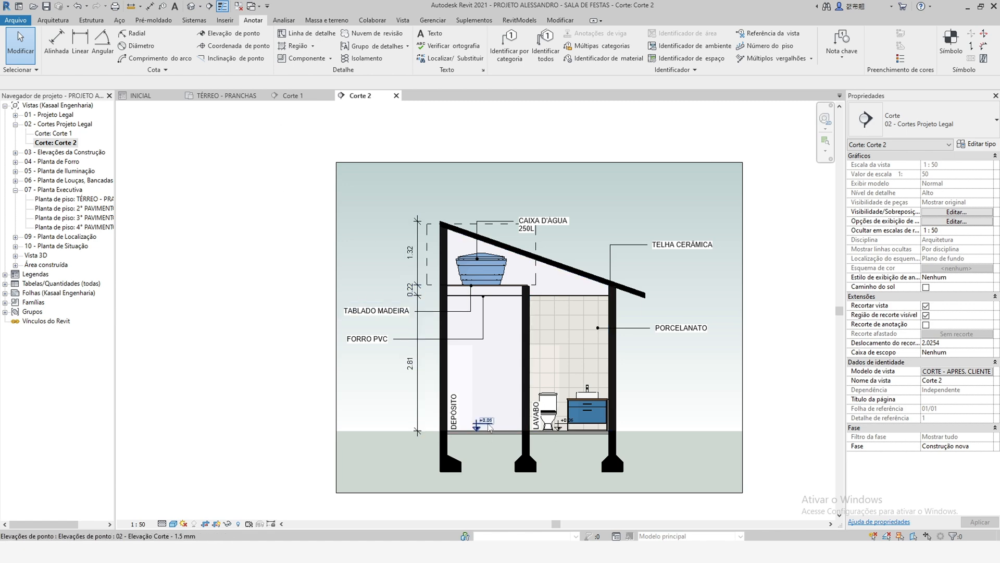
Place spot elevations on the roof's highest end and on its lower eave tip in Corte 2.
key("e")
key("l")
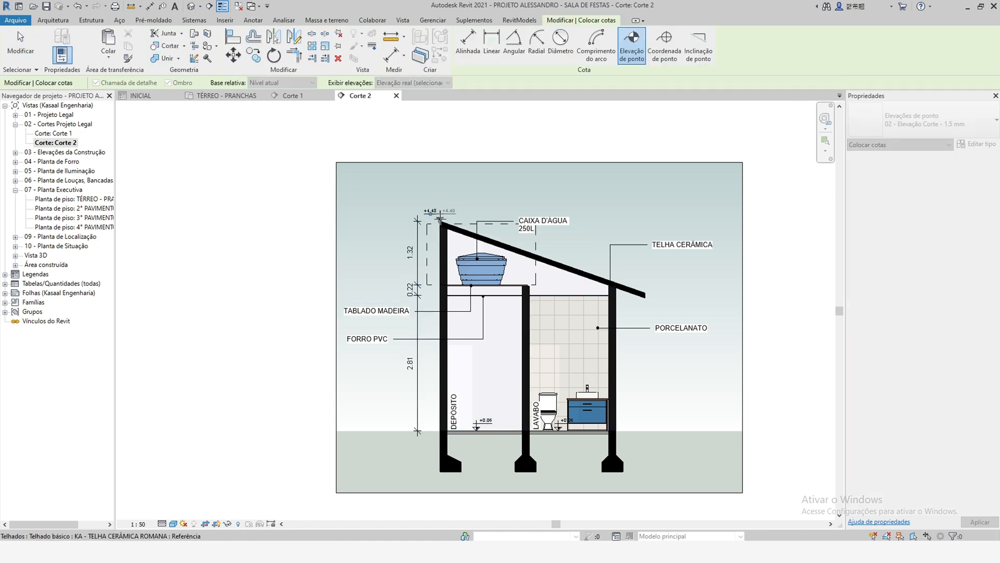
scroll(648, 286, "up", 4)
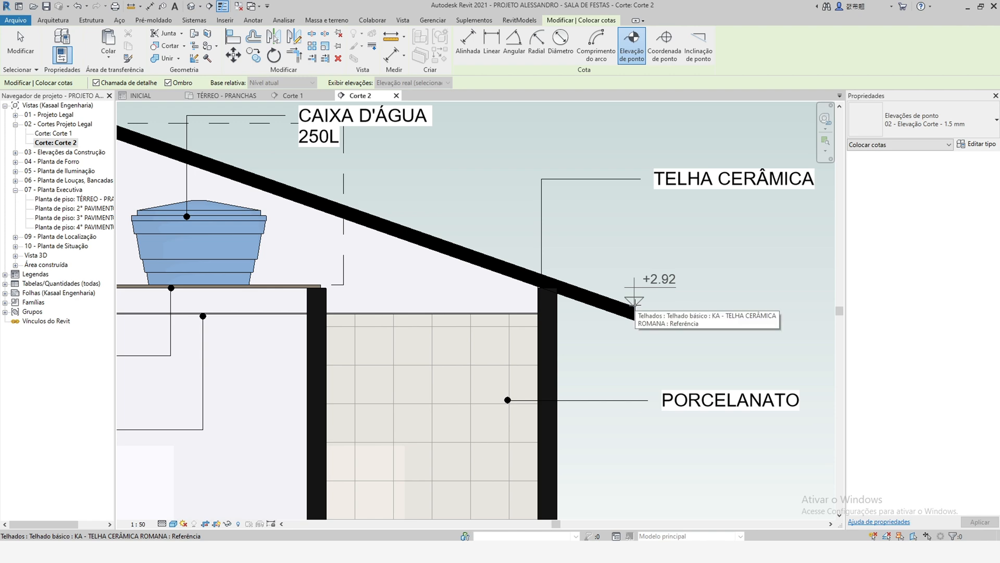
triple_click(635, 303)
scroll(717, 298, "down", 3)
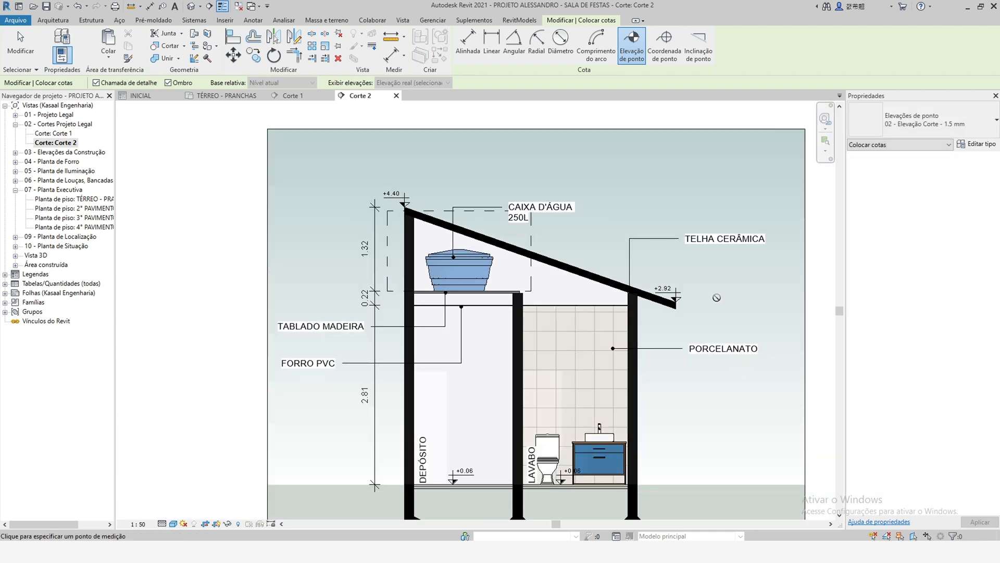
key("Escape")
scroll(718, 300, "down", 1)
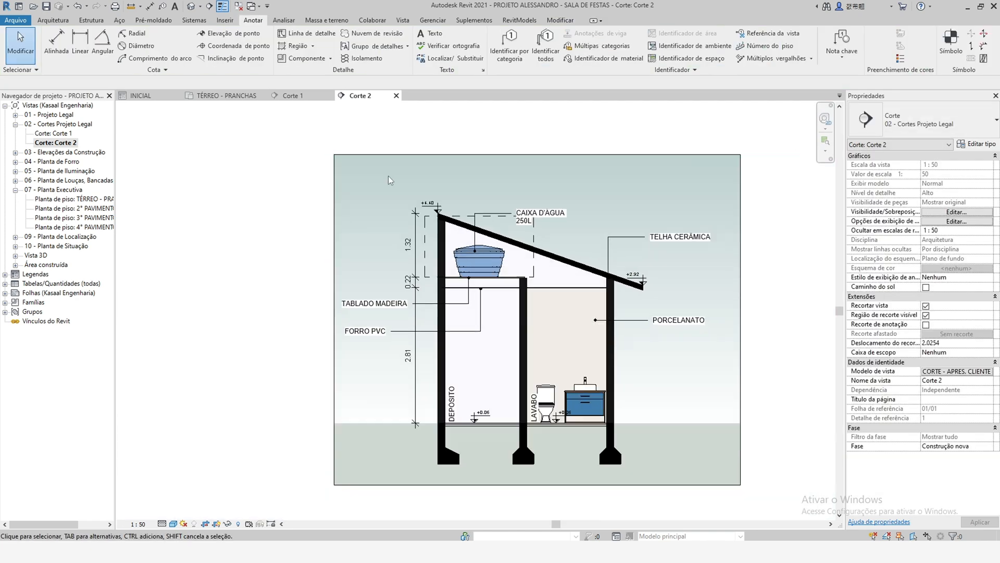
left_click(150, 7)
scroll(625, 308, "up", 2)
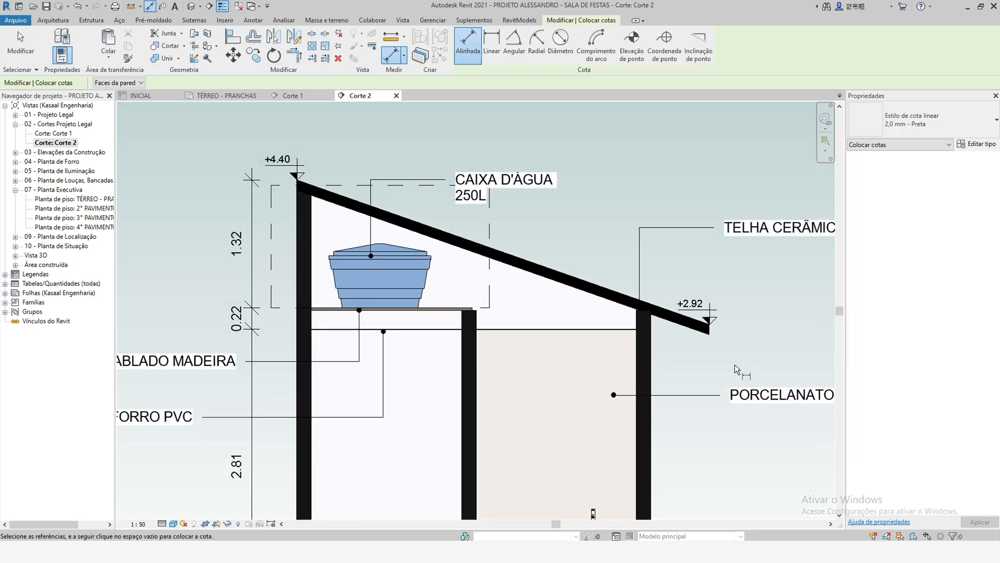
scroll(698, 320, "up", 3)
scroll(697, 334, "down", 3)
key("d")
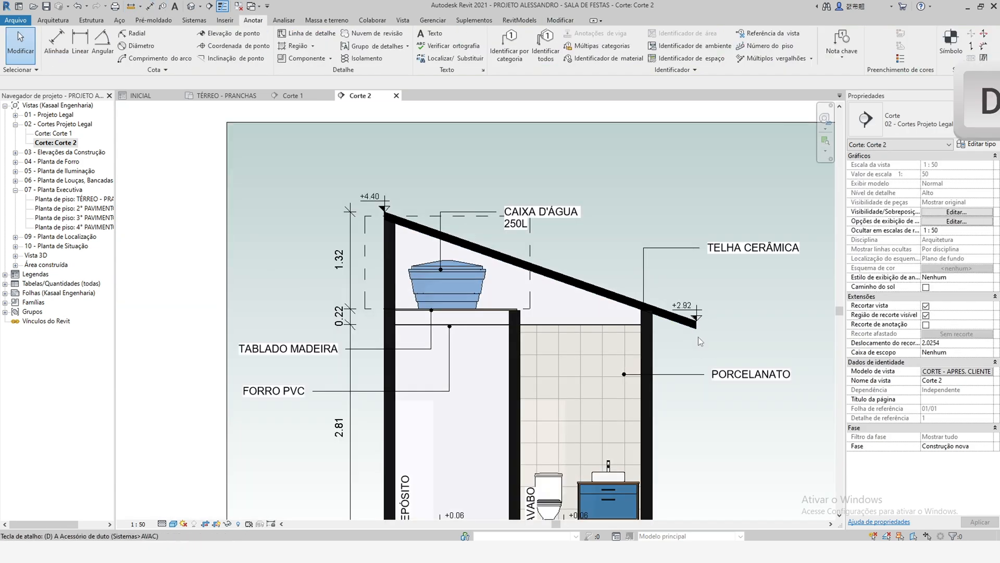
key("l")
scroll(698, 333, "up", 5)
scroll(705, 316, "down", 3)
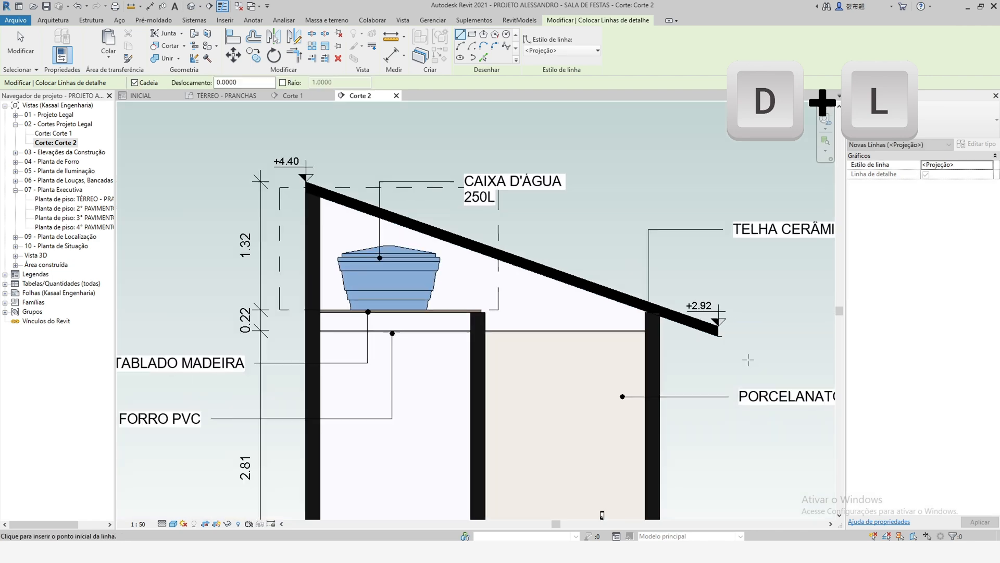
scroll(420, 236, "up", 5)
key("Escape")
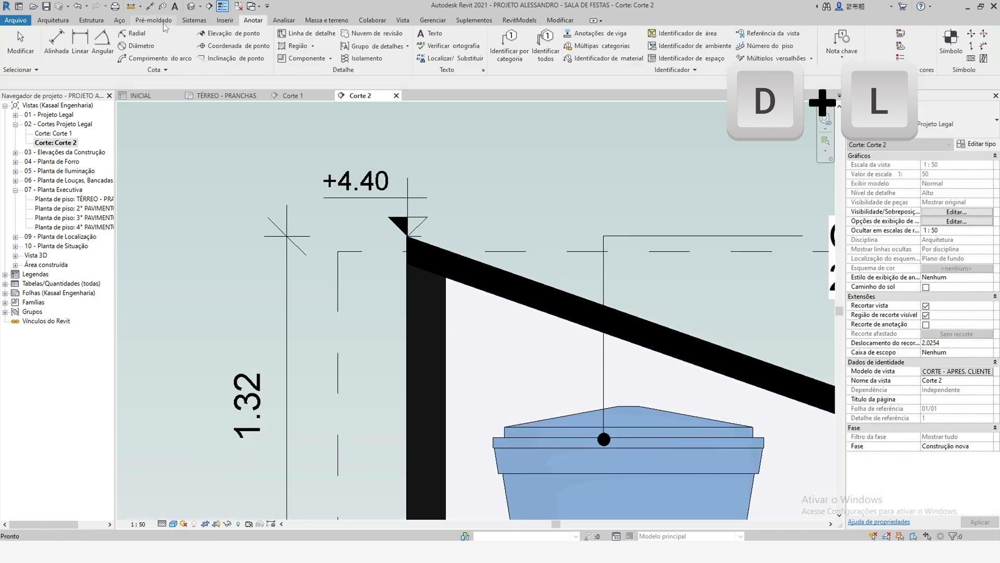
Add an aligned vertical dimension between the roof's highest point and its lower eave tip, placed near the LAVABO's outer wall.
key("d")
key("i")
scroll(424, 236, "up", 2)
left_click(404, 233)
scroll(352, 210, "down", 3)
scroll(352, 209, "down", 4)
scroll(669, 327, "up", 4)
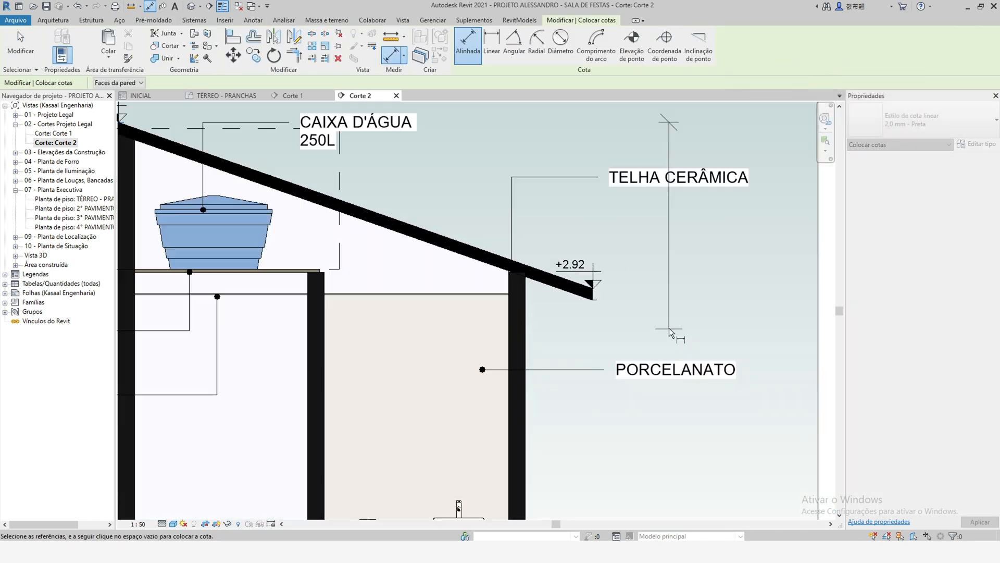
scroll(634, 333, "down", 3)
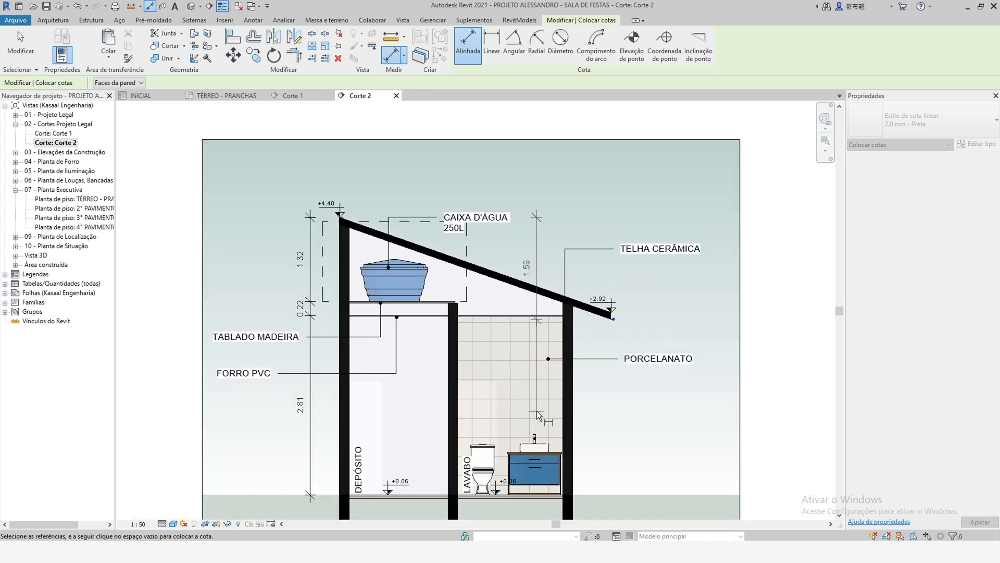
left_click(592, 423)
key("Escape")
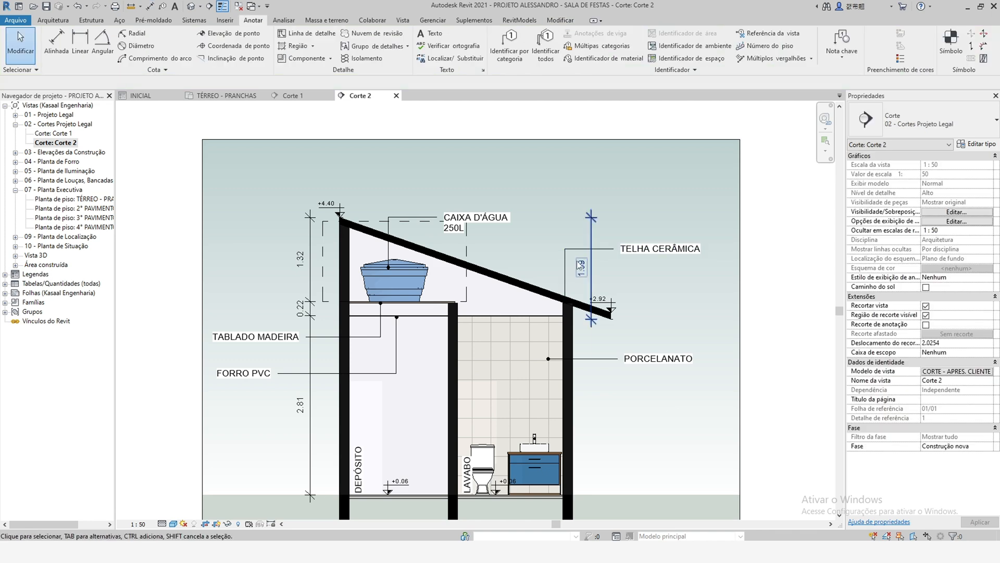
Move the roof height dimension closer to the LAVABO's outer wall, away from the eave's spot elevation.
scroll(621, 311, "up", 3)
left_click(602, 309)
left_click_drag(572, 260, 556, 261)
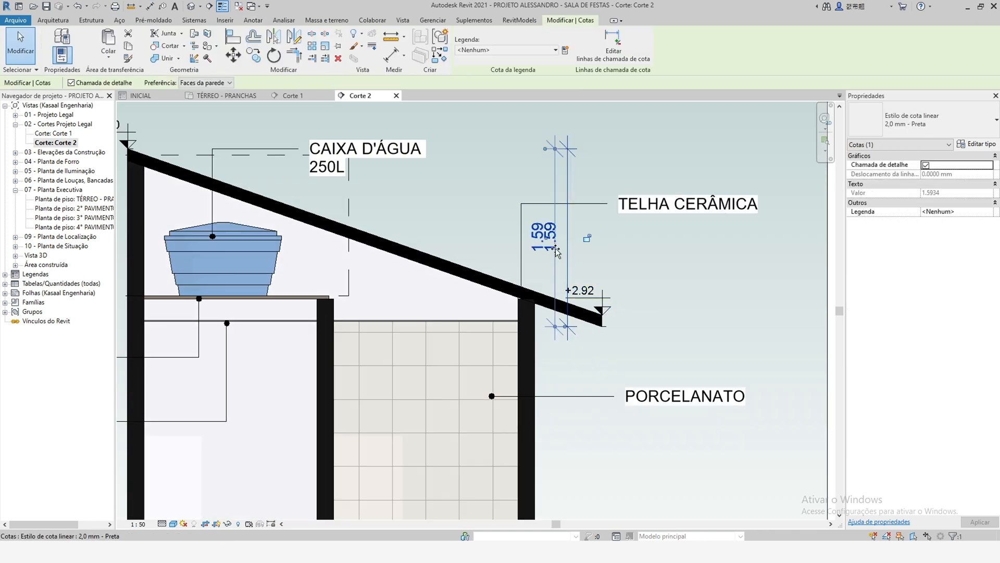
Set the text background of the 2,0 mm - Preta linear dimension type to Opaco.
left_click(980, 120)
left_click(979, 121)
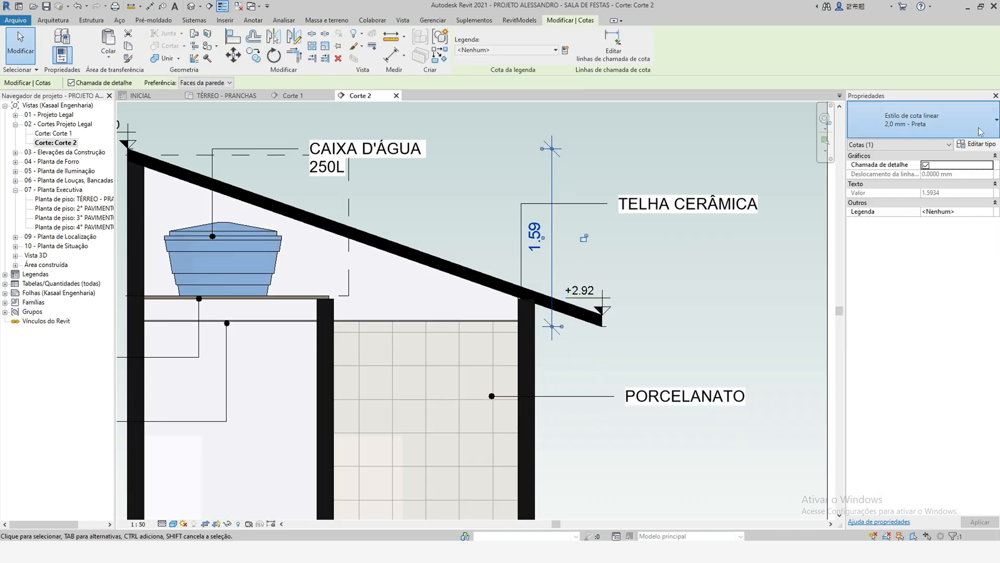
left_click(976, 144)
scroll(721, 208, "down", 3)
scroll(704, 233, "up", 2)
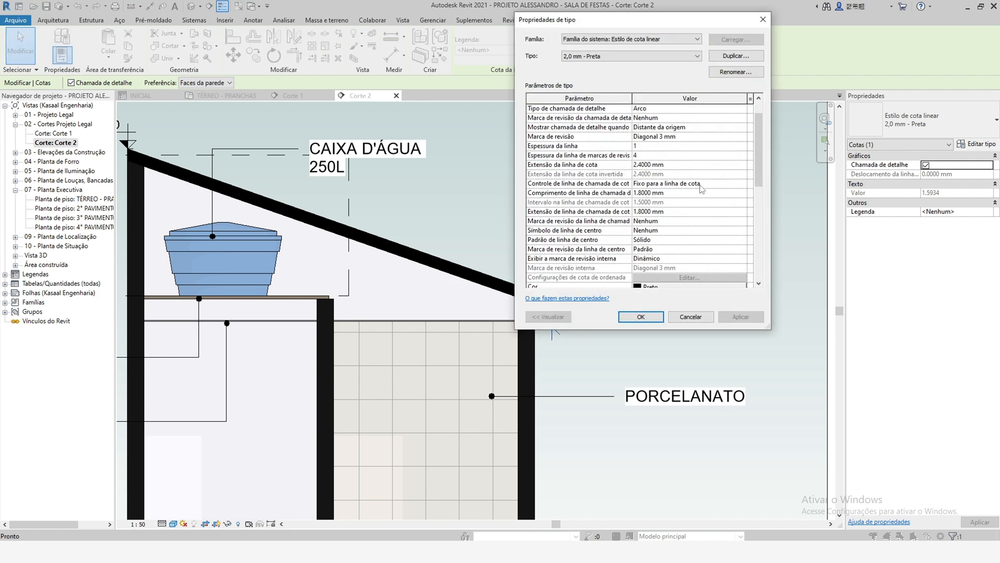
left_click_drag(762, 149, 759, 235)
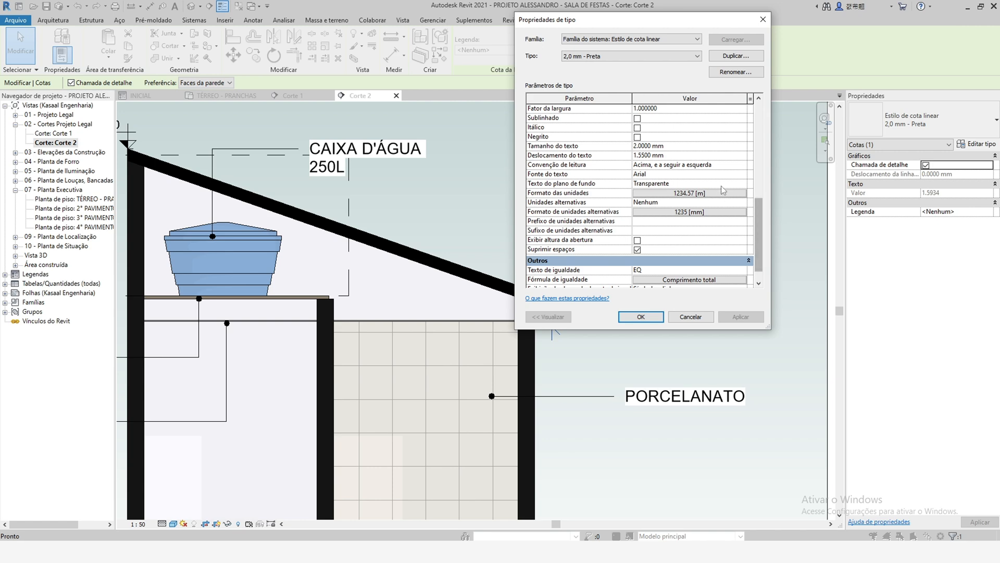
left_click(688, 183)
left_click(729, 315)
key("Escape")
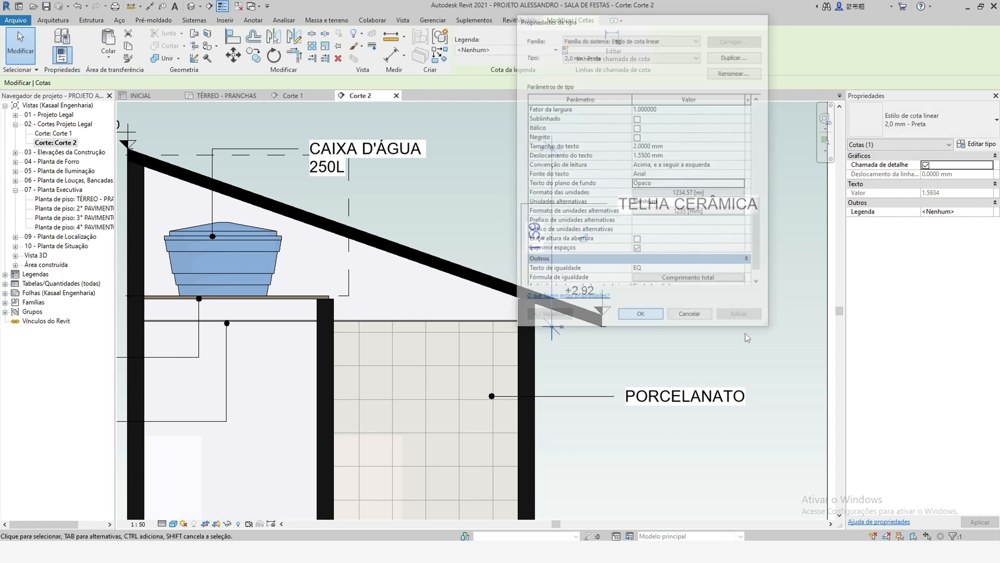
key("Escape")
After comparing with Corte 1, hide the crop region in Corte 2 and save the project.
scroll(747, 327, "down", 3)
left_click(291, 97)
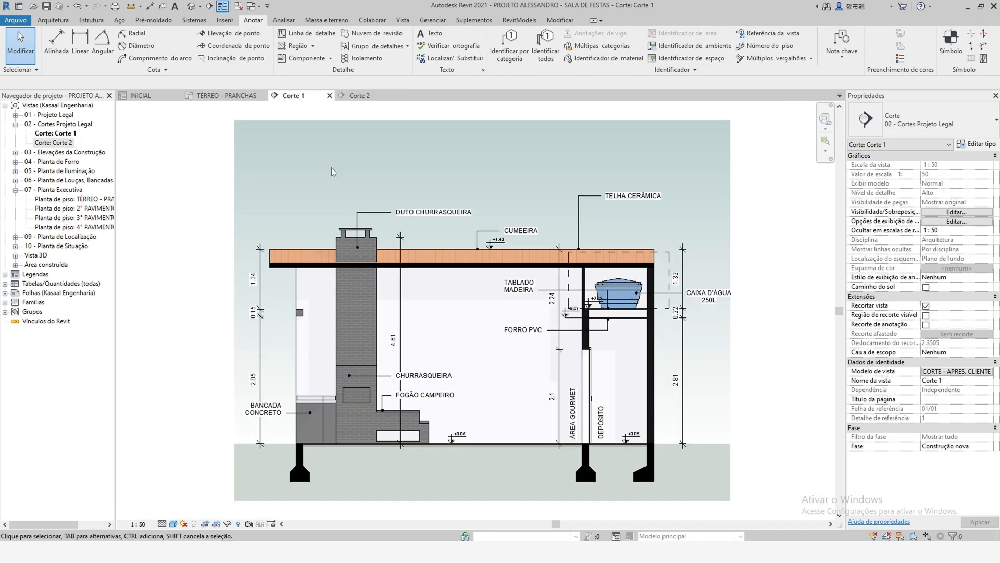
scroll(416, 188, "down", 1)
left_click(359, 96)
scroll(437, 277, "down", 2)
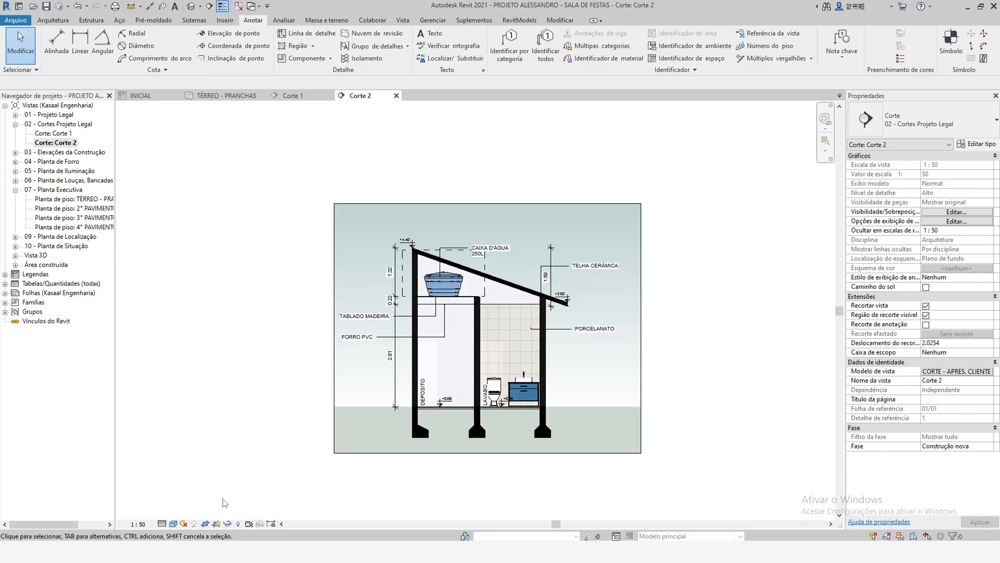
left_click(216, 524)
left_click(46, 6)
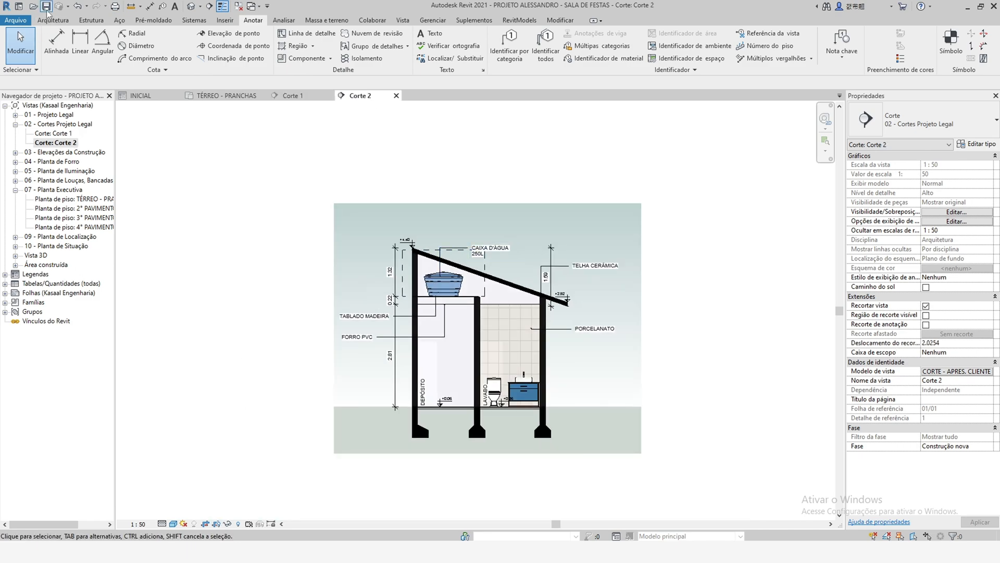